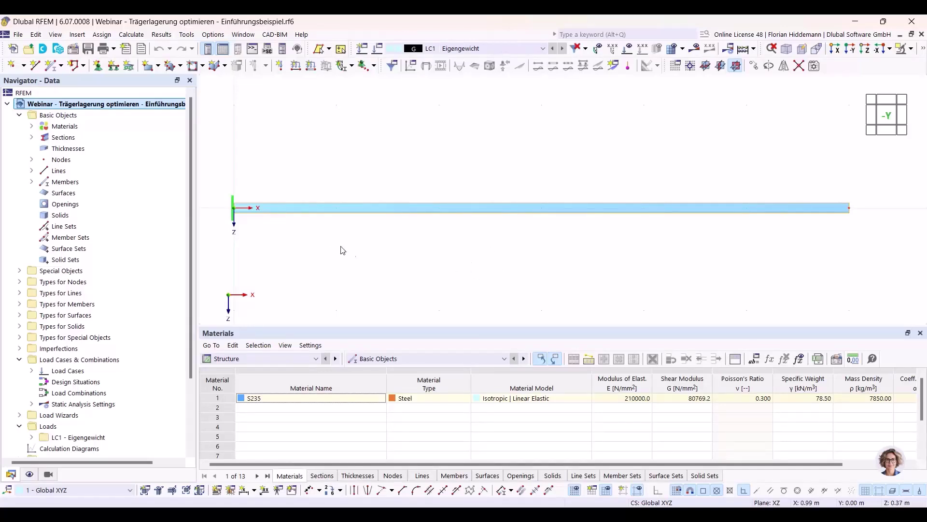
Add an intermediate node on the beam member at 20% of its length from the start
{"action": "right_click", "coordinate": [459, 209]}
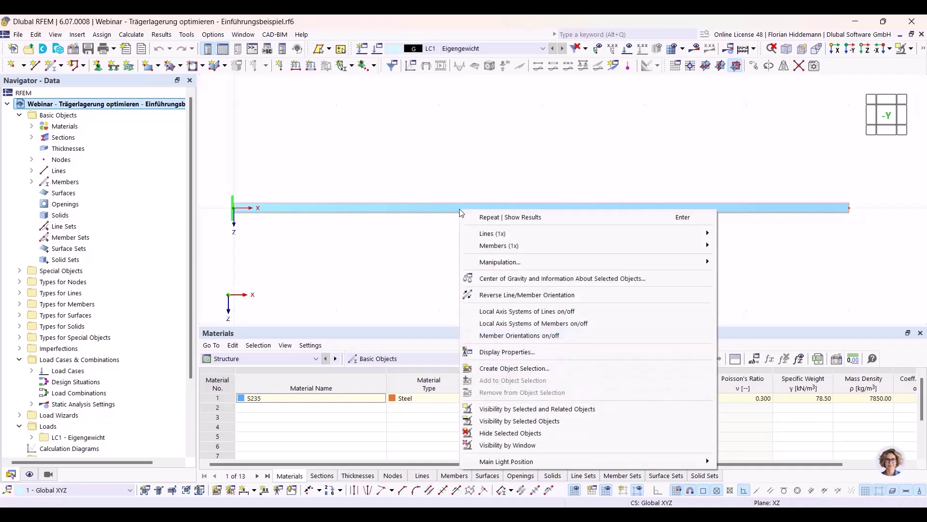
{"action": "mouse_move", "coordinate": [476, 247]}
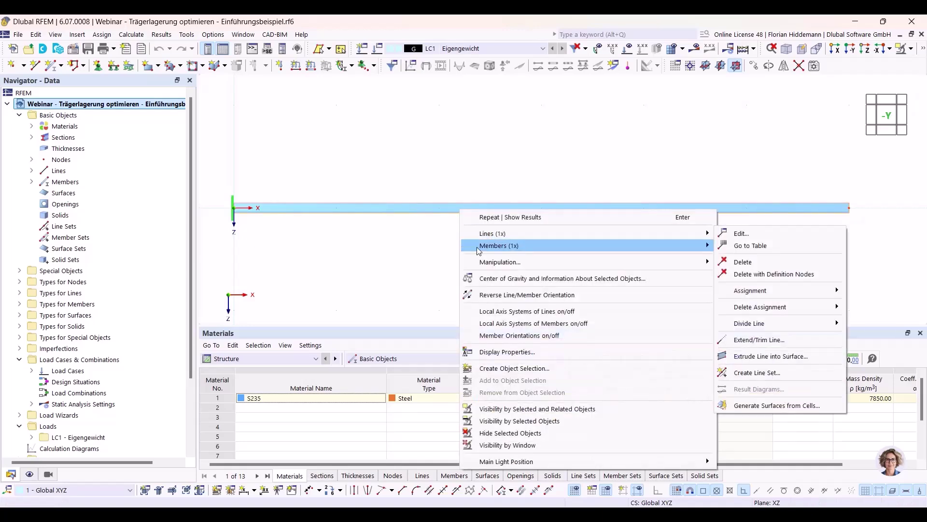
{"action": "left_click", "coordinate": [746, 236]}
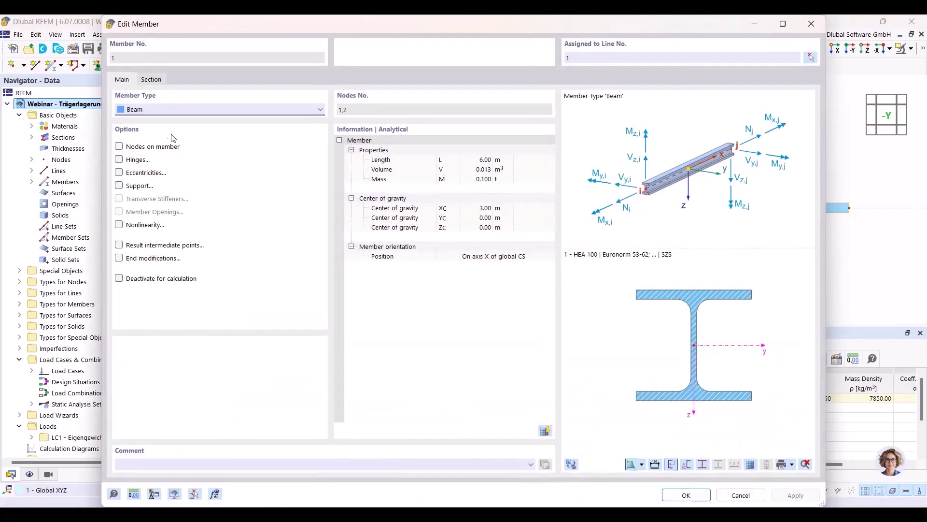
{"action": "left_click", "coordinate": [151, 151]}
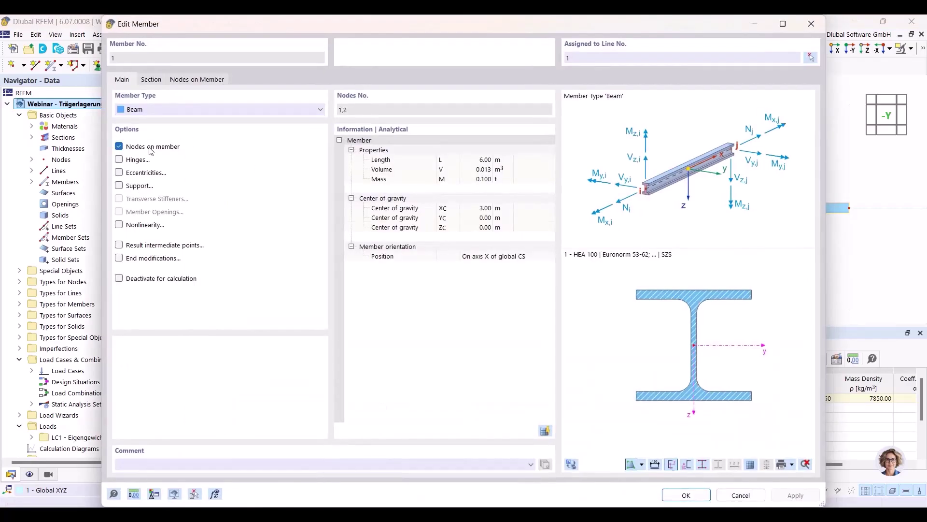
{"action": "left_click", "coordinate": [196, 80]}
{"action": "left_click", "coordinate": [263, 132]}
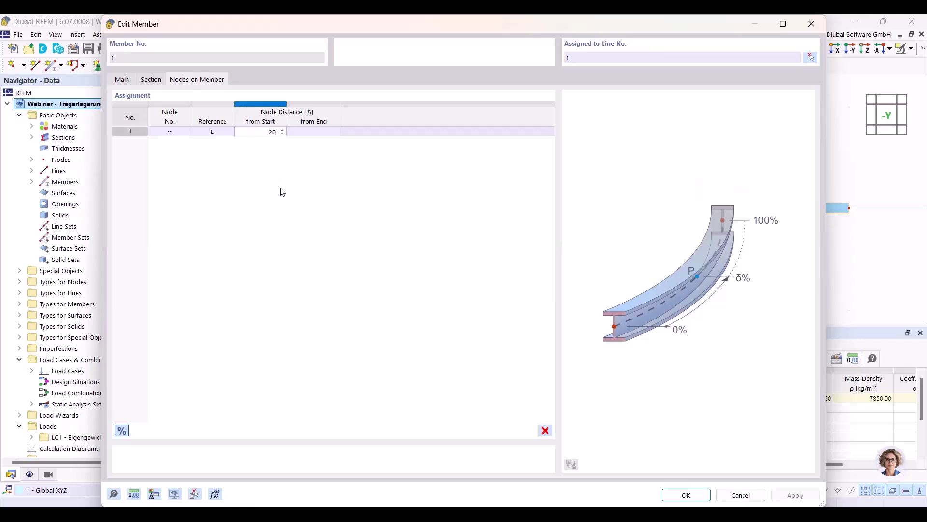
{"action": "type", "text": "20"}
{"action": "key", "text": "Return"}
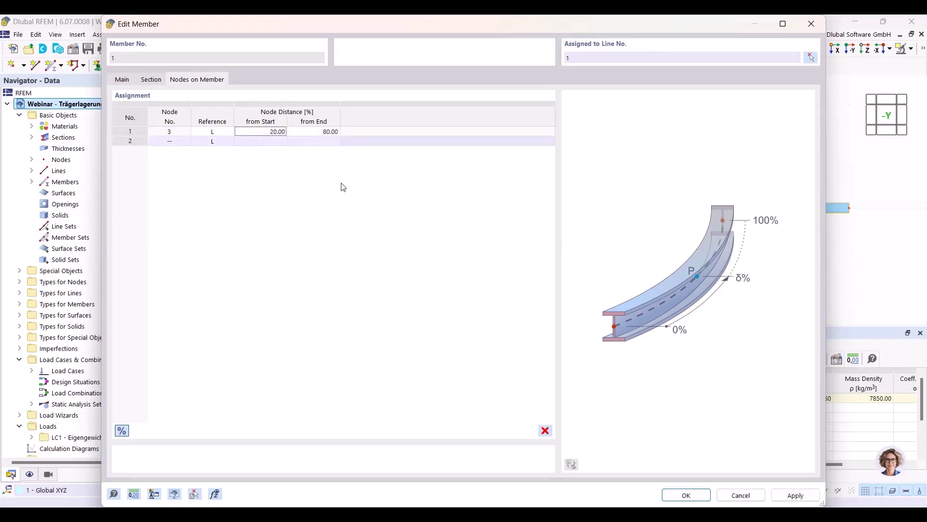
{"action": "left_click", "coordinate": [702, 495]}
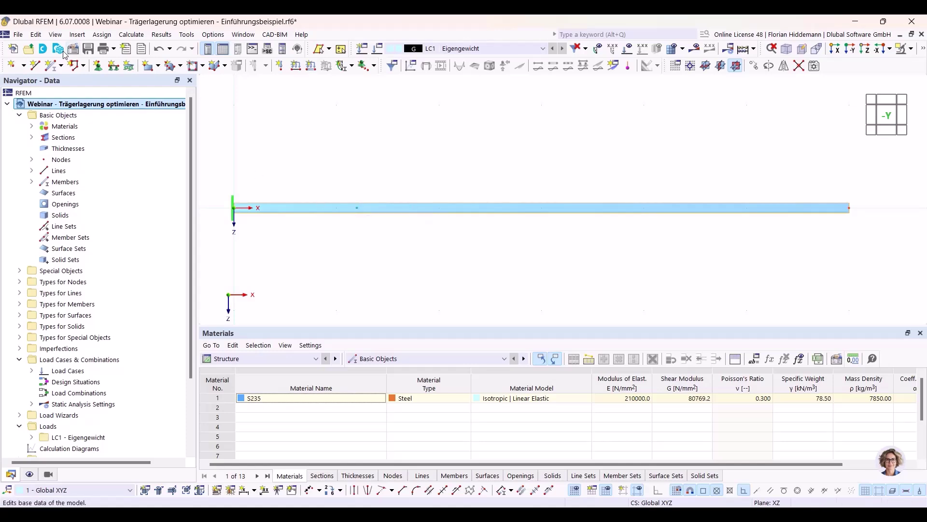
Create a global parameter named Position_nodal_support with the symbol x_support
{"action": "left_click", "coordinate": [36, 34]}
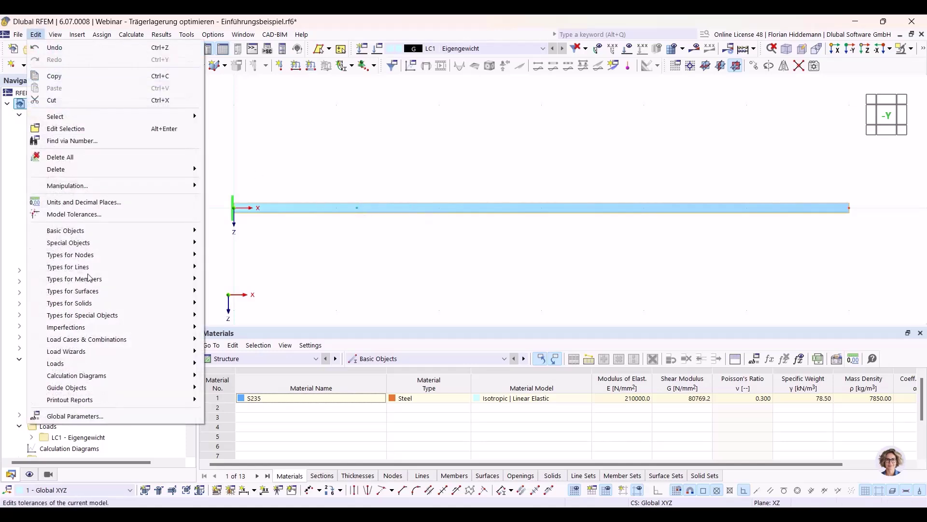
{"action": "left_click", "coordinate": [111, 415]}
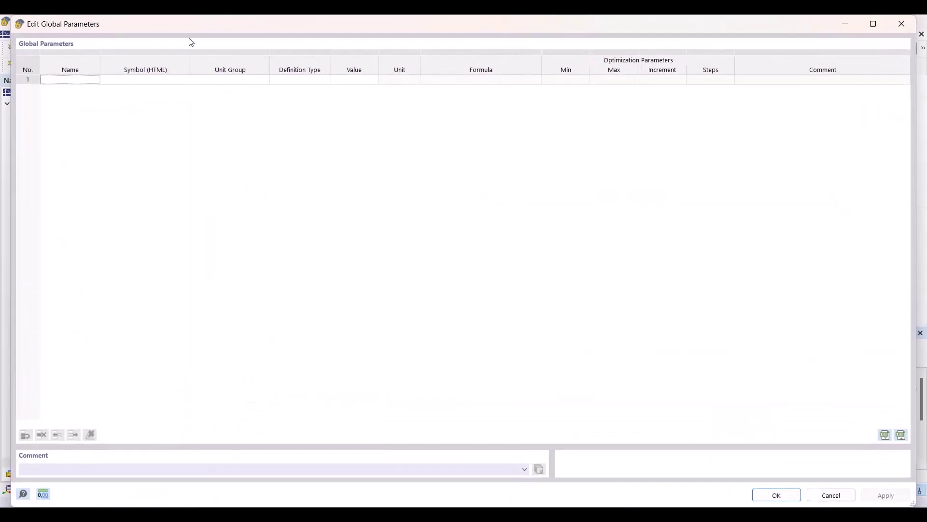
{"action": "left_click_drag", "start_coordinate": [186, 17], "coordinate": [181, 184]}
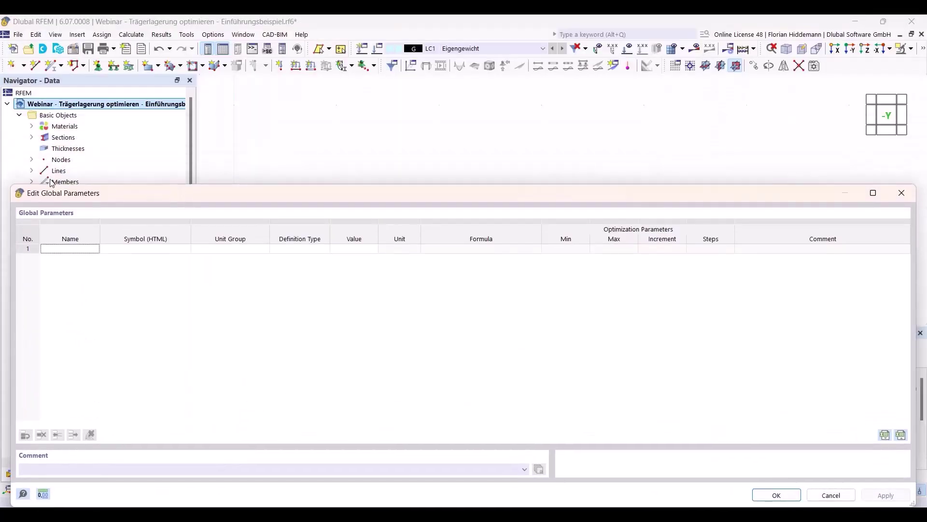
{"action": "left_click_drag", "start_coordinate": [12, 186], "coordinate": [138, 201]}
{"action": "left_click_drag", "start_coordinate": [268, 216], "coordinate": [210, 213]}
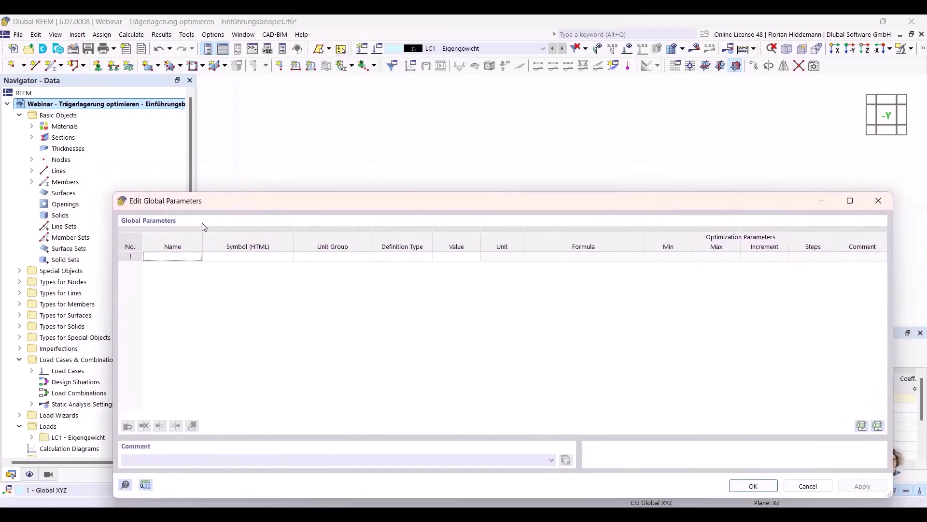
{"action": "left_click", "coordinate": [173, 256]}
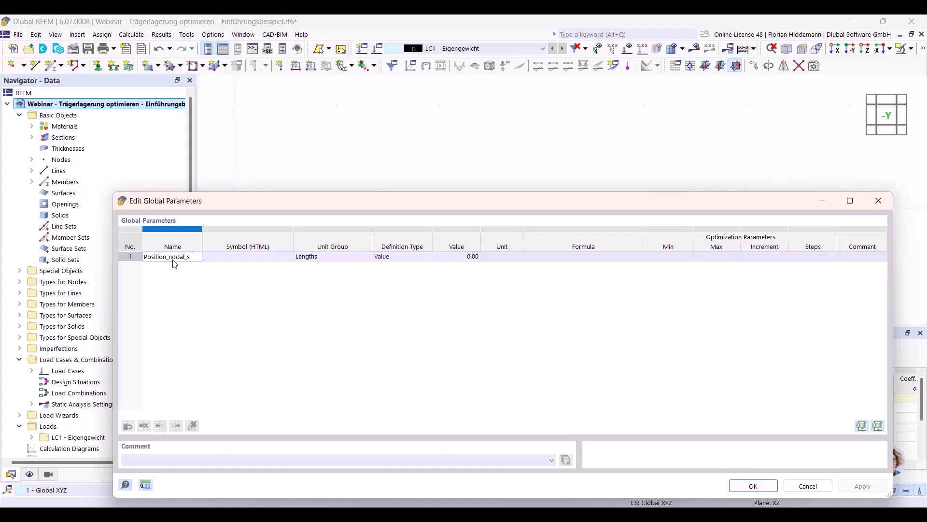
{"action": "type", "text": "port"}
{"action": "key", "text": "Tab"}
{"action": "type", "text": "x"}
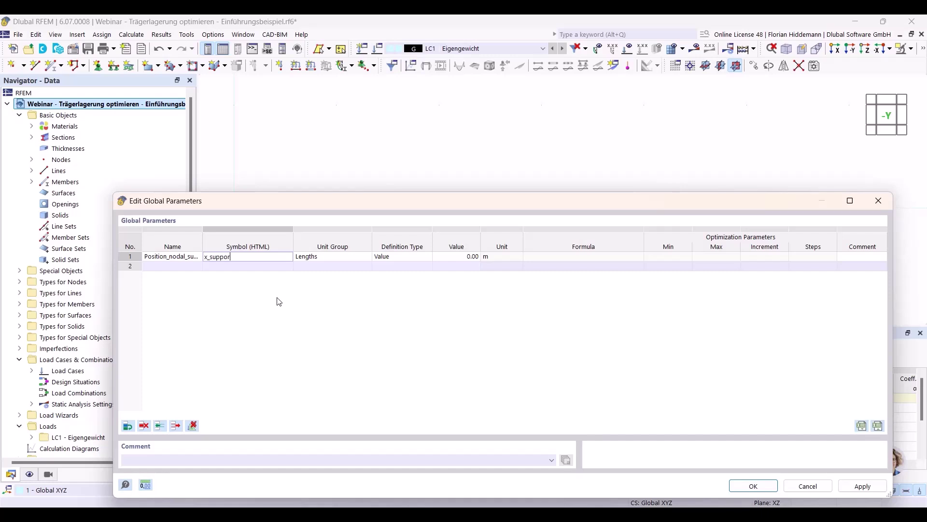
{"action": "key", "text": "Return"}
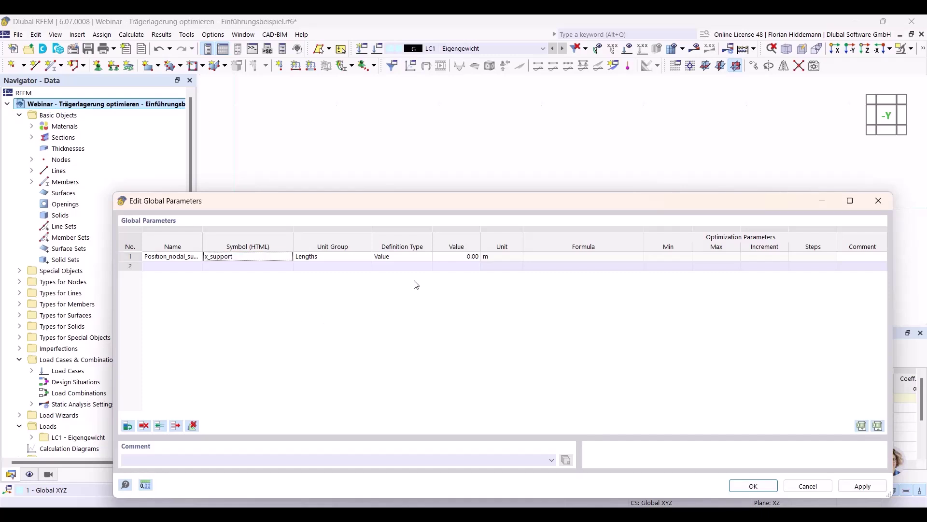
Change the unit group of the support position parameter to Relative lengths from the Model category
{"action": "left_click", "coordinate": [346, 258]}
{"action": "left_click", "coordinate": [367, 257]}
{"action": "left_click_drag", "start_coordinate": [433, 315], "coordinate": [434, 446]}
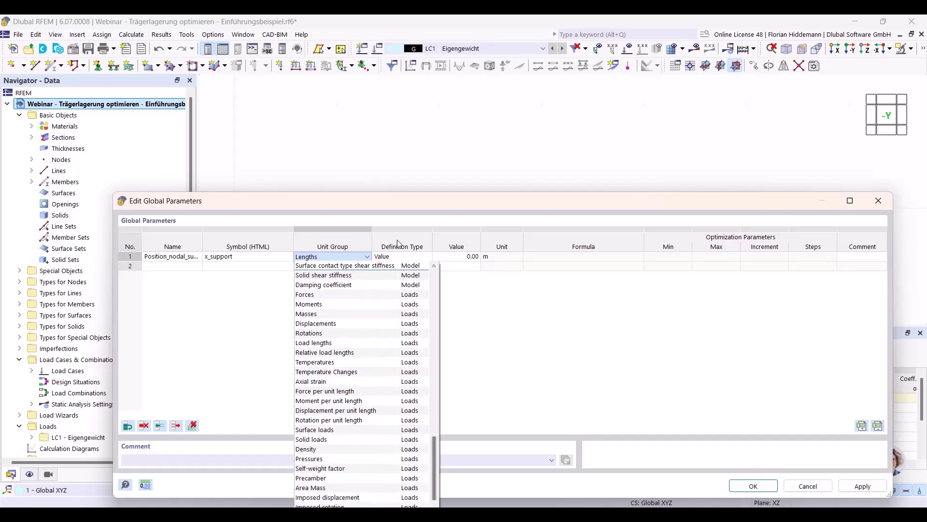
{"action": "left_click", "coordinate": [393, 201]}
{"action": "left_click_drag", "start_coordinate": [386, 207], "coordinate": [370, 148]}
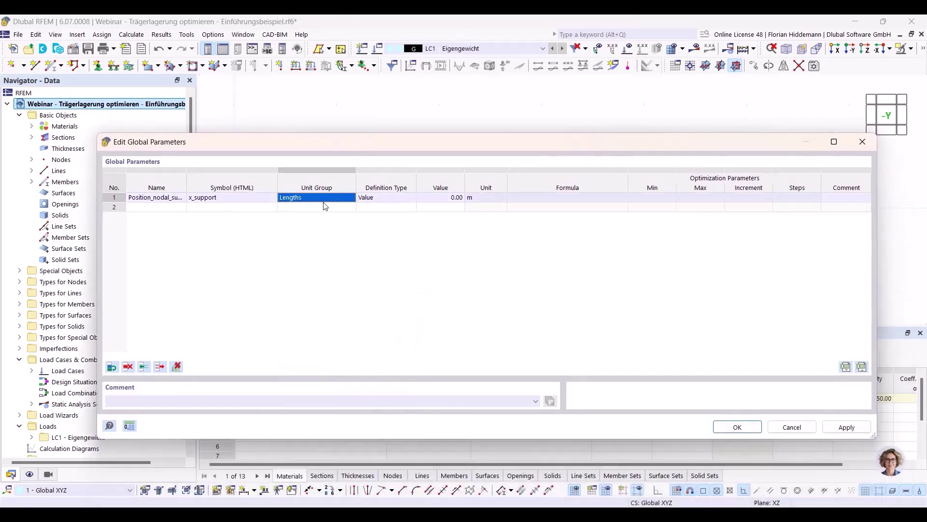
{"action": "left_click", "coordinate": [351, 198]}
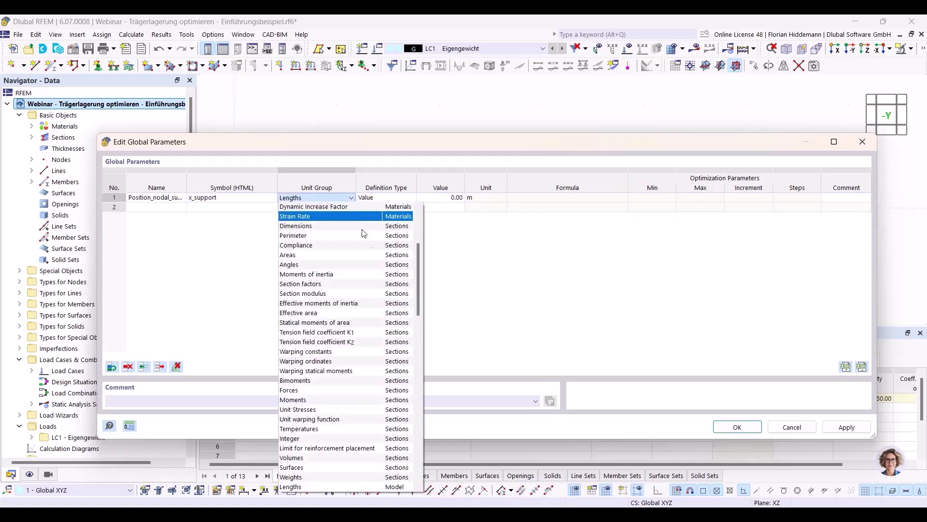
{"action": "left_click_drag", "start_coordinate": [418, 309], "coordinate": [424, 365]}
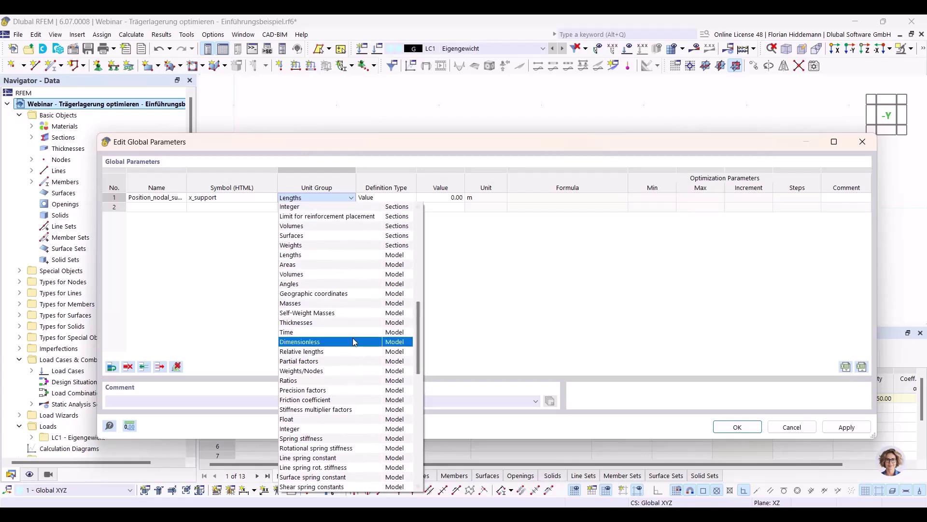
{"action": "left_click", "coordinate": [325, 352]}
Set the support position parameter's value to 40% and accept the global parameters
{"action": "key", "text": "Tab"}
{"action": "key", "text": "Tab"}
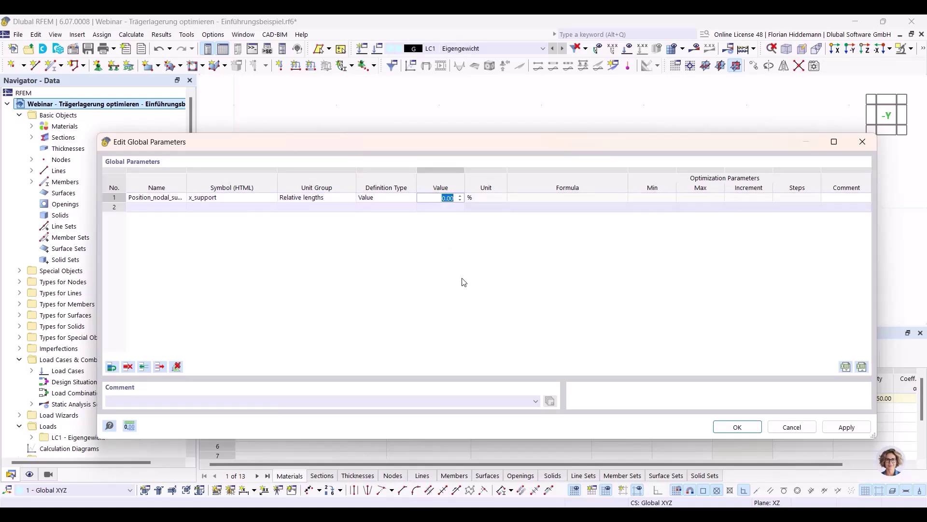
{"action": "type", "text": "40"}
{"action": "key", "text": "Return"}
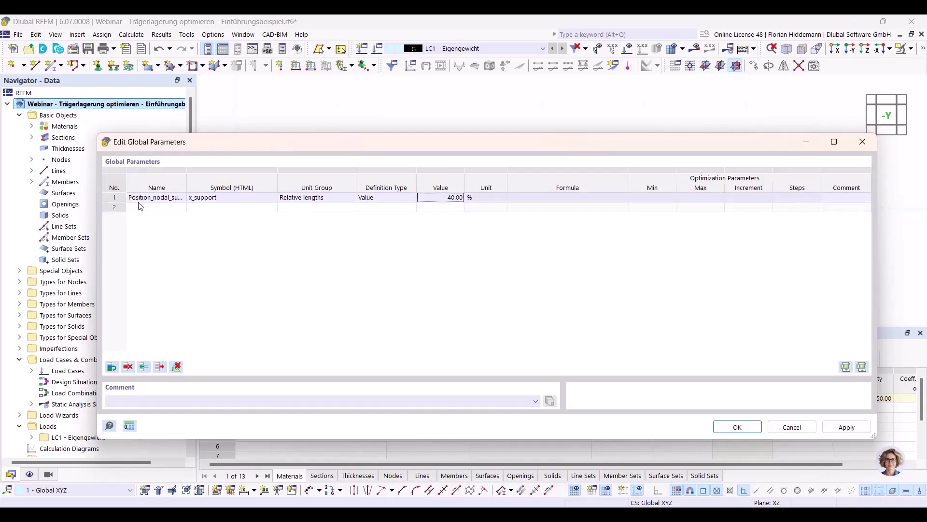
{"action": "left_click", "coordinate": [737, 427]}
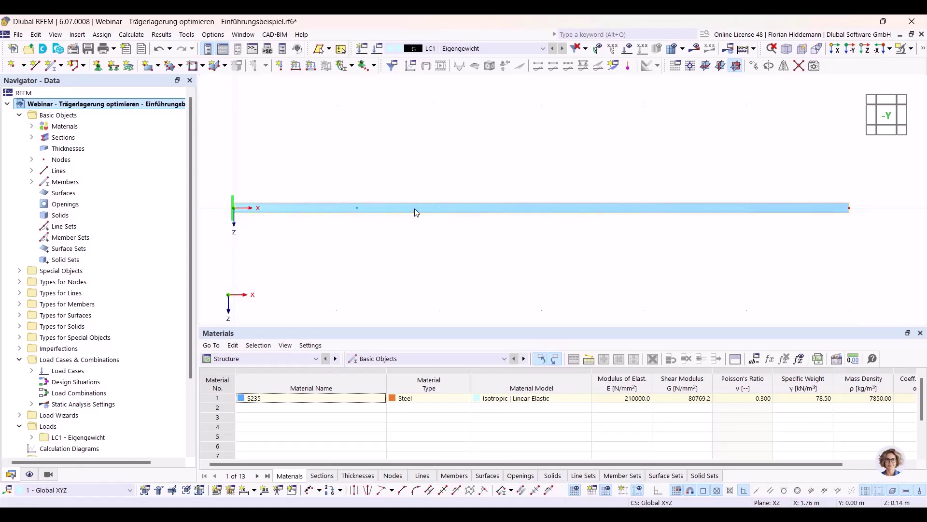
Link the intermediate node's distance from the member start to the global parameter Position_nodal_support
{"action": "right_click", "coordinate": [357, 208]}
{"action": "left_click", "coordinate": [386, 235]}
{"action": "left_click", "coordinate": [199, 228]}
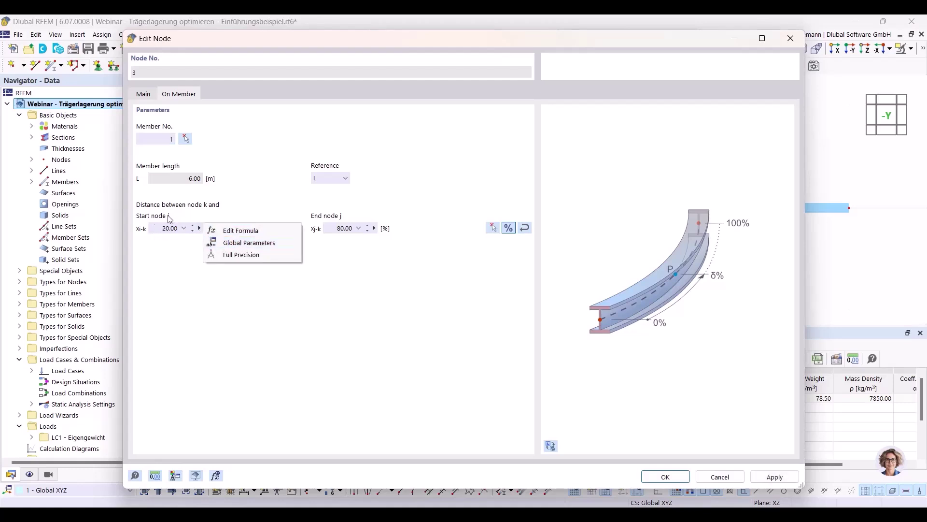
{"action": "left_click", "coordinate": [247, 245]}
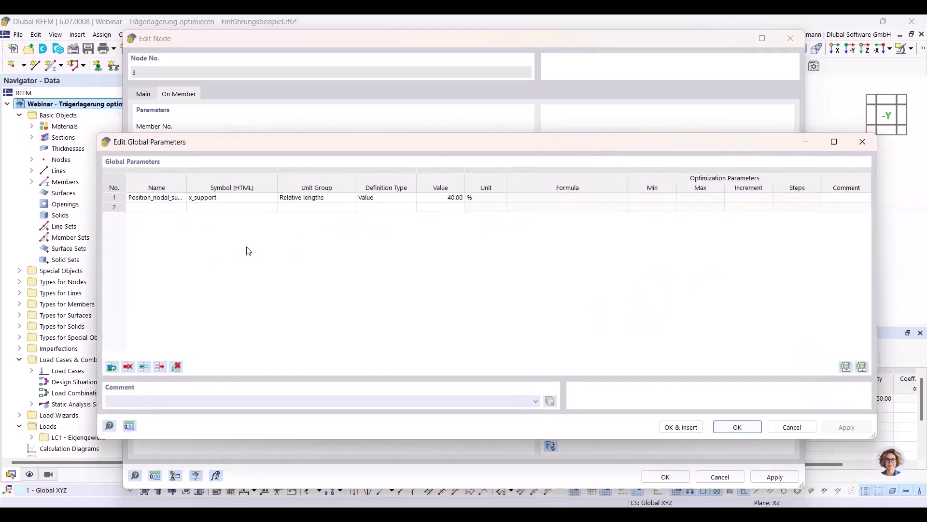
{"action": "left_click", "coordinate": [118, 199]}
{"action": "left_click_drag", "start_coordinate": [162, 146], "coordinate": [163, 258]}
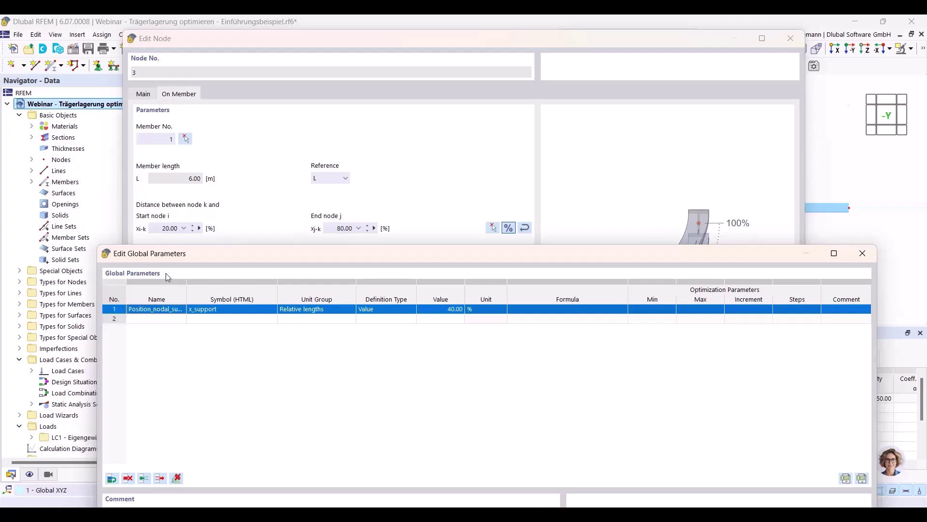
{"action": "mouse_move", "coordinate": [179, 258]}
{"action": "left_mouse_down"}
{"action": "mouse_move", "coordinate": [179, 238]}
{"action": "mouse_move", "coordinate": [176, 254]}
{"action": "left_mouse_up"}
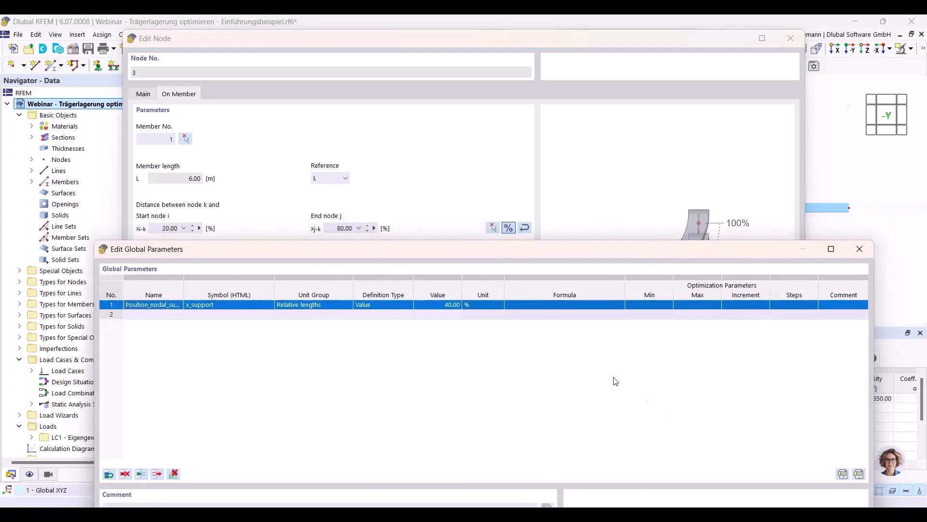
{"action": "left_click_drag", "start_coordinate": [527, 253], "coordinate": [520, 202]}
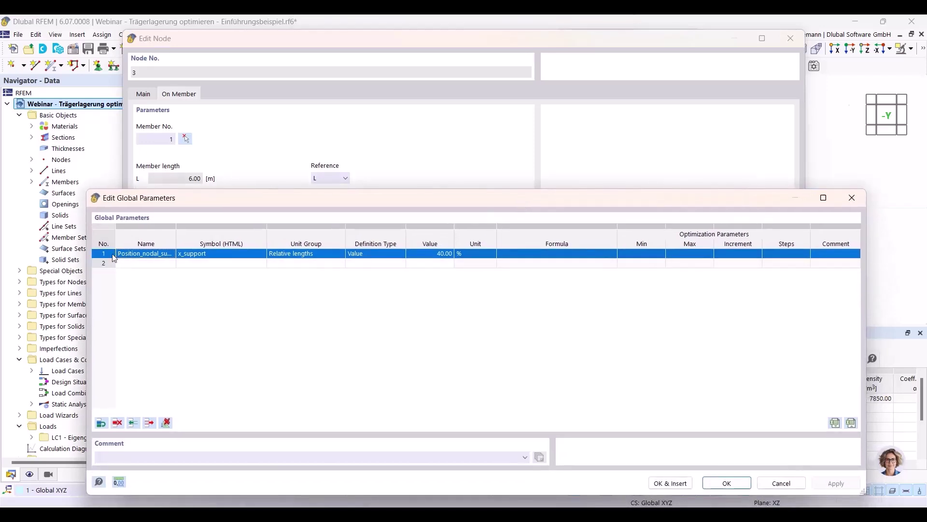
{"action": "left_click", "coordinate": [675, 483]}
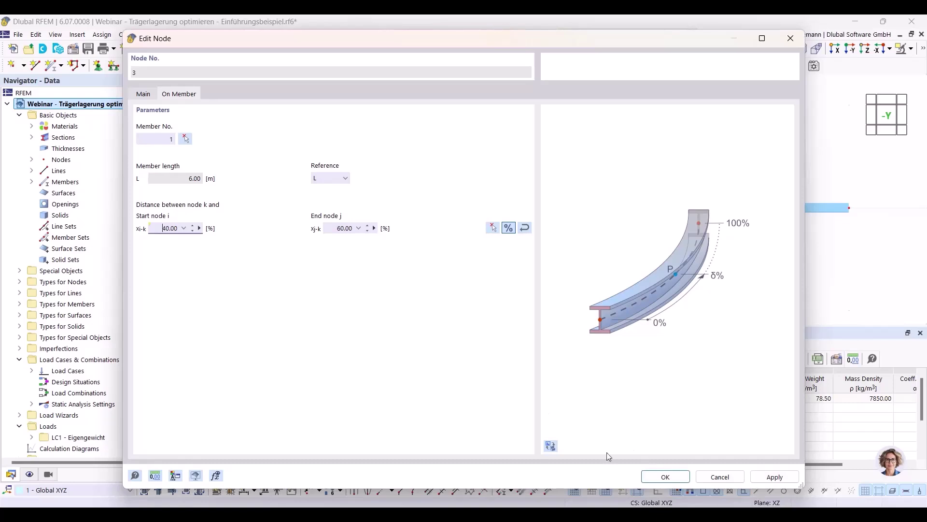
{"action": "mouse_move", "coordinate": [151, 227]}
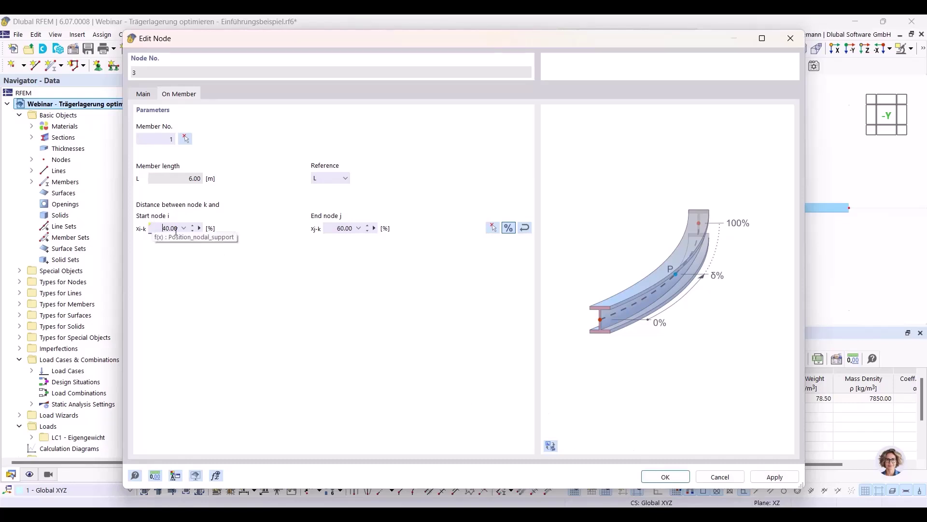
{"action": "left_click", "coordinate": [174, 228]}
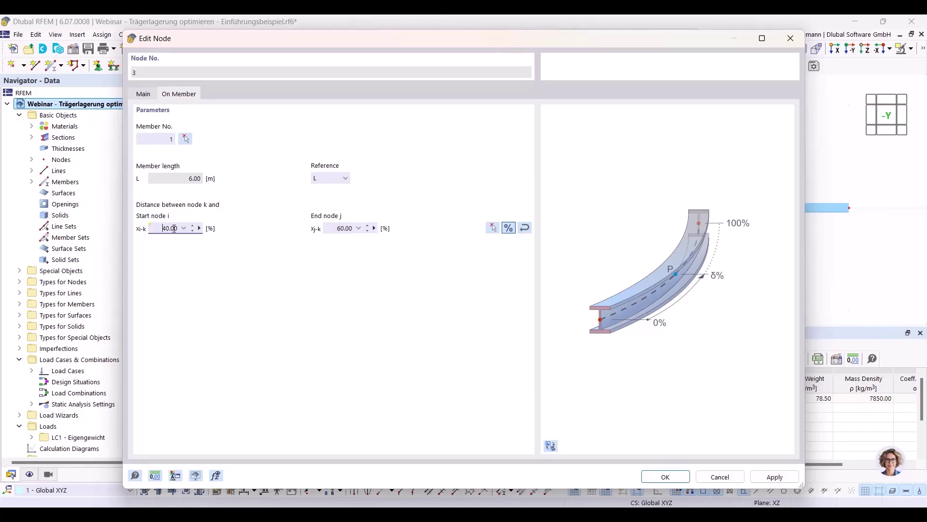
{"action": "left_click", "coordinate": [666, 477]}
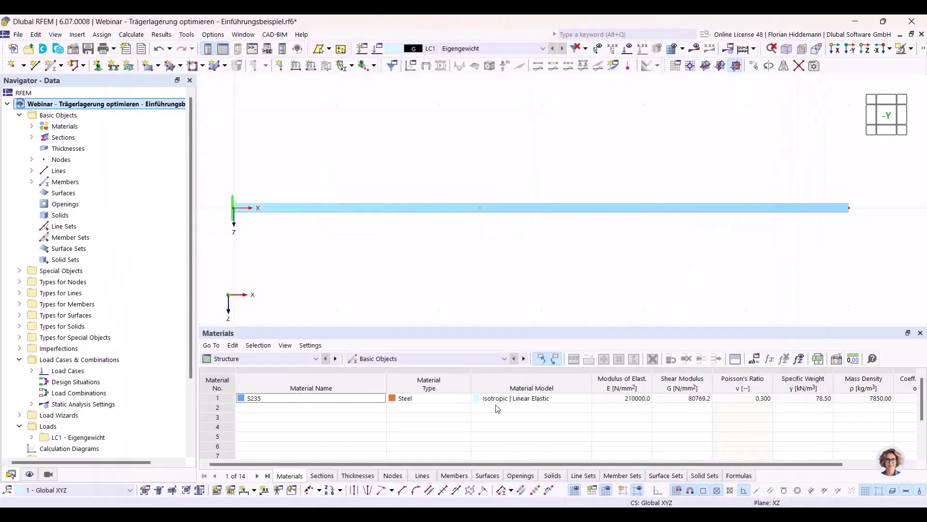
Assign the nodal support type "Verschieblich in X'" to the intermediate node on the beam
{"action": "mouse_move", "coordinate": [480, 209]}
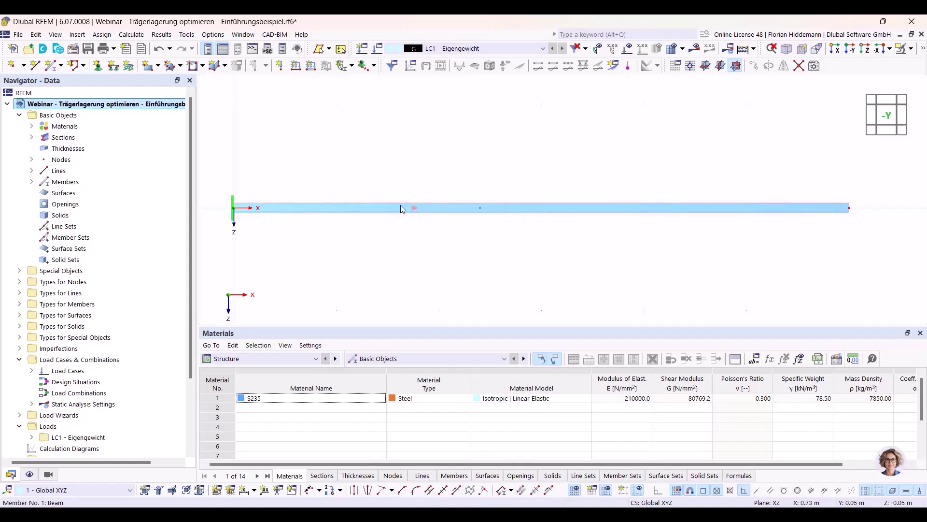
{"action": "left_click", "coordinate": [98, 67]}
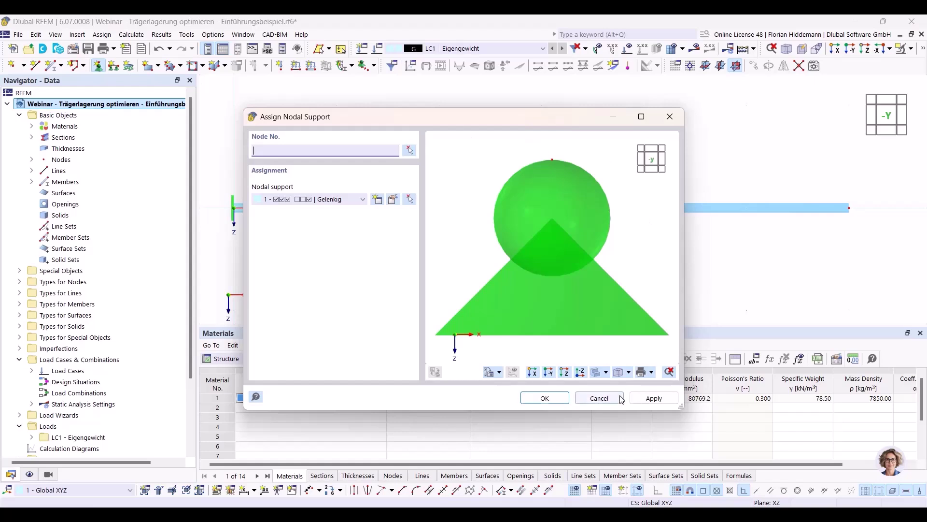
{"action": "left_click", "coordinate": [362, 200]}
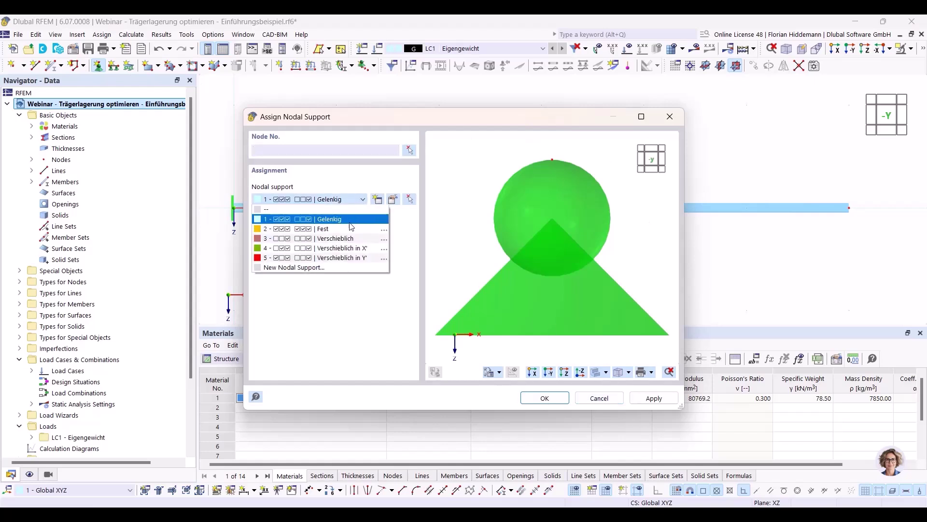
{"action": "left_click", "coordinate": [348, 249]}
{"action": "left_click", "coordinate": [536, 398]}
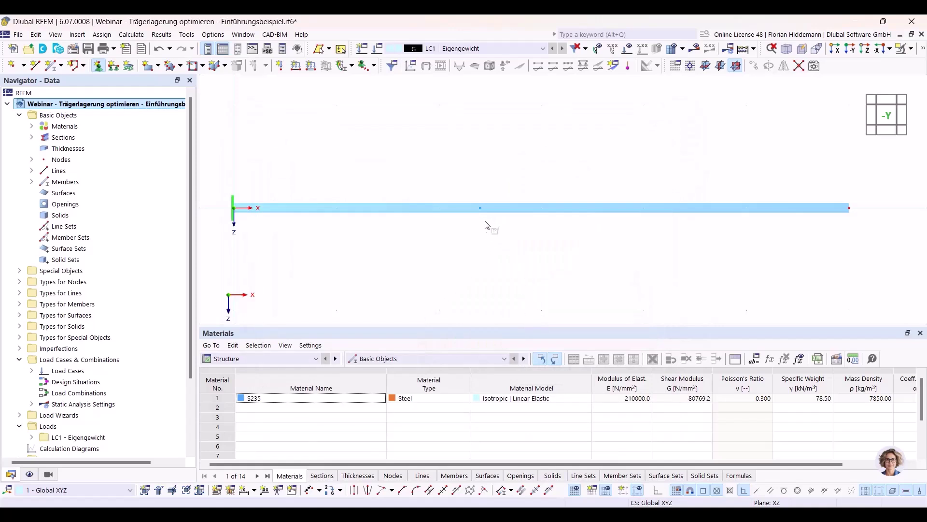
{"action": "left_click", "coordinate": [480, 208]}
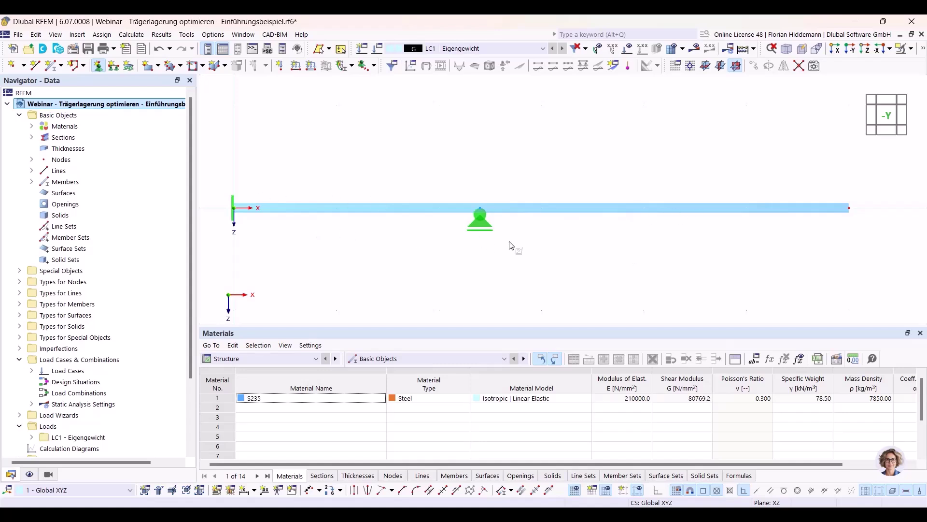
Check the self-weight settings of load case LC1 Eigengewicht without changing them, and calculate it to show the beam's global deformations
{"action": "key", "text": "Escape"}
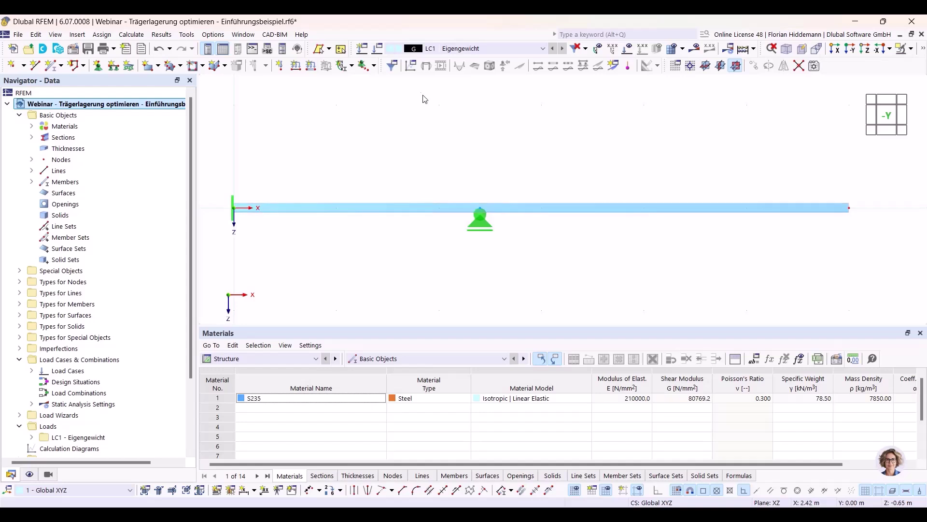
{"action": "left_click", "coordinate": [486, 49]}
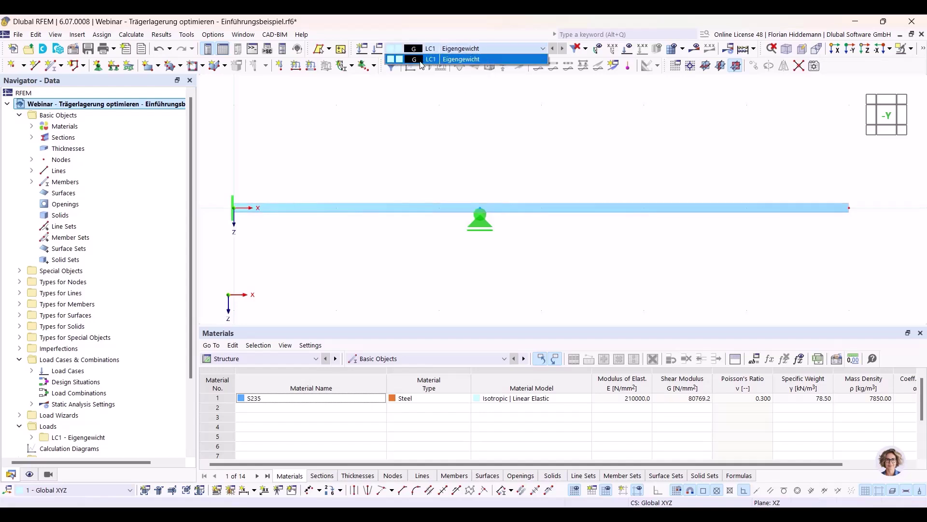
{"action": "left_click", "coordinate": [374, 49]}
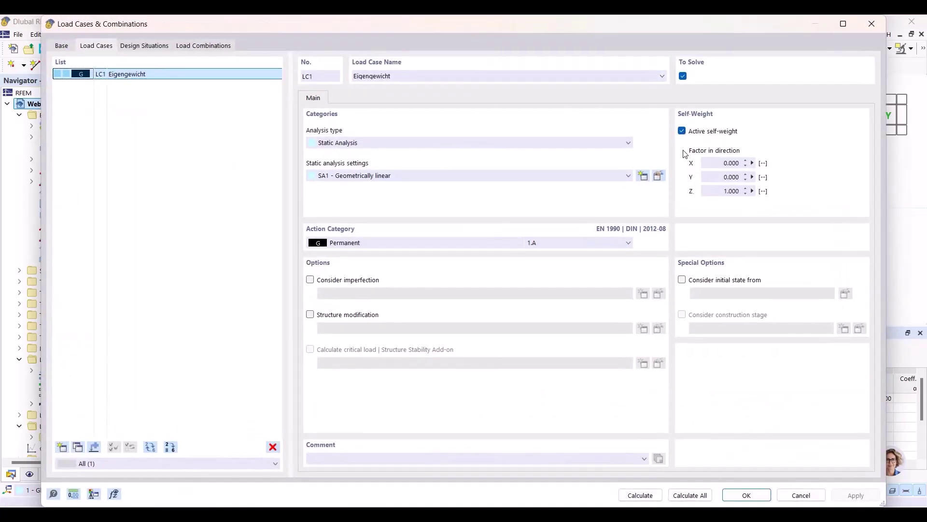
{"action": "left_click", "coordinate": [800, 493]}
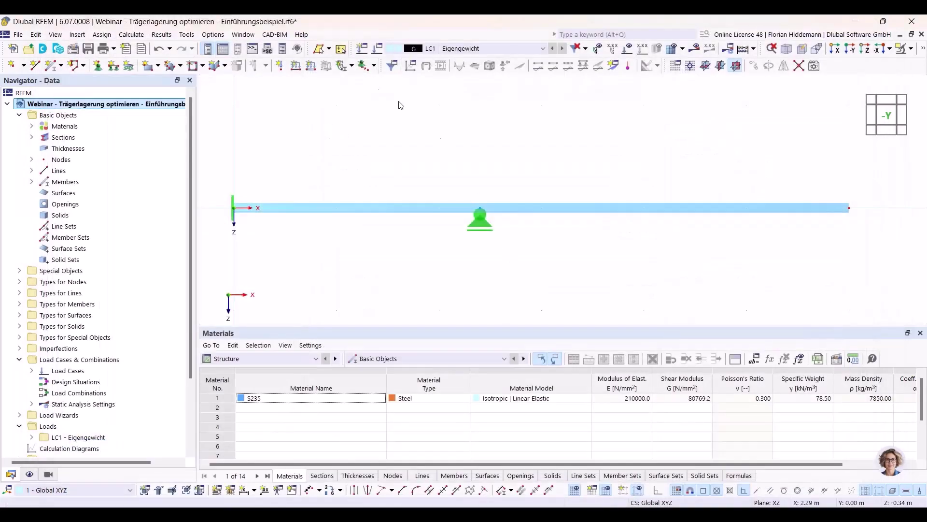
{"action": "left_click", "coordinate": [679, 49]}
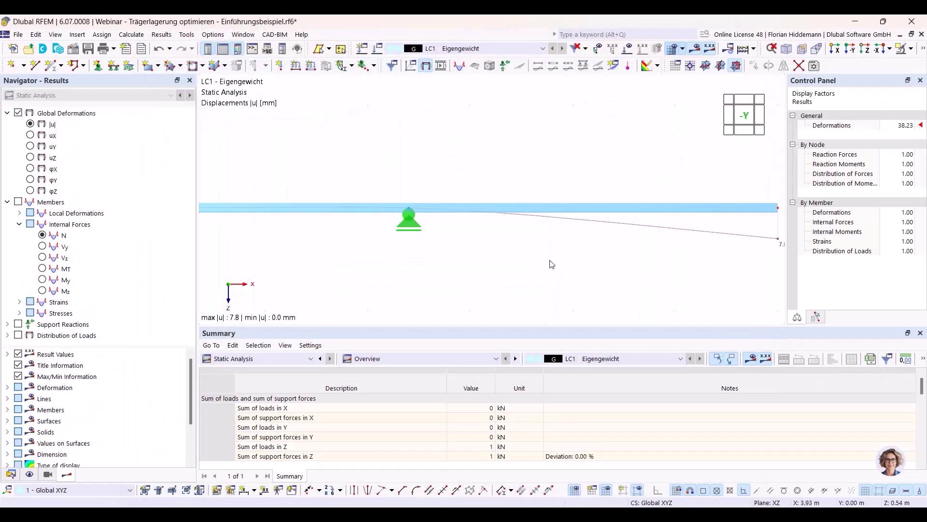
{"action": "middle_click", "coordinate": [496, 261]}
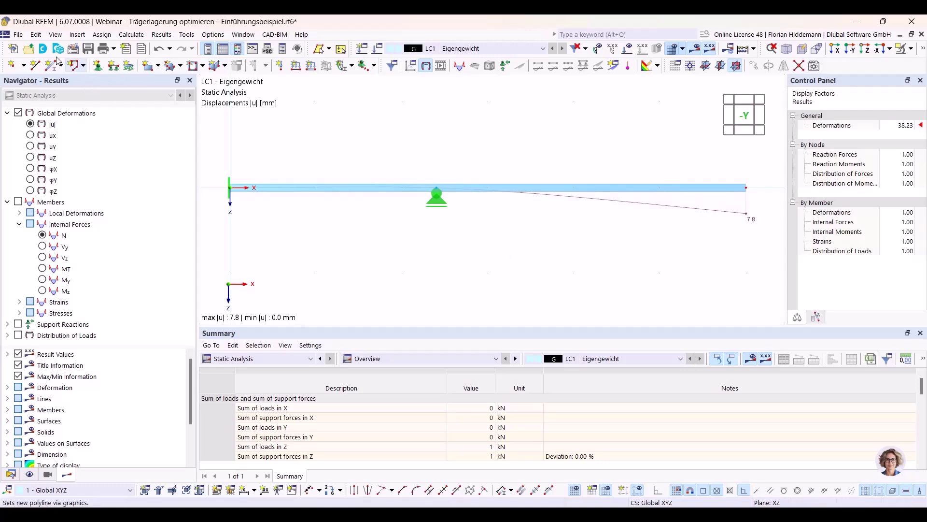
Activate the Optimization & Costs / CO2 Emission Estimation add-on in the model's base data
{"action": "left_click", "coordinate": [18, 34]}
{"action": "left_click", "coordinate": [89, 338]}
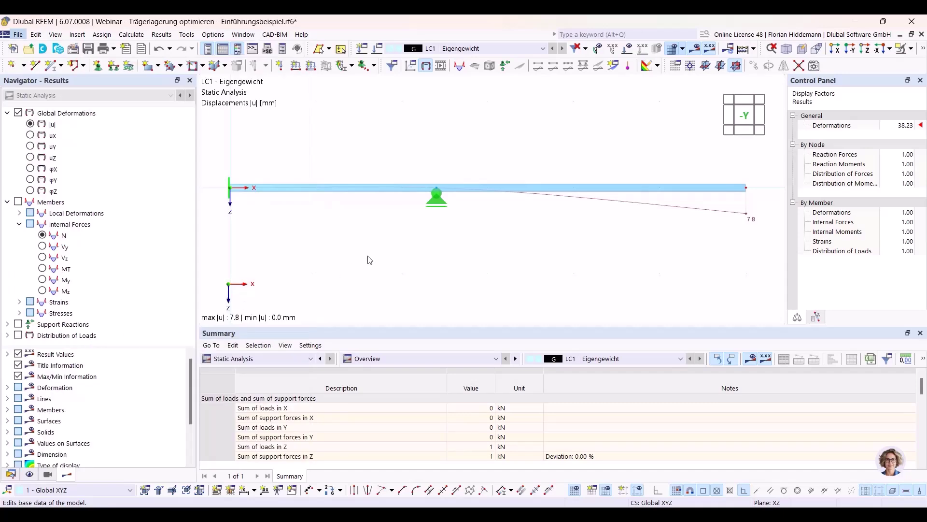
{"action": "left_click", "coordinate": [194, 49]}
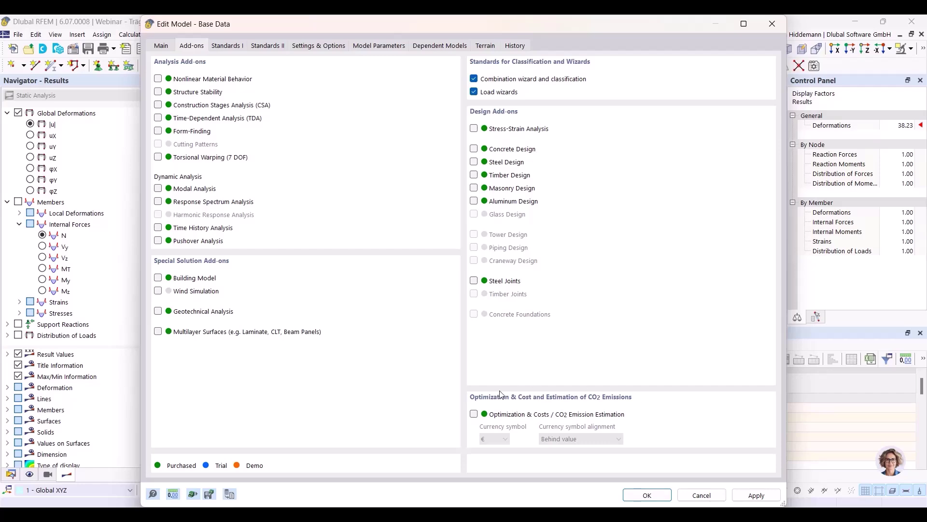
{"action": "left_click", "coordinate": [475, 416]}
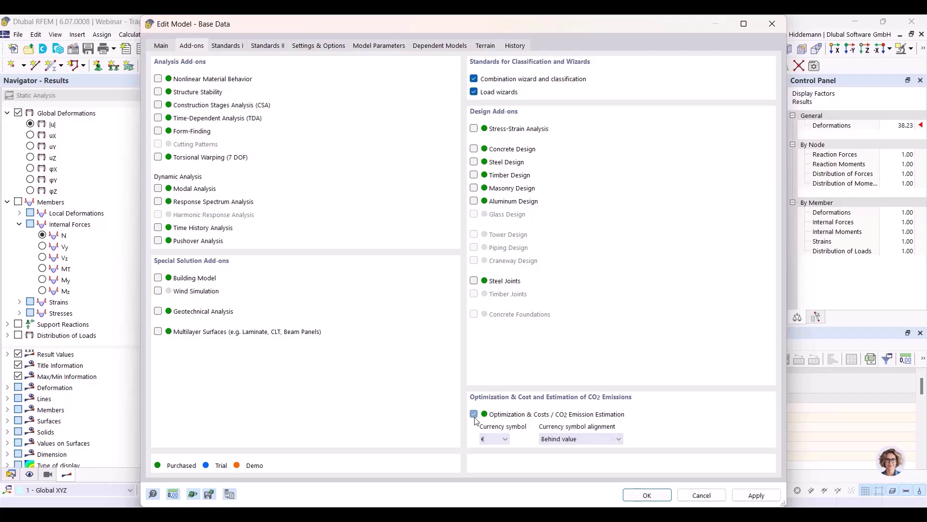
{"action": "left_click", "coordinate": [647, 495]}
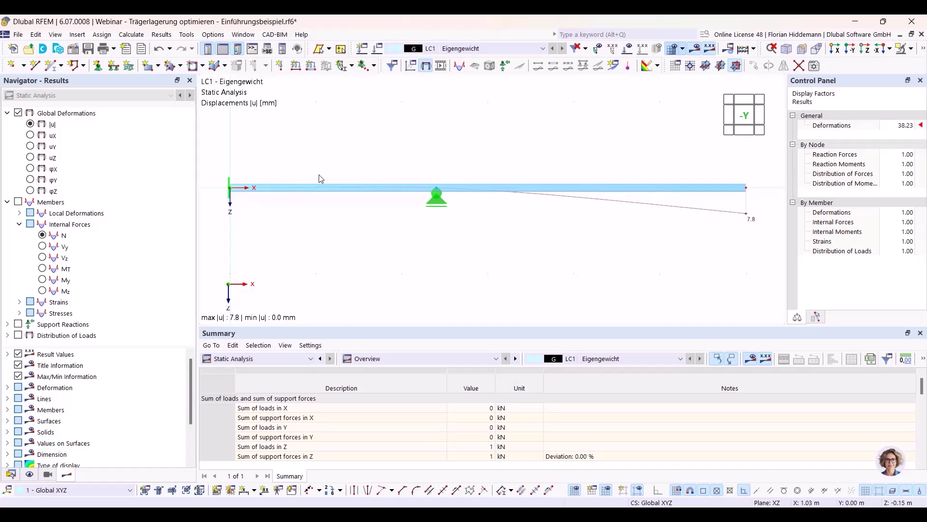
Change the definition type of the global parameter for the nodal support position to Optimization
{"action": "left_click", "coordinate": [36, 35]}
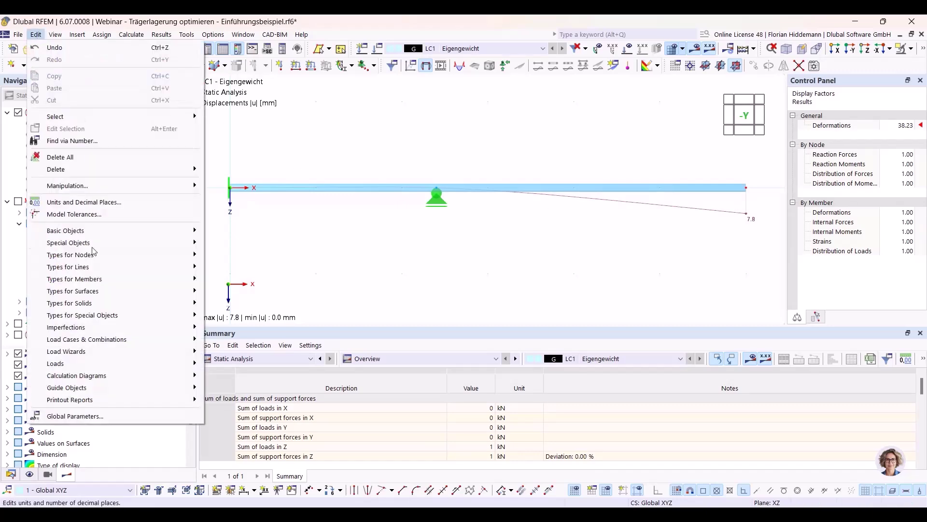
{"action": "left_click", "coordinate": [109, 416]}
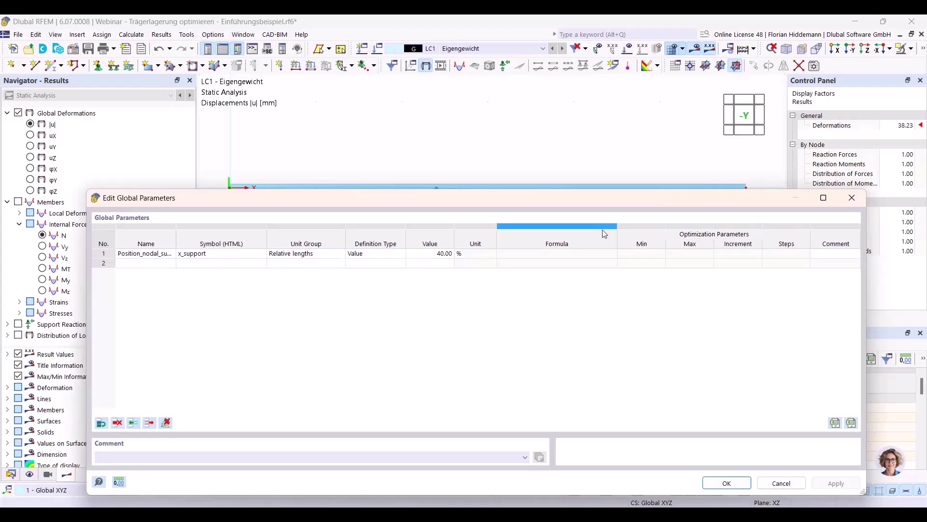
{"action": "left_click", "coordinate": [380, 254]}
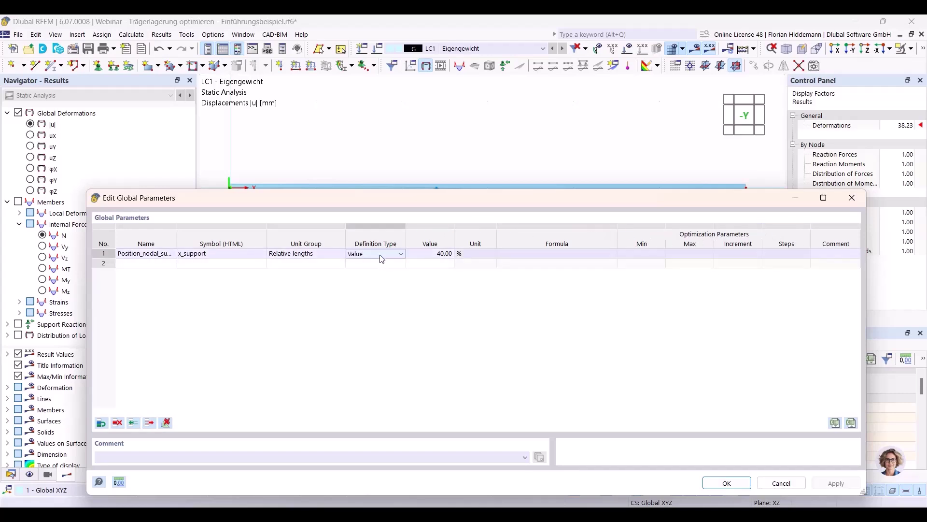
{"action": "left_click", "coordinate": [386, 253]}
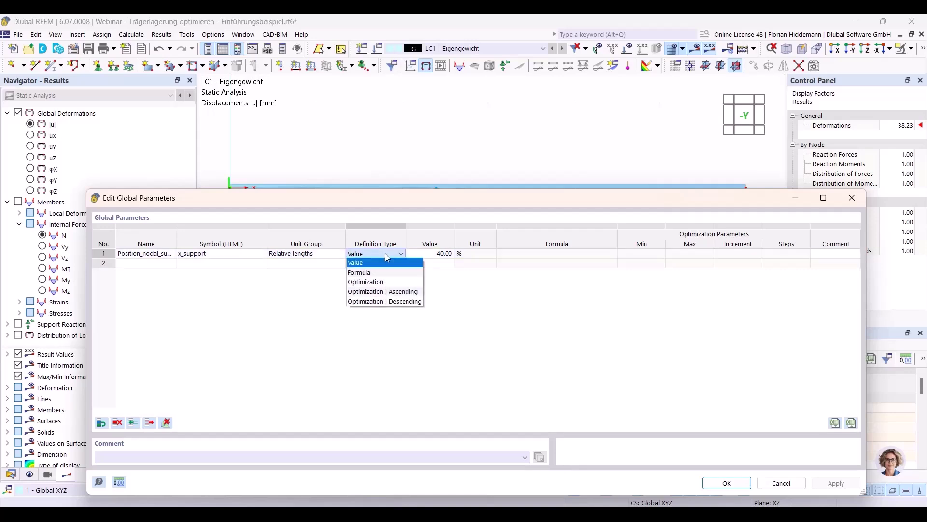
{"action": "left_click", "coordinate": [375, 285]}
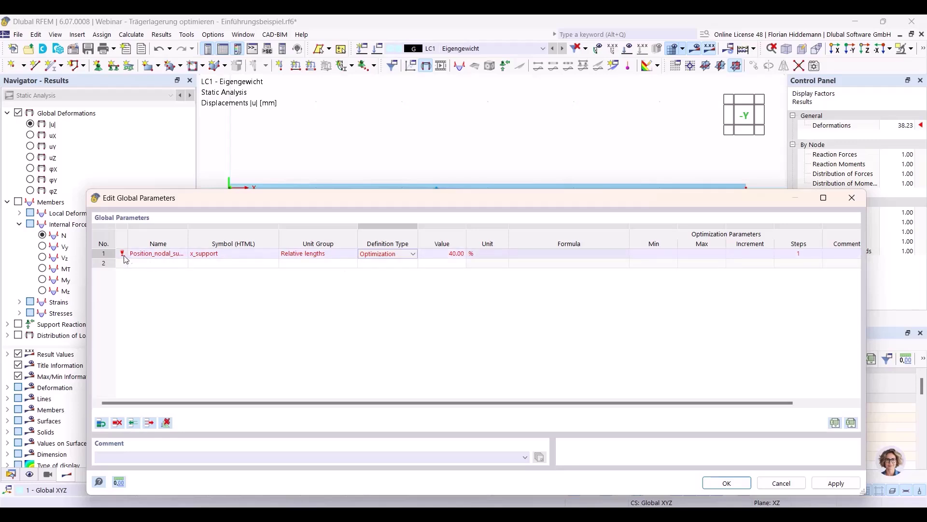
Set the support position parameter's optimization range to a minimum of 10% and a maximum of 90%
{"action": "left_click_drag", "start_coordinate": [445, 200], "coordinate": [412, 195]}
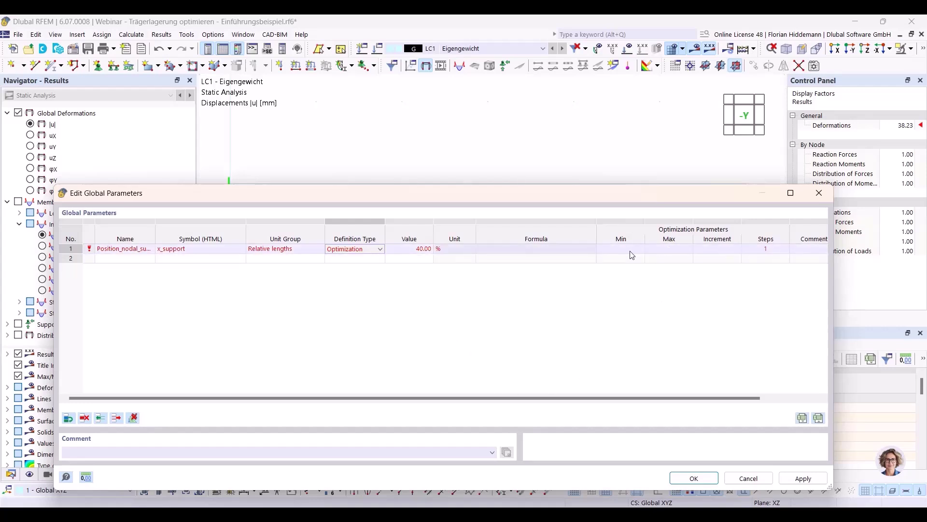
{"action": "left_click", "coordinate": [615, 251]}
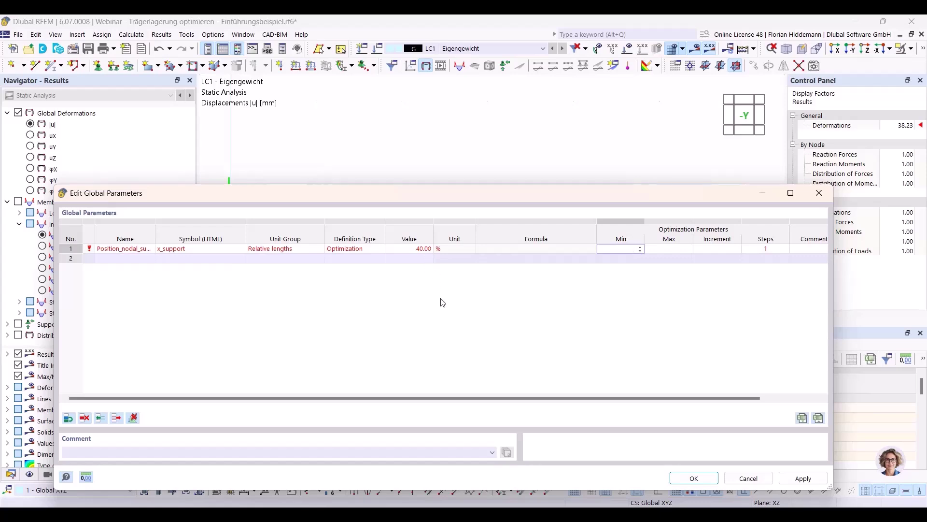
{"action": "type", "text": "10"}
{"action": "key", "text": "Tab"}
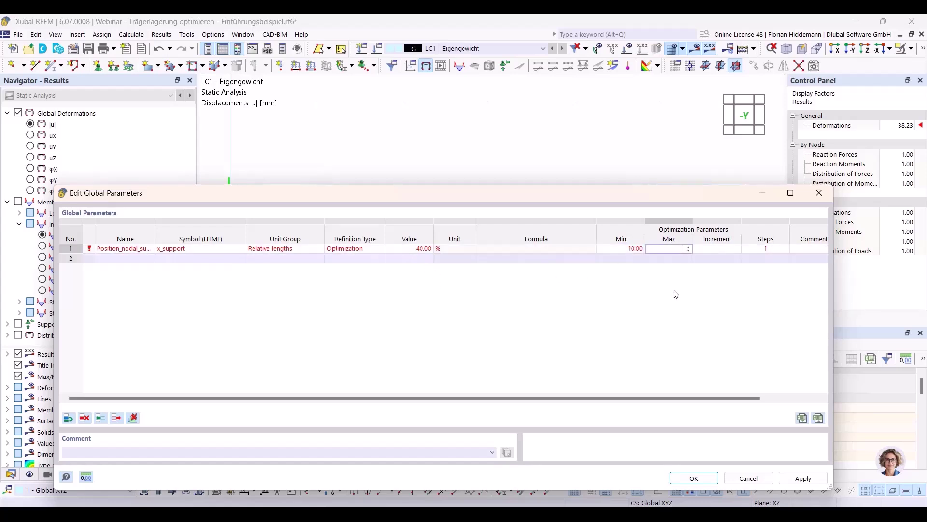
{"action": "type", "text": "90"}
{"action": "key", "text": "Return"}
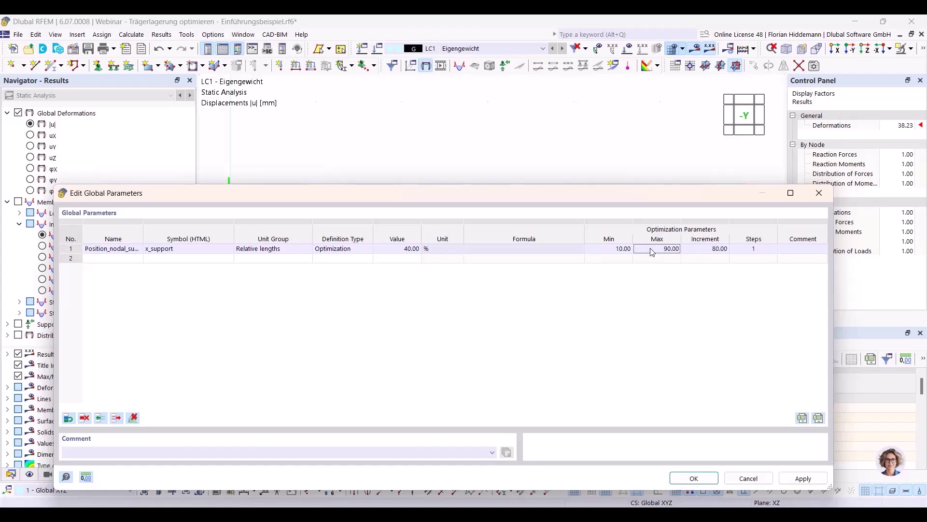
Set the support position parameter's increment to 1% and its number of optimization steps to 100
{"action": "key", "text": "Tab"}
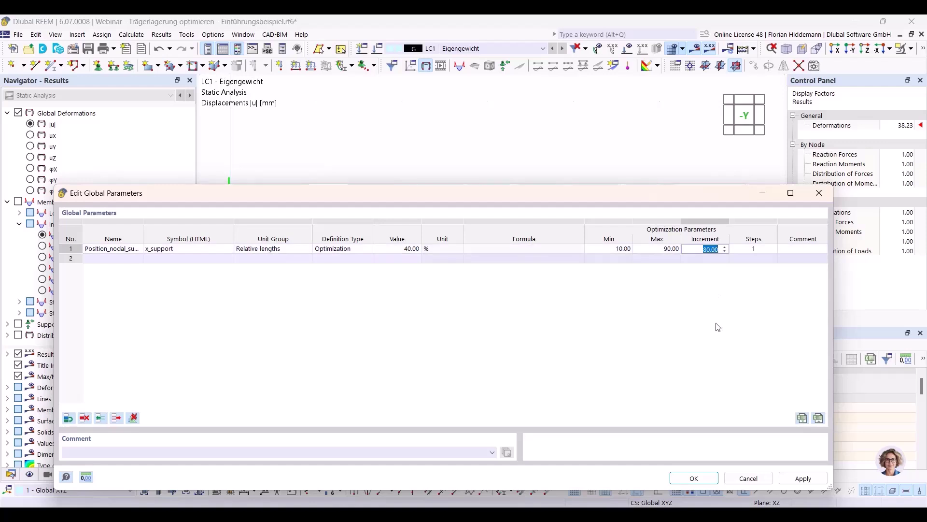
{"action": "type", "text": "0.01"}
{"action": "key", "text": "Return"}
{"action": "type", "text": "1"}
{"action": "key", "text": "Return"}
{"action": "key", "text": "Tab"}
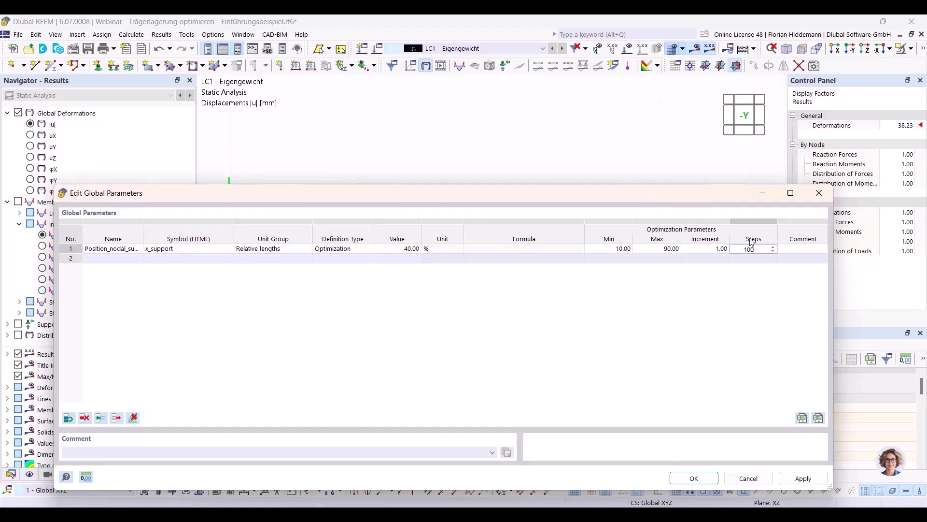
{"action": "key", "text": "Return"}
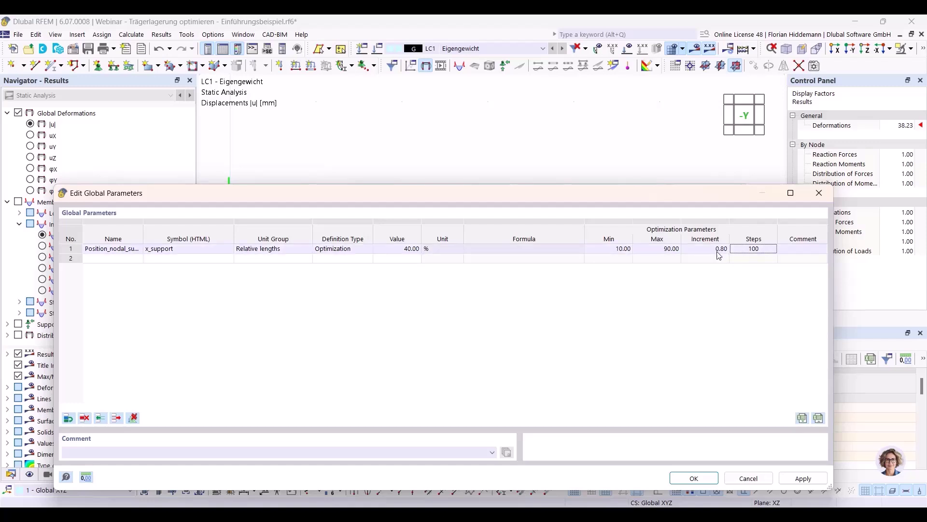
Set the support position parameter's optimization increment to 1% and accept the global parameters
{"action": "left_click", "coordinate": [719, 249]}
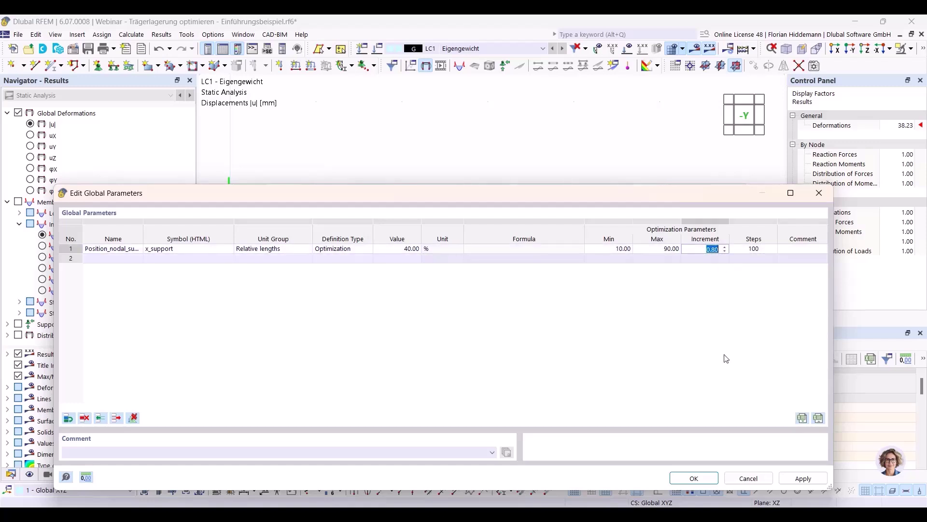
{"action": "type", "text": "1"}
{"action": "key", "text": "Return"}
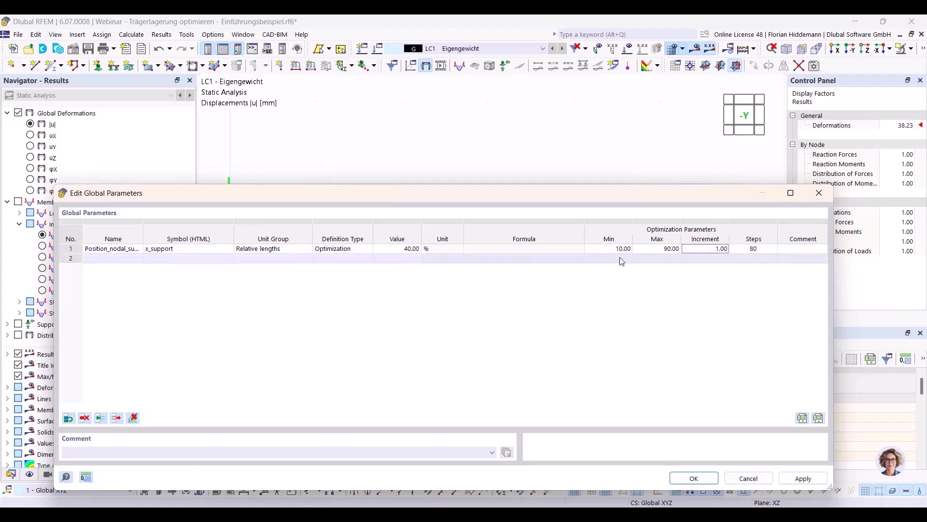
{"action": "left_click", "coordinate": [668, 259]}
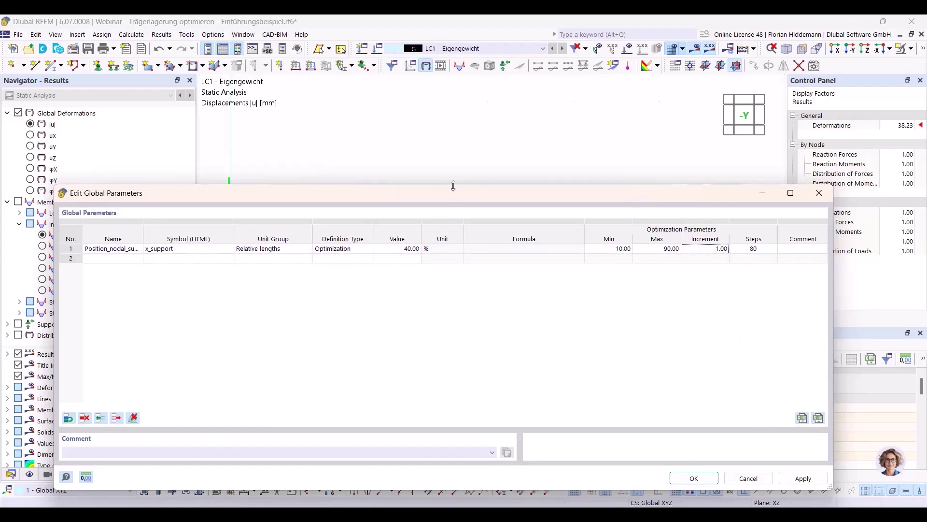
{"action": "left_click_drag", "start_coordinate": [454, 185], "coordinate": [449, 231]}
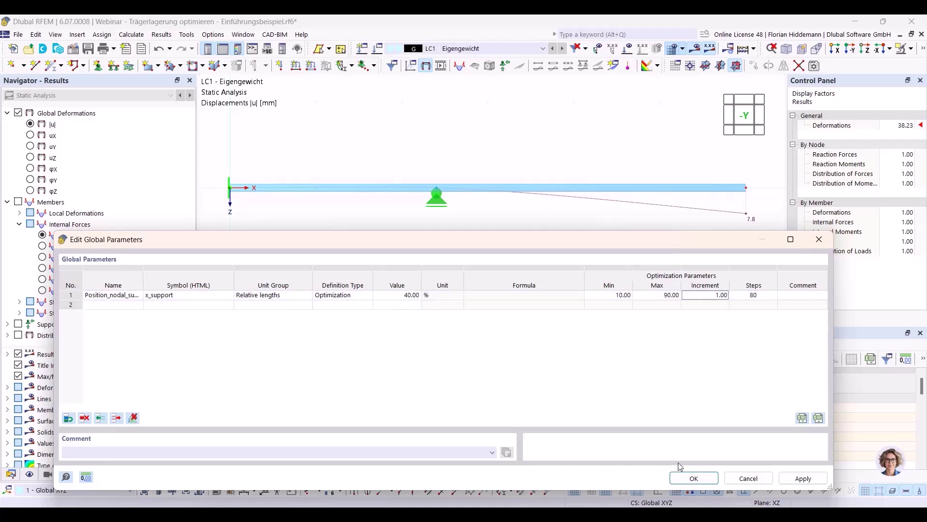
{"action": "left_click", "coordinate": [694, 478]}
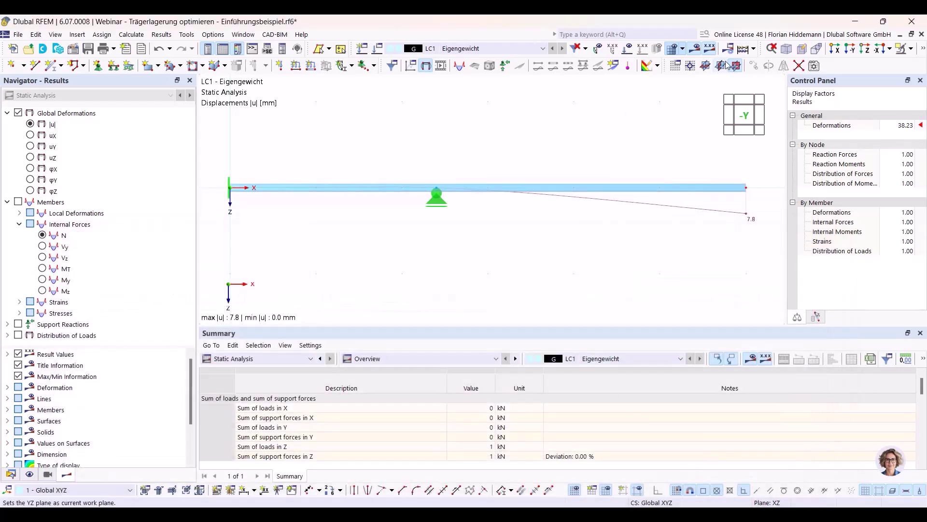
{"action": "left_click", "coordinate": [169, 38]}
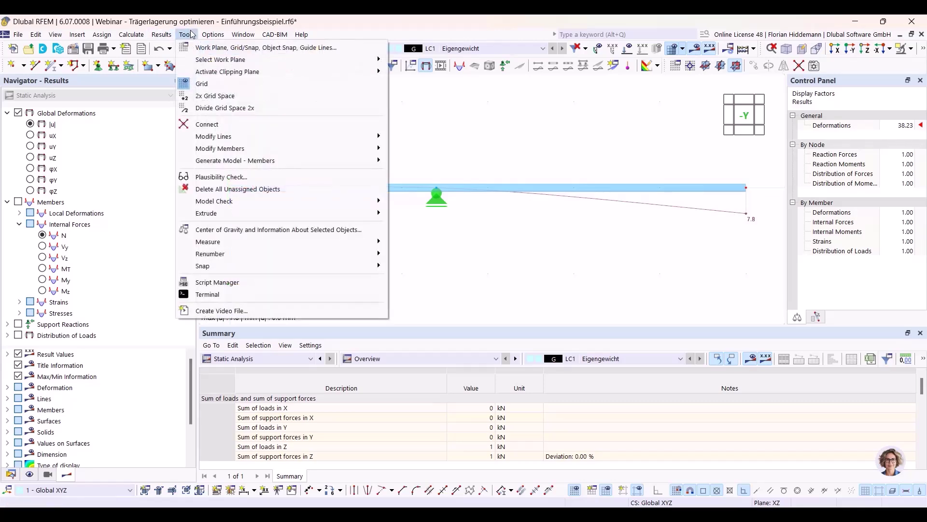
{"action": "left_click", "coordinate": [155, 58]}
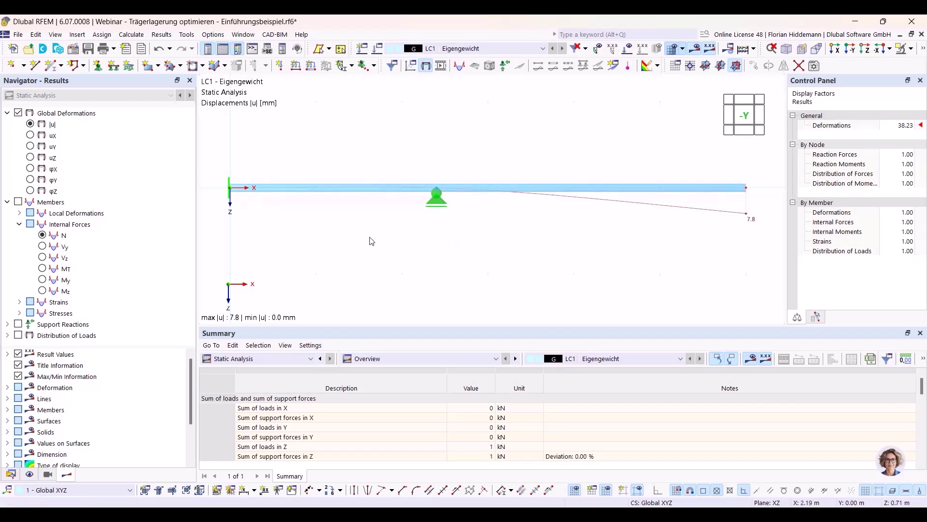
{"action": "left_click", "coordinate": [140, 37]}
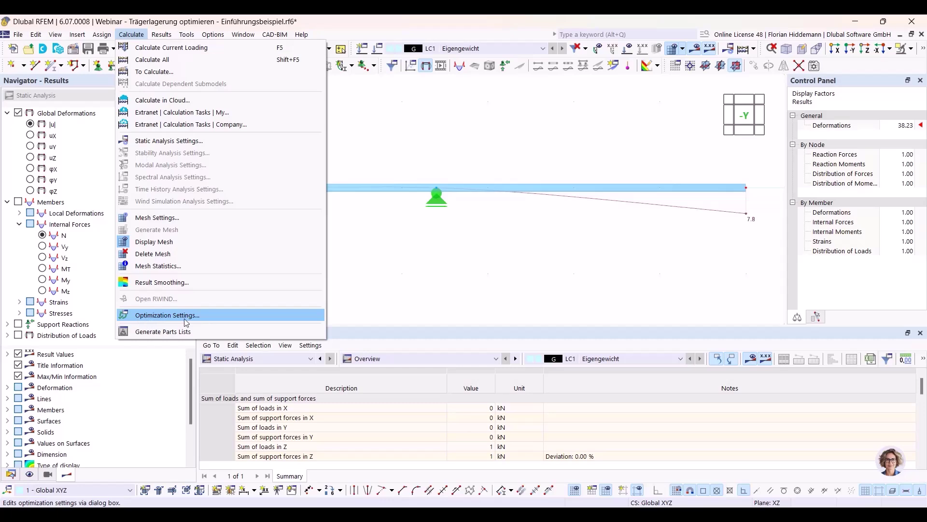
{"action": "left_click", "coordinate": [399, 268]}
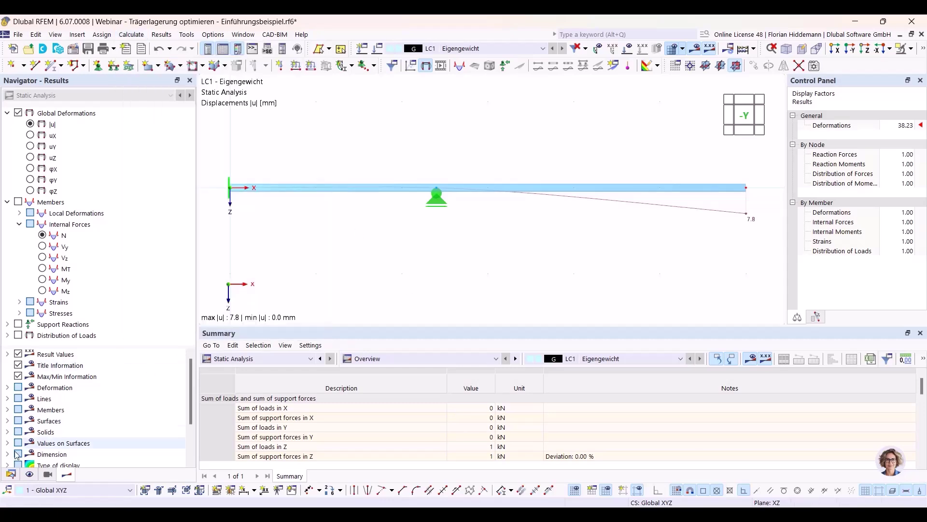
List the optimization settings among the model data's load cases and combinations, and open them for editing
{"action": "left_click", "coordinate": [11, 474]}
{"action": "scroll", "coordinate": [116, 314], "scroll_direction": "down", "scroll_amount": 3}
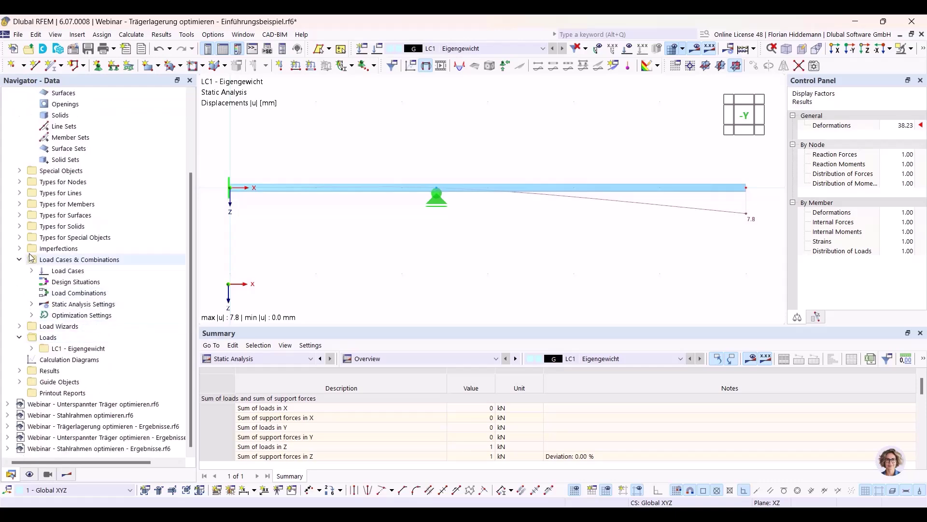
{"action": "left_click", "coordinate": [31, 315]}
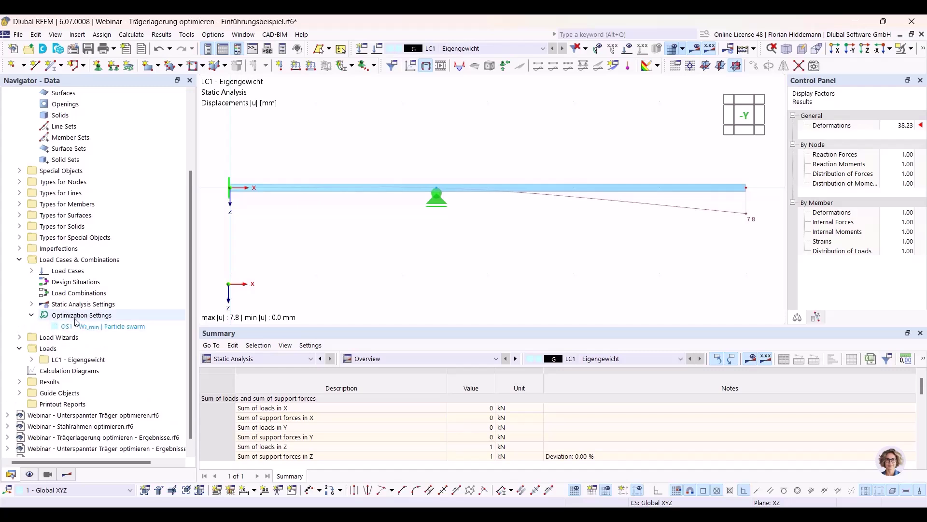
{"action": "left_click", "coordinate": [131, 34]}
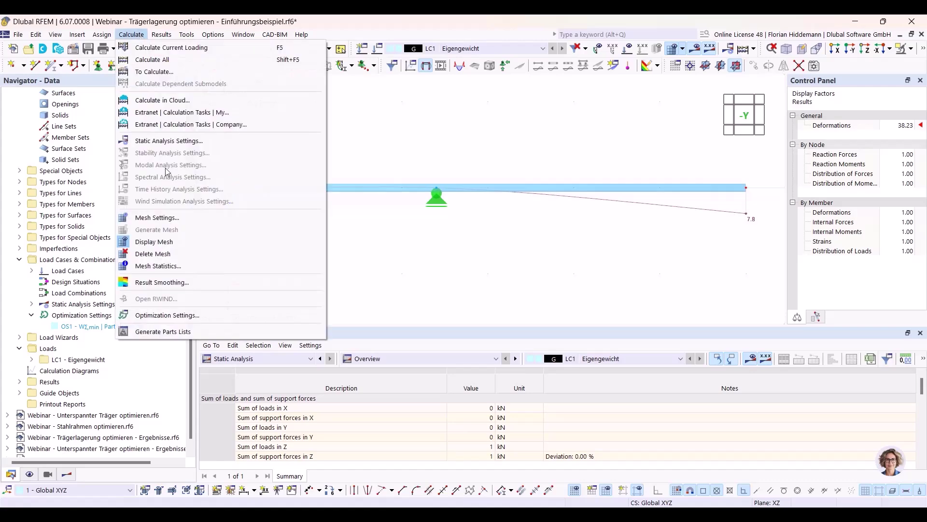
{"action": "left_click", "coordinate": [160, 317]}
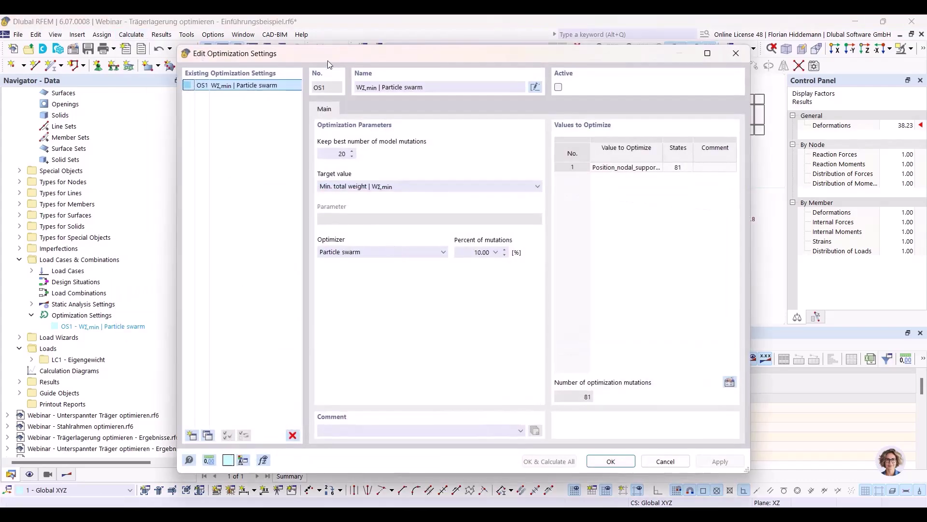
Set the optimizer of the optimization settings to All mutations, with the dialog widened to show the full parameter name
{"action": "left_click_drag", "start_coordinate": [335, 53], "coordinate": [320, 84]}
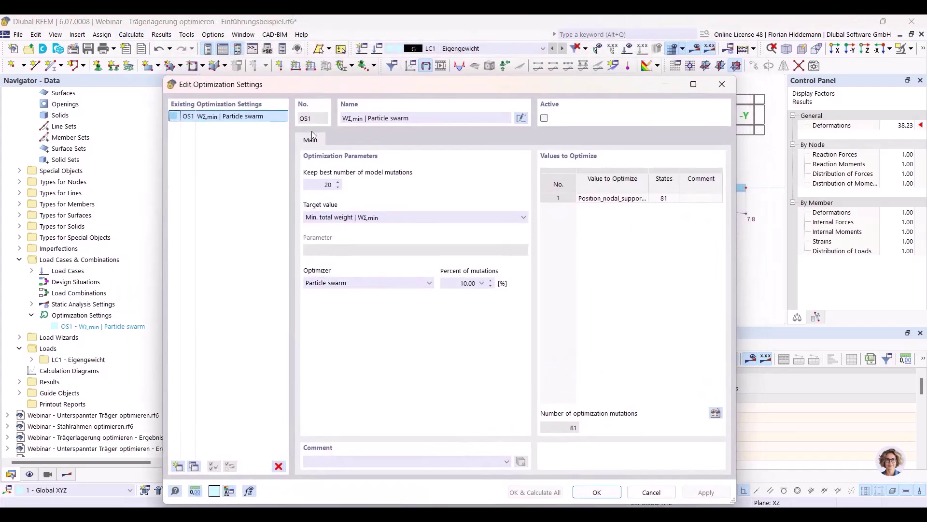
{"action": "left_click_drag", "start_coordinate": [736, 194], "coordinate": [754, 196]}
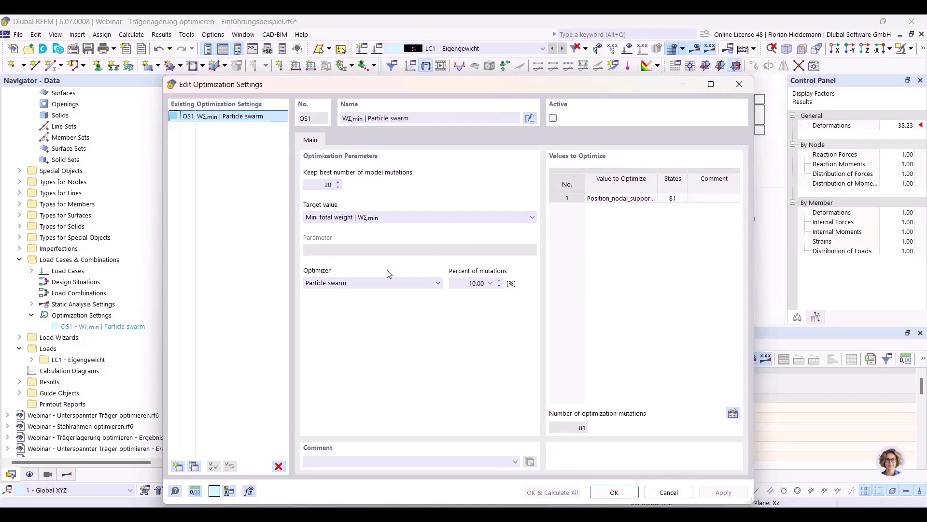
{"action": "left_click", "coordinate": [320, 185]}
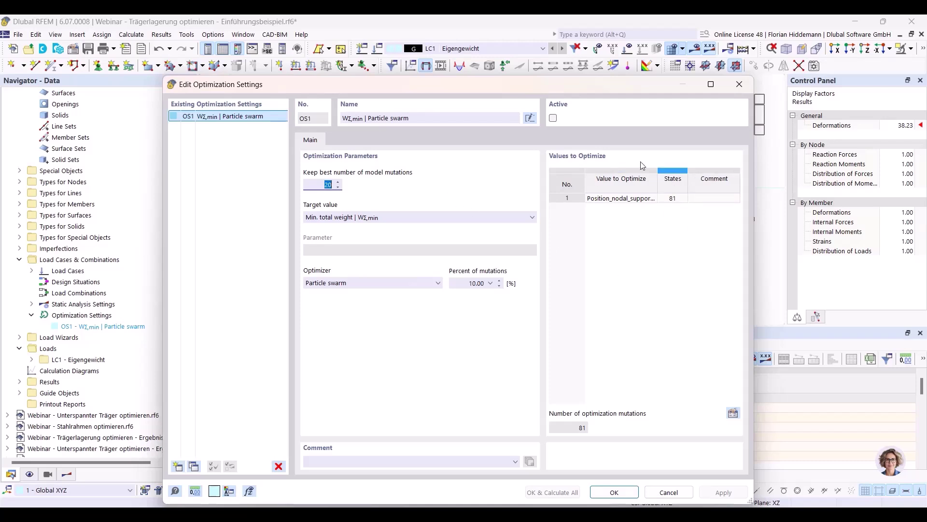
{"action": "left_click_drag", "start_coordinate": [657, 181], "coordinate": [674, 181]}
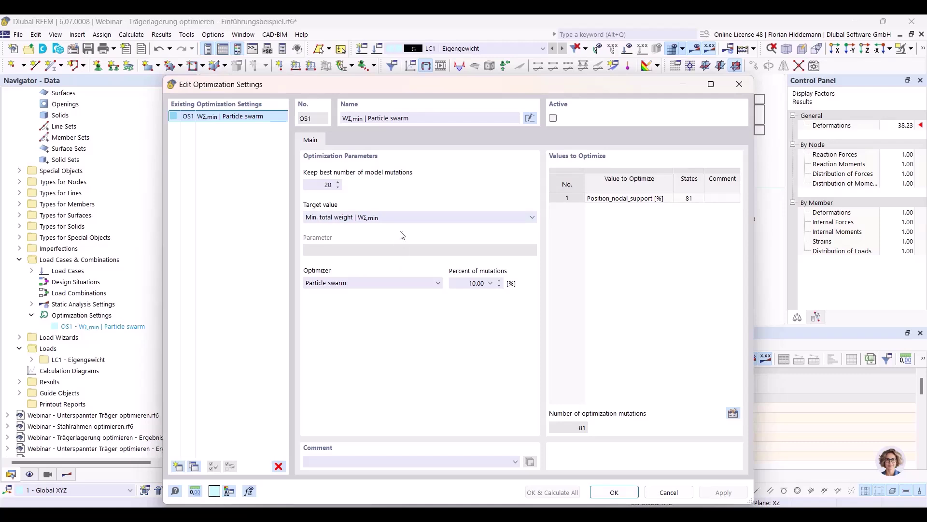
{"action": "left_click", "coordinate": [430, 282]}
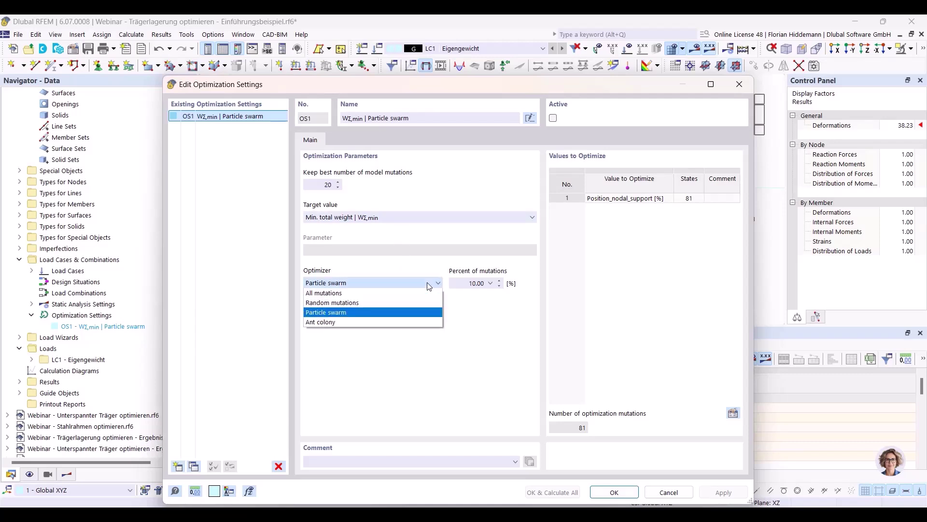
{"action": "left_click", "coordinate": [351, 294]}
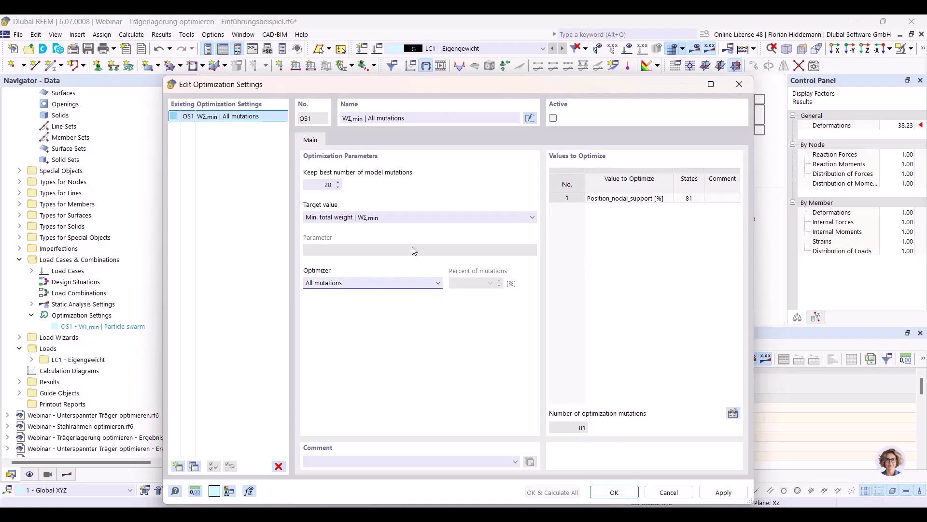
Set the optimization target value to Min. vectorial displacement and accept the optimization settings
{"action": "left_click", "coordinate": [370, 221]}
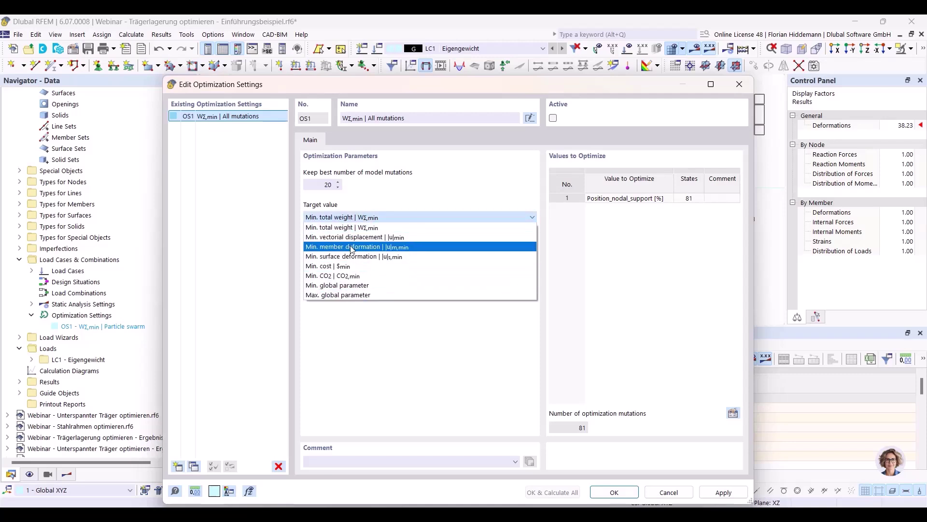
{"action": "left_click", "coordinate": [381, 238]}
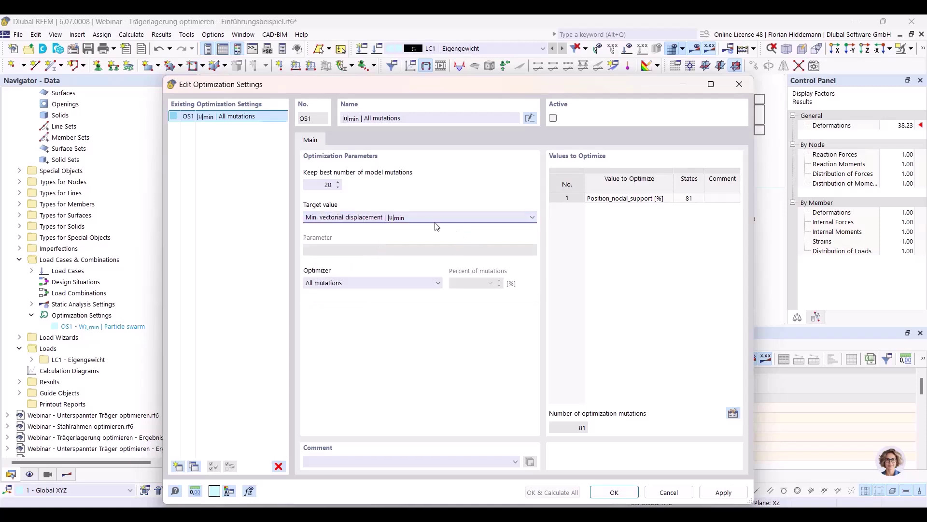
{"action": "left_click", "coordinate": [404, 218]}
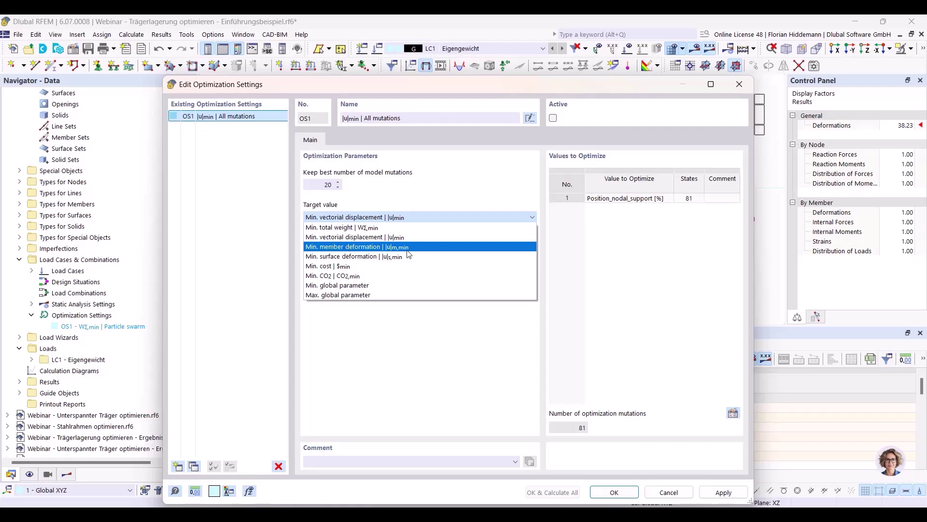
{"action": "left_click", "coordinate": [347, 237]}
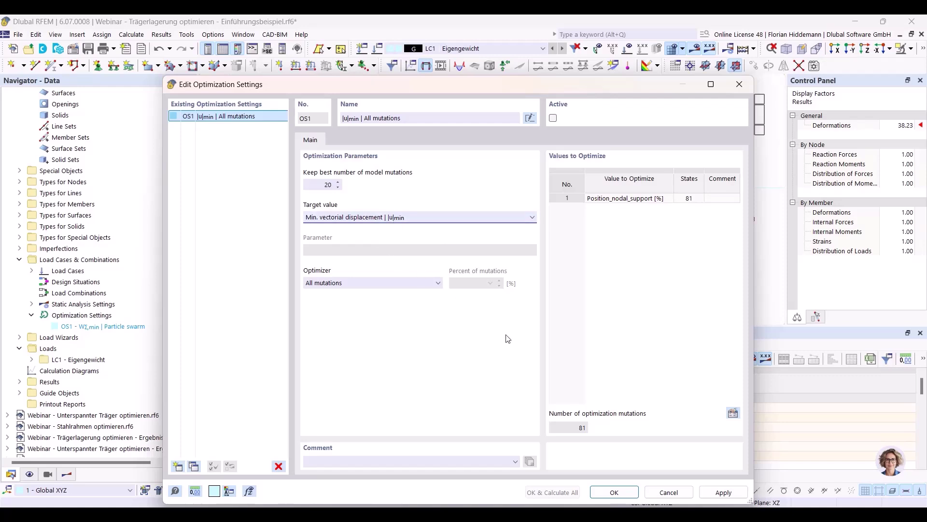
{"action": "left_click", "coordinate": [613, 492]}
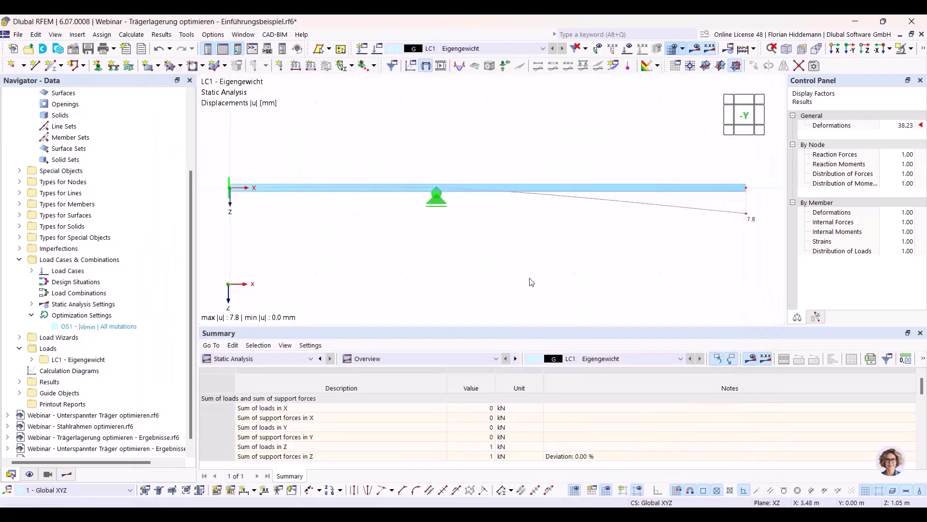
Calculate the whole model while the optimization setting is still inactive, and return to the model data
{"action": "left_click", "coordinate": [131, 35]}
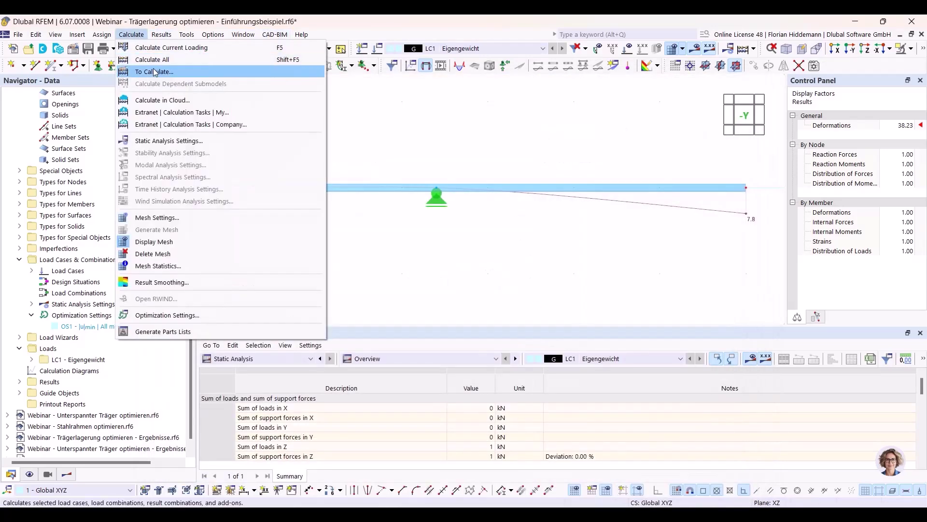
{"action": "left_click", "coordinate": [145, 60]}
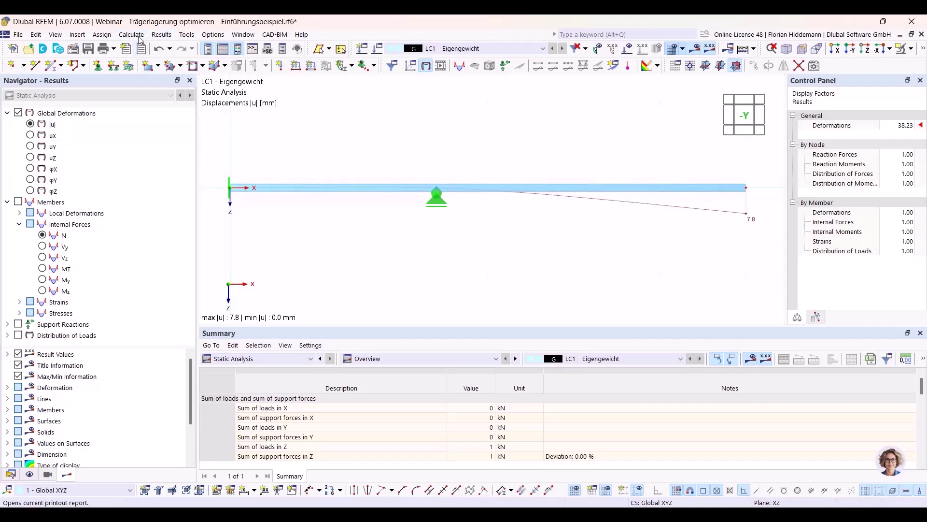
{"action": "left_click", "coordinate": [14, 474]}
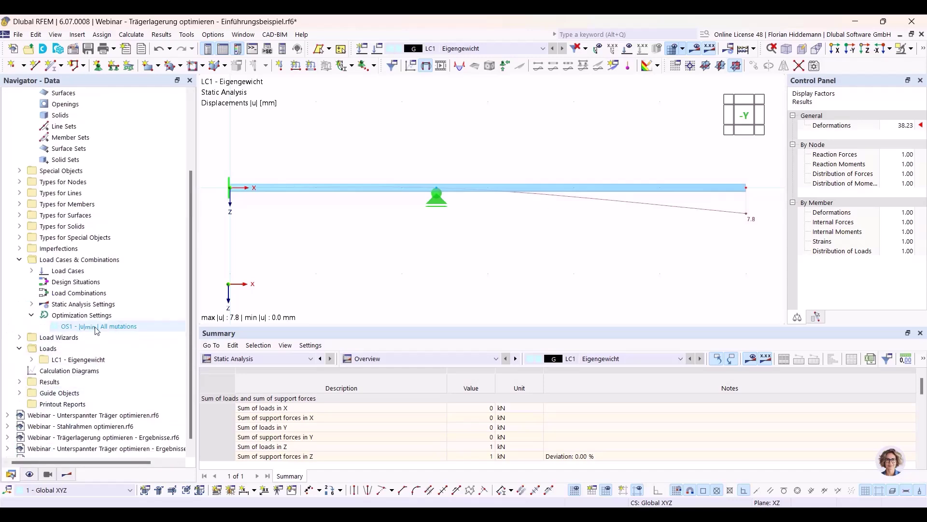
Activate the minimum vectorial displacement optimization setting OS1 and accept it without starting the calculation
{"action": "left_click", "coordinate": [131, 34]}
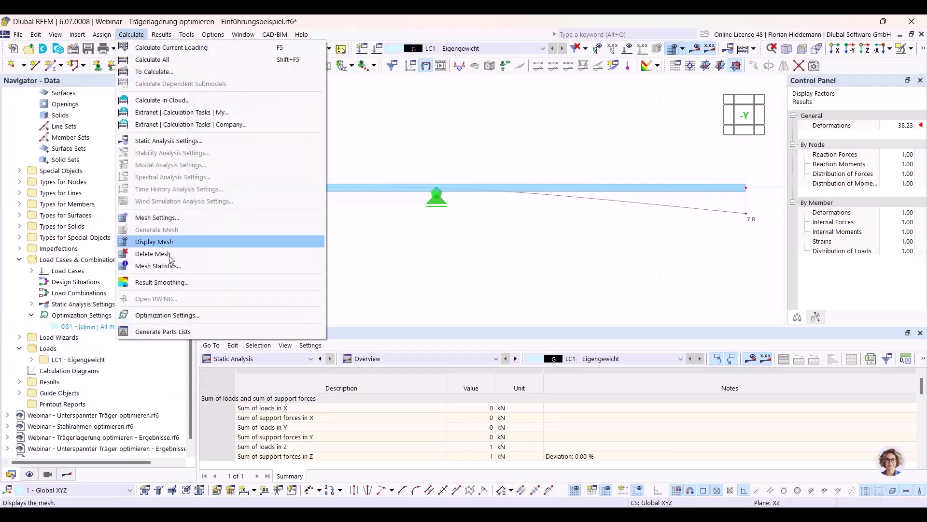
{"action": "left_click", "coordinate": [167, 315]}
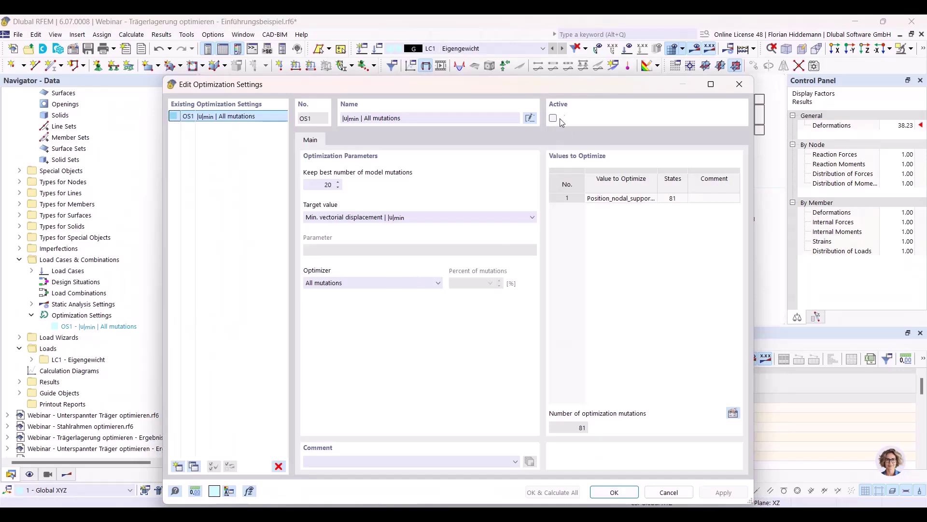
{"action": "mouse_move", "coordinate": [552, 82]}
{"action": "left_mouse_down"}
{"action": "mouse_move", "coordinate": [557, 69]}
{"action": "mouse_move", "coordinate": [562, 85]}
{"action": "mouse_move", "coordinate": [554, 78]}
{"action": "left_mouse_up"}
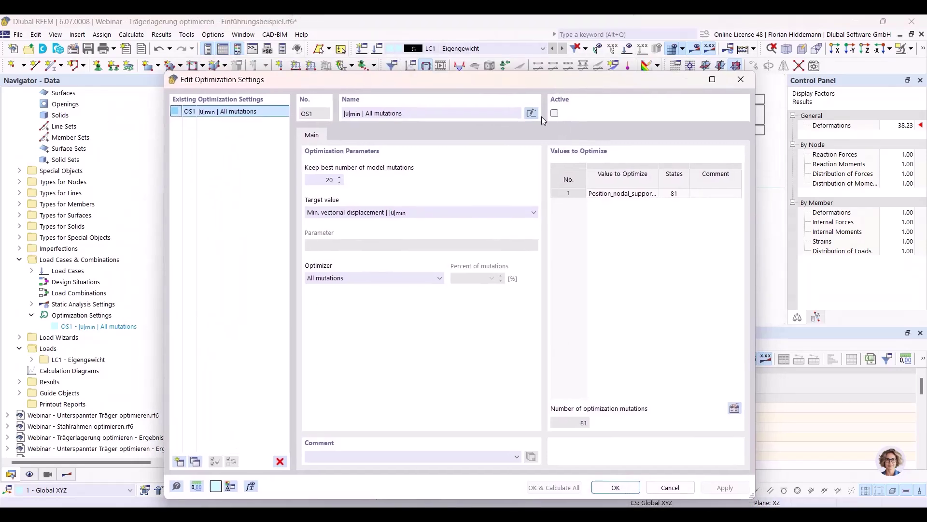
{"action": "left_click", "coordinate": [555, 114]}
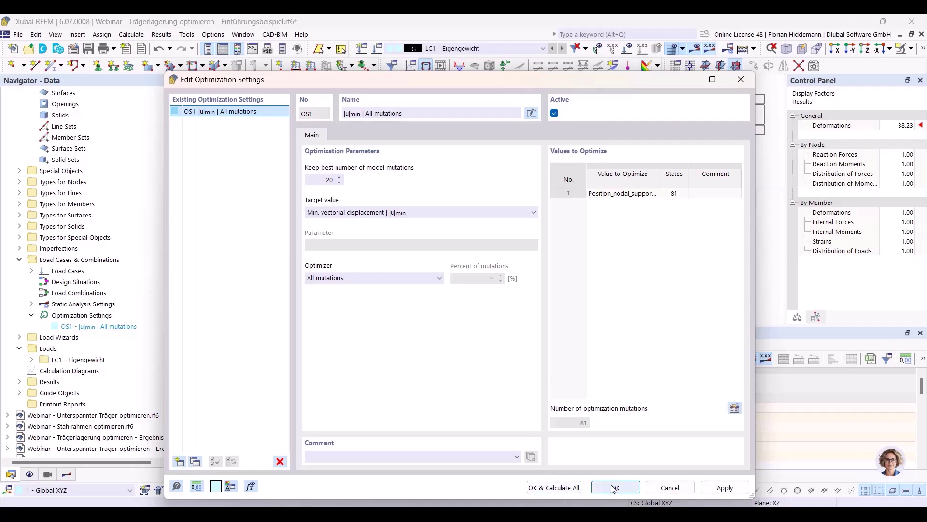
{"action": "left_click", "coordinate": [632, 489]}
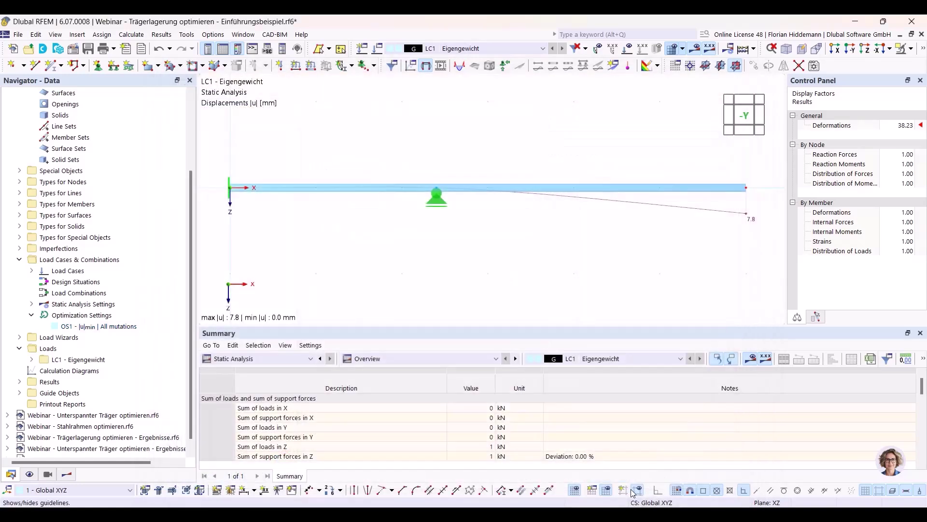
Run the full calculation with the active optimization and cancel it before all mutations are solved
{"action": "left_click", "coordinate": [131, 34]}
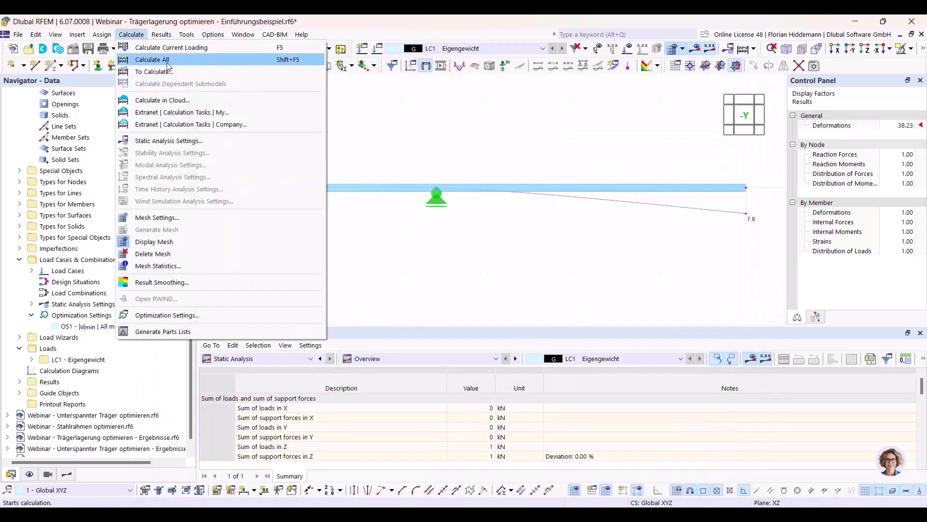
{"action": "left_click", "coordinate": [167, 62]}
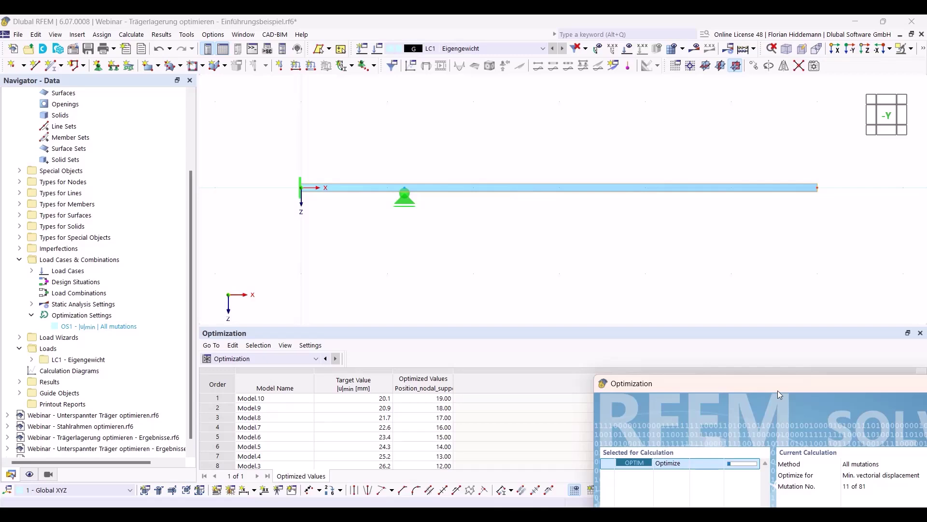
{"action": "left_click_drag", "start_coordinate": [781, 386], "coordinate": [414, 86]}
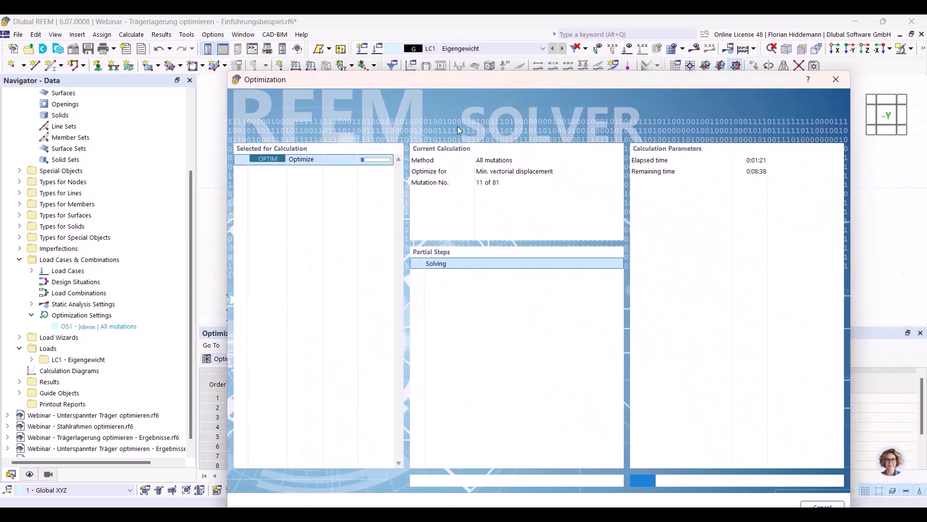
{"action": "left_click_drag", "start_coordinate": [711, 86], "coordinate": [698, 70]}
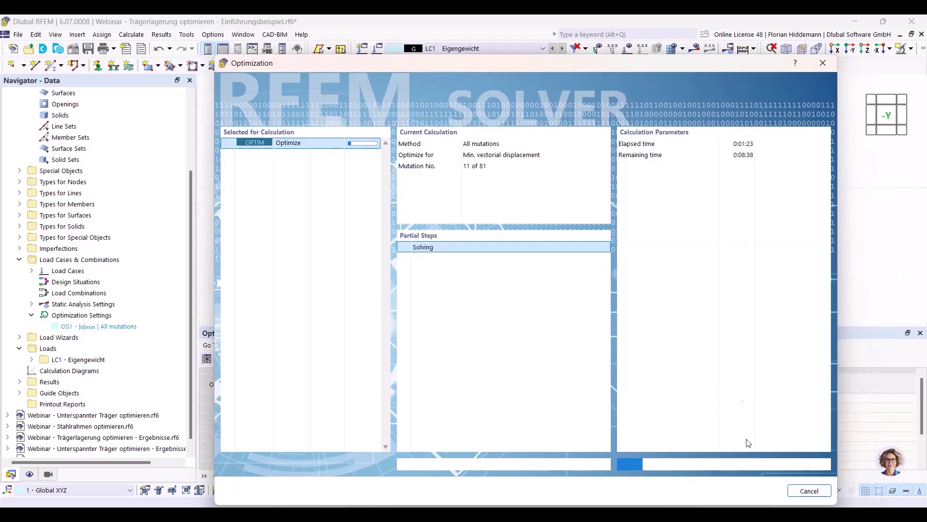
{"action": "left_click", "coordinate": [806, 491]}
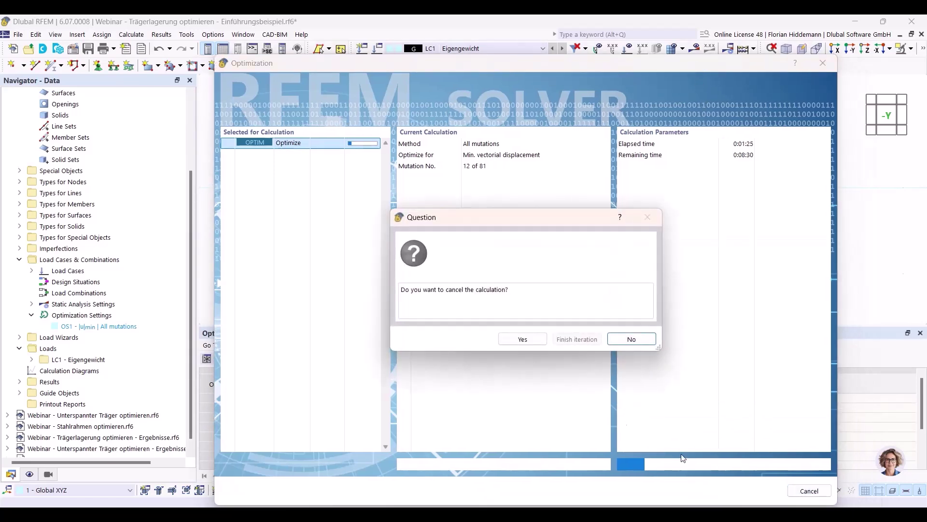
{"action": "left_click", "coordinate": [527, 339]}
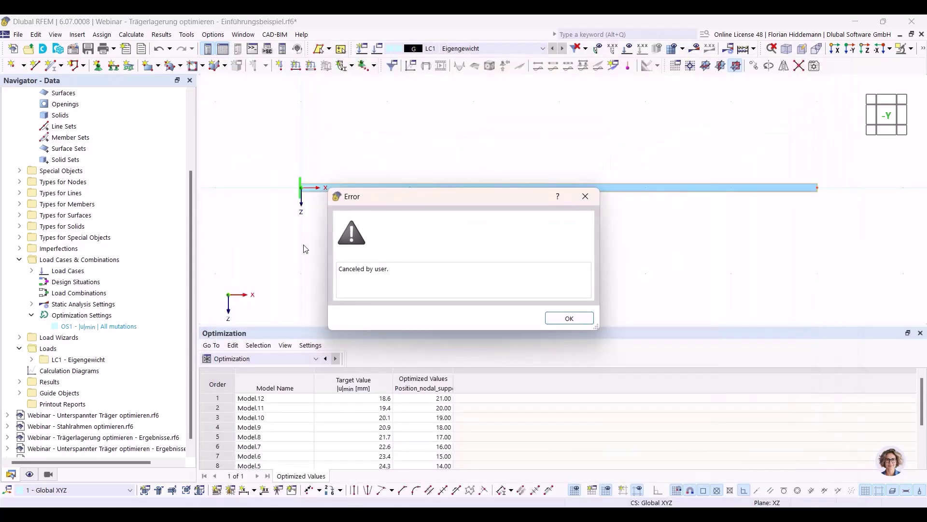
{"action": "left_click", "coordinate": [570, 318]}
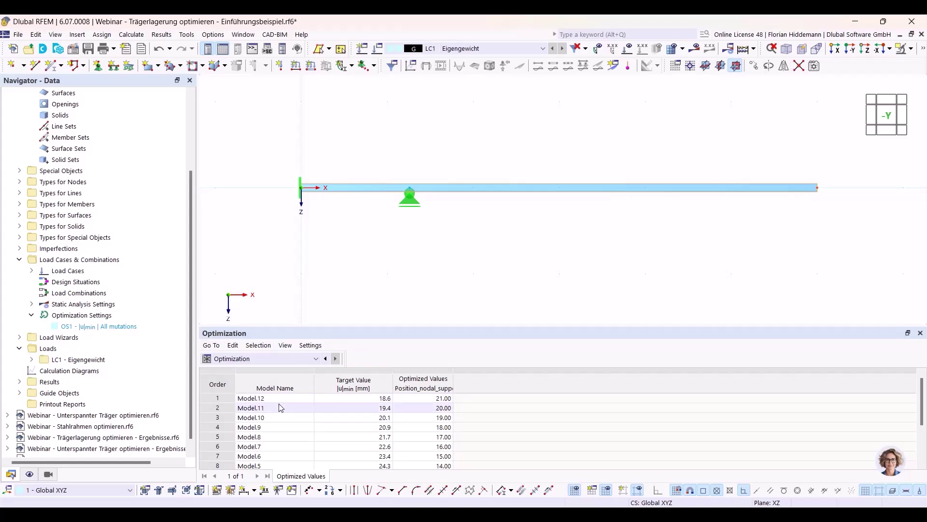
Enlarge the optimization results table to review the calculated model mutations and their support positions
{"action": "left_click_drag", "start_coordinate": [307, 328], "coordinate": [310, 293]}
{"action": "left_click_drag", "start_coordinate": [393, 293], "coordinate": [395, 254]}
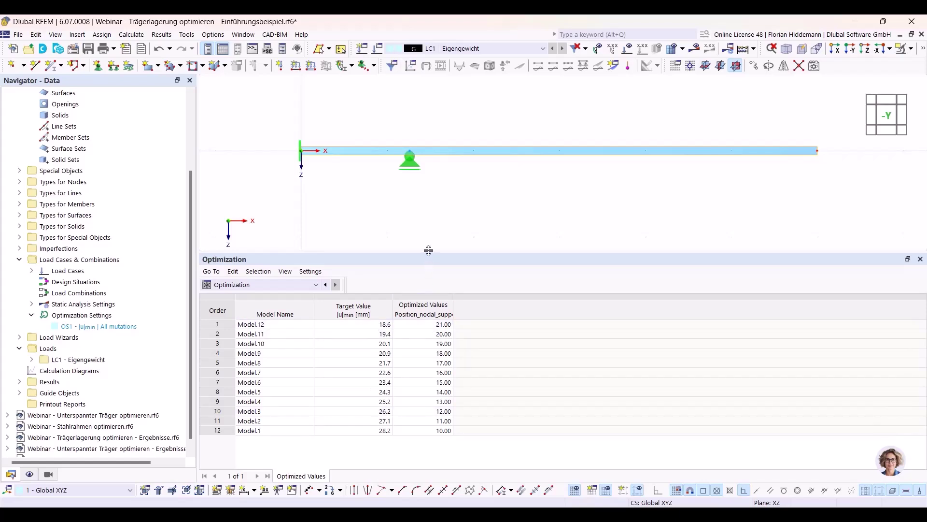
{"action": "left_click_drag", "start_coordinate": [429, 254], "coordinate": [433, 351]}
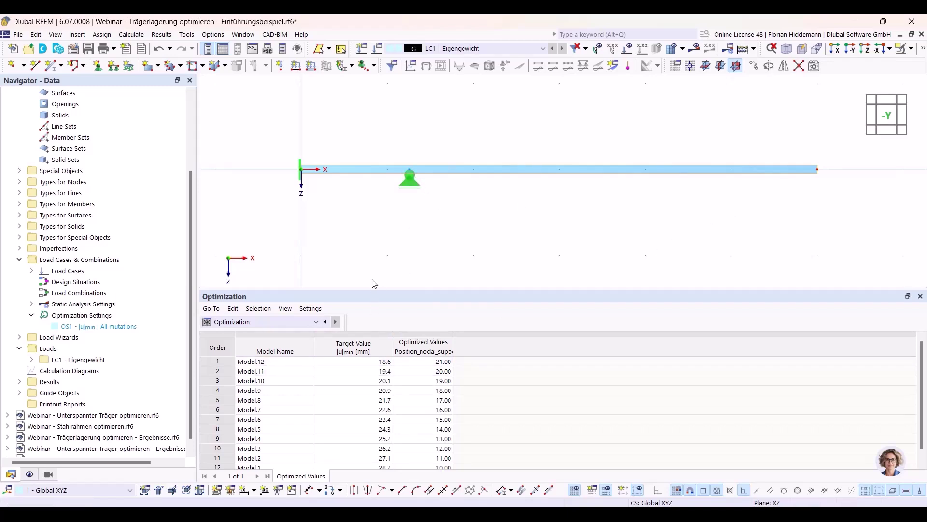
Collapse the current model's data tree and switch to the model Webinar - Trägerlagerung optimieren - Ergebnisse.rf6
{"action": "left_click_drag", "start_coordinate": [192, 291], "coordinate": [202, 184]}
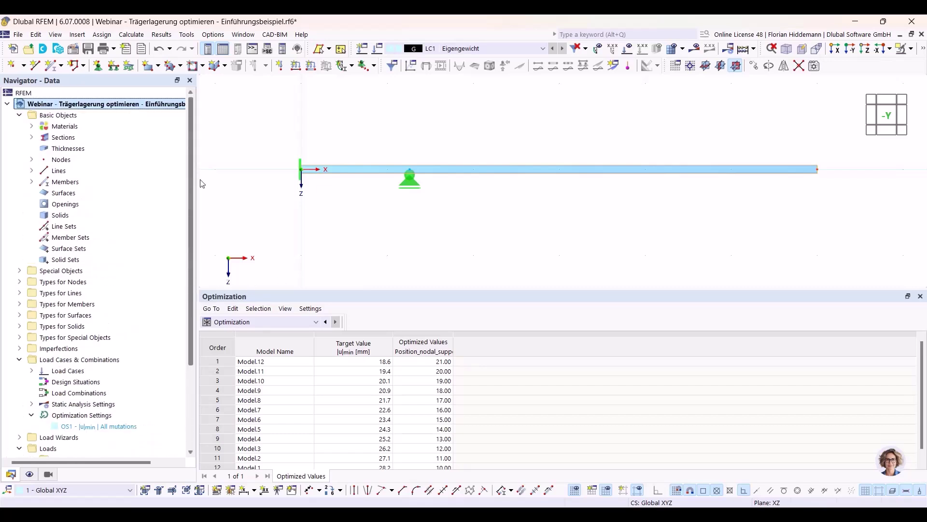
{"action": "left_click", "coordinate": [7, 104]}
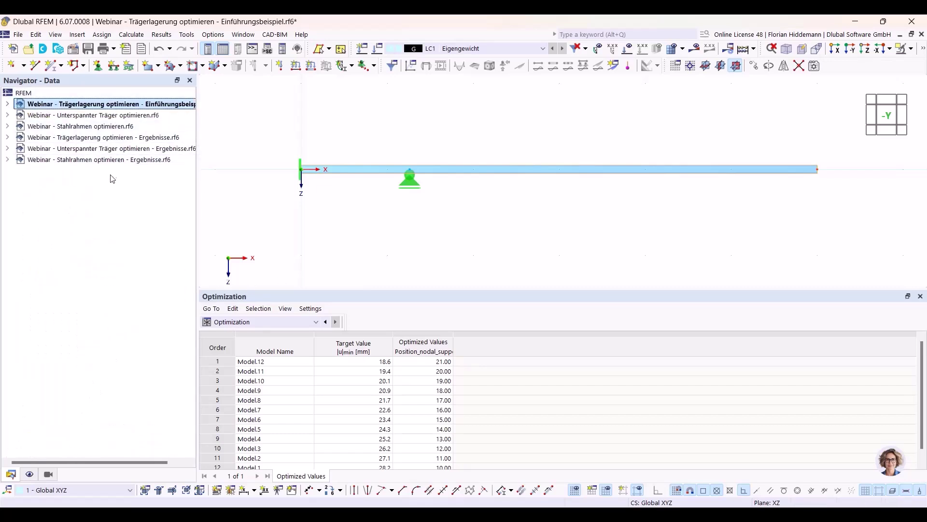
{"action": "left_click", "coordinate": [115, 138]}
{"action": "double_click", "coordinate": [114, 138]}
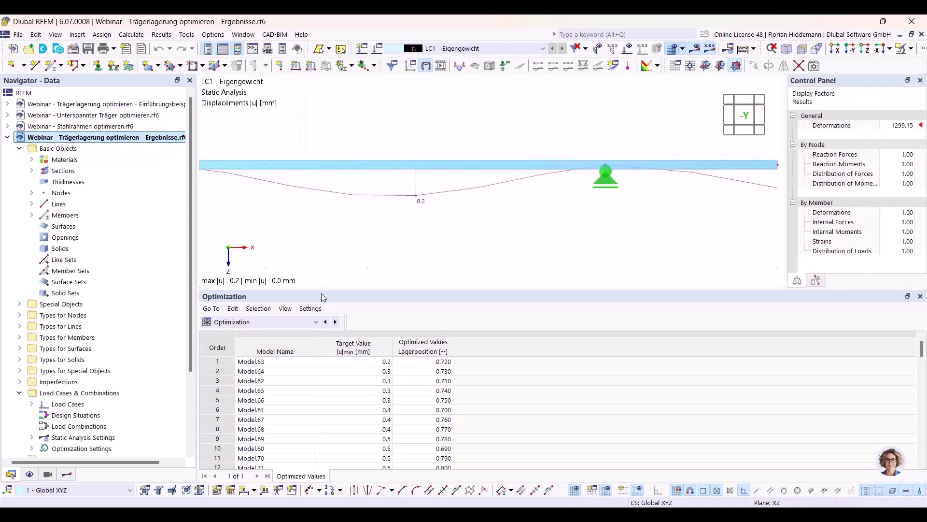
Enlarge the results model's optimization table and look through its ranked mutations down to the last one
{"action": "left_click_drag", "start_coordinate": [321, 288], "coordinate": [324, 250]}
{"action": "scroll", "coordinate": [311, 381], "scroll_direction": "down", "scroll_amount": 20}
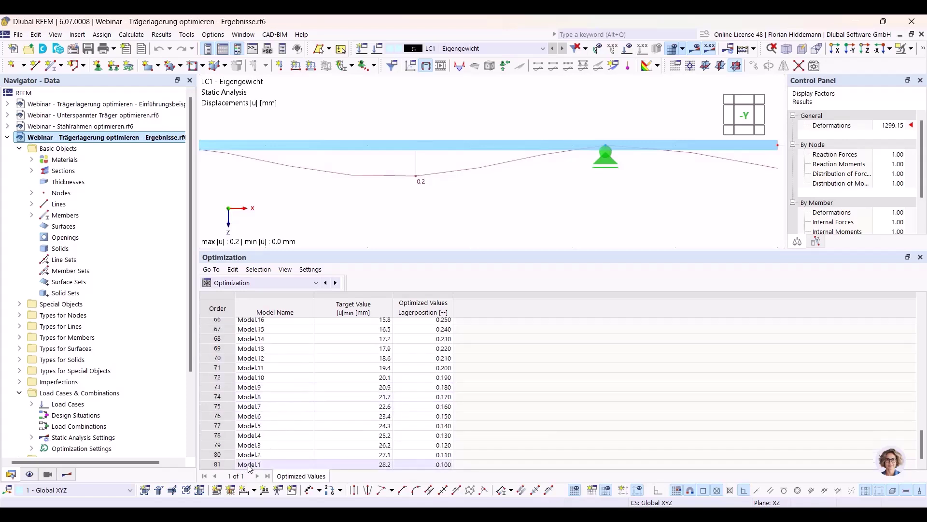
{"action": "scroll", "coordinate": [250, 468], "scroll_direction": "up", "scroll_amount": 8}
Check the results model's number of kept mutations in its optimization settings and close them without changes
{"action": "left_click", "coordinate": [131, 34]}
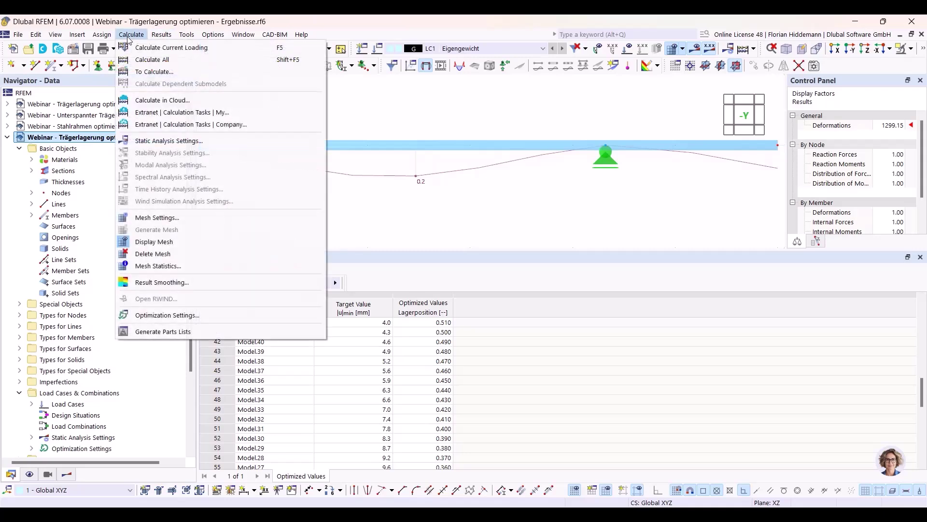
{"action": "left_click", "coordinate": [170, 316]}
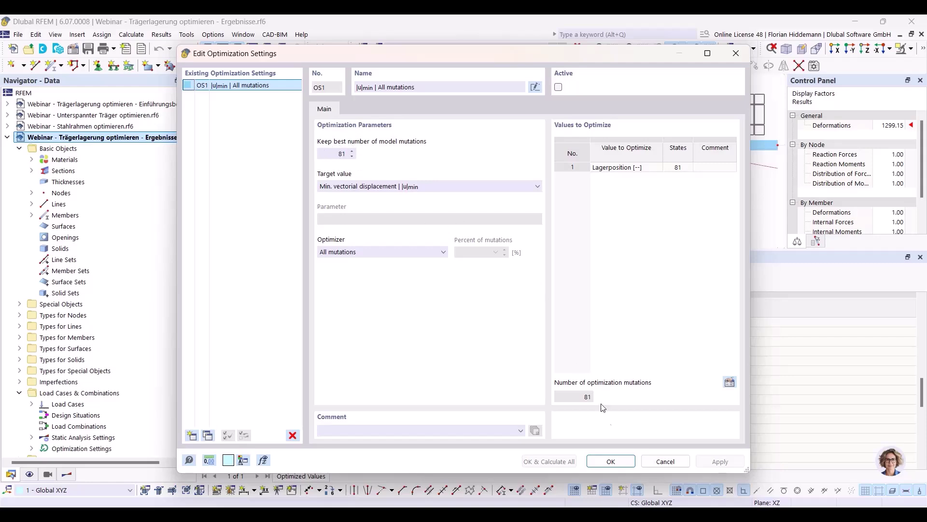
{"action": "left_click", "coordinate": [663, 461]}
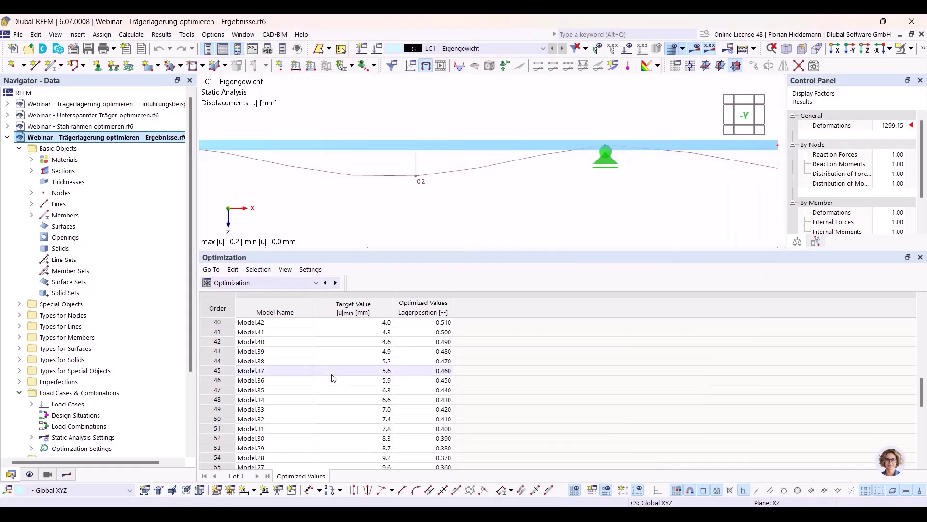
Look through the ranked mutations down to the last one and return to the best-ranked one
{"action": "scroll", "coordinate": [299, 422], "scroll_direction": "down", "scroll_amount": 9}
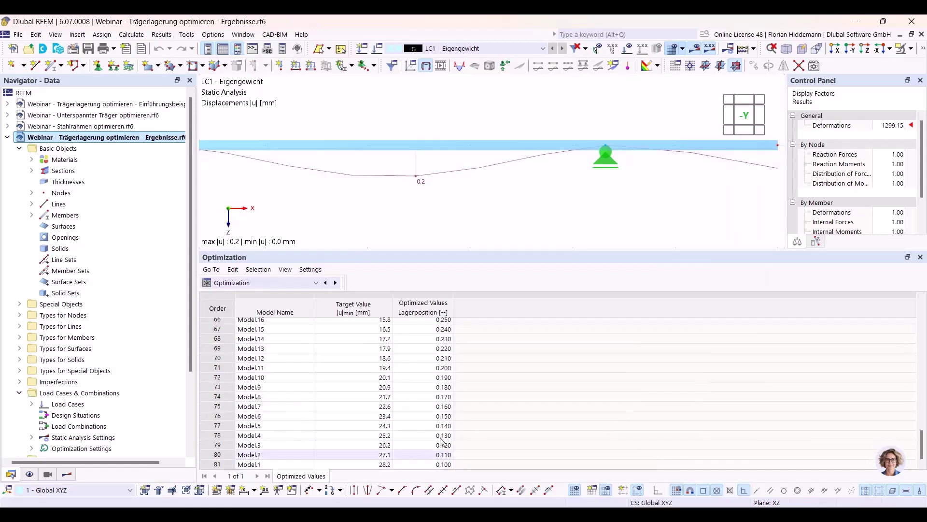
{"action": "scroll", "coordinate": [442, 440], "scroll_direction": "up", "scroll_amount": 13}
{"action": "scroll", "coordinate": [445, 438], "scroll_direction": "up", "scroll_amount": 9}
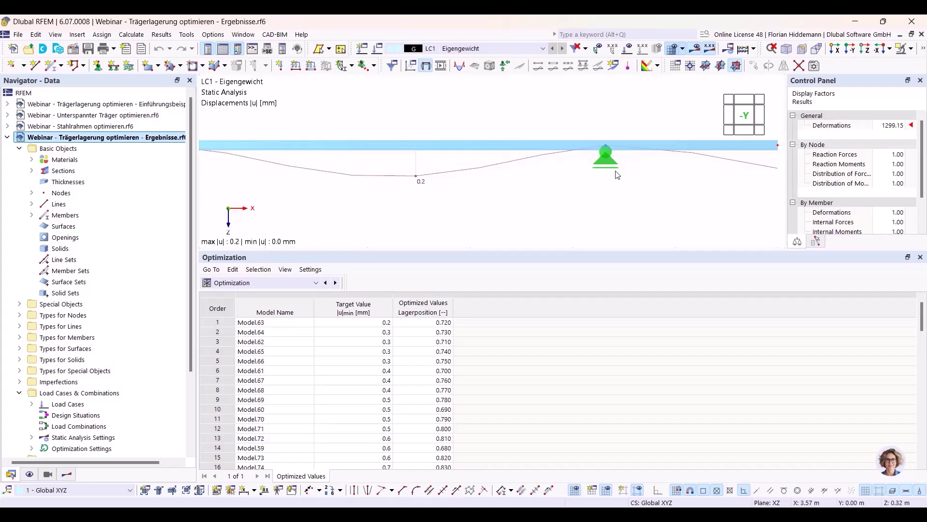
Shrink the optimization results table to bring the whole beam into view, and switch to the PowerPoint presentation
{"action": "left_click_drag", "start_coordinate": [660, 251], "coordinate": [662, 281]}
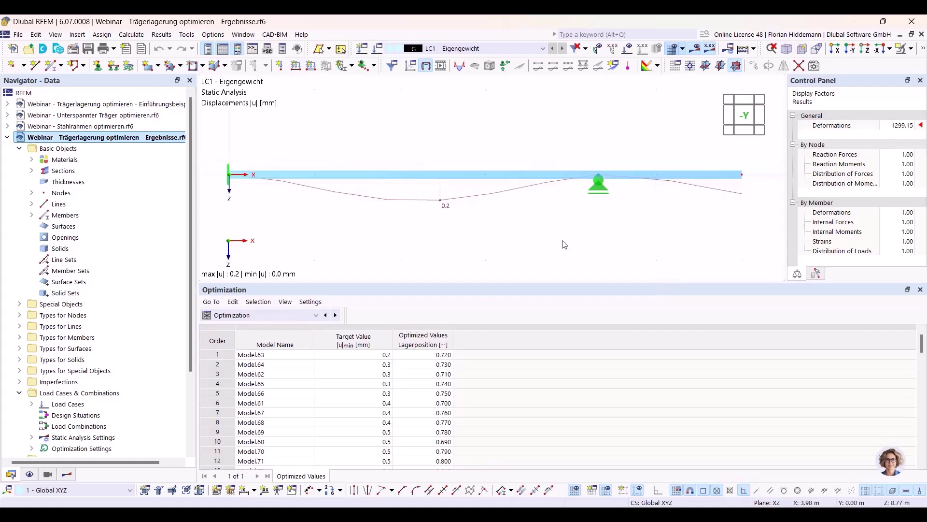
{"action": "scroll", "coordinate": [582, 232], "scroll_direction": "down", "scroll_amount": 1}
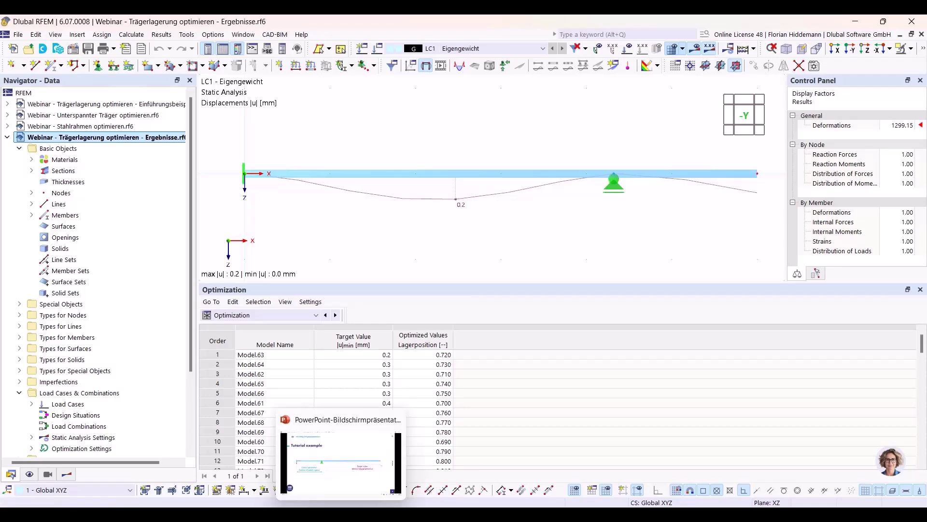
{"action": "left_click", "coordinate": [341, 514]}
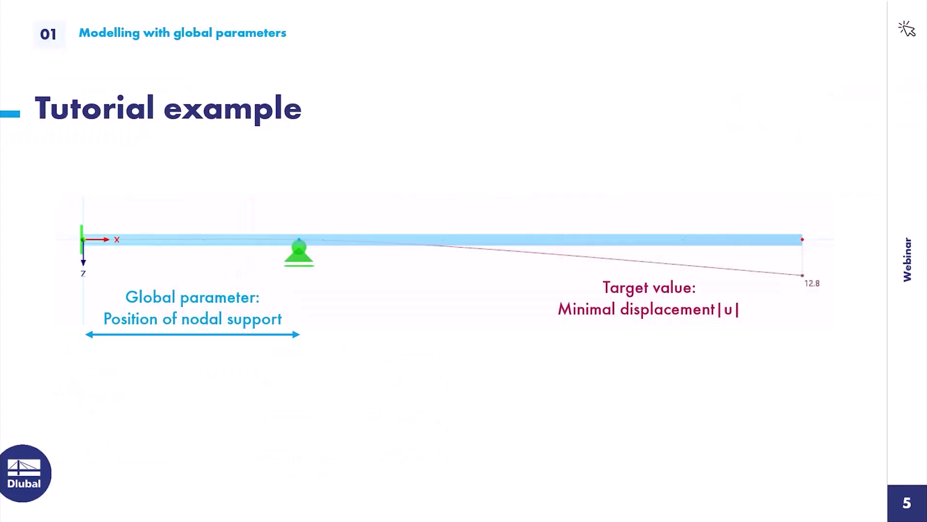
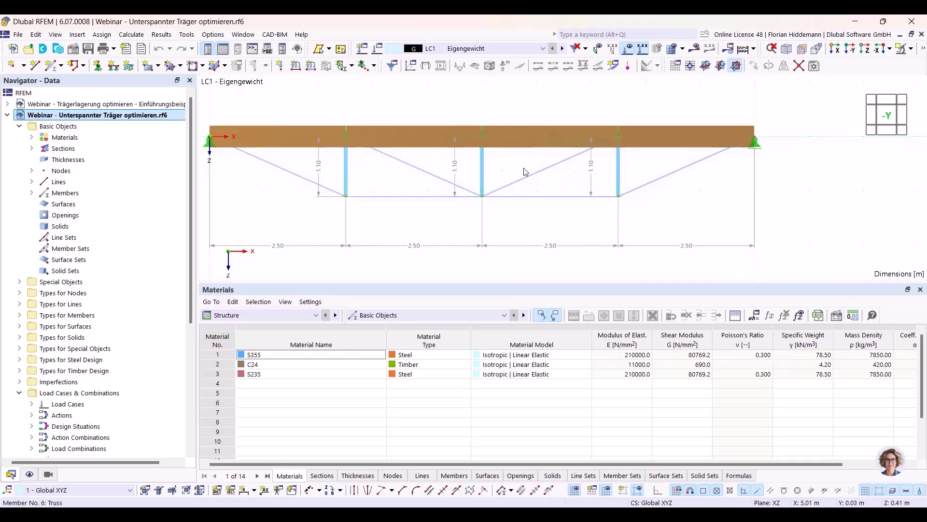
Examine the trussed timber beam model in 3D, including its posts, tension members and supports
{"action": "middle_click_drag", "start_coordinate": [768, 163], "coordinate": [623, 154], "text": "ctrl"}
{"action": "scroll", "coordinate": [573, 154], "scroll_direction": "up", "scroll_amount": 1}
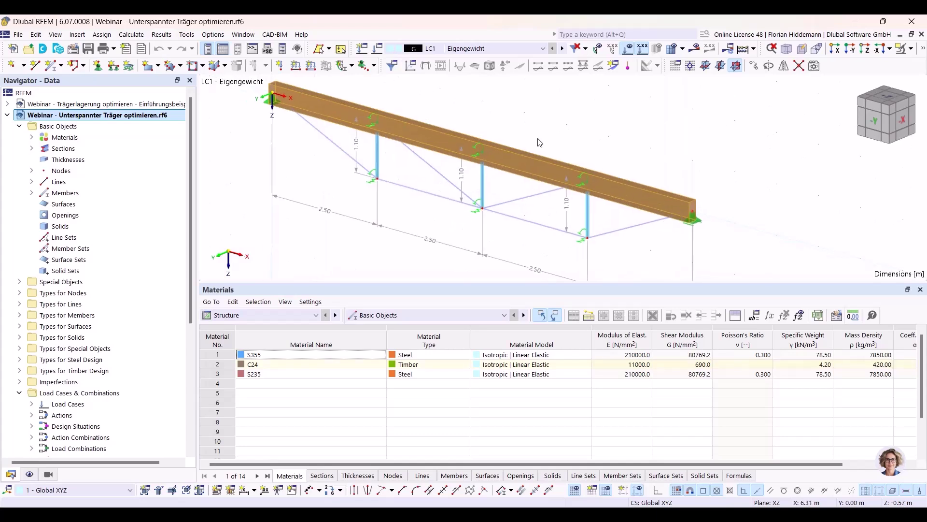
{"action": "middle_click_drag", "start_coordinate": [318, 143], "coordinate": [321, 169]}
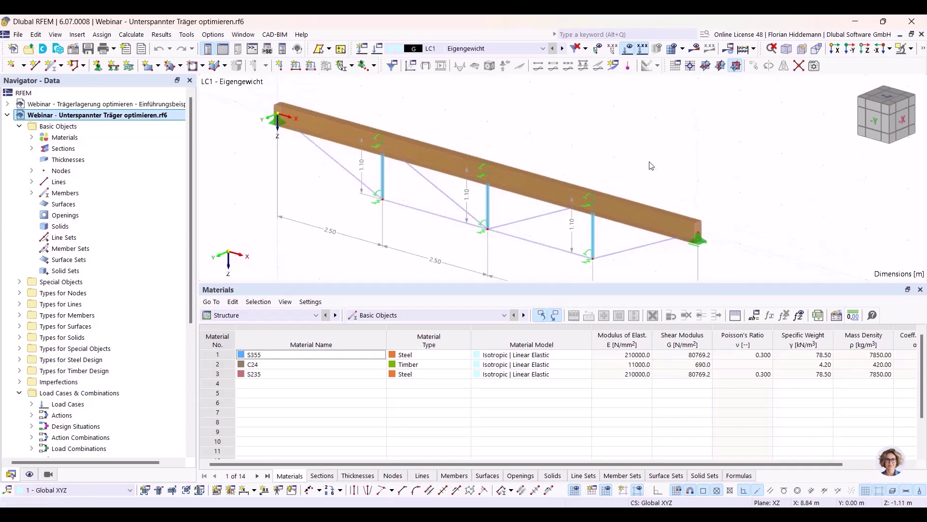
{"action": "middle_click_drag", "start_coordinate": [642, 165], "coordinate": [667, 147], "text": "ctrl"}
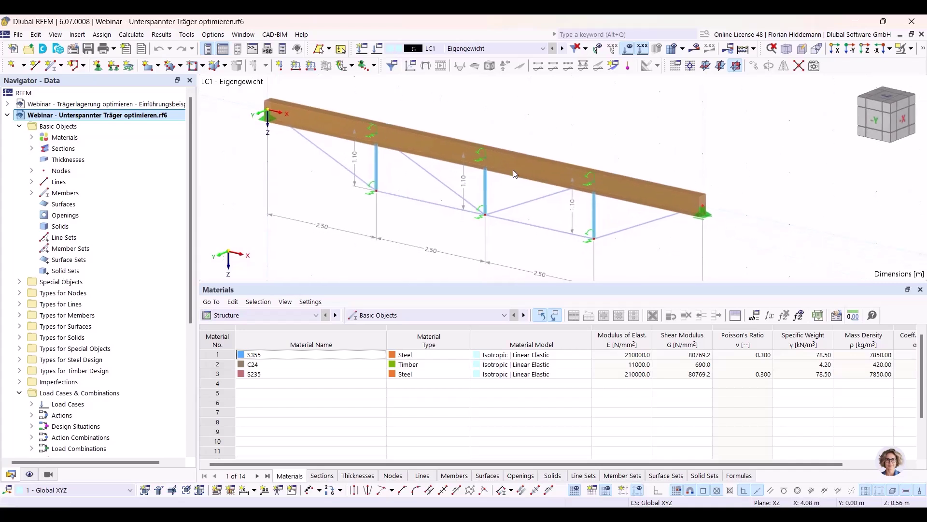
{"action": "middle_click_drag", "start_coordinate": [582, 155], "coordinate": [649, 139]}
{"action": "scroll", "coordinate": [649, 139], "scroll_direction": "down", "scroll_amount": 1}
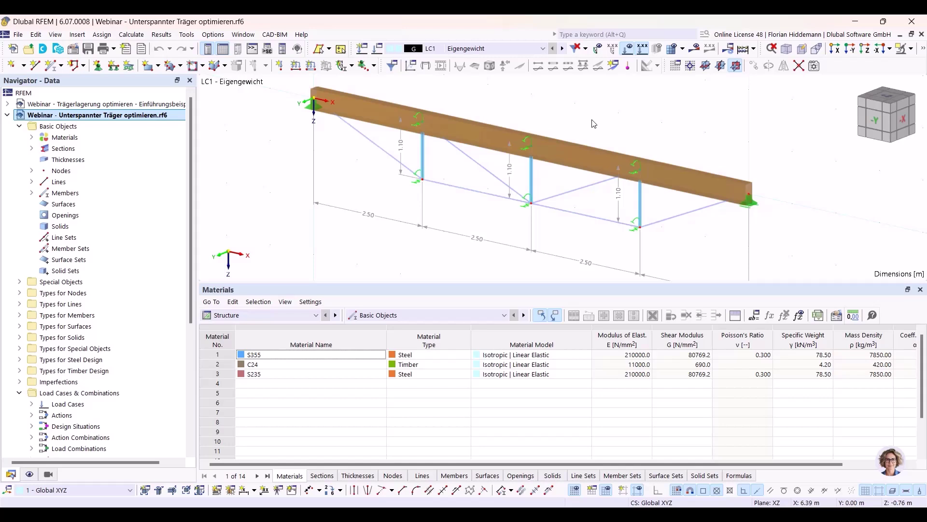
{"action": "middle_click_drag", "start_coordinate": [578, 111], "coordinate": [607, 122]}
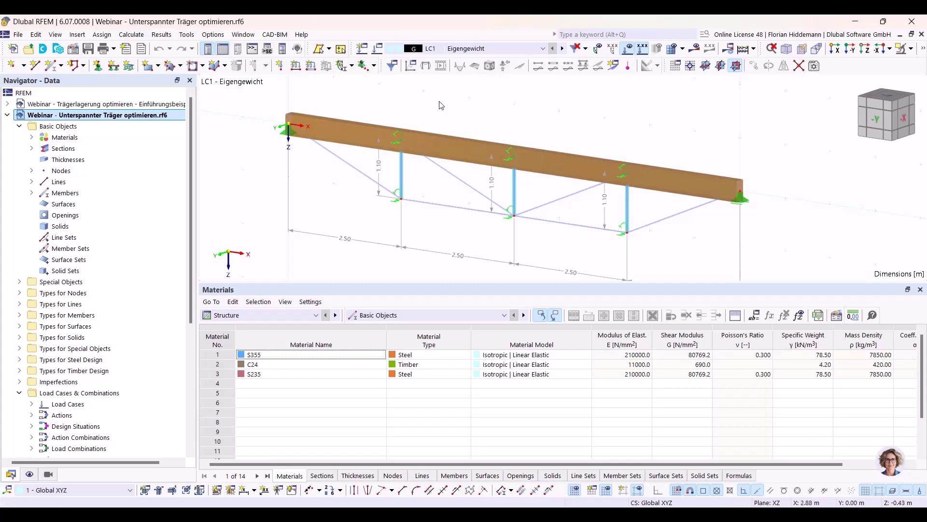
Show the trussed beam in the reverse Y-direction and fit its full length with dimensions in view
{"action": "left_click", "coordinate": [852, 52]}
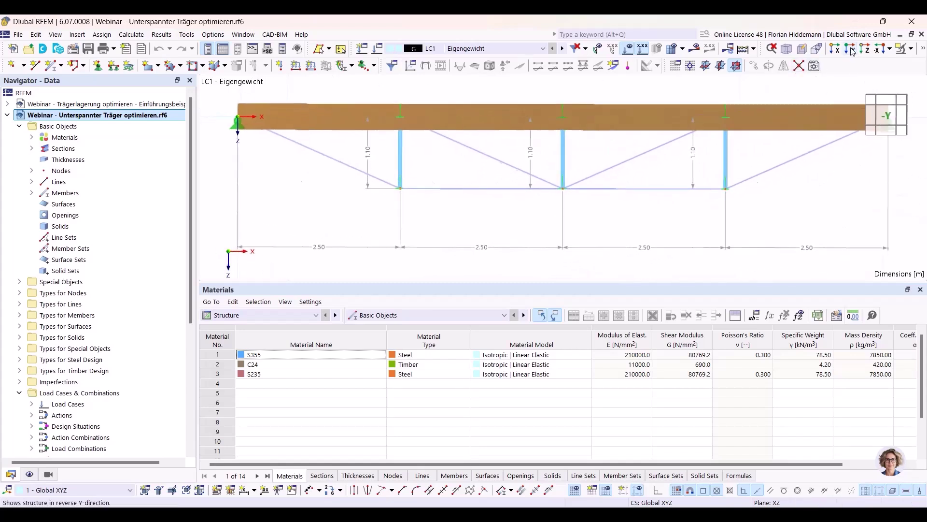
{"action": "middle_click_drag", "start_coordinate": [775, 211], "coordinate": [764, 212]}
{"action": "scroll", "coordinate": [764, 211], "scroll_direction": "down", "scroll_amount": 2}
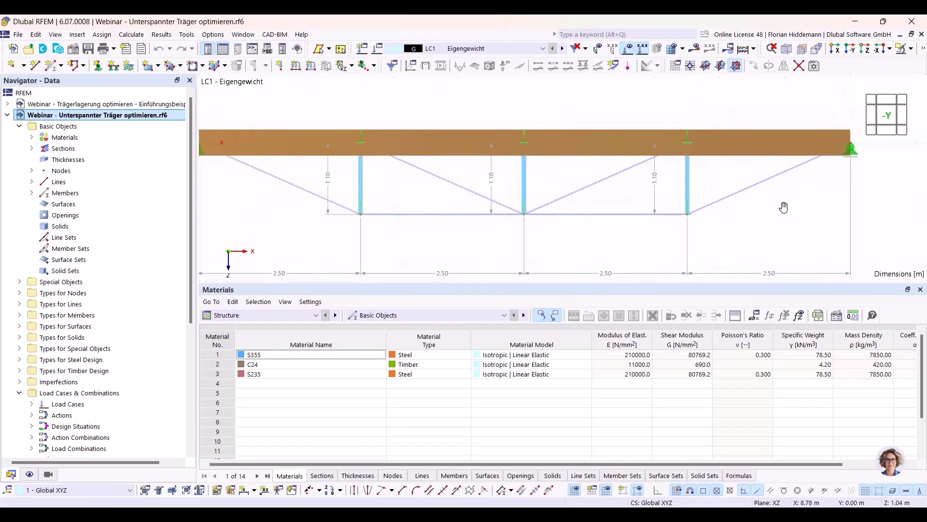
{"action": "scroll", "coordinate": [751, 204], "scroll_direction": "up", "scroll_amount": 3}
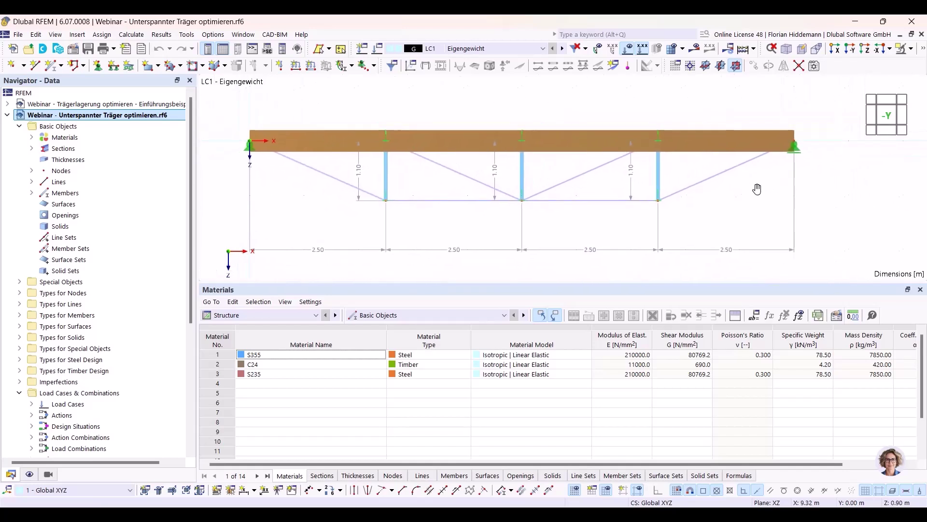
{"action": "scroll", "coordinate": [782, 207], "scroll_direction": "down", "scroll_amount": 2}
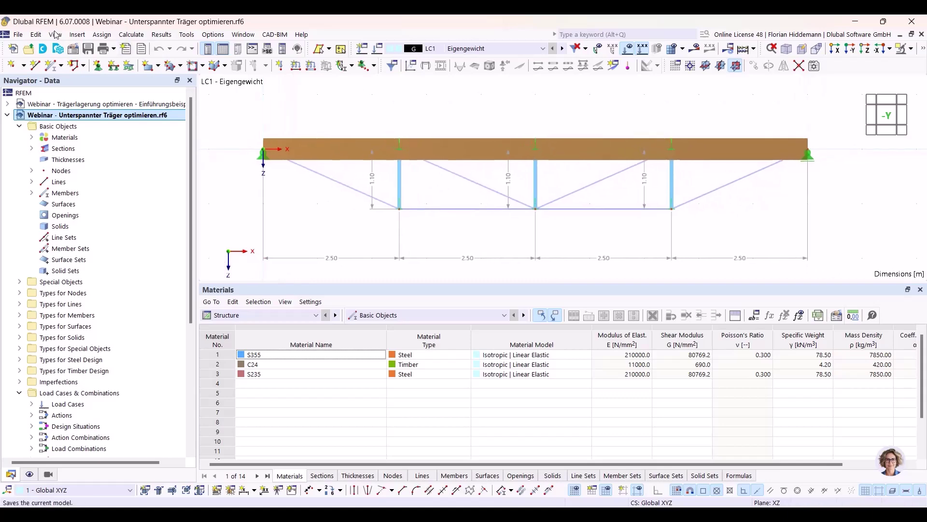
Open the global parameters for editing and place the dialog below the beam to compare the parameters with the model
{"action": "left_click", "coordinate": [36, 34]}
{"action": "left_click", "coordinate": [72, 440]}
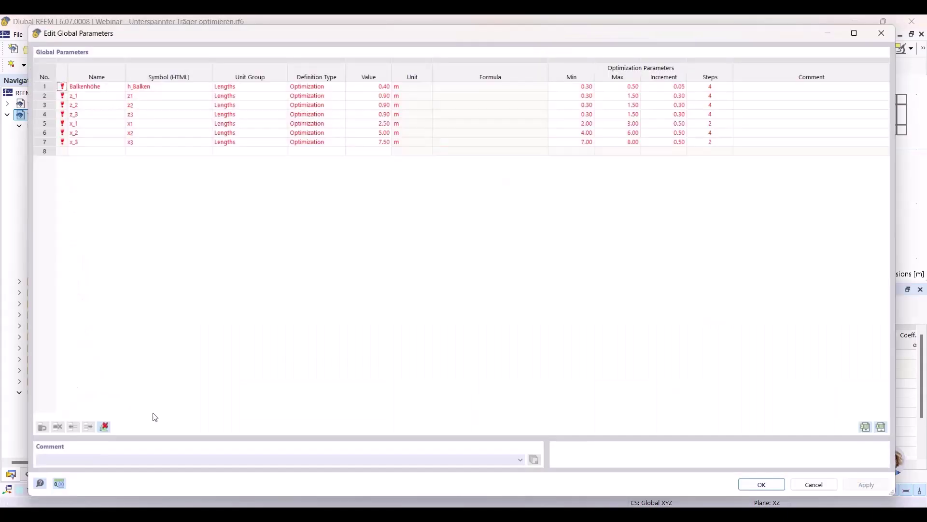
{"action": "left_click_drag", "start_coordinate": [12, 17], "coordinate": [143, 248]}
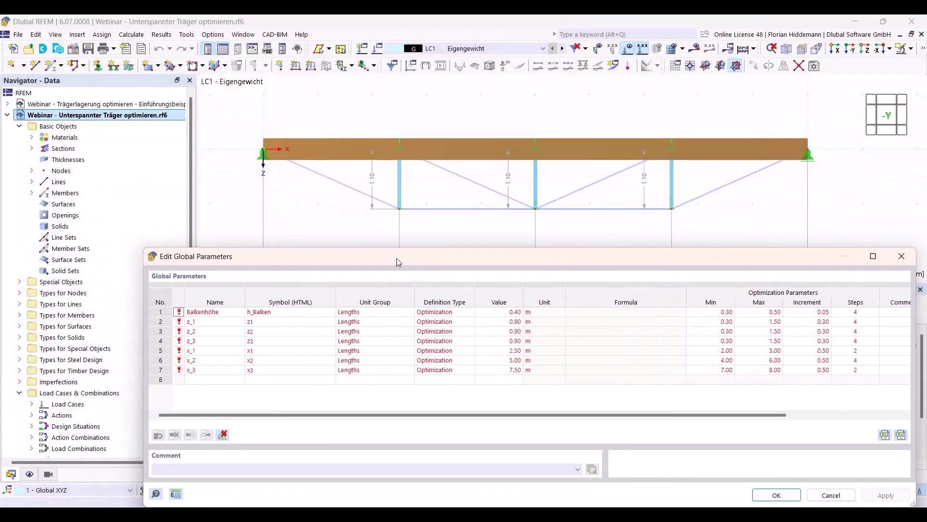
{"action": "left_click_drag", "start_coordinate": [396, 258], "coordinate": [344, 294]}
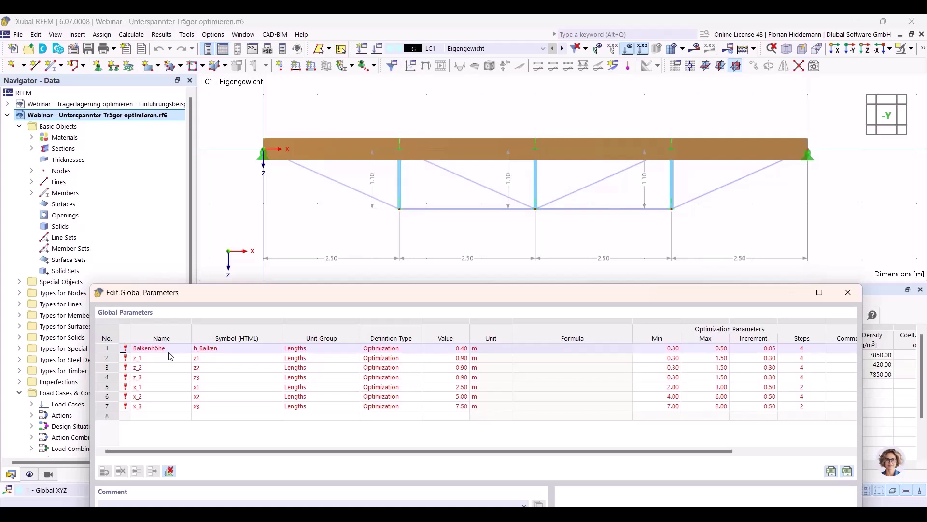
{"action": "left_click", "coordinate": [324, 145]}
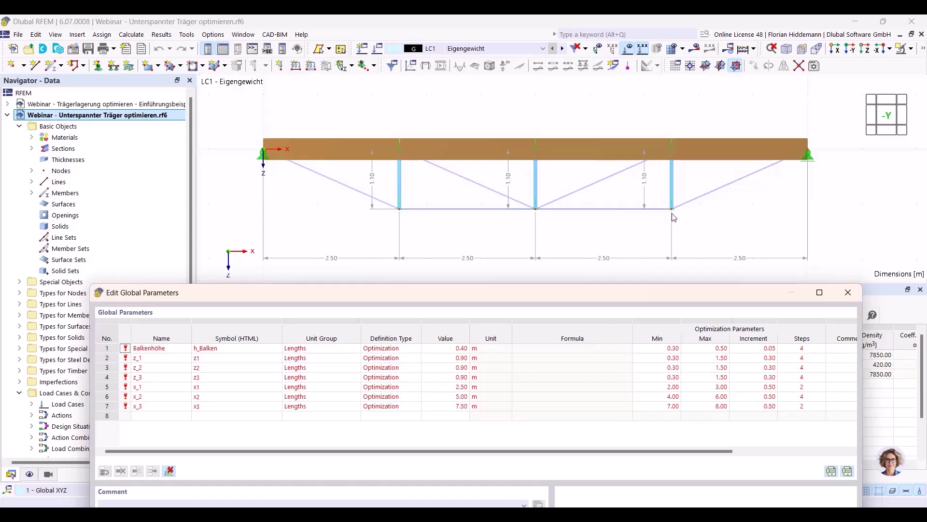
Set the global parameter z_3 to 1.2 m and apply it to the model
{"action": "left_click_drag", "start_coordinate": [656, 293], "coordinate": [655, 278]}
{"action": "left_click", "coordinate": [436, 366]}
{"action": "left_click", "coordinate": [436, 366]}
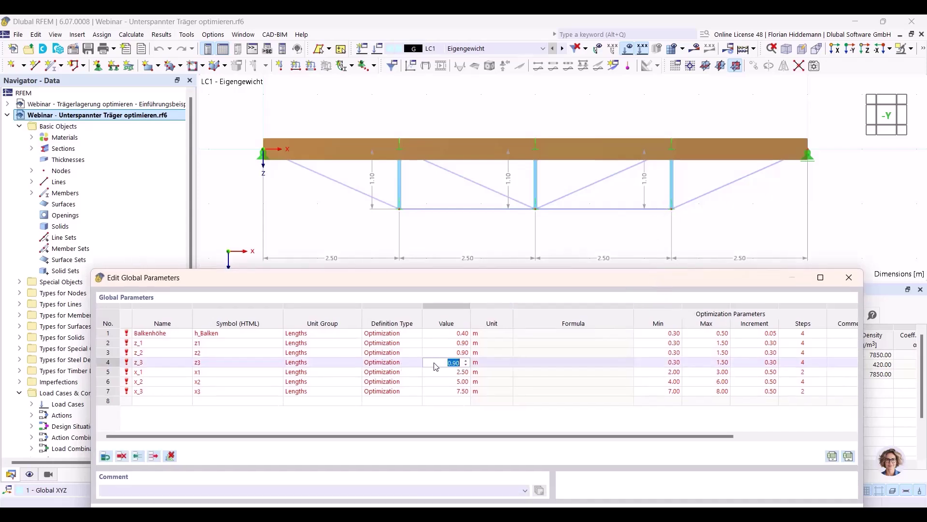
{"action": "type", "text": "1.2"}
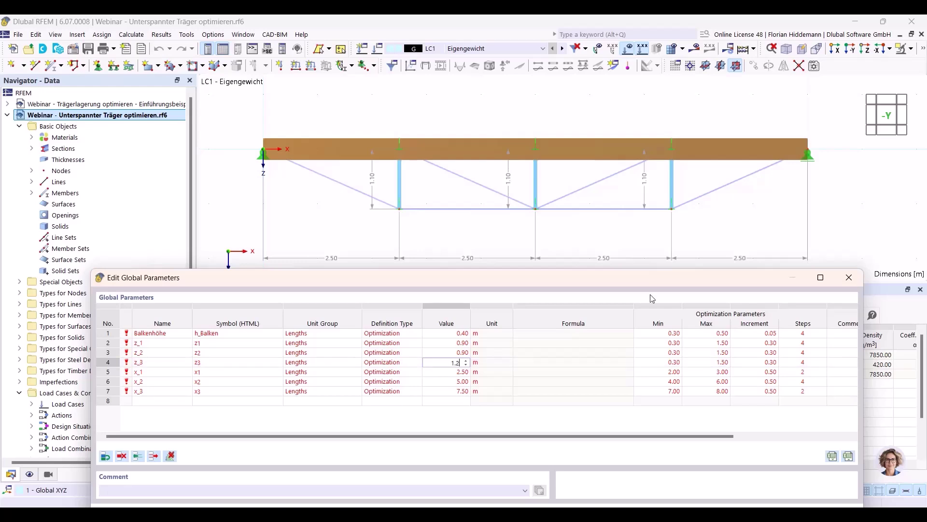
{"action": "left_click_drag", "start_coordinate": [594, 282], "coordinate": [626, 277]}
{"action": "left_click", "coordinate": [813, 478]}
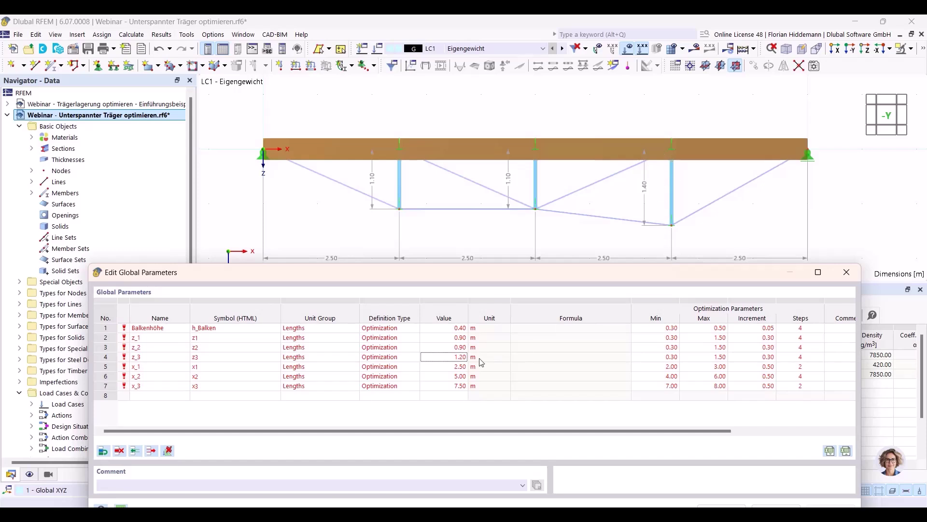
Set the global parameter x_1 to 2 m, apply it and uncover the beam's dimensions
{"action": "double_click", "coordinate": [445, 370]}
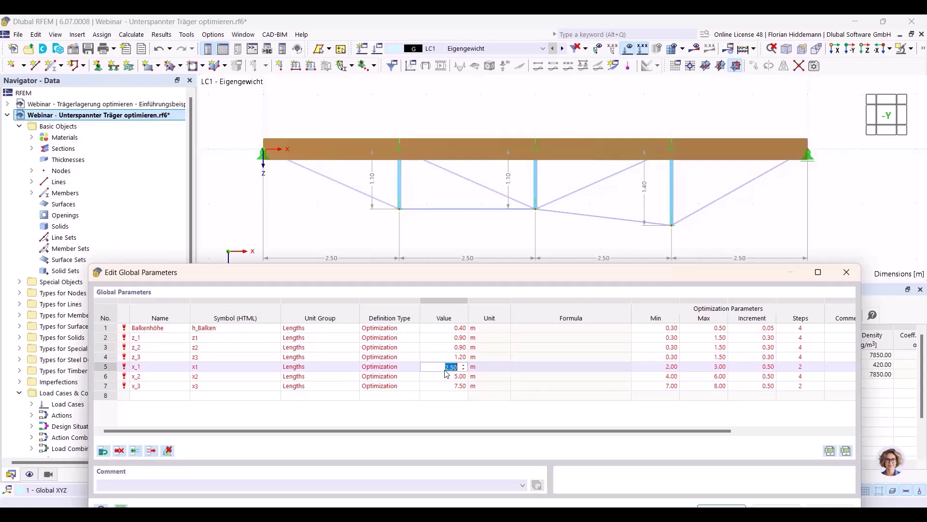
{"action": "type", "text": "2"}
{"action": "left_click", "coordinate": [704, 454]}
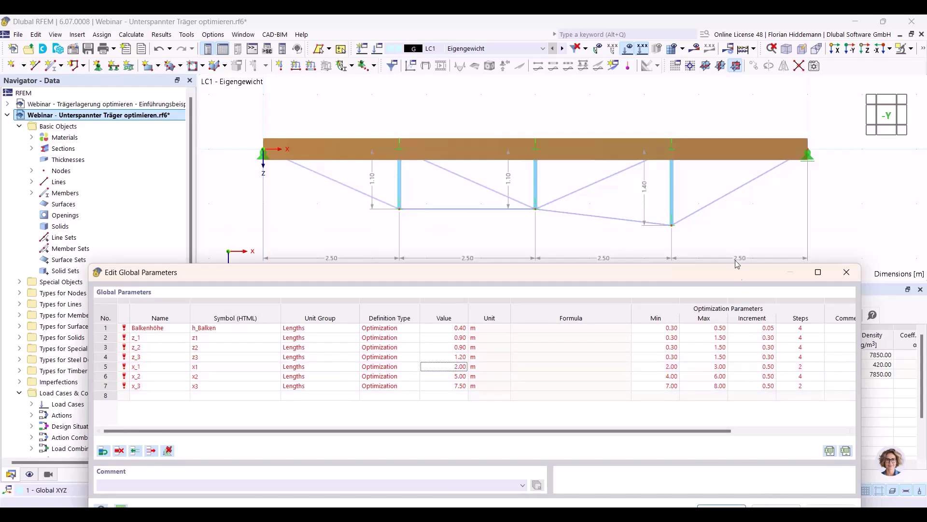
{"action": "left_click_drag", "start_coordinate": [741, 276], "coordinate": [739, 240]}
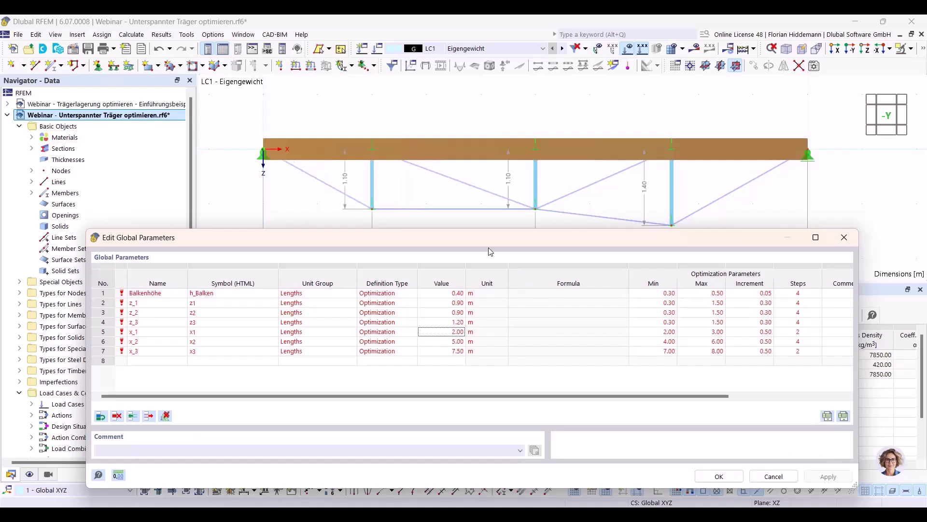
{"action": "left_click_drag", "start_coordinate": [555, 237], "coordinate": [548, 279]}
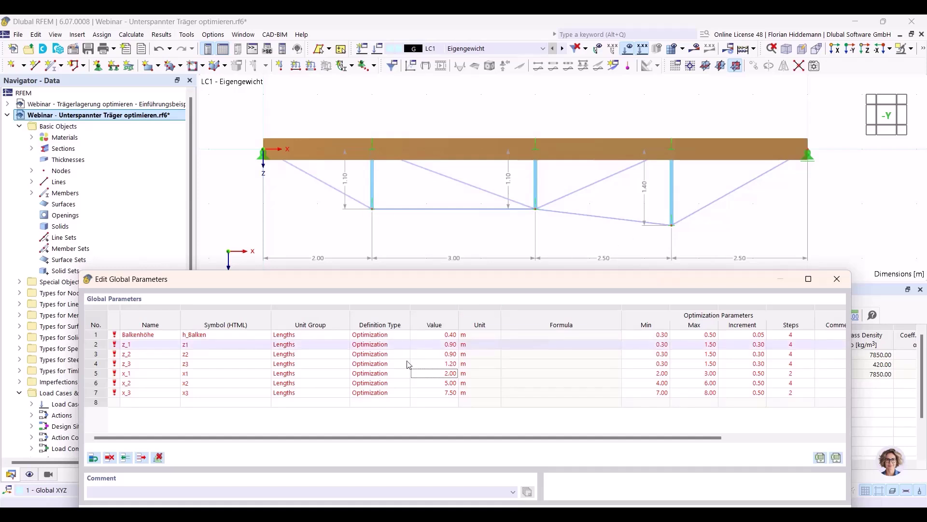
Set the global parameter z_1 to 0.3 m, apply it and uncover the beam to view the change
{"action": "left_click", "coordinate": [441, 343]}
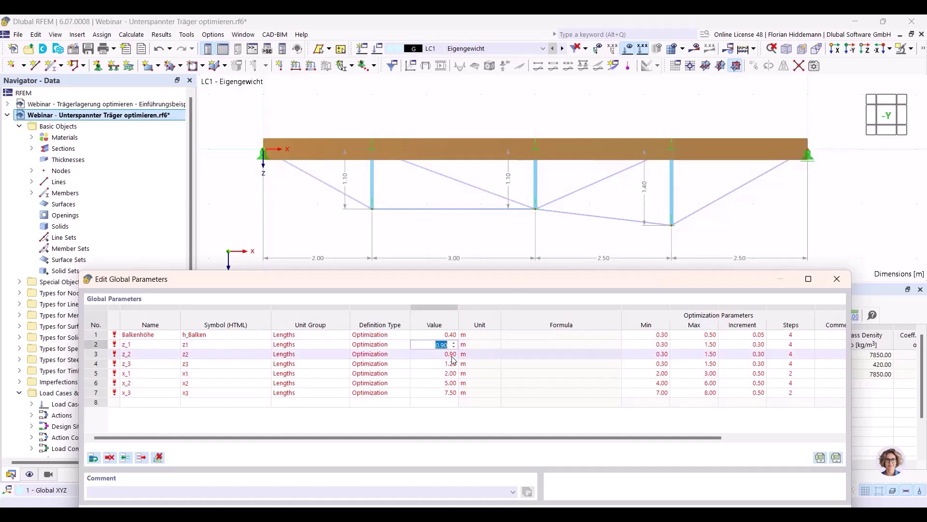
{"action": "type", "text": "0.3"}
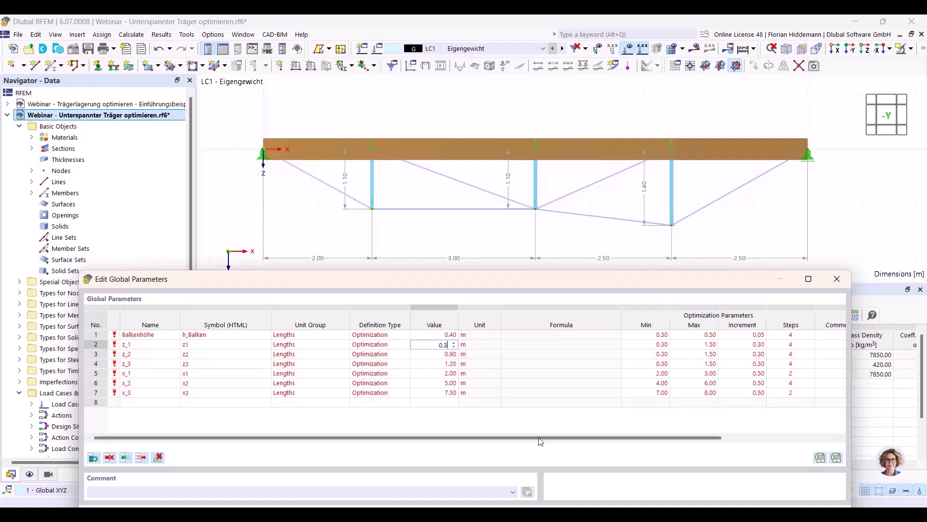
{"action": "key", "text": "Return"}
{"action": "left_click_drag", "start_coordinate": [720, 279], "coordinate": [719, 242]}
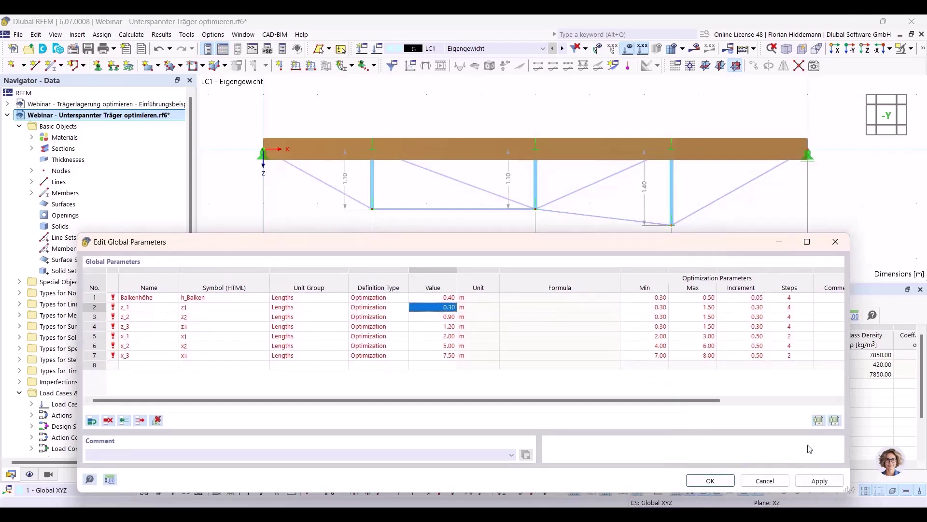
{"action": "left_click", "coordinate": [819, 481]}
{"action": "left_click_drag", "start_coordinate": [558, 243], "coordinate": [584, 271]}
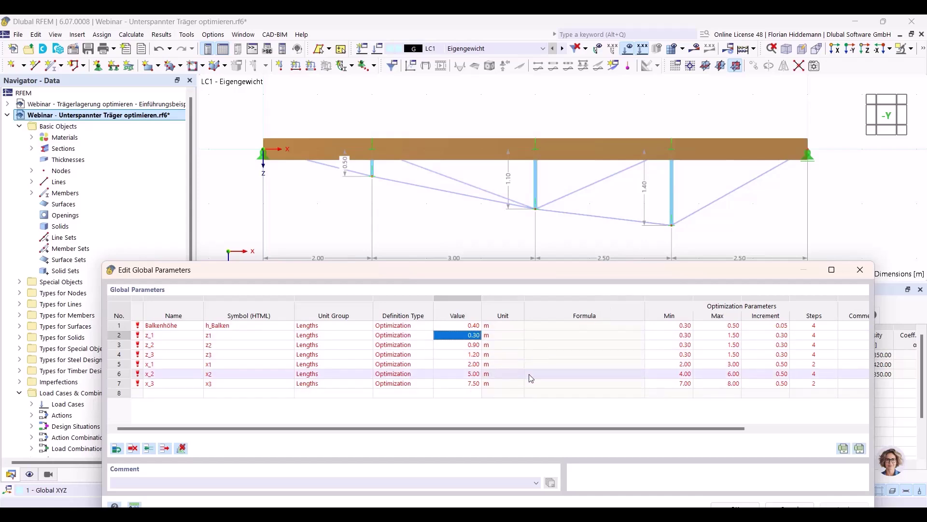
Set global parameters z_1 and z_3 to 0.9 m and x_1 to 2.5 m, apply them and close the parameter editor
{"action": "left_click", "coordinate": [466, 338]}
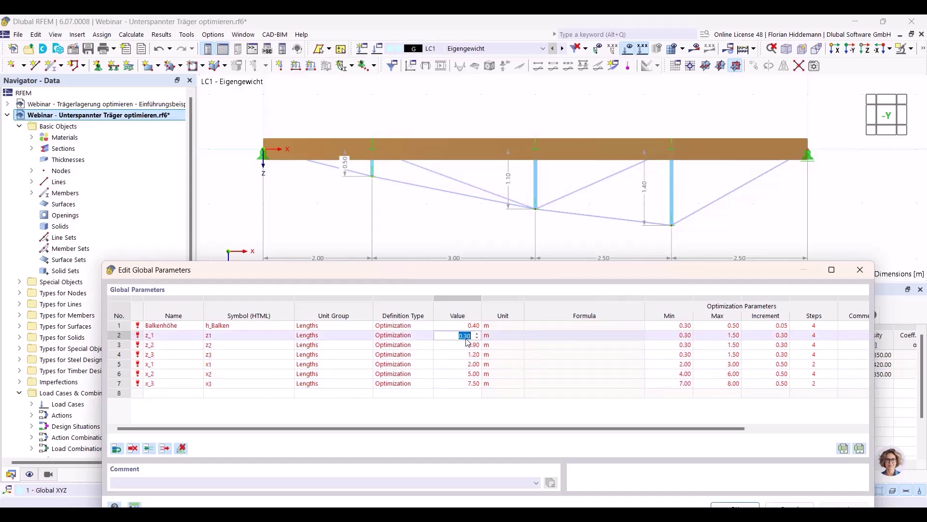
{"action": "type", "text": "0.9"}
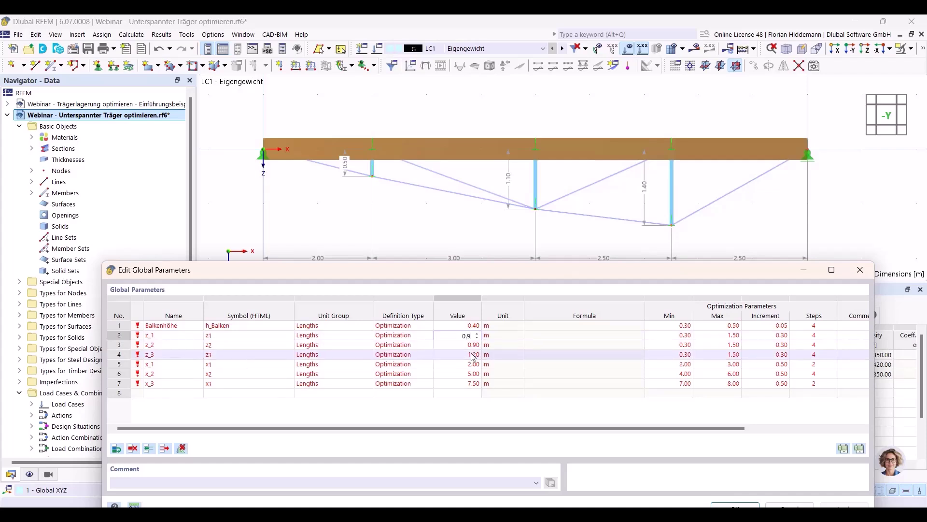
{"action": "left_click", "coordinate": [471, 355]}
{"action": "type", "text": "0."}
{"action": "left_click", "coordinate": [471, 365]}
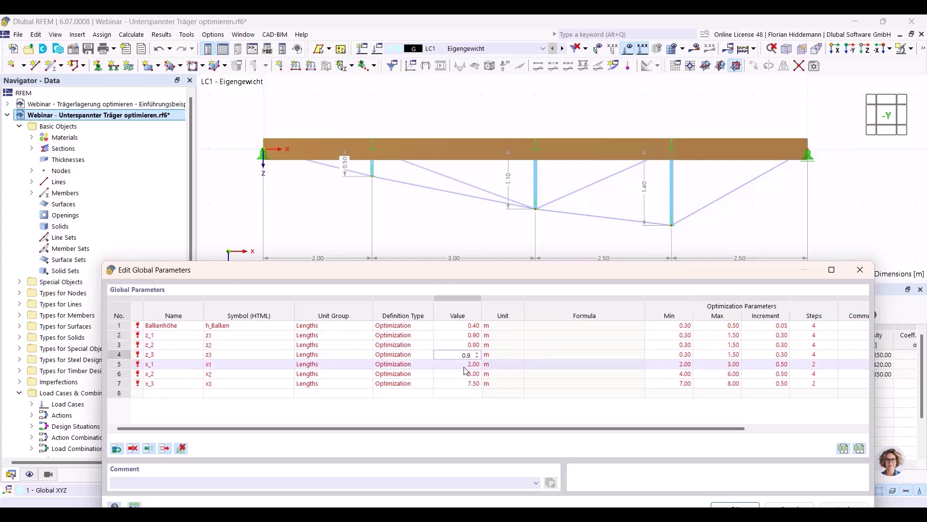
{"action": "type", "text": "2"}
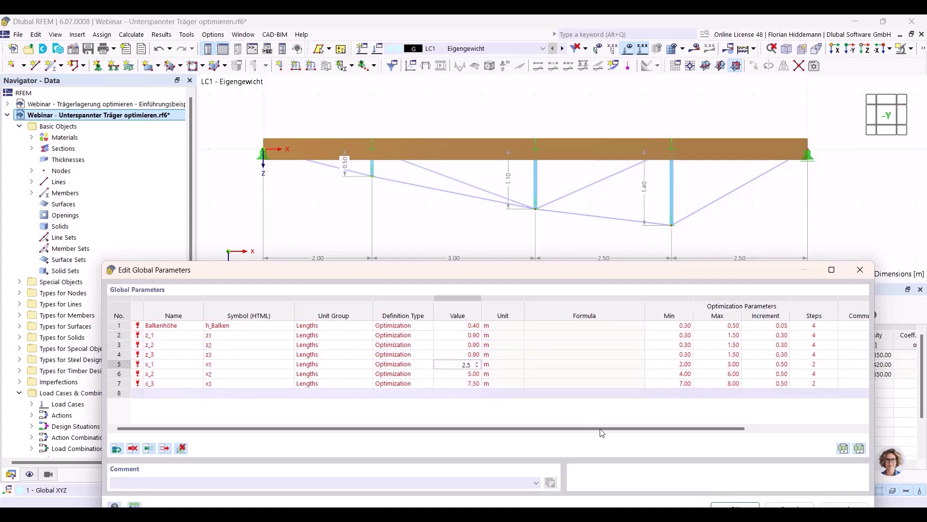
{"action": "double_click", "coordinate": [668, 275]}
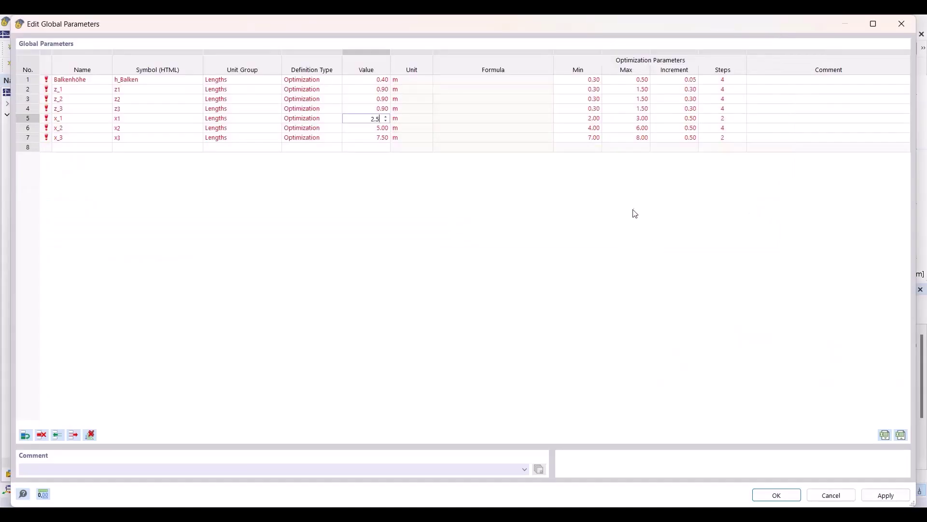
{"action": "left_click", "coordinate": [880, 500]}
{"action": "left_click", "coordinate": [775, 495]}
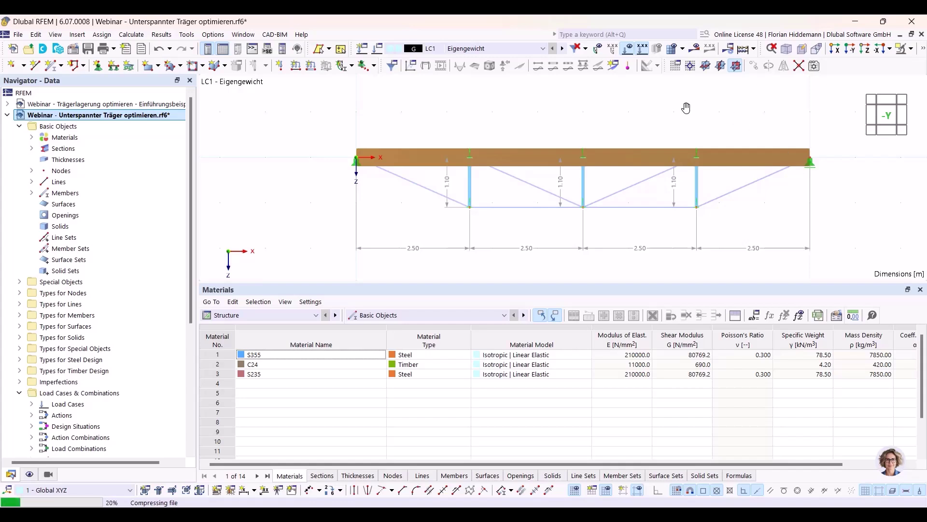
{"action": "middle_click_drag", "start_coordinate": [687, 100], "coordinate": [604, 111]}
{"action": "scroll", "coordinate": [673, 112], "scroll_direction": "down", "scroll_amount": 1}
{"action": "scroll", "coordinate": [672, 112], "scroll_direction": "up", "scroll_amount": 2}
{"action": "middle_click_drag", "start_coordinate": [672, 112], "coordinate": [590, 120]}
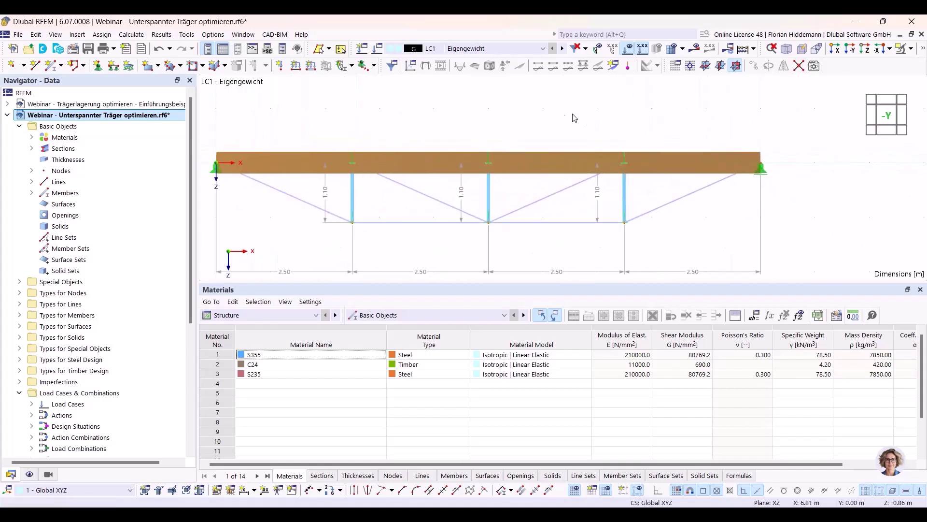
{"action": "middle_click_drag", "start_coordinate": [500, 120], "coordinate": [521, 112]}
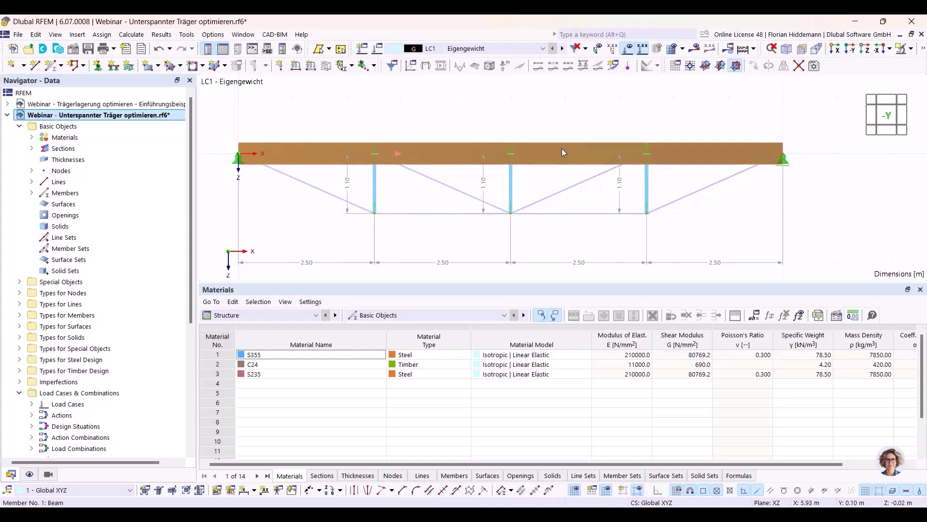
Display the load cases LC2 Nutzlast A and LC3 Nutzlast B to examine the line loads on the beam
{"action": "left_click", "coordinate": [562, 48]}
{"action": "scroll", "coordinate": [784, 161], "scroll_direction": "down", "scroll_amount": 3}
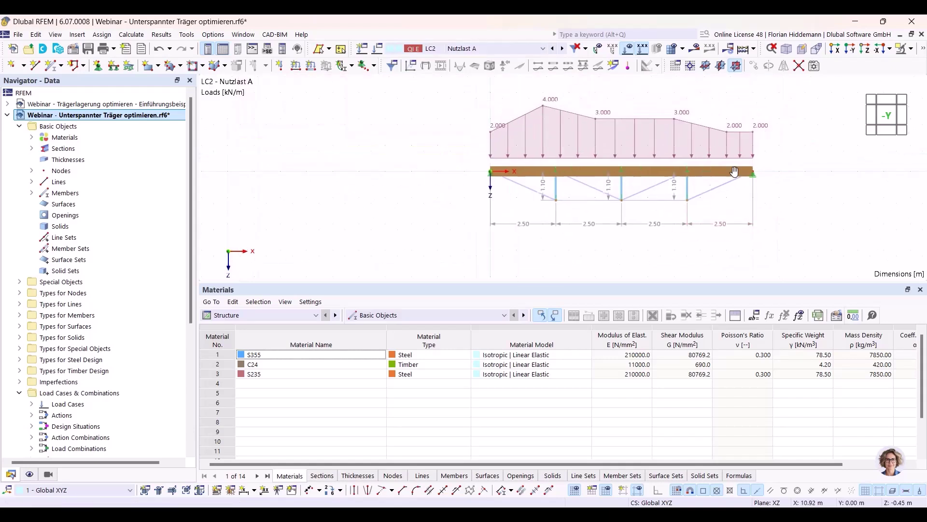
{"action": "middle_click_drag", "start_coordinate": [773, 165], "coordinate": [734, 159]}
{"action": "scroll", "coordinate": [493, 51], "scroll_direction": "down", "scroll_amount": 1}
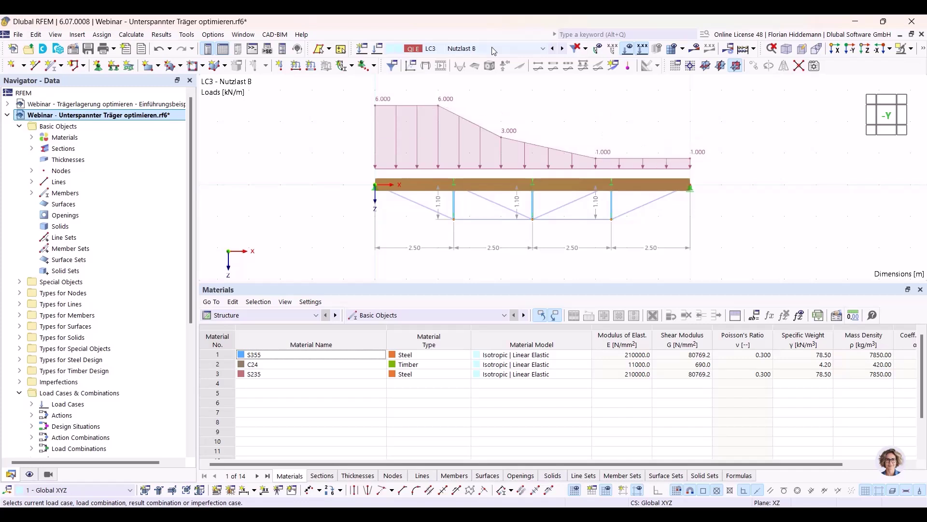
{"action": "scroll", "coordinate": [494, 51], "scroll_direction": "up", "scroll_amount": 1}
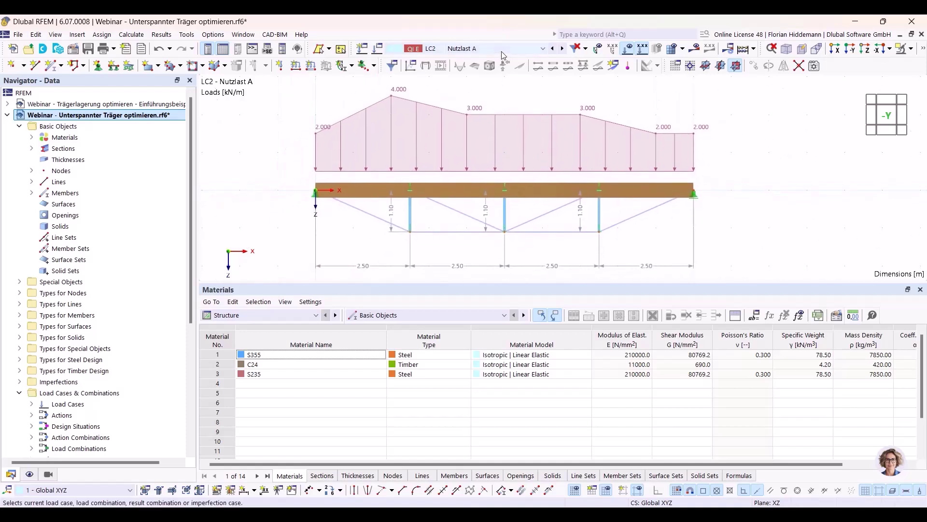
{"action": "scroll", "coordinate": [502, 55], "scroll_direction": "up", "scroll_amount": 2}
{"action": "scroll", "coordinate": [503, 54], "scroll_direction": "down", "scroll_amount": 1}
{"action": "scroll", "coordinate": [502, 54], "scroll_direction": "up", "scroll_amount": 1}
Switch to design situation DS4 and review the model's load cases, actions, design situations, action combinations and load combinations
{"action": "scroll", "coordinate": [502, 54], "scroll_direction": "down", "scroll_amount": 3}
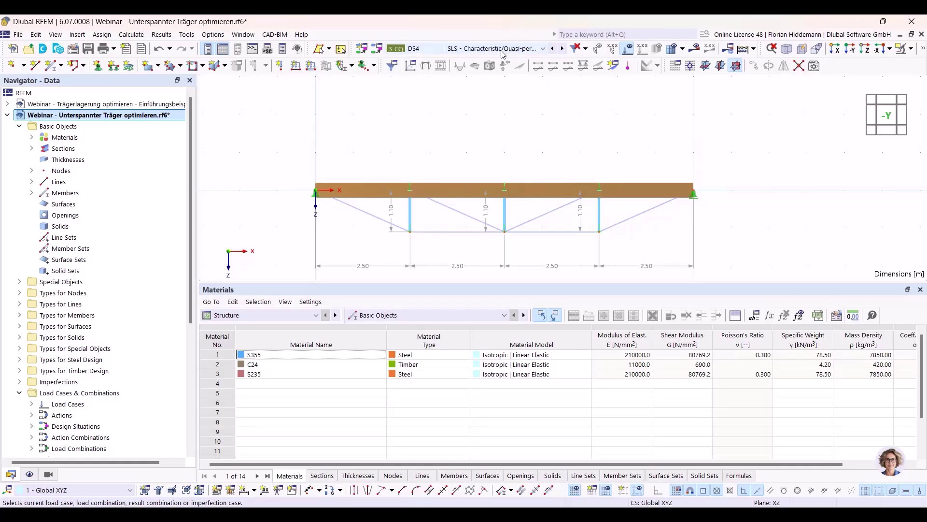
{"action": "left_click", "coordinate": [376, 47]}
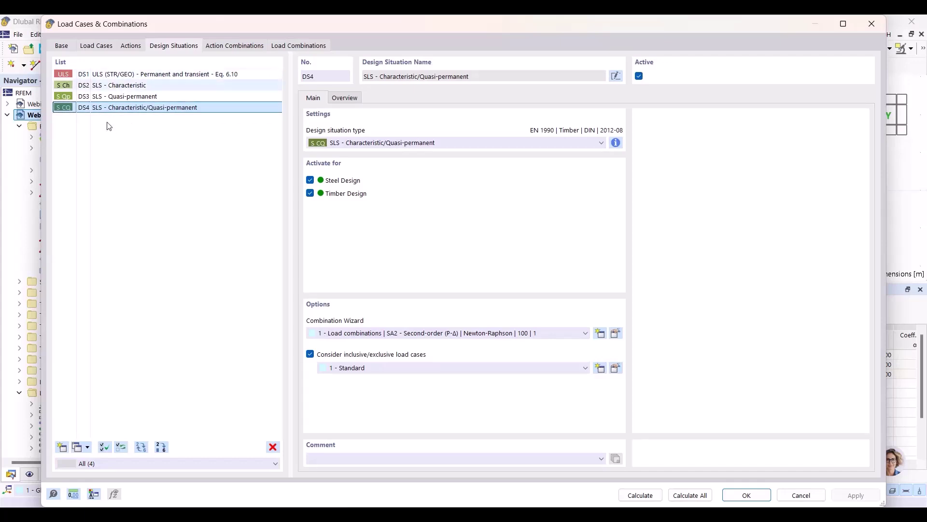
{"action": "left_click", "coordinate": [130, 45]}
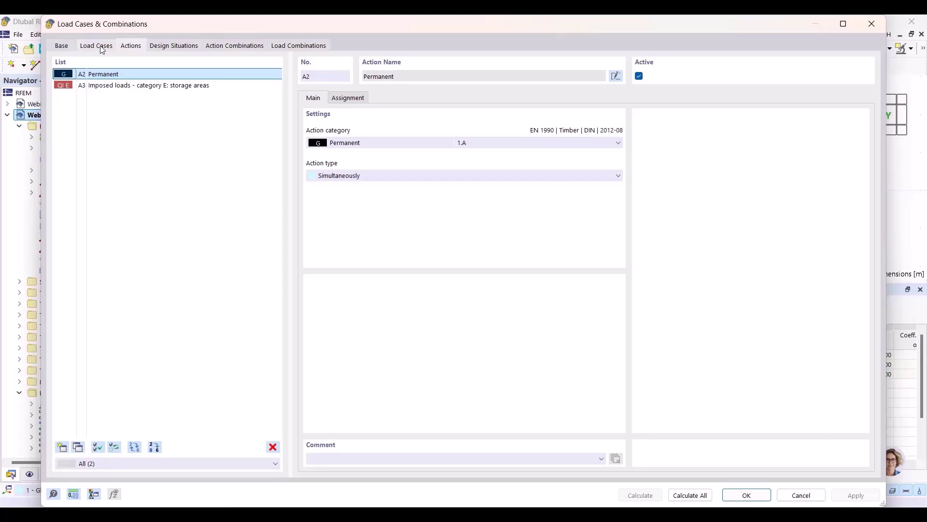
{"action": "key", "text": "ctrl+shift+Tab"}
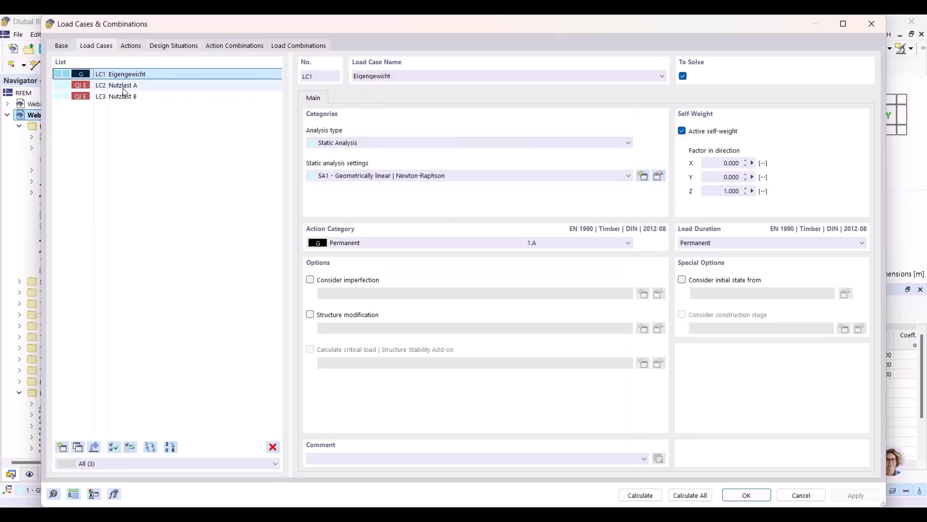
{"action": "left_click", "coordinate": [136, 47]}
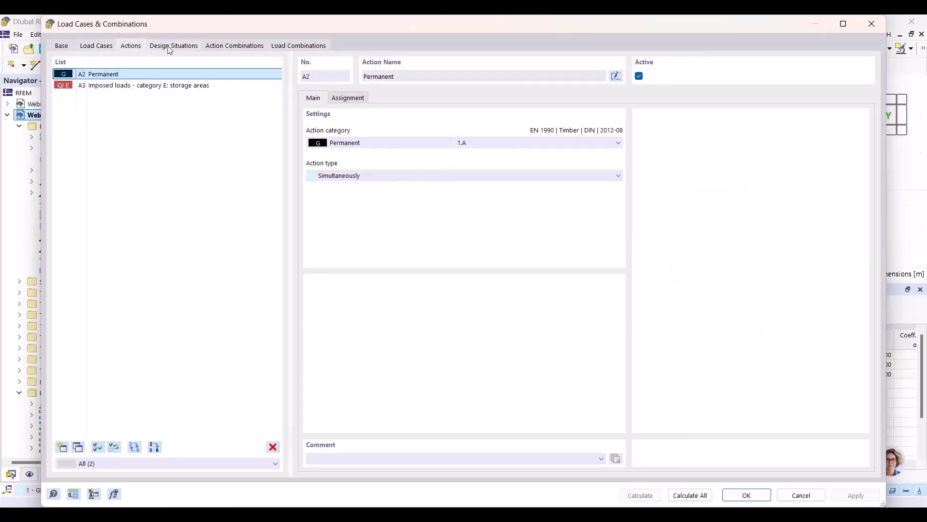
{"action": "left_click", "coordinate": [170, 47]}
{"action": "left_click", "coordinate": [231, 47]}
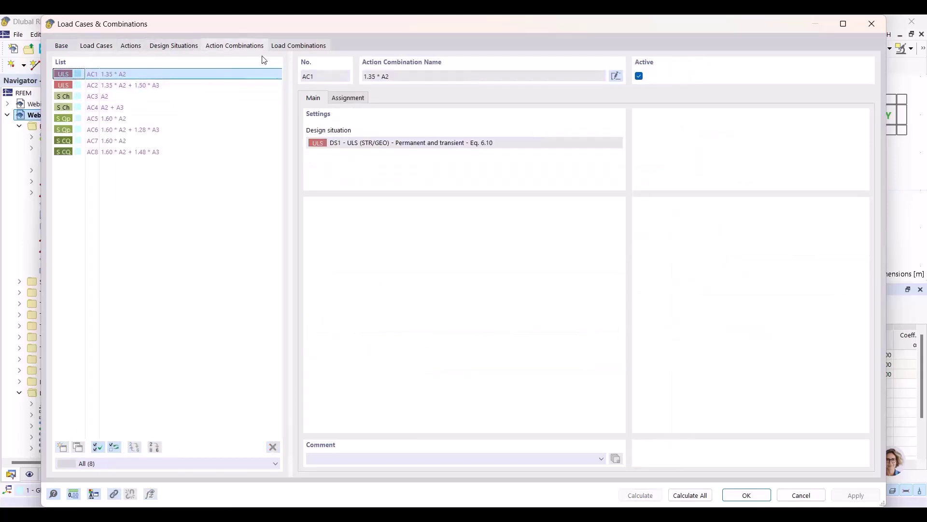
{"action": "left_click", "coordinate": [278, 48]}
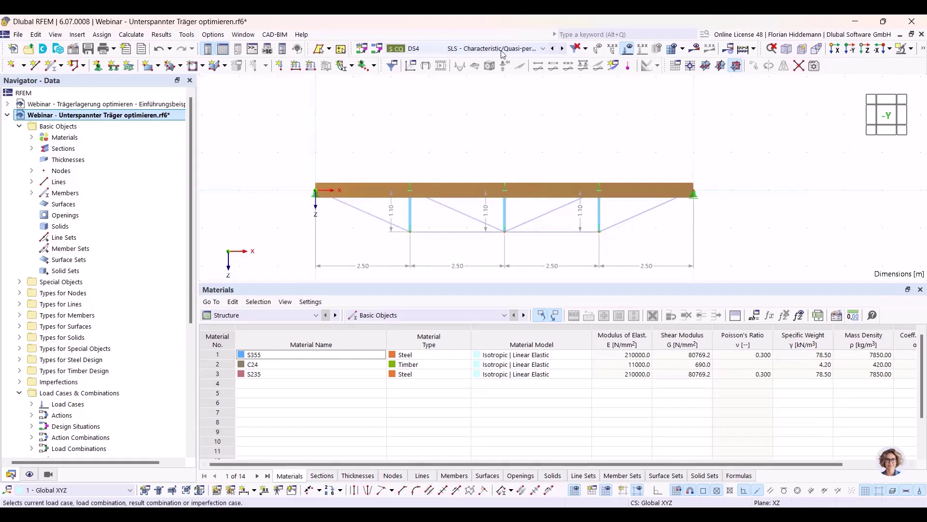
Alternate between LC3 Nutzlast B and LC2 Nutzlast A to compare their load distributions, and enlarge the model view area
{"action": "scroll", "coordinate": [481, 52], "scroll_direction": "up", "scroll_amount": 3}
{"action": "scroll", "coordinate": [481, 52], "scroll_direction": "up", "scroll_amount": 1}
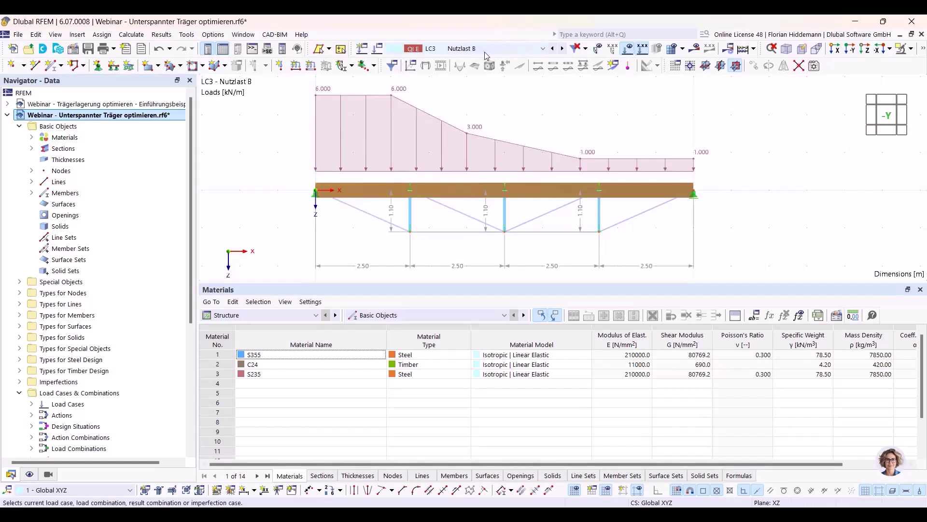
{"action": "scroll", "coordinate": [490, 52], "scroll_direction": "up", "scroll_amount": 1}
{"action": "scroll", "coordinate": [490, 51], "scroll_direction": "down", "scroll_amount": 1}
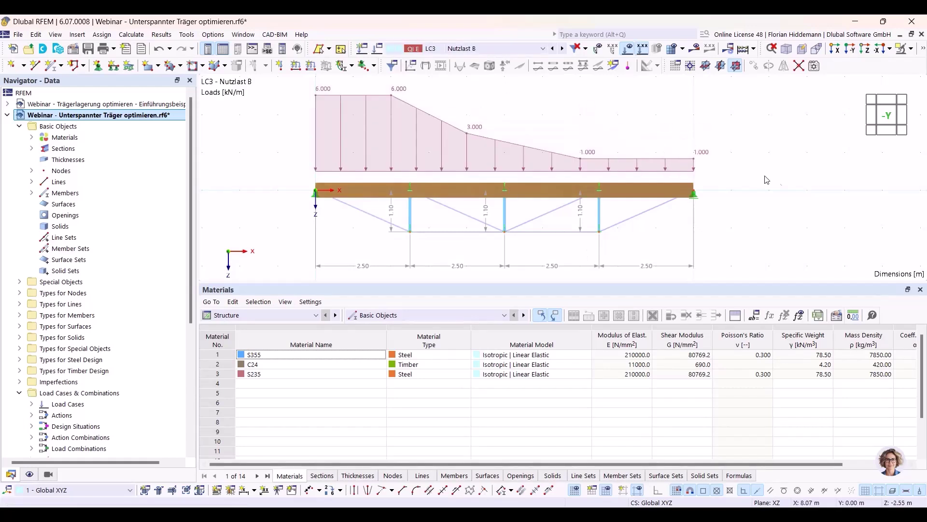
{"action": "scroll", "coordinate": [516, 54], "scroll_direction": "up", "scroll_amount": 1}
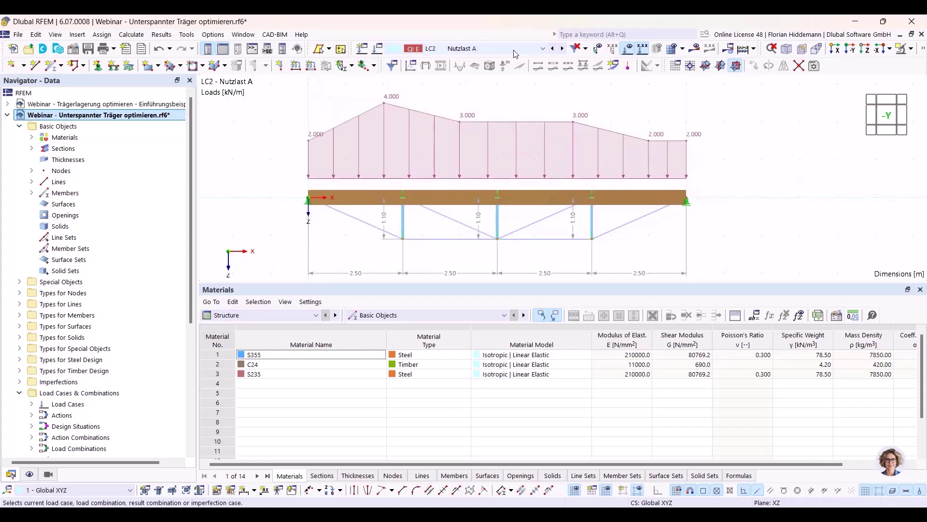
{"action": "scroll", "coordinate": [490, 52], "scroll_direction": "down", "scroll_amount": 1}
{"action": "scroll", "coordinate": [490, 51], "scroll_direction": "up", "scroll_amount": 1}
{"action": "scroll", "coordinate": [490, 52], "scroll_direction": "down", "scroll_amount": 1}
{"action": "scroll", "coordinate": [490, 51], "scroll_direction": "up", "scroll_amount": 1}
{"action": "scroll", "coordinate": [490, 52], "scroll_direction": "down", "scroll_amount": 1}
{"action": "scroll", "coordinate": [490, 52], "scroll_direction": "up", "scroll_amount": 1}
{"action": "scroll", "coordinate": [490, 52], "scroll_direction": "down", "scroll_amount": 1}
{"action": "scroll", "coordinate": [490, 51], "scroll_direction": "up", "scroll_amount": 1}
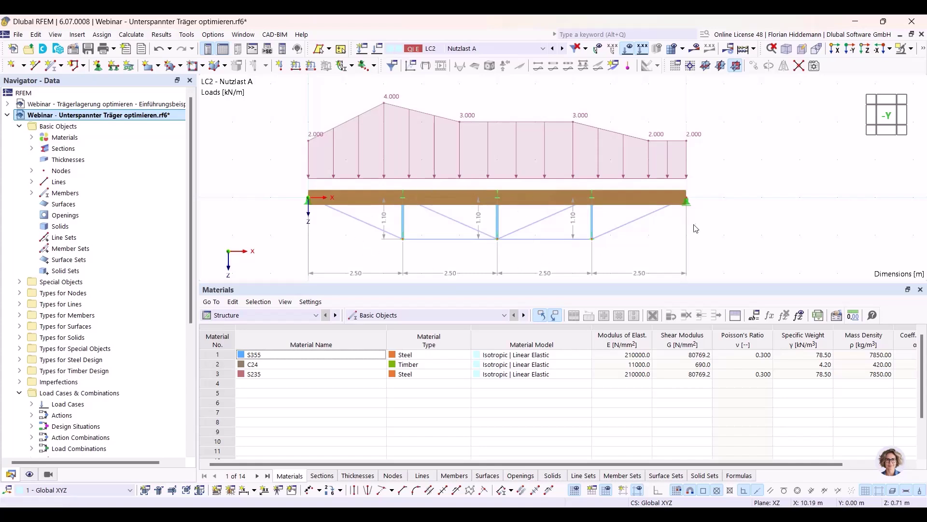
{"action": "middle_click_drag", "start_coordinate": [729, 205], "coordinate": [741, 195]}
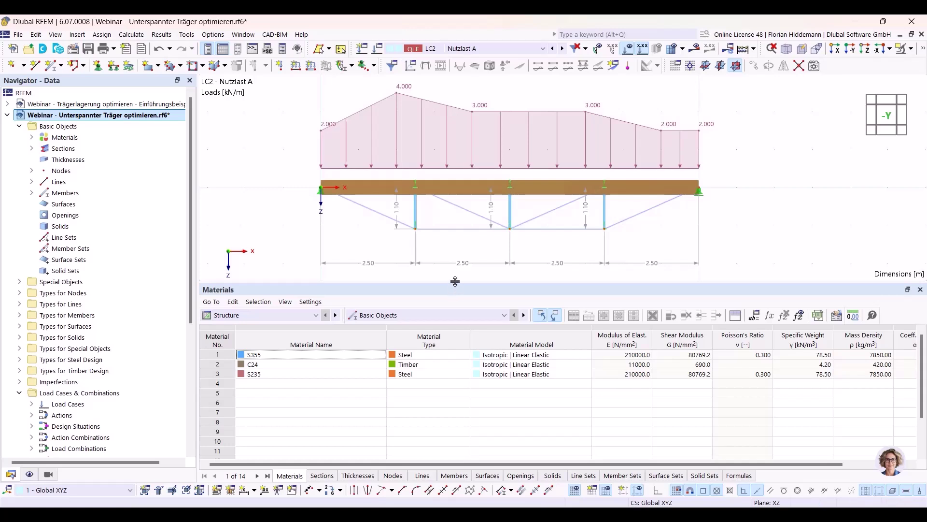
{"action": "left_click_drag", "start_coordinate": [455, 281], "coordinate": [455, 296]}
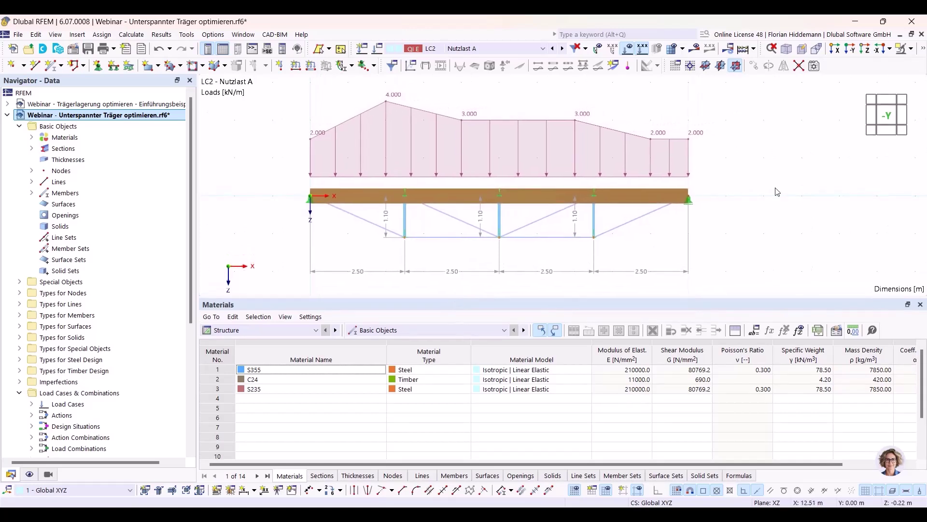
Activate the Optimization & Costs / CO2 Emission Estimation add-on in the model's base data
{"action": "left_click", "coordinate": [131, 35]}
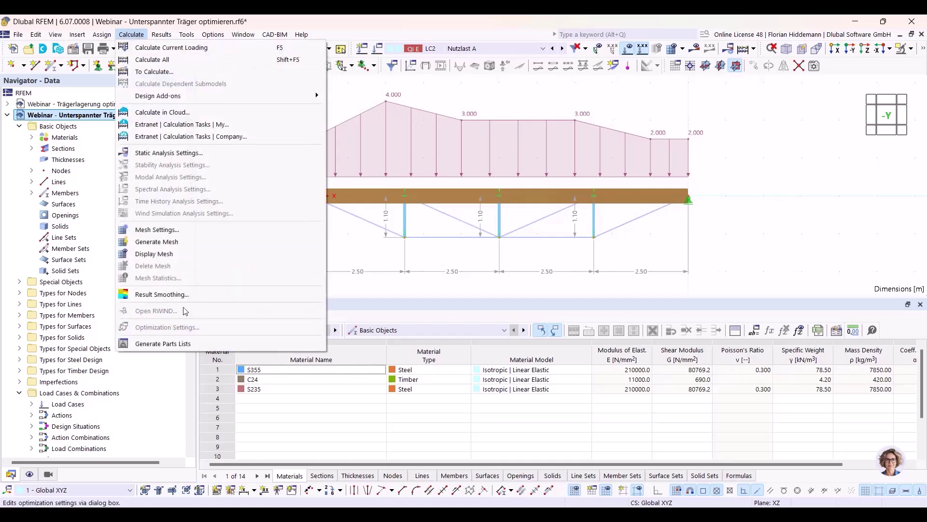
{"action": "left_click", "coordinate": [130, 34]}
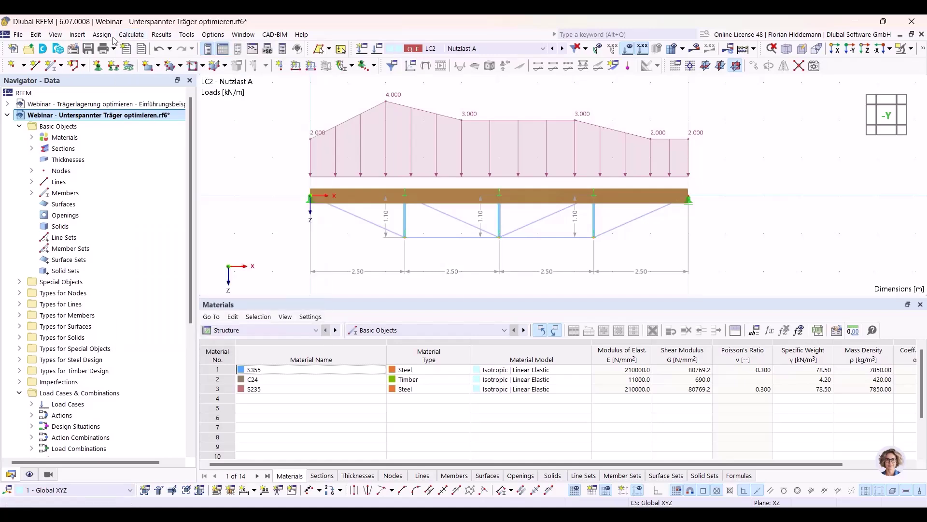
{"action": "left_click", "coordinate": [18, 35]}
{"action": "left_click", "coordinate": [145, 340]}
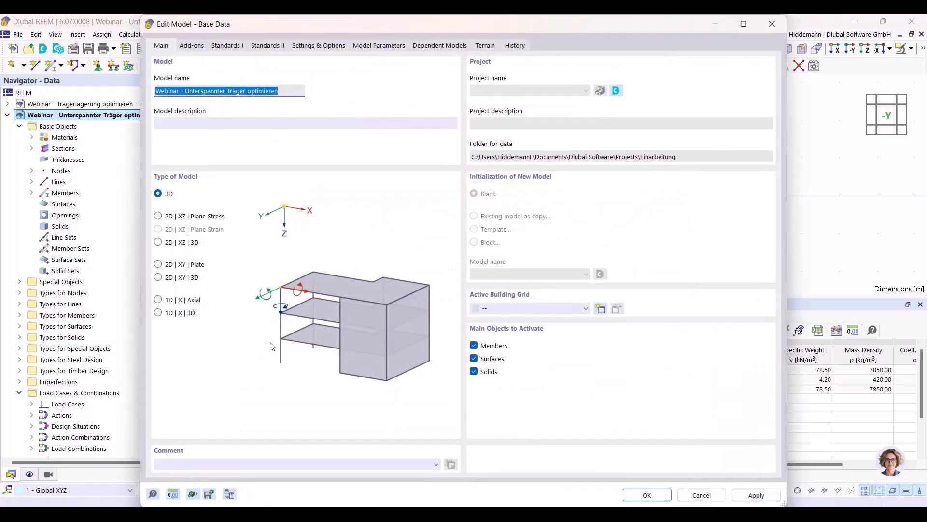
{"action": "left_click", "coordinate": [198, 48]}
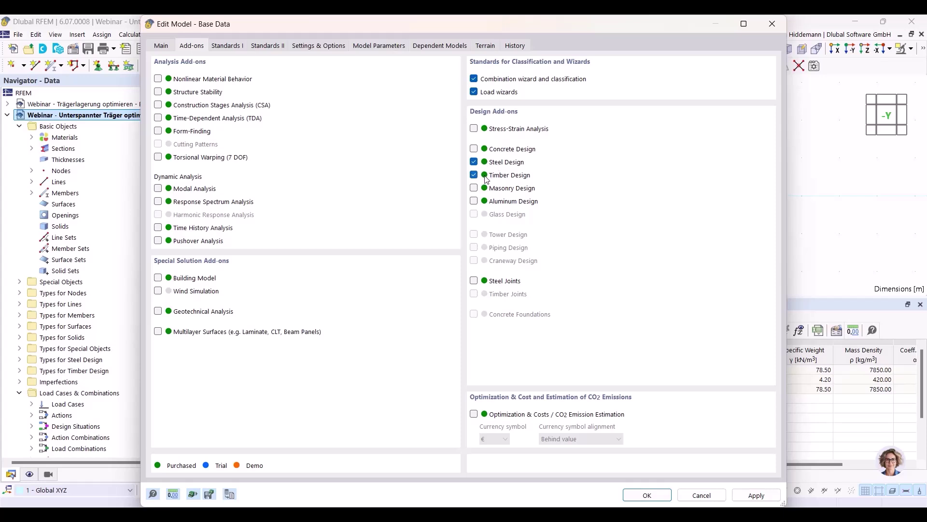
{"action": "left_click", "coordinate": [474, 415]}
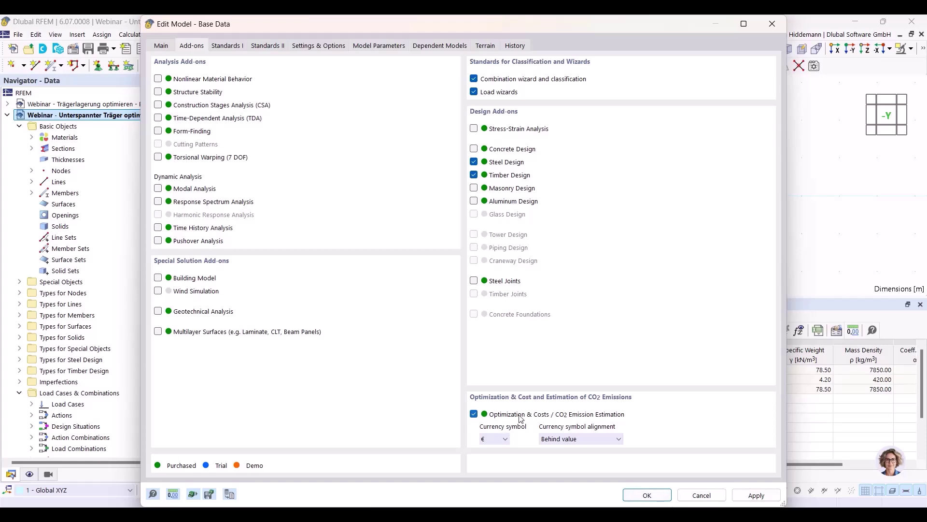
{"action": "left_click", "coordinate": [647, 496]}
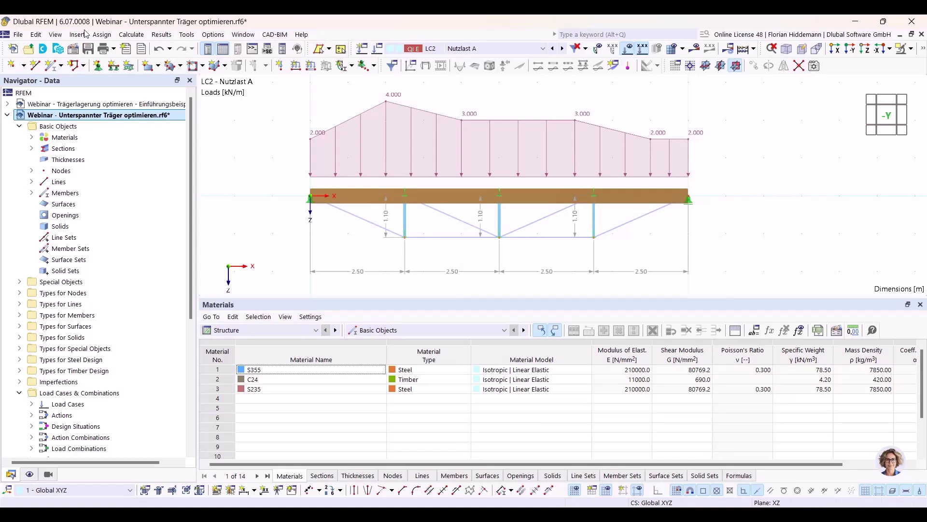
Open the optimization settings and review the values to optimize with their numbers of states
{"action": "left_click", "coordinate": [131, 34]}
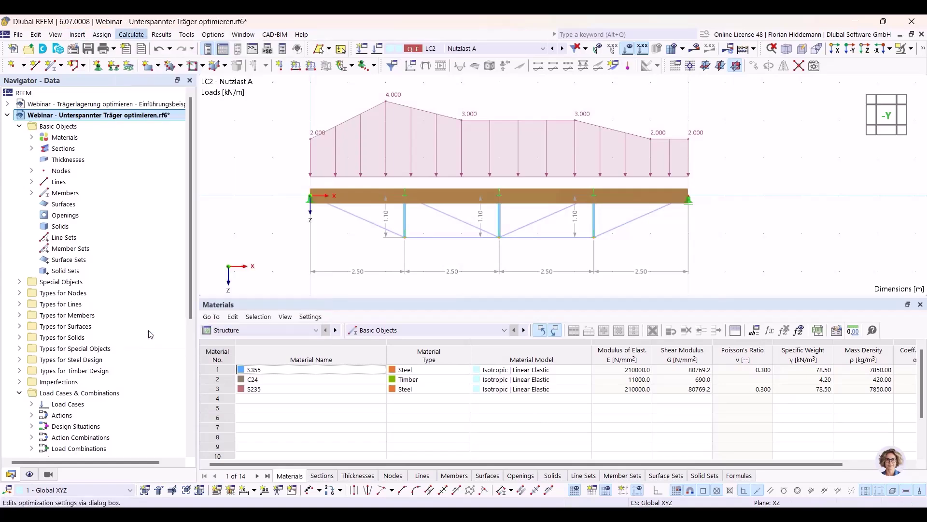
{"action": "left_click", "coordinate": [150, 328]}
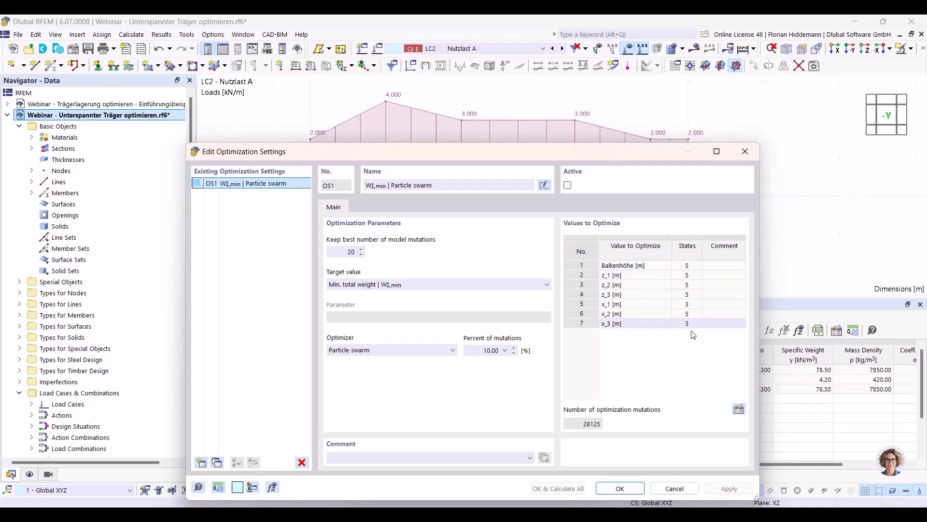
{"action": "left_click", "coordinate": [582, 313]}
{"action": "left_click", "coordinate": [604, 292]}
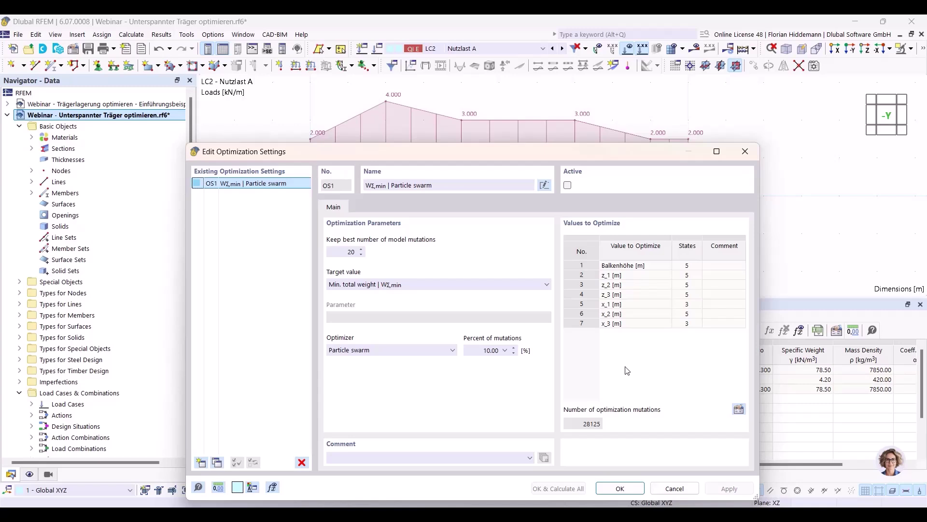
Choose Particle swarm as the optimizer and set the percent of mutations to 2 %
{"action": "left_click", "coordinate": [399, 349]}
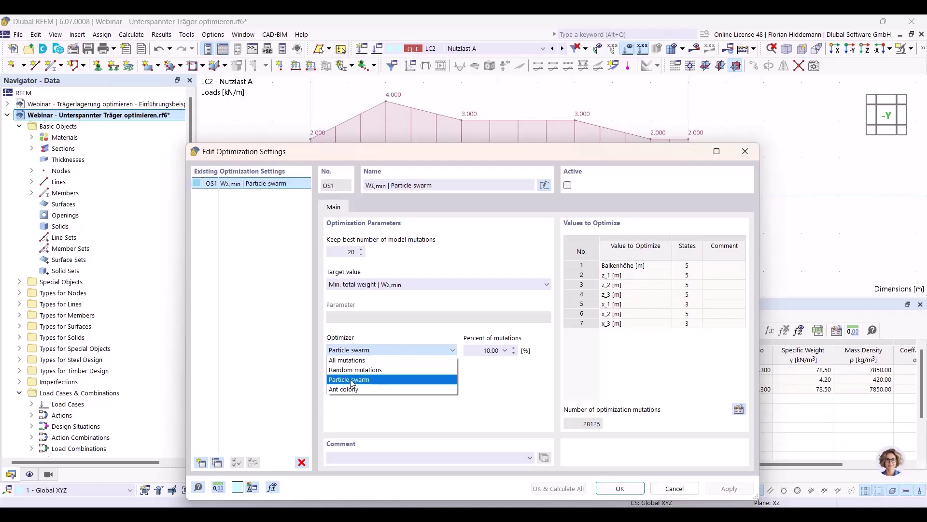
{"action": "left_click", "coordinate": [351, 379]}
{"action": "left_click", "coordinate": [505, 350]}
{"action": "left_click", "coordinate": [490, 370]}
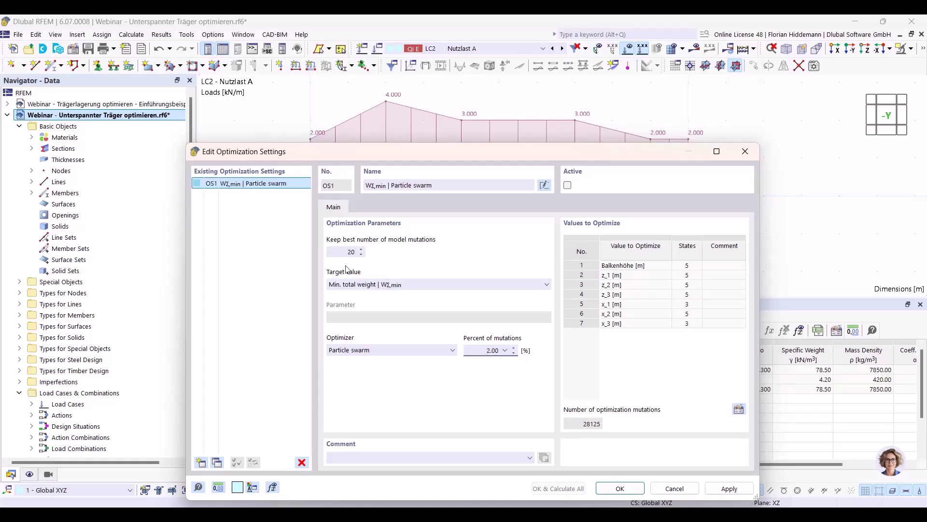
Change the optimization target to Min. cost, briefly try the Active option, and save the settings with the optimization left inactive
{"action": "left_click", "coordinate": [379, 285]}
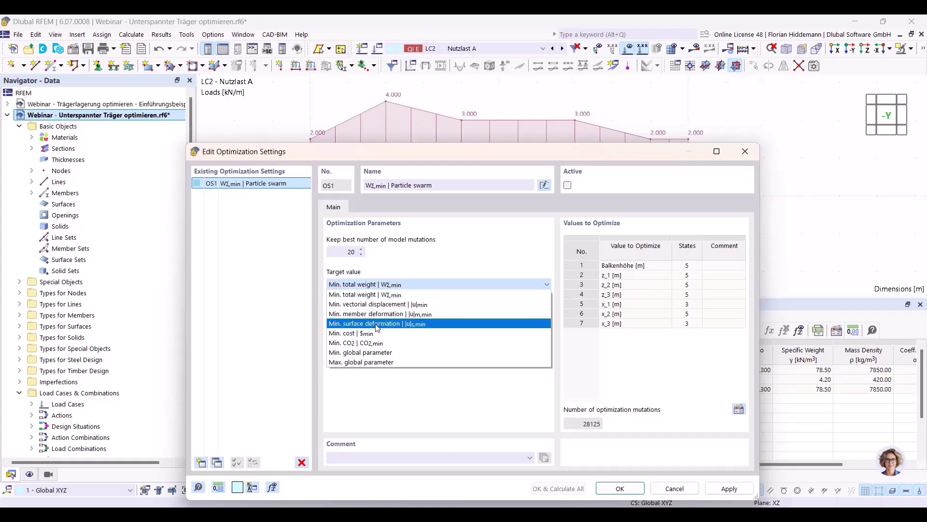
{"action": "left_click", "coordinate": [374, 334]}
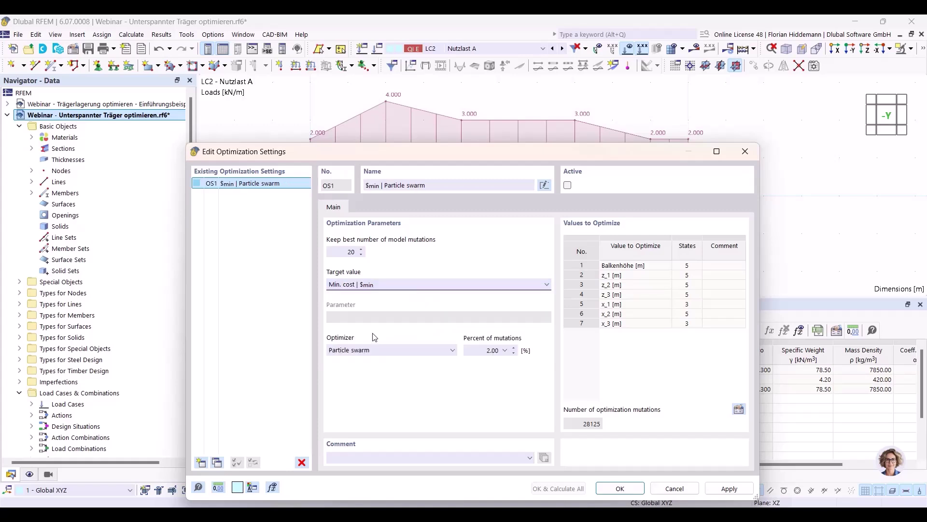
{"action": "left_click", "coordinate": [567, 186]}
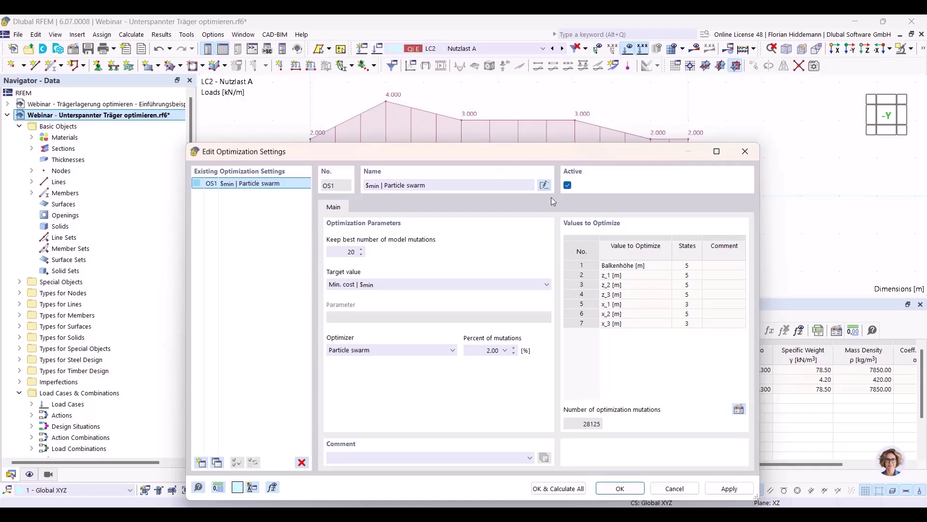
{"action": "left_click", "coordinate": [568, 186]}
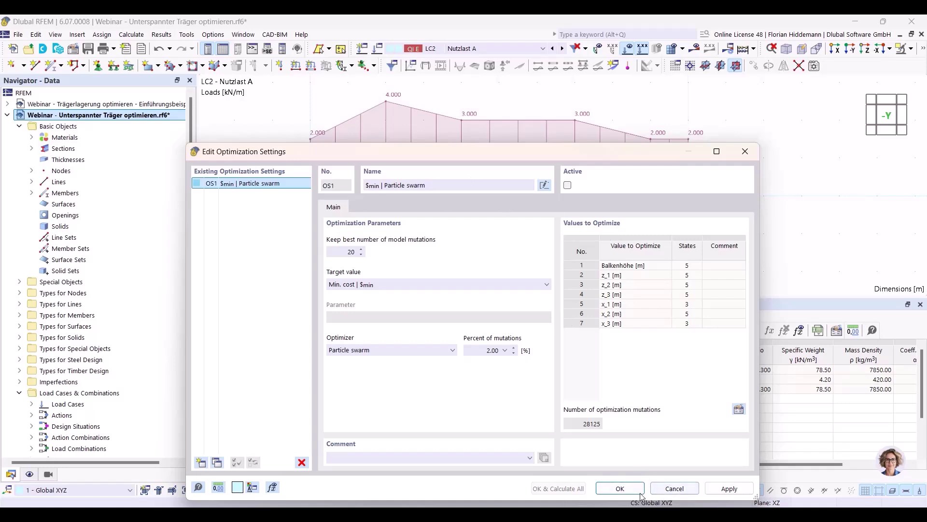
{"action": "left_click", "coordinate": [620, 488]}
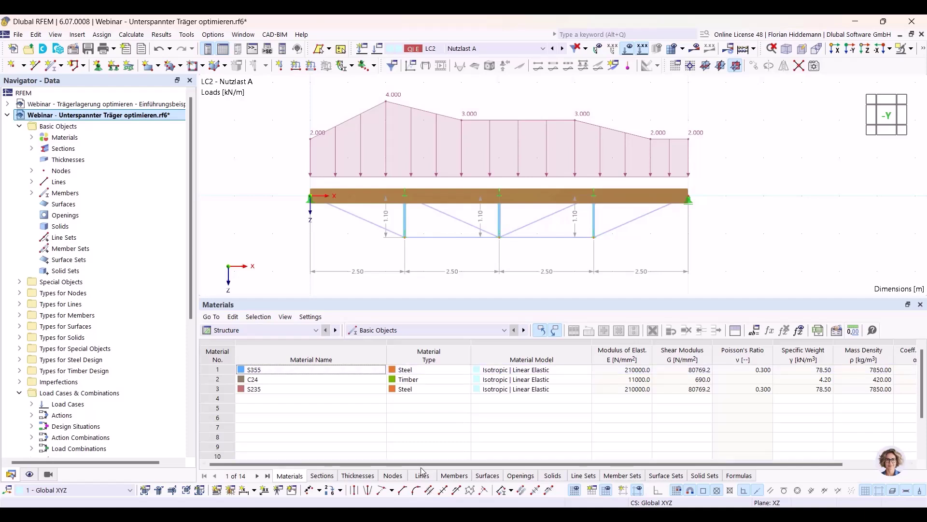
Open steel material S355 for editing, enable its cost estimation, and show the cost estimation values
{"action": "left_click_drag", "start_coordinate": [420, 464], "coordinate": [485, 463]}
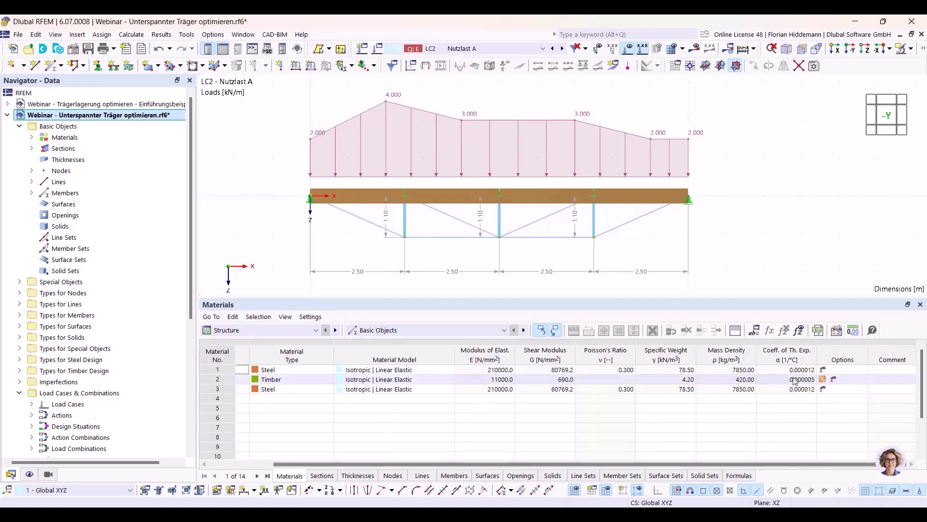
{"action": "double_click", "coordinate": [837, 372]}
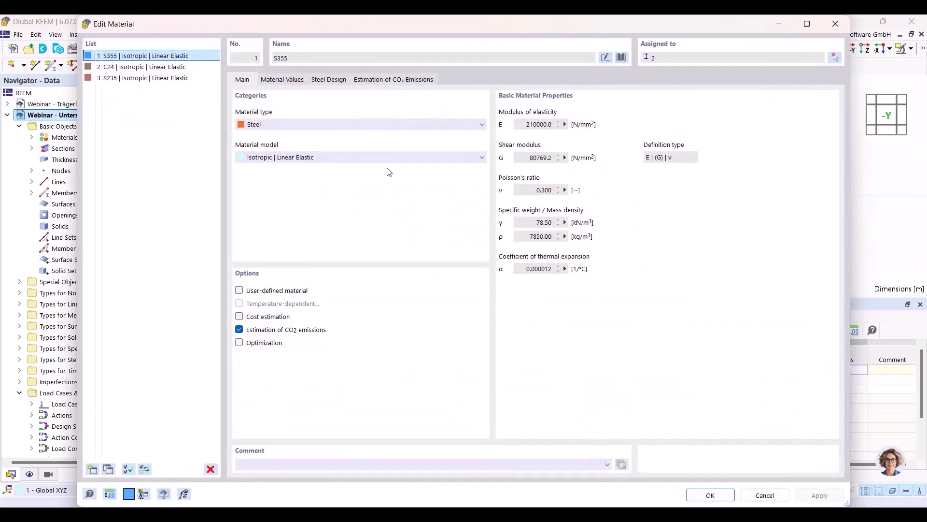
{"action": "left_click_drag", "start_coordinate": [237, 27], "coordinate": [203, 38]}
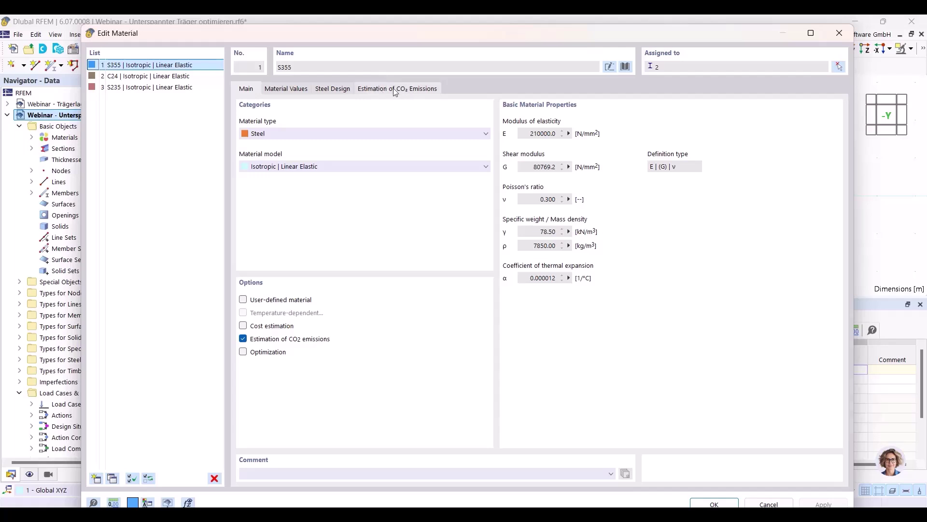
{"action": "left_click", "coordinate": [264, 326]}
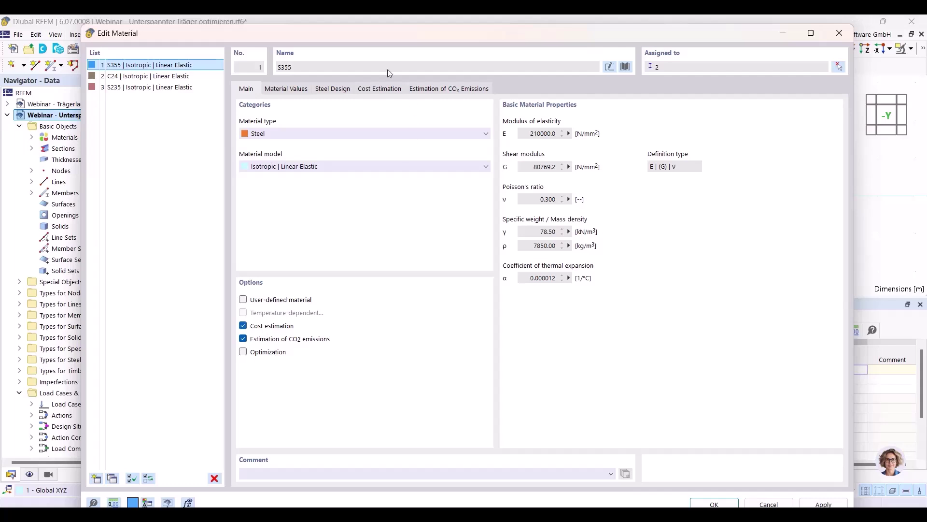
{"action": "left_click", "coordinate": [374, 91]}
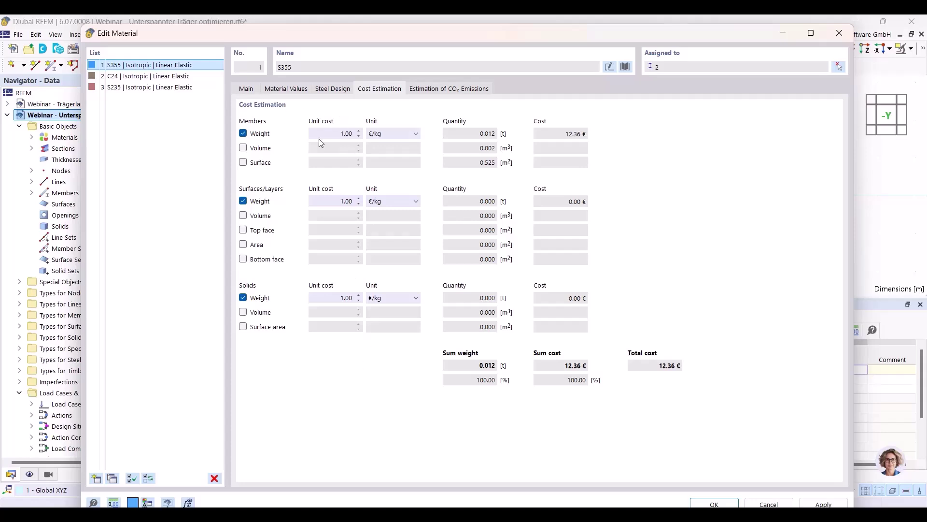
Set the S355 member weight cost to 1500 €/ton and check the affected parts in the model
{"action": "double_click", "coordinate": [337, 132]}
{"action": "type", "text": "1500"}
{"action": "left_click", "coordinate": [396, 135]}
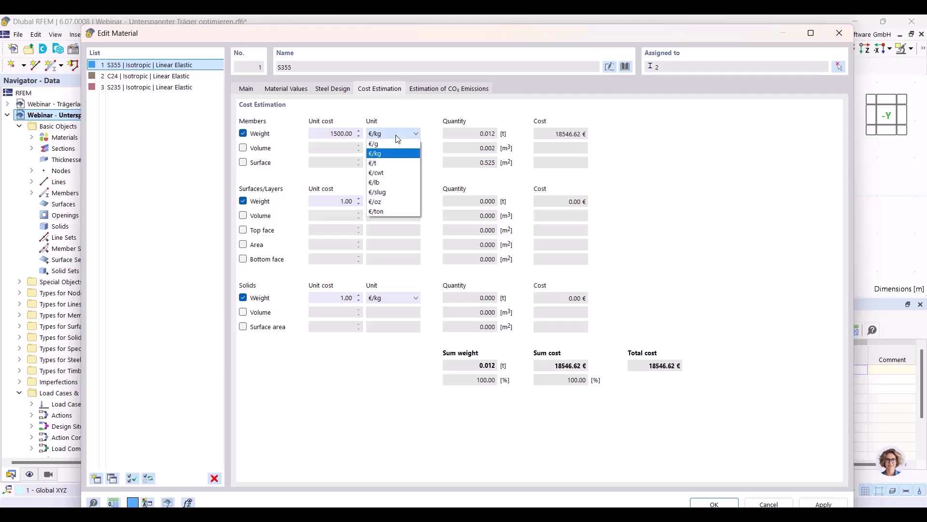
{"action": "left_click", "coordinate": [397, 210]}
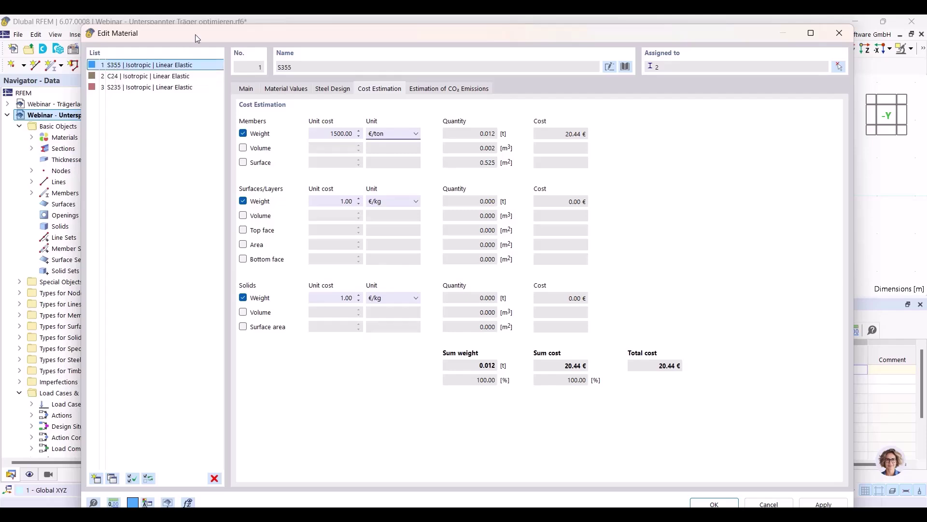
{"action": "left_click_drag", "start_coordinate": [198, 39], "coordinate": [276, 321]}
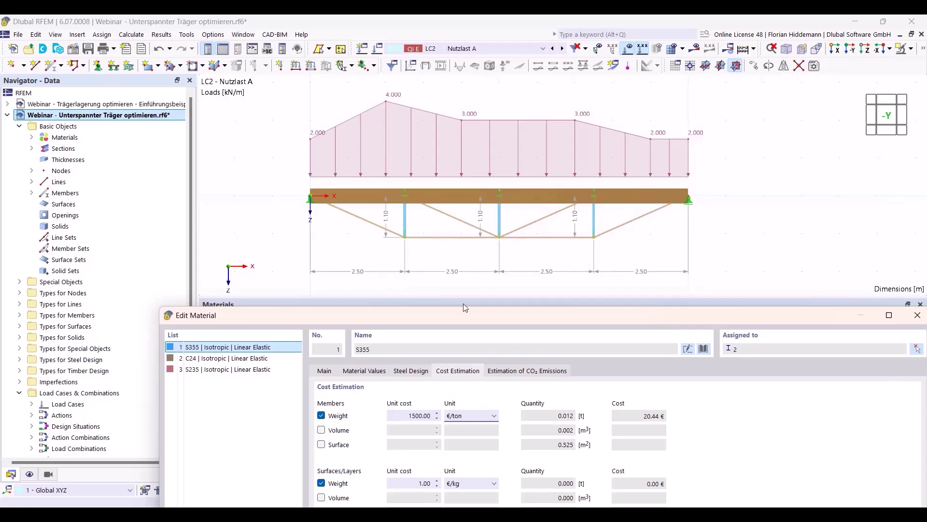
{"action": "left_click_drag", "start_coordinate": [463, 315], "coordinate": [405, 44]}
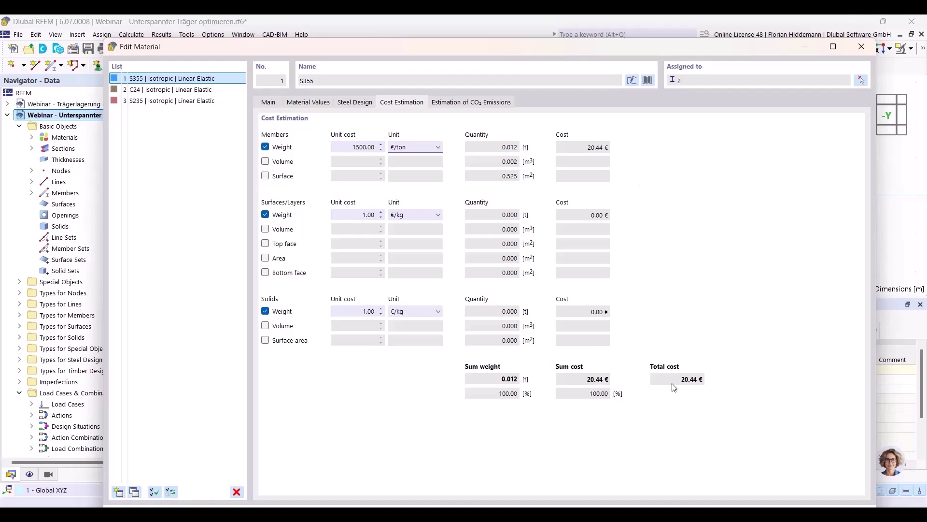
Select timber material C24 for editing and check the timber beam in the model
{"action": "left_click", "coordinate": [166, 90]}
{"action": "left_click_drag", "start_coordinate": [320, 48], "coordinate": [329, 246]}
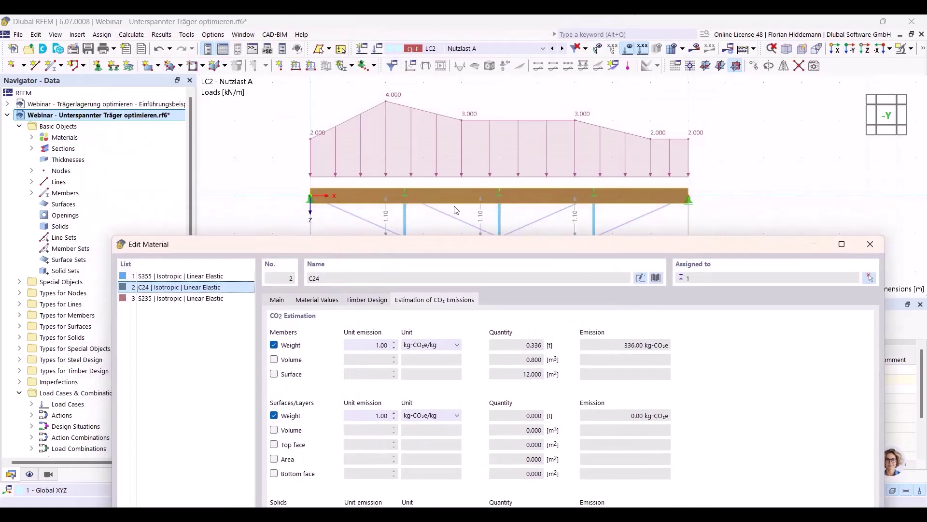
{"action": "left_click_drag", "start_coordinate": [263, 250], "coordinate": [242, 73]}
{"action": "left_click", "coordinate": [351, 170]}
{"action": "type", "text": "5"}
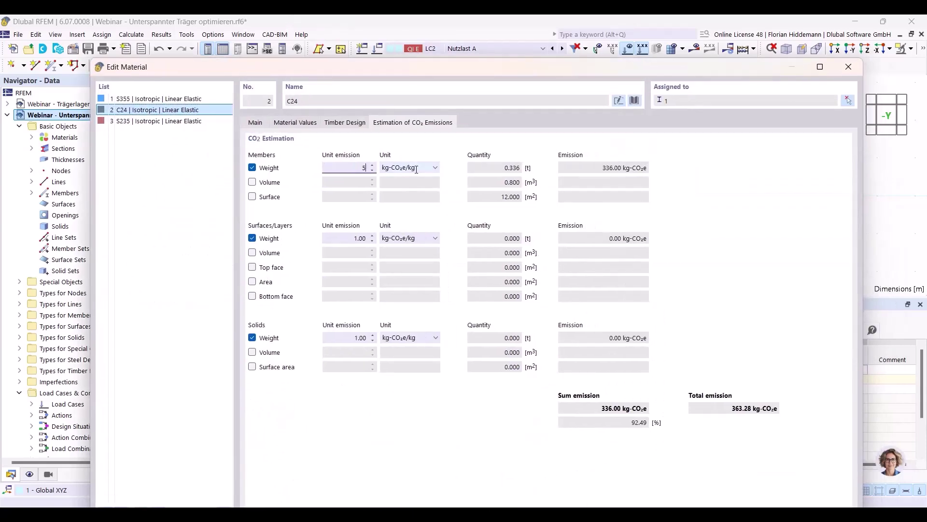
{"action": "left_click", "coordinate": [252, 167]}
{"action": "left_click", "coordinate": [252, 182]}
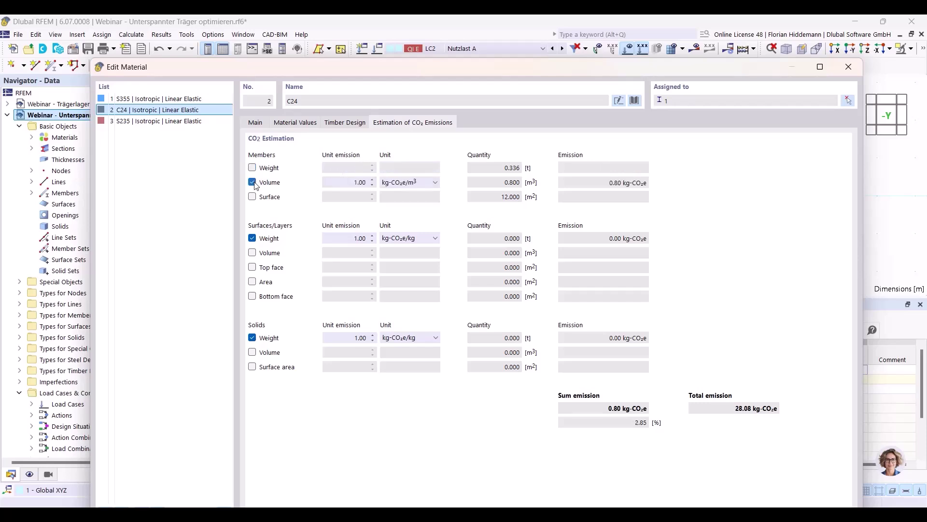
{"action": "left_click", "coordinate": [357, 183]}
{"action": "type", "text": "500"}
{"action": "left_click", "coordinate": [420, 183]}
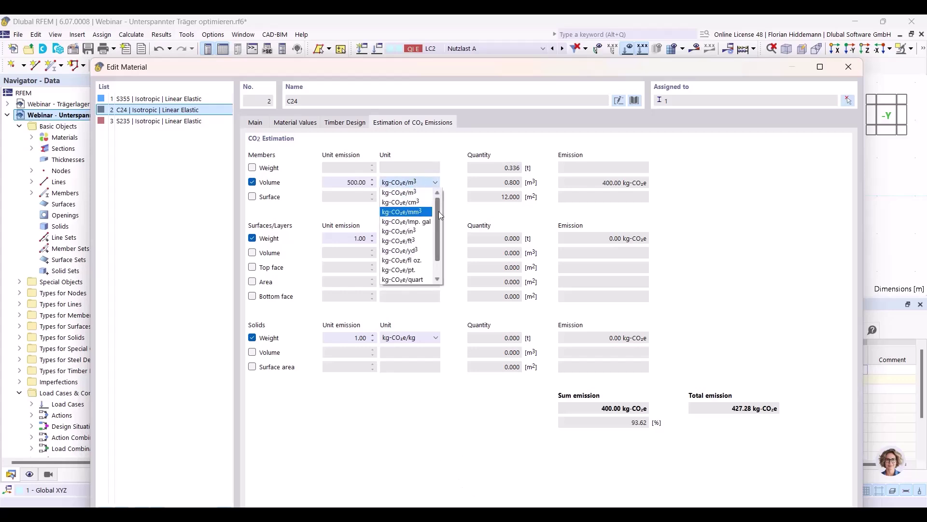
{"action": "left_click", "coordinate": [406, 193]}
Disable the CO2 emission estimation for C24, enable cost estimation instead, and show its cost values
{"action": "left_click", "coordinate": [255, 122]}
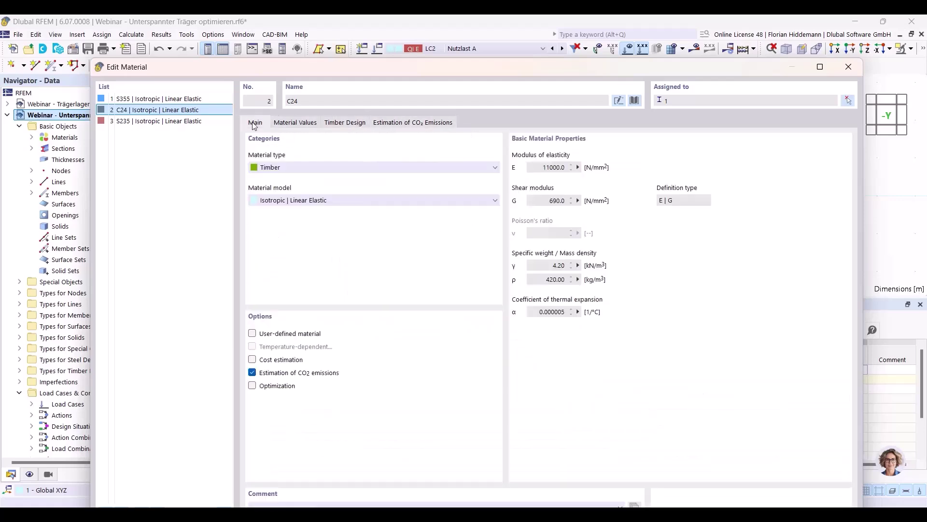
{"action": "left_click", "coordinate": [252, 372]}
{"action": "left_click", "coordinate": [252, 359]}
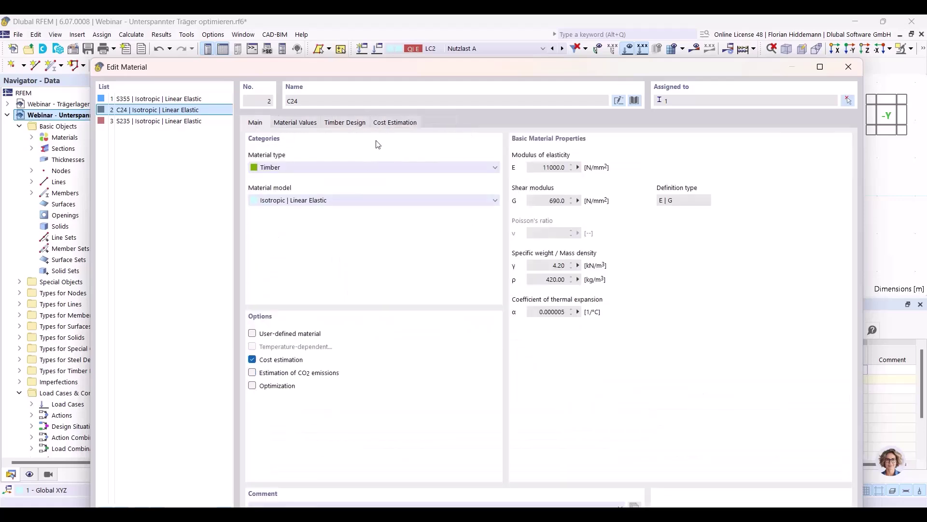
{"action": "left_click", "coordinate": [388, 122]}
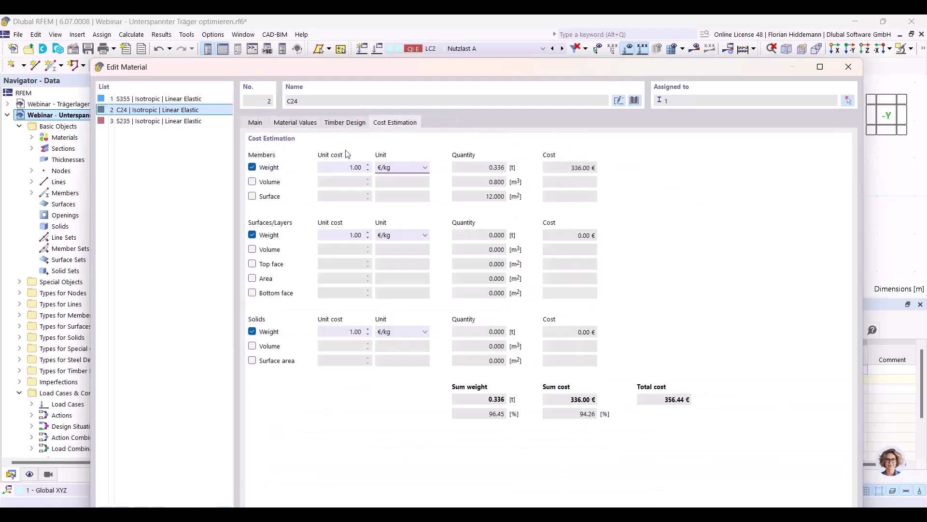
Base the C24 member cost on volume instead of weight, with a unit cost of 500 €/m³
{"action": "left_click", "coordinate": [252, 167]}
{"action": "left_click", "coordinate": [252, 182]}
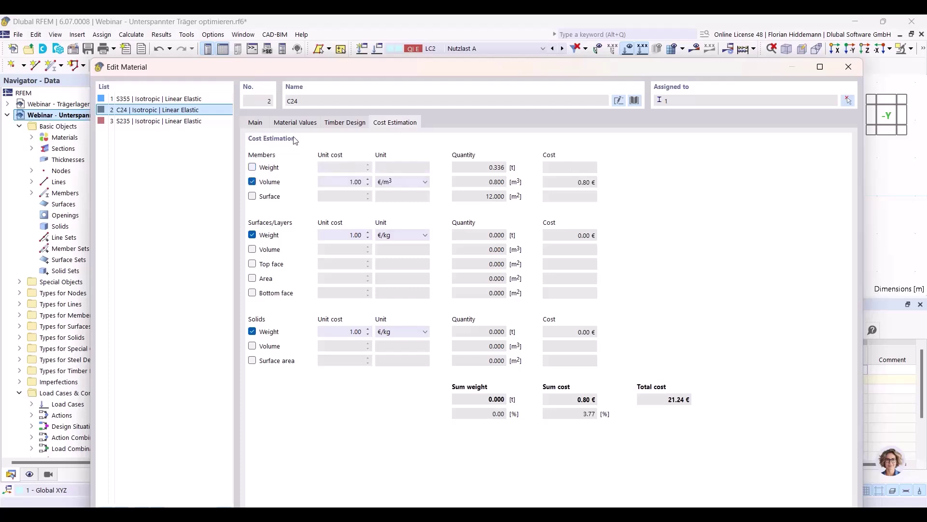
{"action": "left_click_drag", "start_coordinate": [350, 182], "coordinate": [375, 180]}
{"action": "type", "text": "5"}
{"action": "left_click", "coordinate": [399, 183]}
{"action": "left_click", "coordinate": [395, 193]}
Switch to steel material S235, check the model, and replace its CO2 emission estimation with cost estimation
{"action": "left_click", "coordinate": [189, 124]}
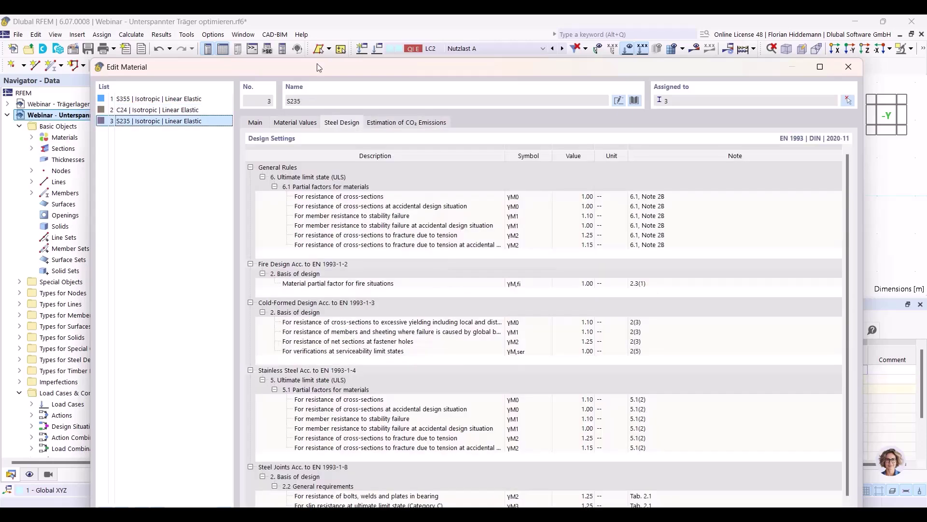
{"action": "left_click", "coordinate": [255, 122]}
{"action": "left_click_drag", "start_coordinate": [378, 74], "coordinate": [411, 306]}
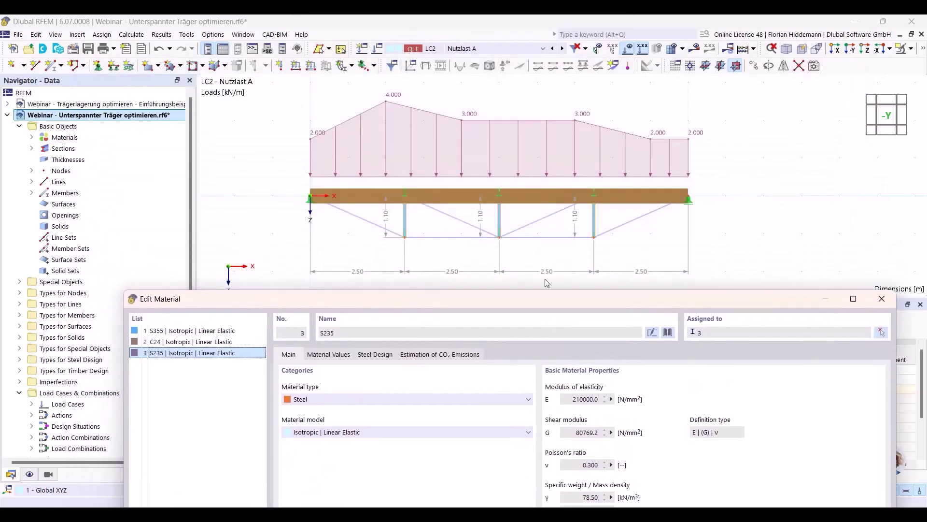
{"action": "left_click_drag", "start_coordinate": [544, 298], "coordinate": [520, 78]}
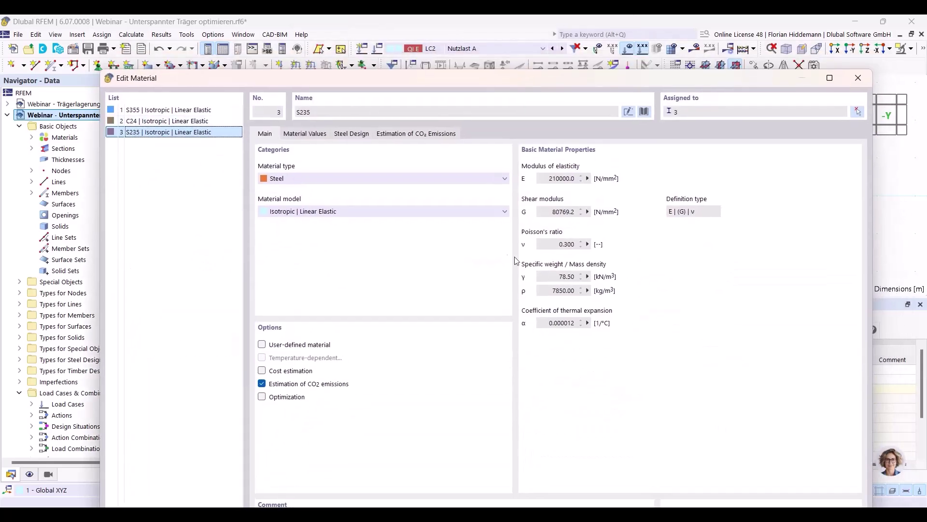
{"action": "left_click", "coordinate": [262, 370]}
{"action": "left_click", "coordinate": [262, 384]}
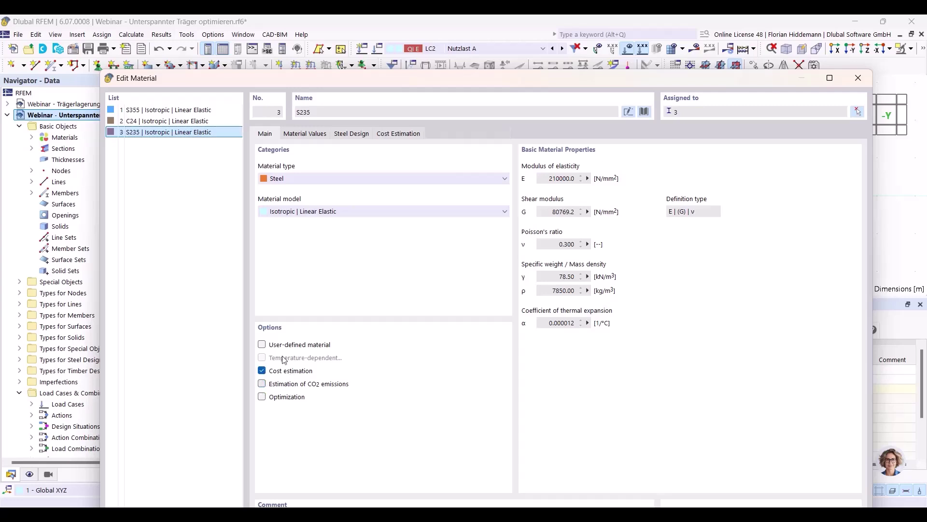
{"action": "left_click", "coordinate": [396, 134]}
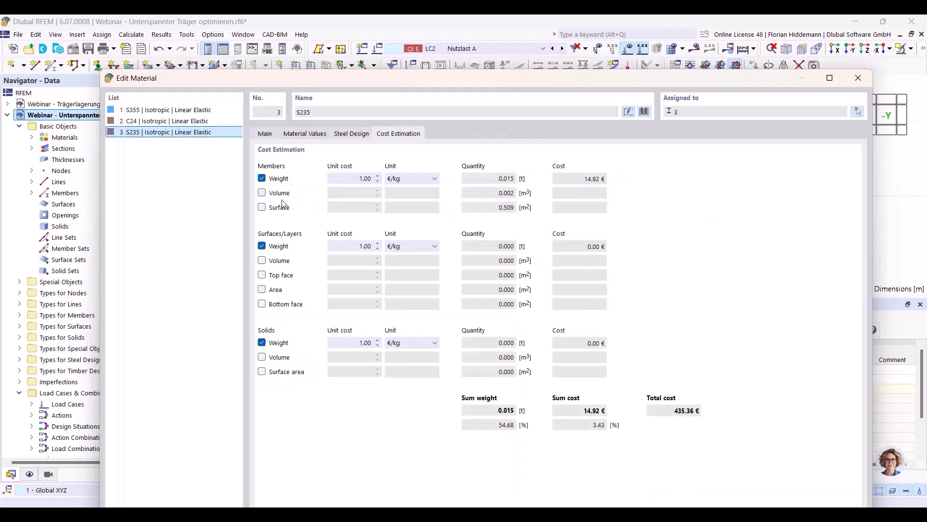
Set the S235 member weight cost to 1000 €/ton and save the material changes
{"action": "double_click", "coordinate": [344, 177]}
{"action": "type", "text": "10"}
{"action": "left_click", "coordinate": [404, 177]}
{"action": "left_click", "coordinate": [406, 256]}
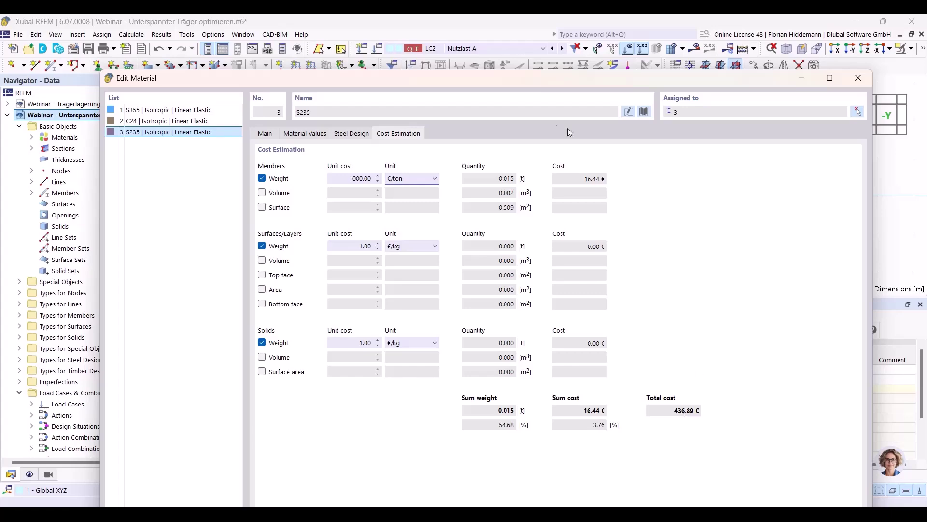
{"action": "left_click_drag", "start_coordinate": [535, 86], "coordinate": [512, 35]}
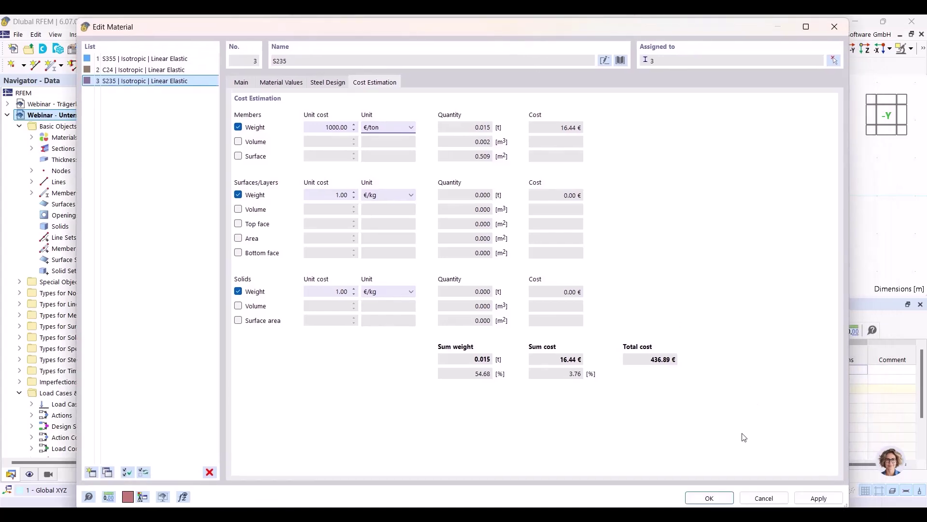
{"action": "left_click", "coordinate": [710, 497]}
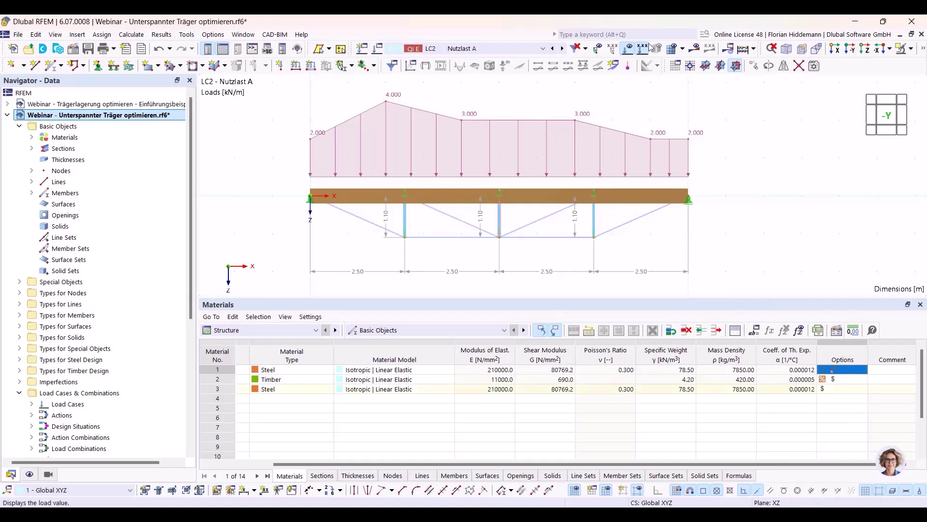
Hide the loads and examine the beam's posts and tension members in a 3D view
{"action": "left_click", "coordinate": [675, 52]}
{"action": "middle_click_drag", "start_coordinate": [561, 227], "coordinate": [531, 242], "text": "ctrl"}
{"action": "scroll", "coordinate": [532, 242], "scroll_direction": "up", "scroll_amount": 6}
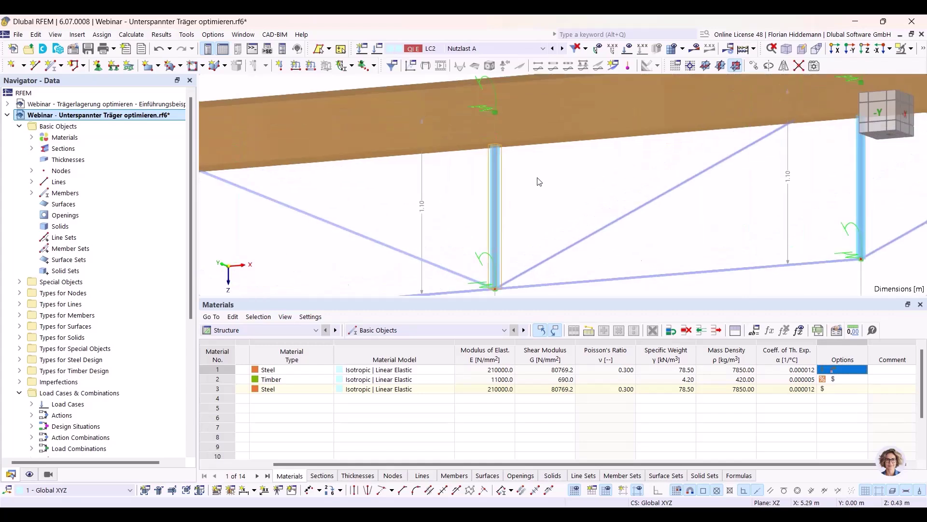
{"action": "middle_click_drag", "start_coordinate": [535, 153], "coordinate": [458, 188], "text": "ctrl"}
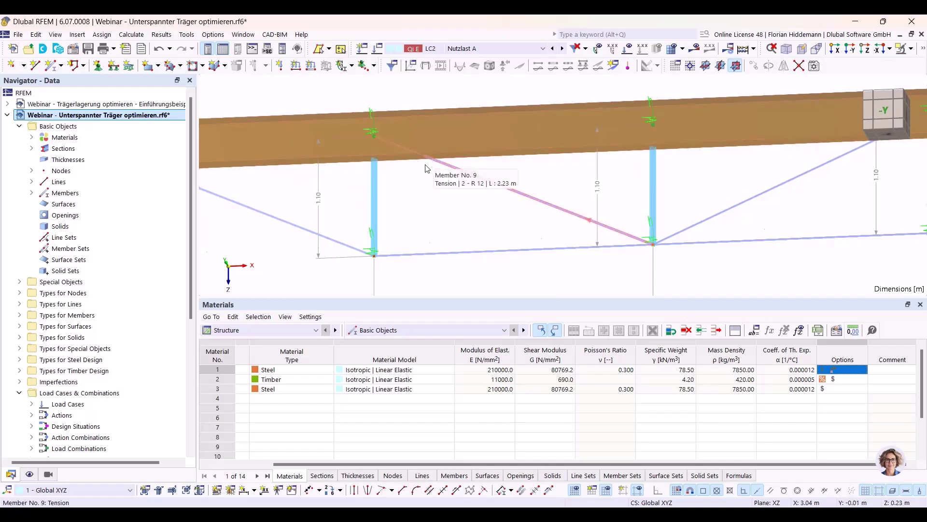
{"action": "middle_click_drag", "start_coordinate": [382, 173], "coordinate": [438, 209], "text": "ctrl"}
{"action": "scroll", "coordinate": [439, 208], "scroll_direction": "down", "scroll_amount": 2}
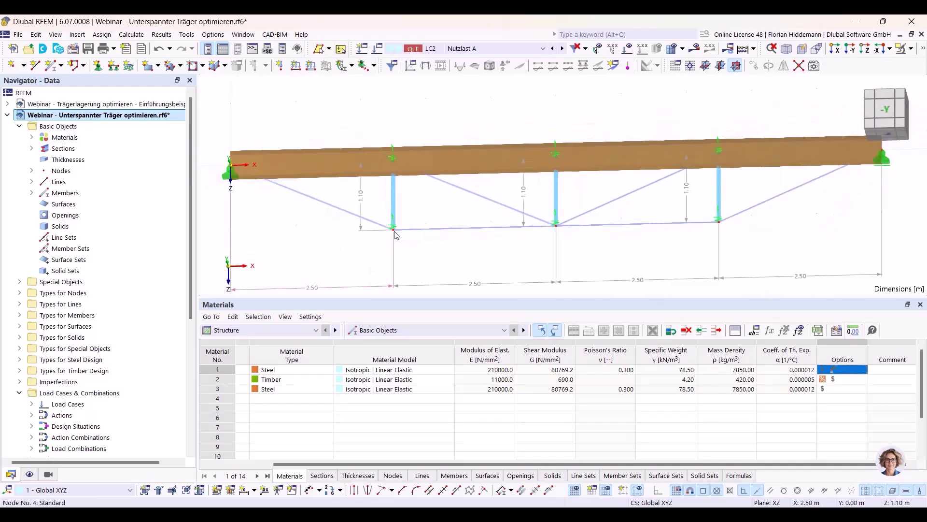
Open the node at the foot of the first post for editing and examine its X coordinate formula
{"action": "right_click", "coordinate": [394, 234]}
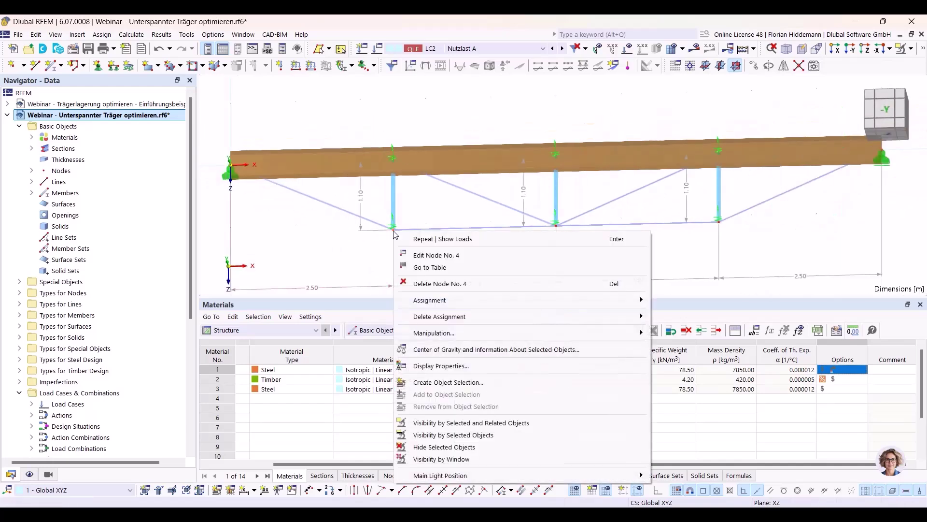
{"action": "left_click", "coordinate": [415, 256]}
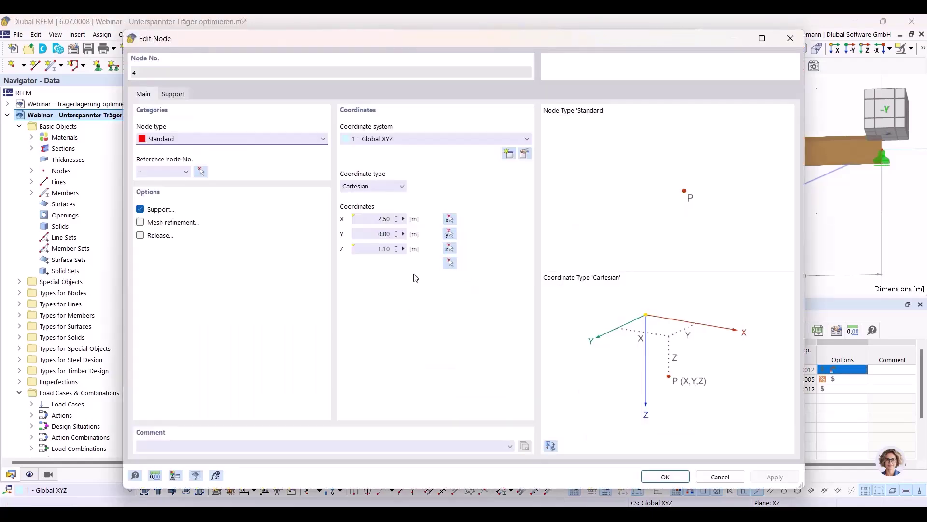
{"action": "mouse_move", "coordinate": [392, 67]}
{"action": "left_mouse_down"}
{"action": "mouse_move", "coordinate": [395, 248]}
{"action": "mouse_move", "coordinate": [402, 62]}
{"action": "left_mouse_up"}
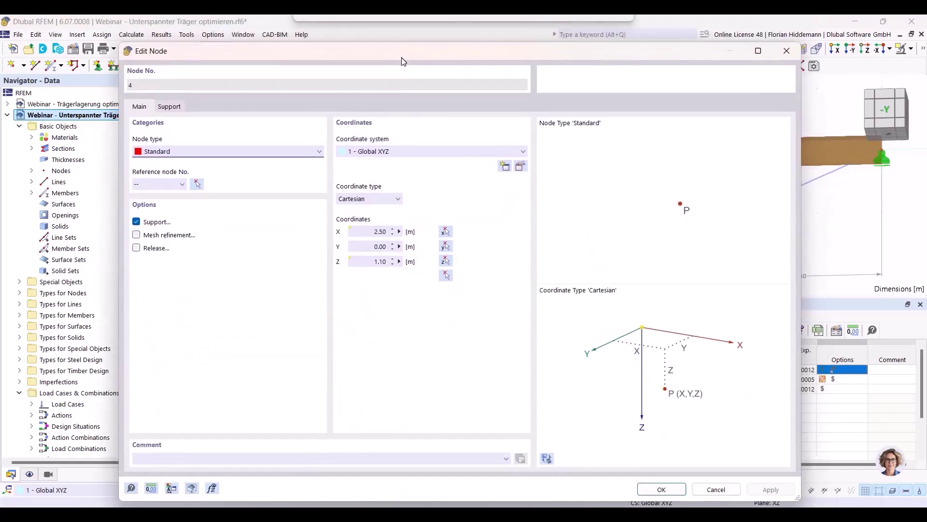
{"action": "left_click", "coordinate": [400, 232]}
{"action": "left_click", "coordinate": [425, 240]}
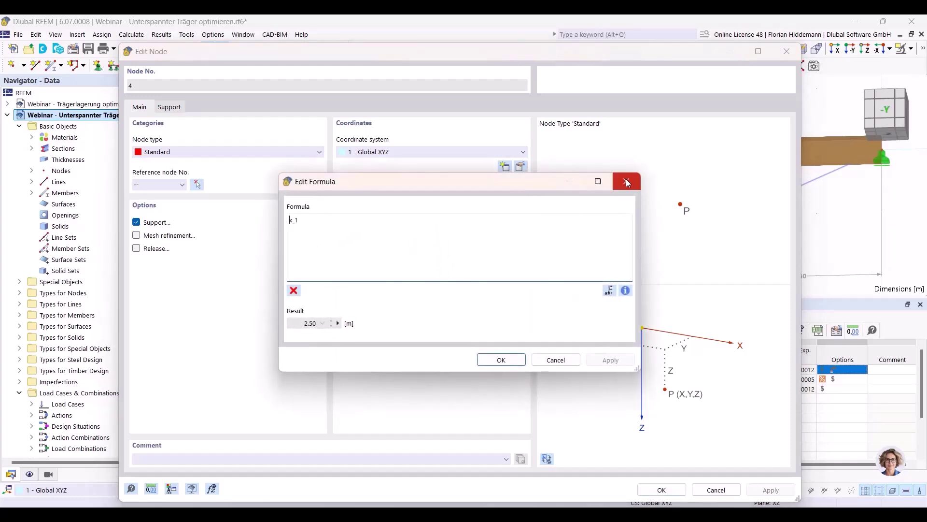
{"action": "left_click", "coordinate": [626, 182]}
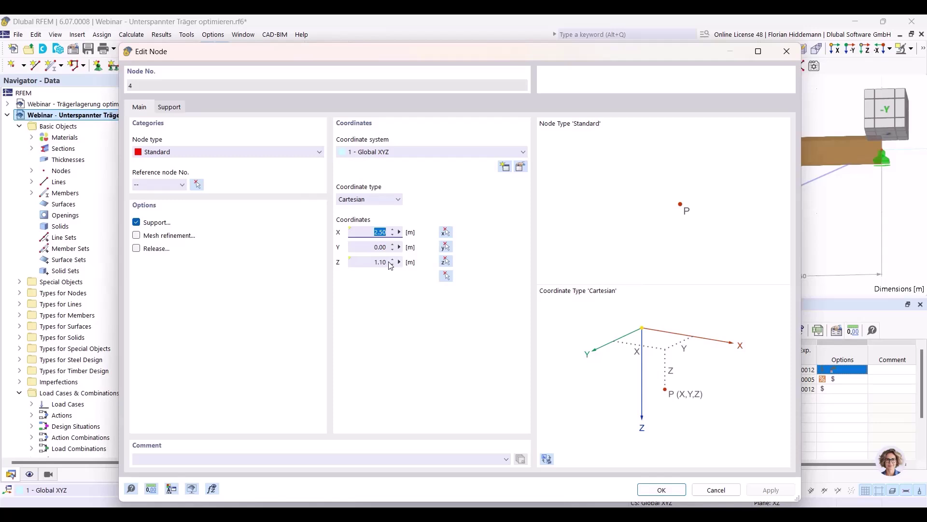
Examine the Z coordinate formula of the first post's bottom node, compare it with the model, and close the node settings
{"action": "left_click", "coordinate": [399, 262]}
{"action": "left_click", "coordinate": [425, 264]}
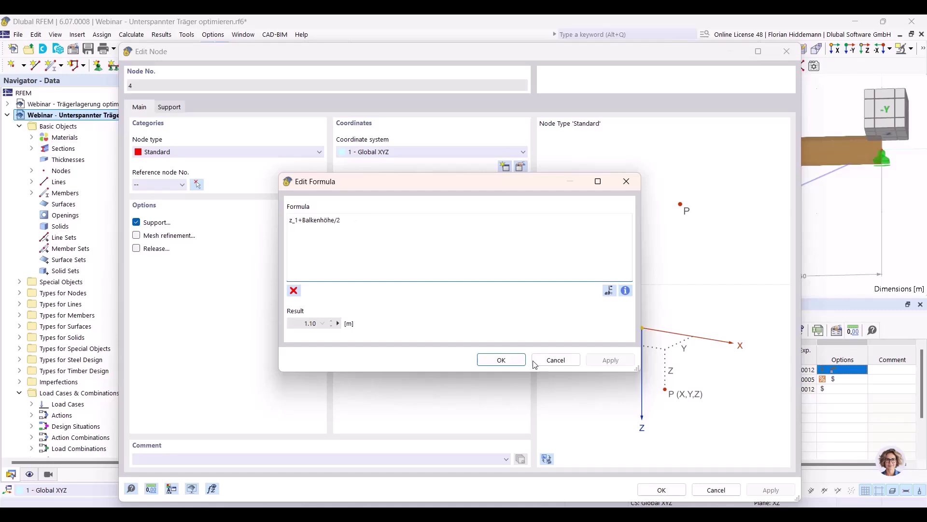
{"action": "left_click", "coordinate": [556, 360]}
{"action": "left_click_drag", "start_coordinate": [485, 55], "coordinate": [466, 289]}
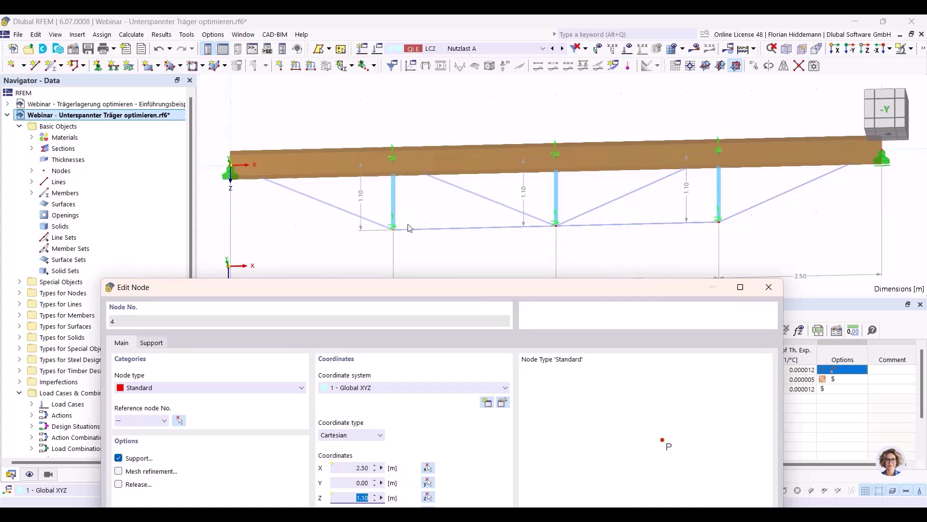
{"action": "left_click_drag", "start_coordinate": [433, 290], "coordinate": [419, 47]}
{"action": "left_click", "coordinate": [682, 480]}
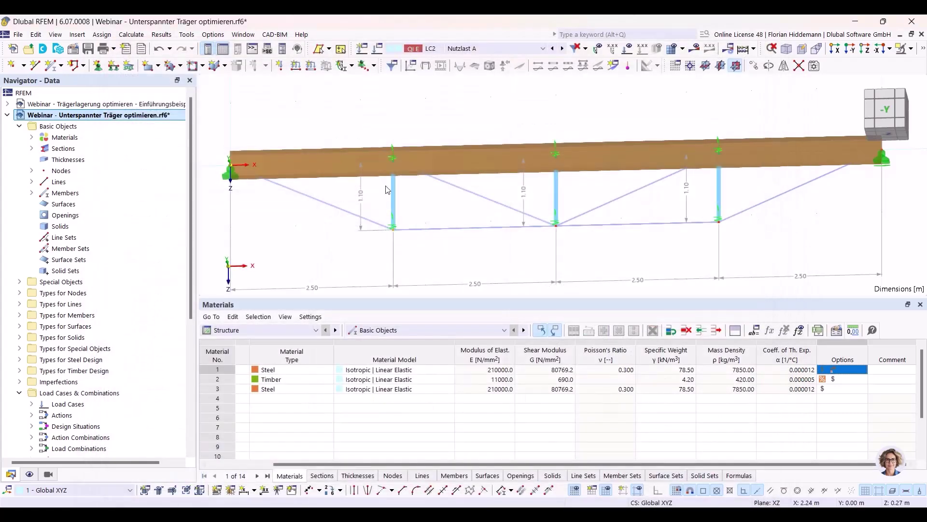
Open the first post's member settings and inspect the eccentricity assigned at its member end j
{"action": "right_click", "coordinate": [393, 190]}
{"action": "mouse_move", "coordinate": [444, 222]}
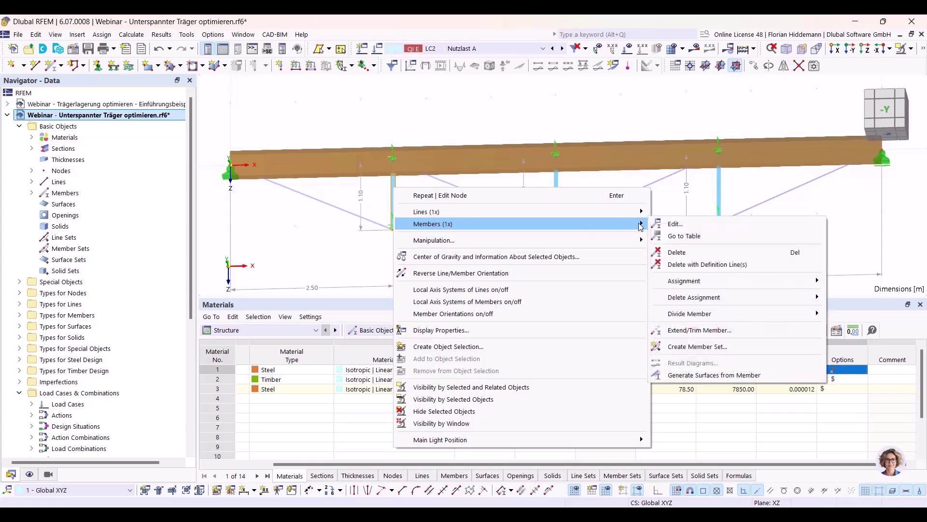
{"action": "left_click", "coordinate": [675, 225]}
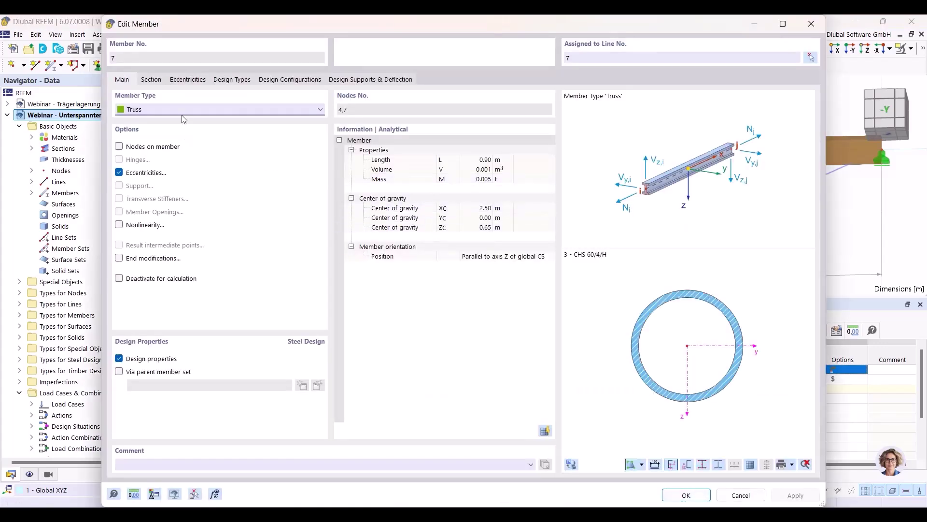
{"action": "left_click_drag", "start_coordinate": [208, 28], "coordinate": [271, 247]}
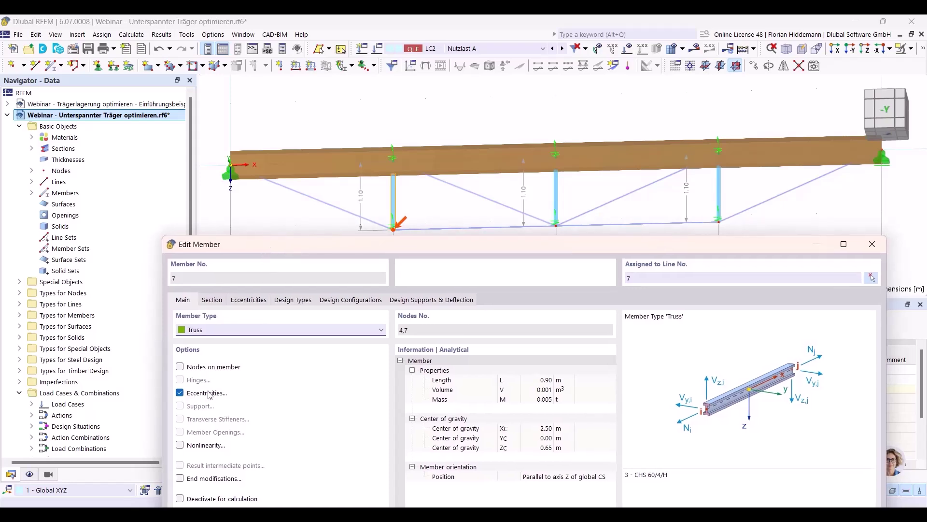
{"action": "left_click", "coordinate": [261, 298]}
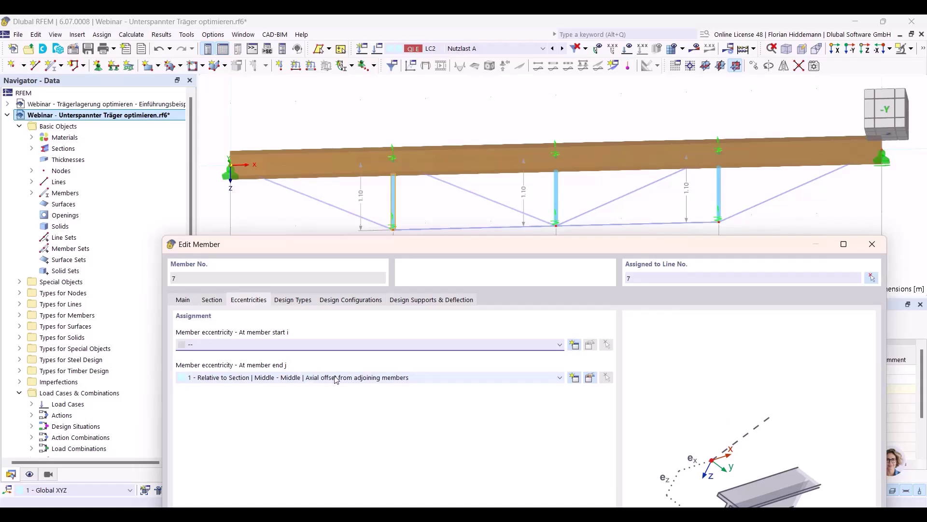
{"action": "left_click", "coordinate": [591, 378]}
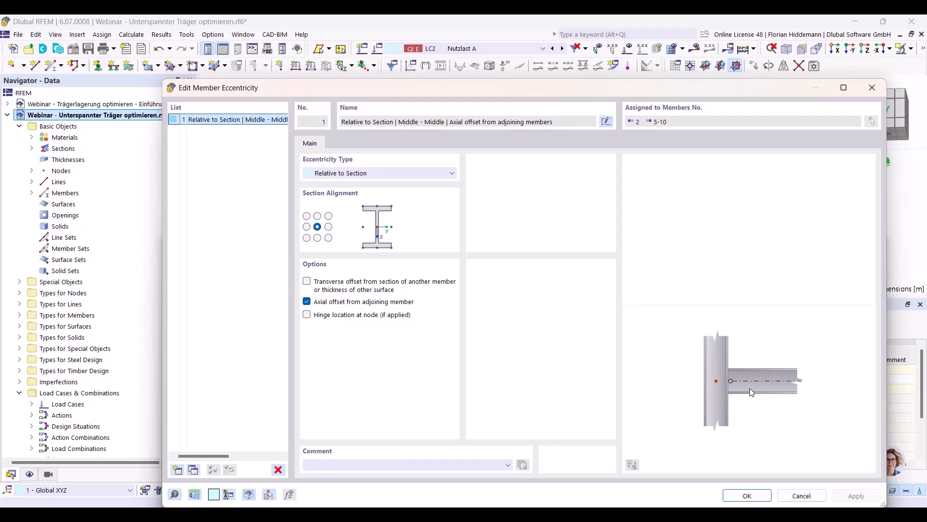
Compare the eccentricity preview without and with the axial offset from the adjoining member, keep the offset enabled, and close the member settings
{"action": "left_click", "coordinate": [308, 303]}
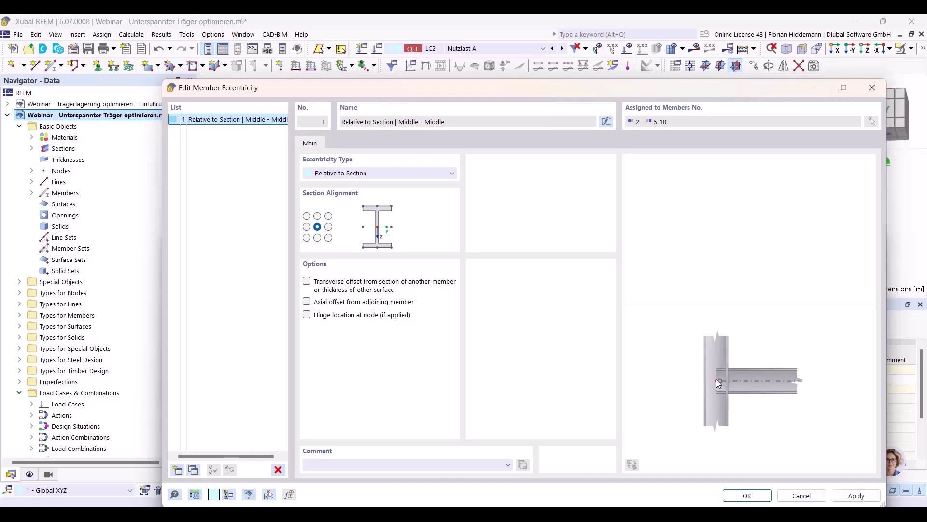
{"action": "left_click", "coordinate": [307, 301]}
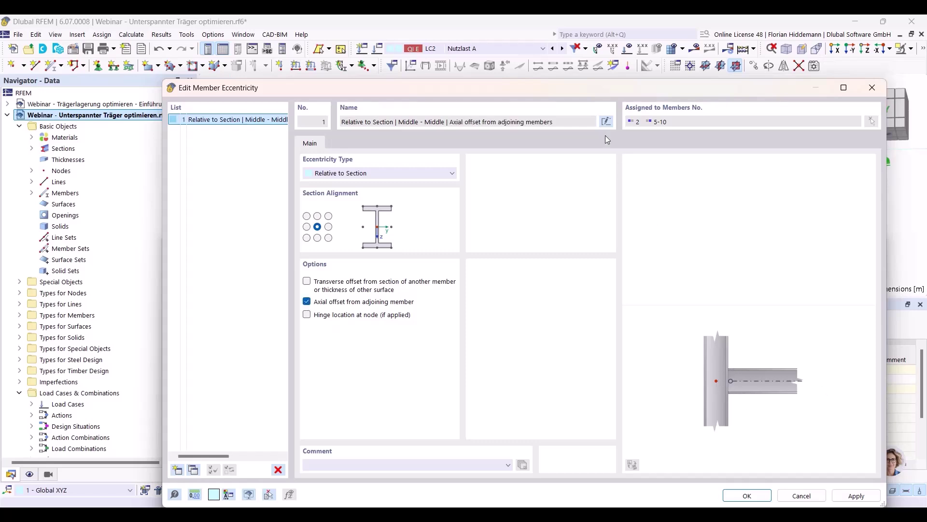
{"action": "left_click_drag", "start_coordinate": [581, 88], "coordinate": [567, 246]}
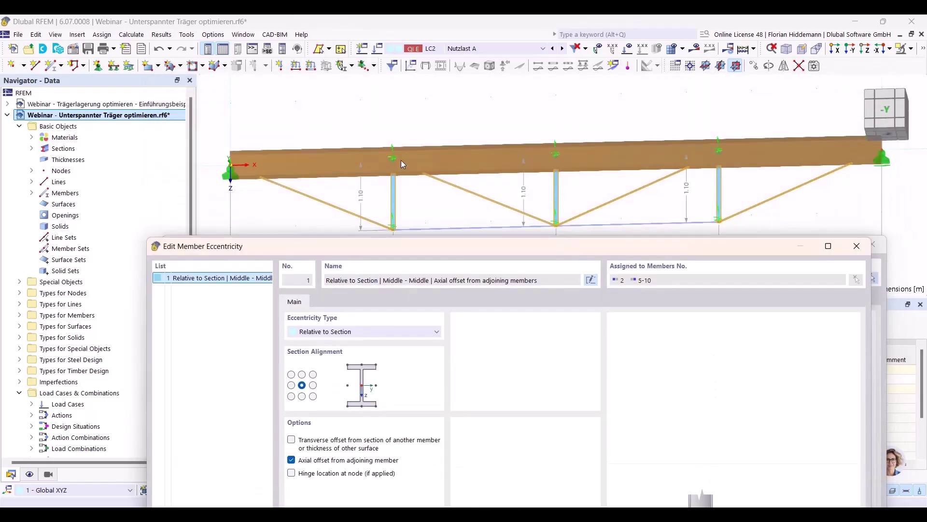
{"action": "left_click_drag", "start_coordinate": [448, 248], "coordinate": [440, 82]}
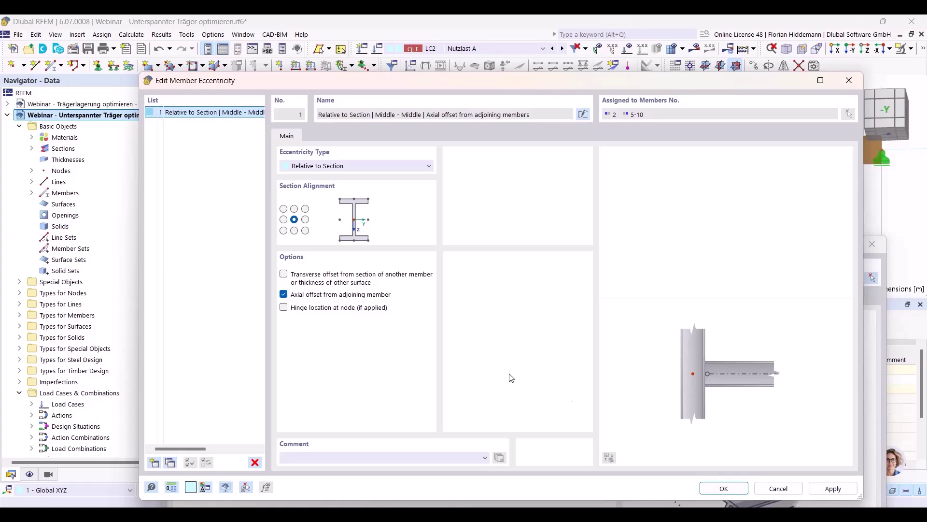
{"action": "left_click", "coordinate": [716, 486]}
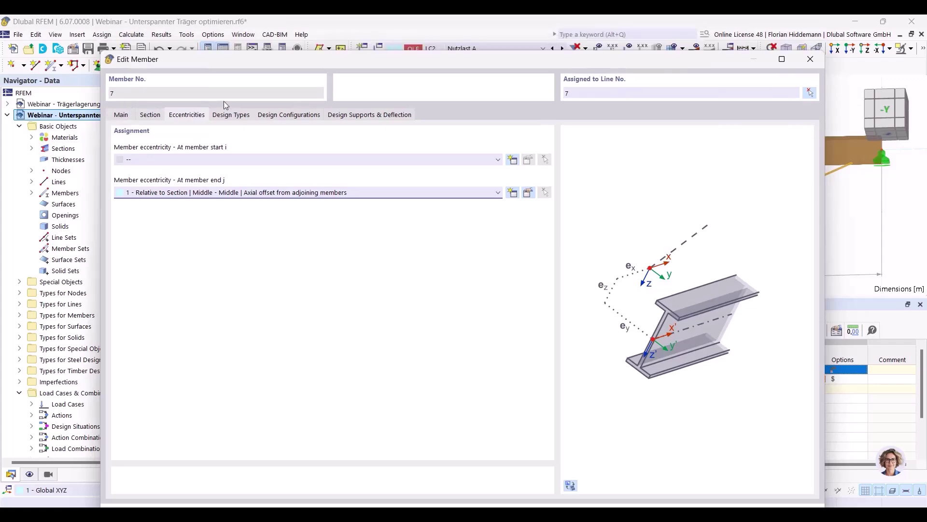
{"action": "double_click", "coordinate": [233, 46]}
{"action": "left_click", "coordinate": [789, 499]}
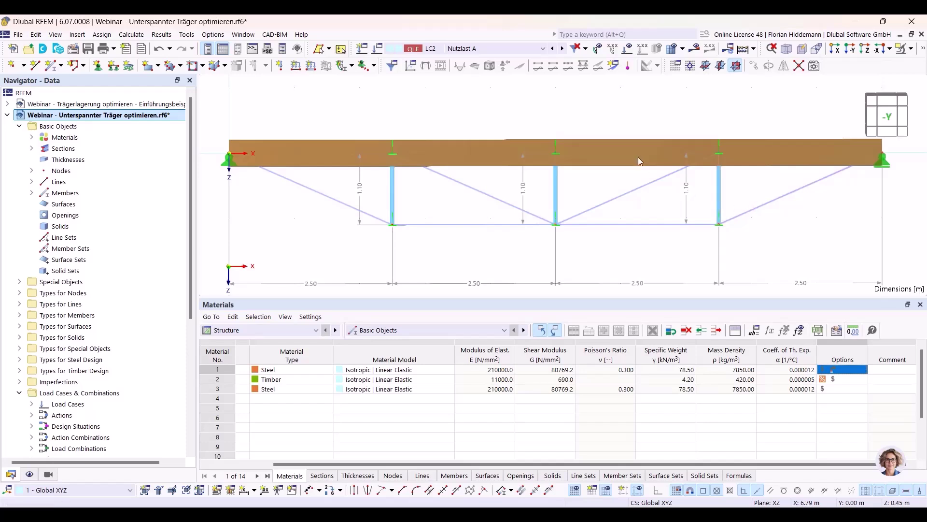
Review the particle swarm optimization settings and their values to optimize, then close them without changes
{"action": "middle_click_drag", "start_coordinate": [635, 123], "coordinate": [640, 104]}
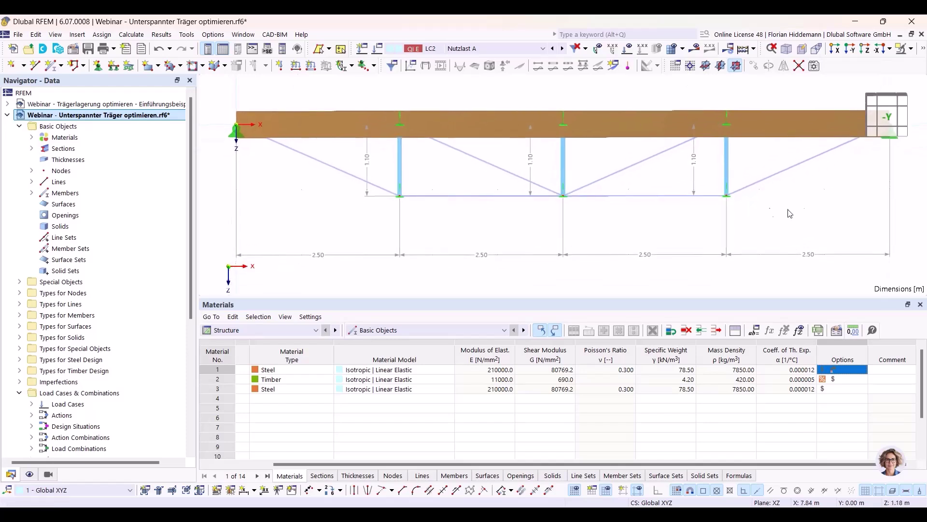
{"action": "scroll", "coordinate": [821, 199], "scroll_direction": "down", "scroll_amount": 2}
{"action": "middle_click_drag", "start_coordinate": [821, 199], "coordinate": [752, 214]}
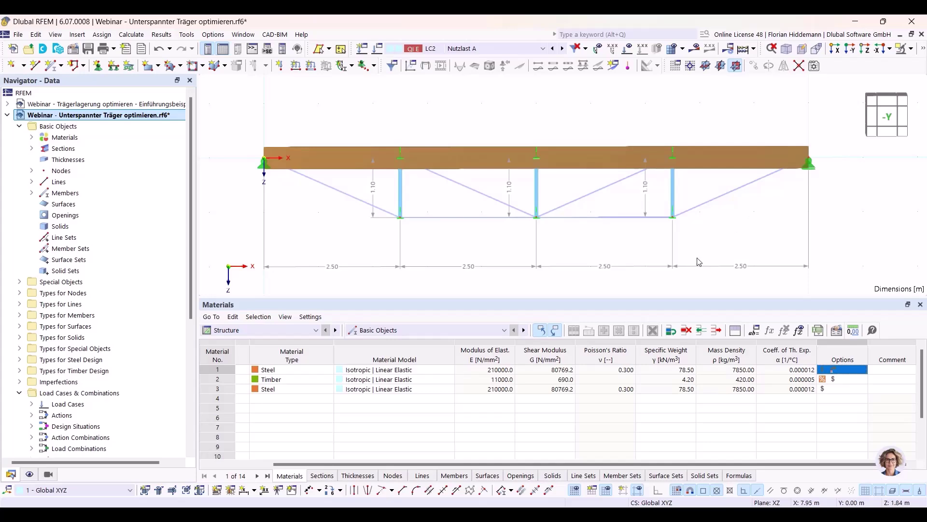
{"action": "left_click", "coordinate": [160, 35]}
{"action": "left_click", "coordinate": [160, 35]}
{"action": "left_click", "coordinate": [160, 35]}
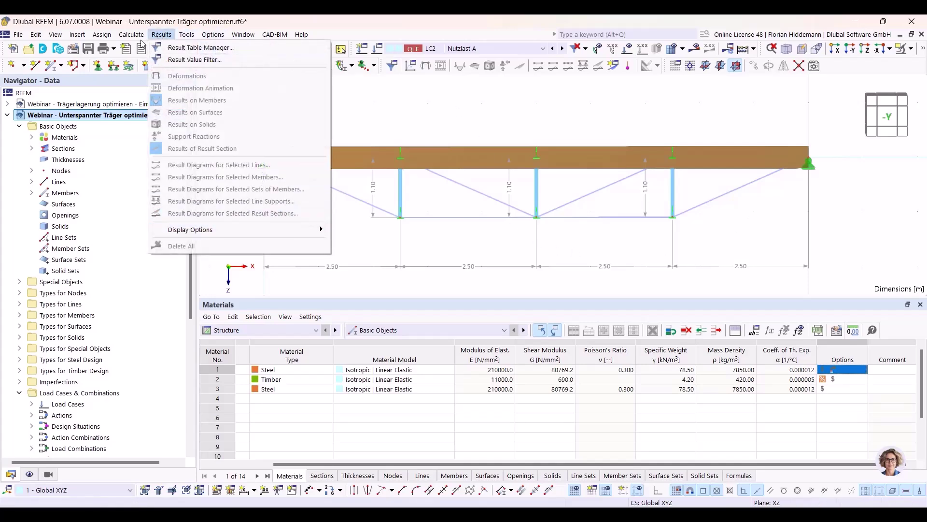
{"action": "mouse_move", "coordinate": [131, 34]}
{"action": "left_click", "coordinate": [184, 328]}
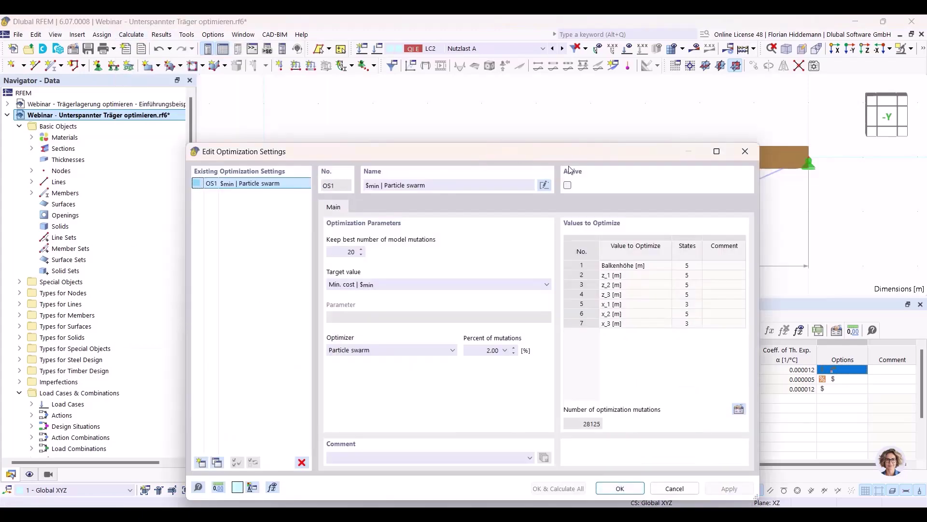
{"action": "left_click", "coordinate": [675, 489]}
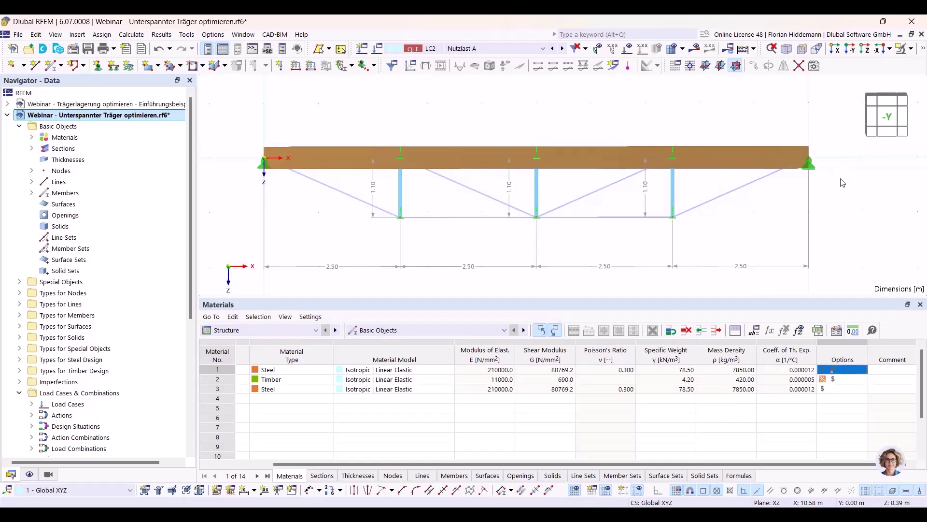
Calculate the model and enlarge the results table area to choose another result category
{"action": "key", "text": "F5"}
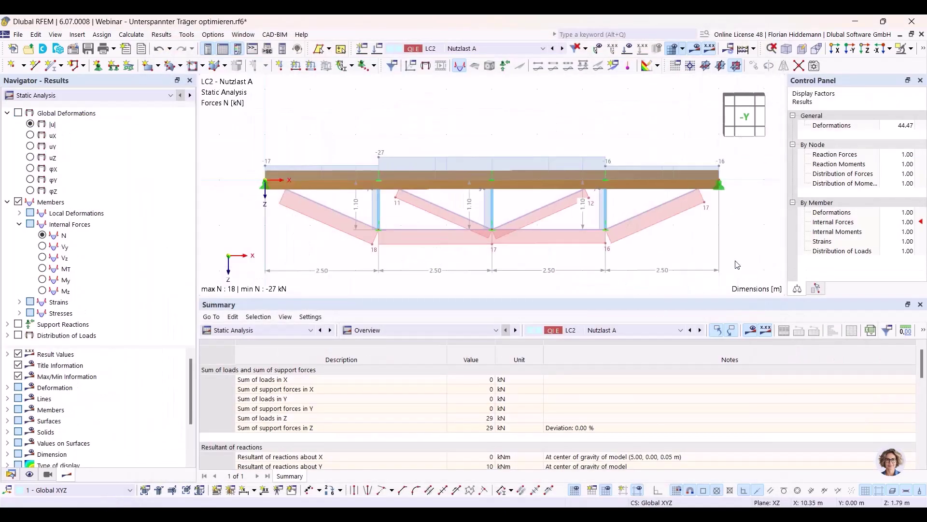
{"action": "middle_click_drag", "start_coordinate": [737, 265], "coordinate": [722, 222]}
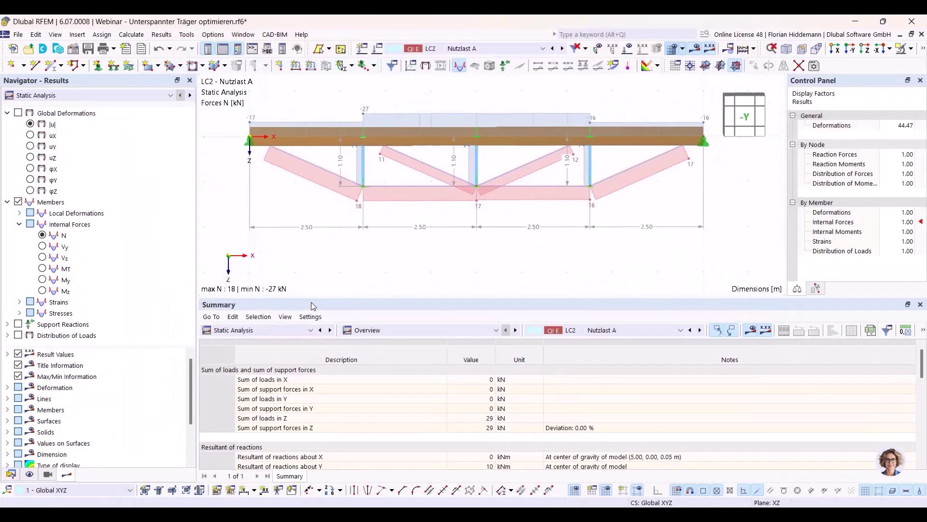
{"action": "left_click_drag", "start_coordinate": [310, 296], "coordinate": [310, 261]}
{"action": "left_click", "coordinate": [296, 294]}
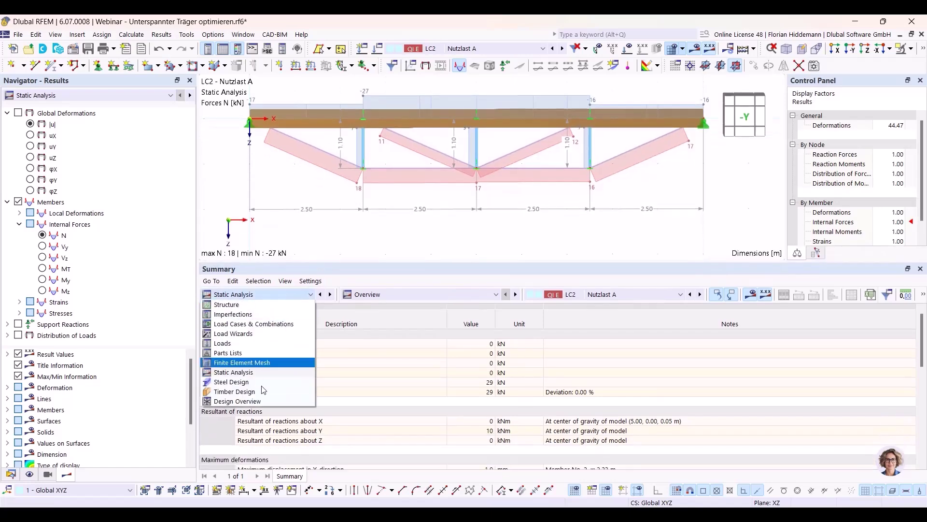
Display the Design Overview table and review the design check ratios of the steel and timber members
{"action": "left_click", "coordinate": [257, 403]}
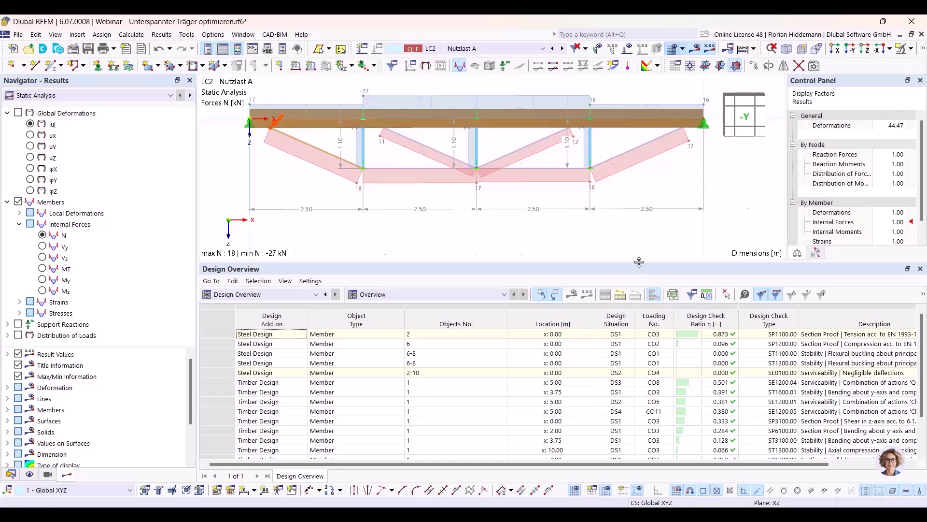
{"action": "left_click_drag", "start_coordinate": [639, 262], "coordinate": [639, 250]}
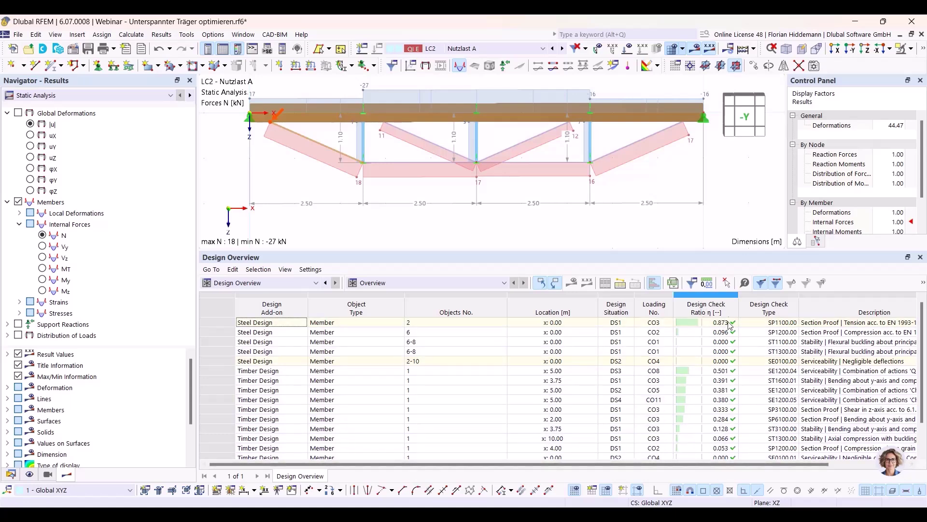
{"action": "left_click_drag", "start_coordinate": [632, 249], "coordinate": [633, 307]}
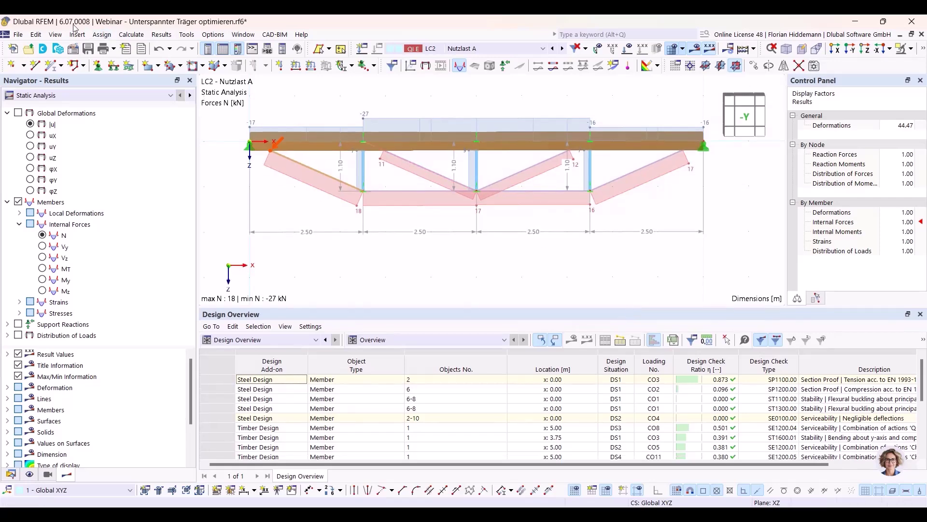
Set the global parameters z_1, z_2 and z_3 to 0.30 m and apply them to the model
{"action": "left_click", "coordinate": [36, 34]}
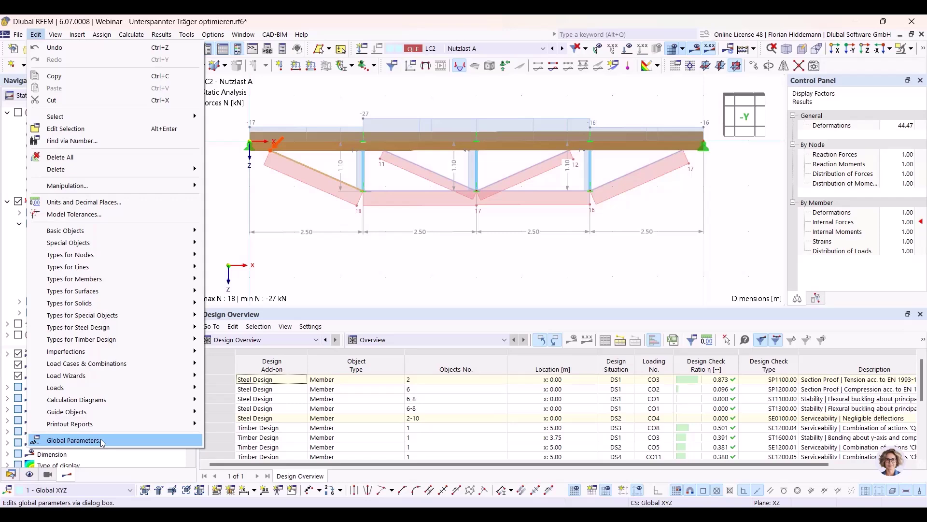
{"action": "left_click", "coordinate": [103, 443]}
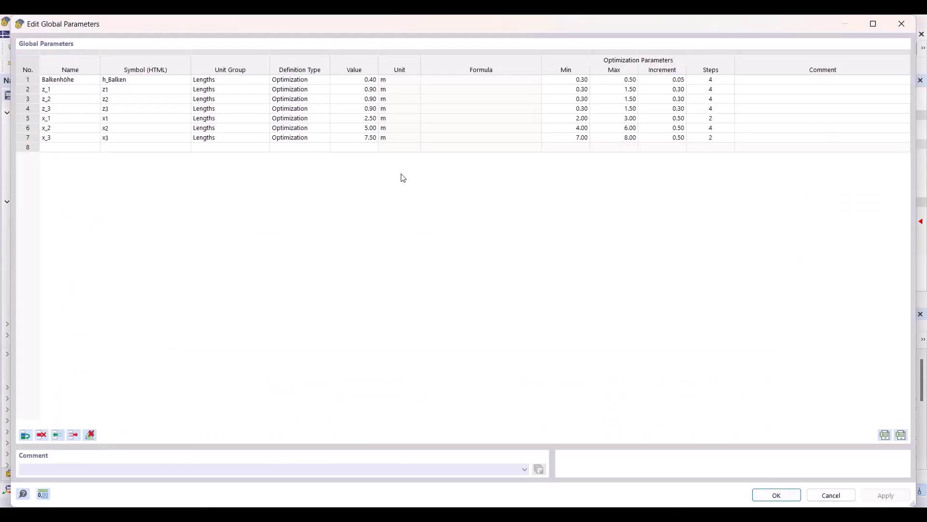
{"action": "left_click", "coordinate": [359, 89]}
{"action": "left_click_drag", "start_coordinate": [514, 24], "coordinate": [542, 91]}
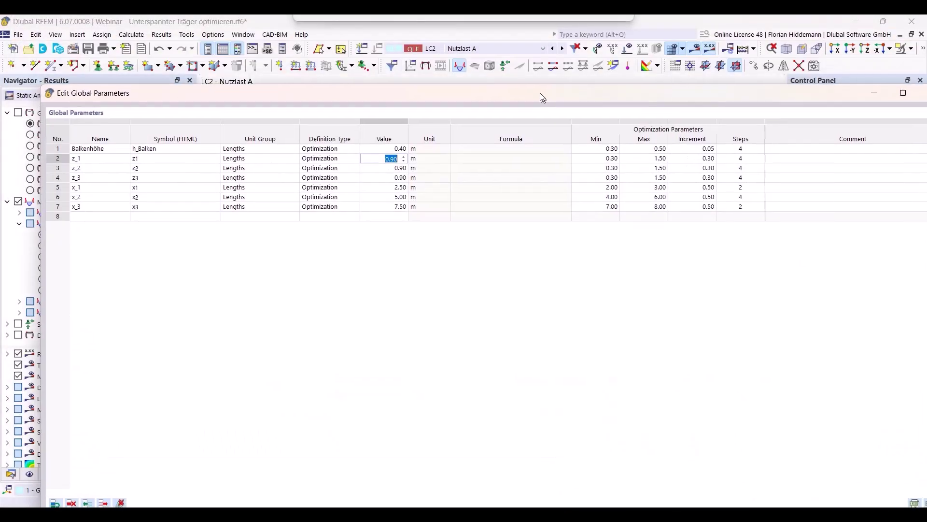
{"action": "left_click_drag", "start_coordinate": [42, 83], "coordinate": [206, 268]}
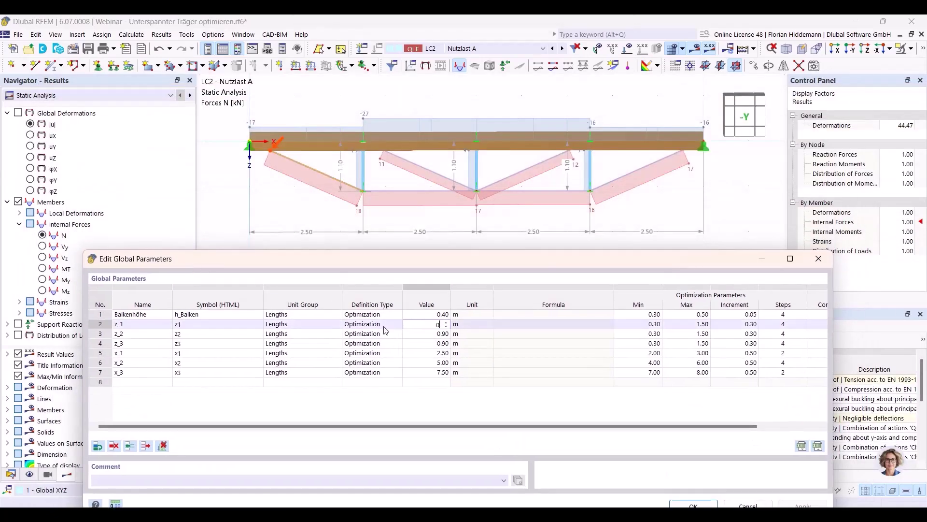
{"action": "left_click", "coordinate": [433, 335]}
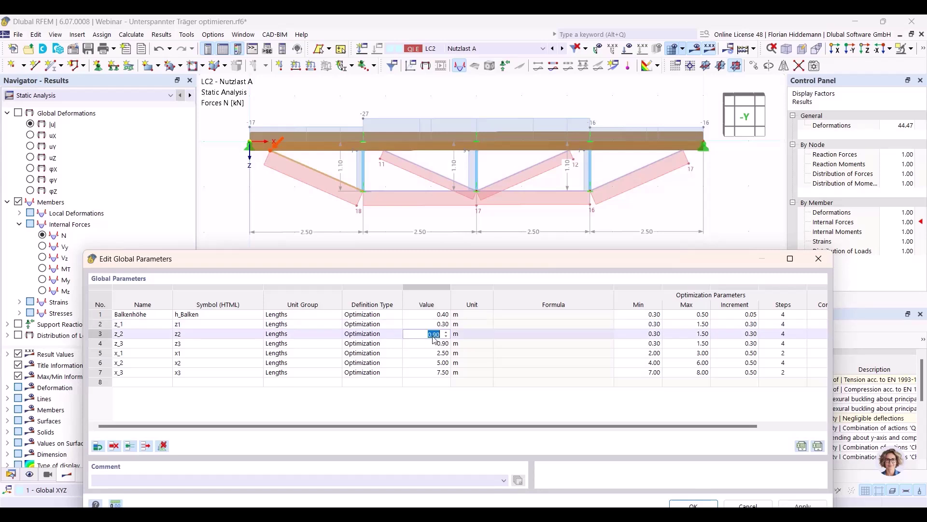
{"action": "type", "text": "0.3"}
{"action": "left_click", "coordinate": [432, 344]}
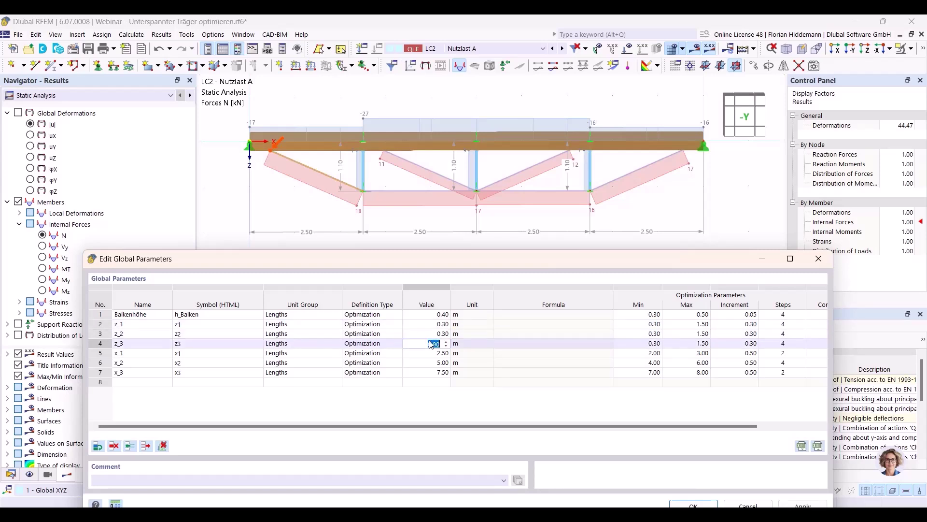
{"action": "key", "text": "Return"}
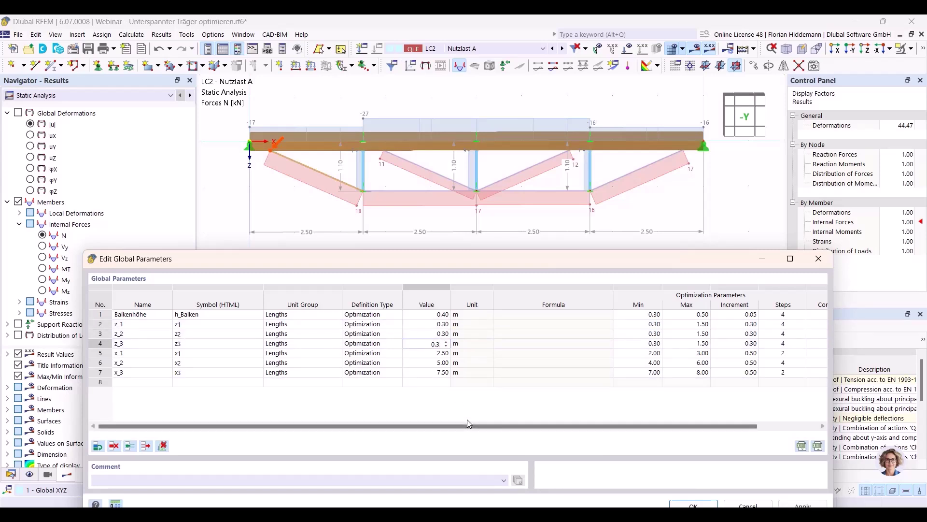
{"action": "left_click_drag", "start_coordinate": [475, 261], "coordinate": [437, 206]}
{"action": "left_click", "coordinate": [765, 452]}
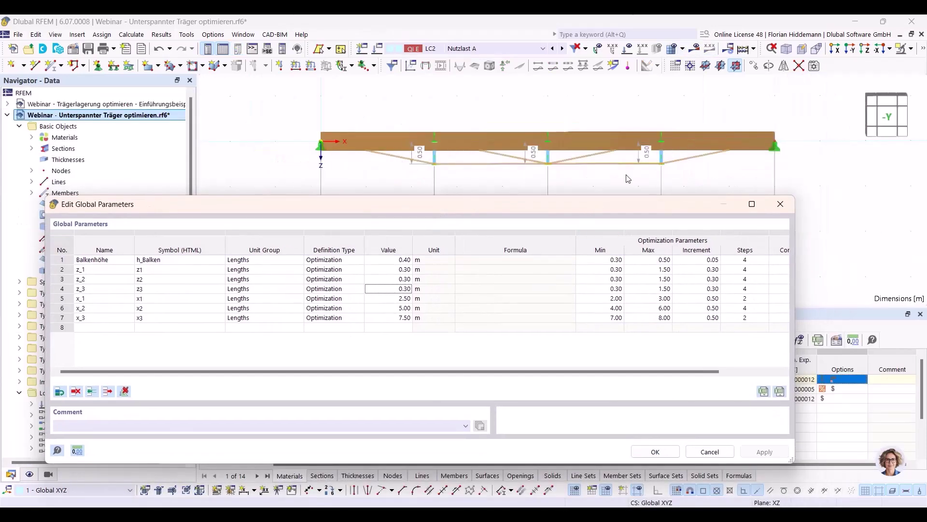
{"action": "left_click", "coordinate": [654, 451]}
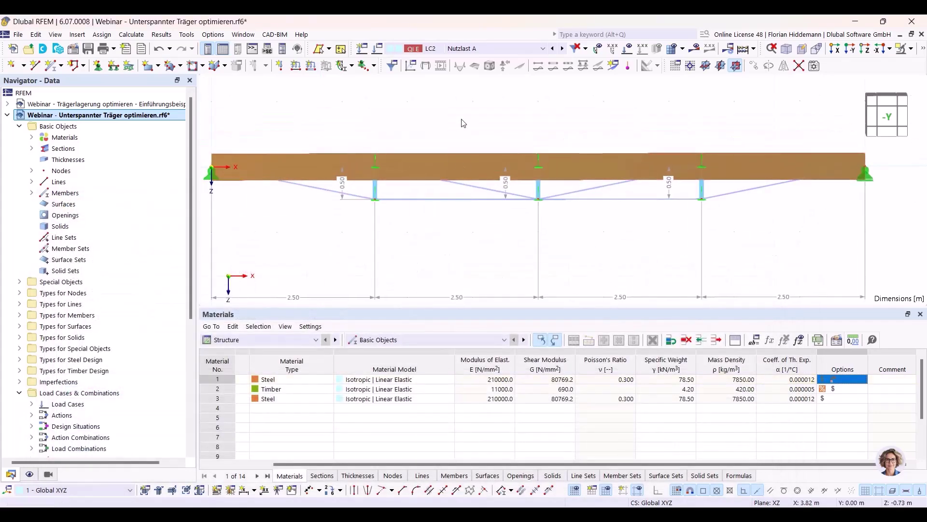
Recalculate the model with the shortened struts and show its Design Overview in an enlarged results table
{"action": "key", "text": "F5"}
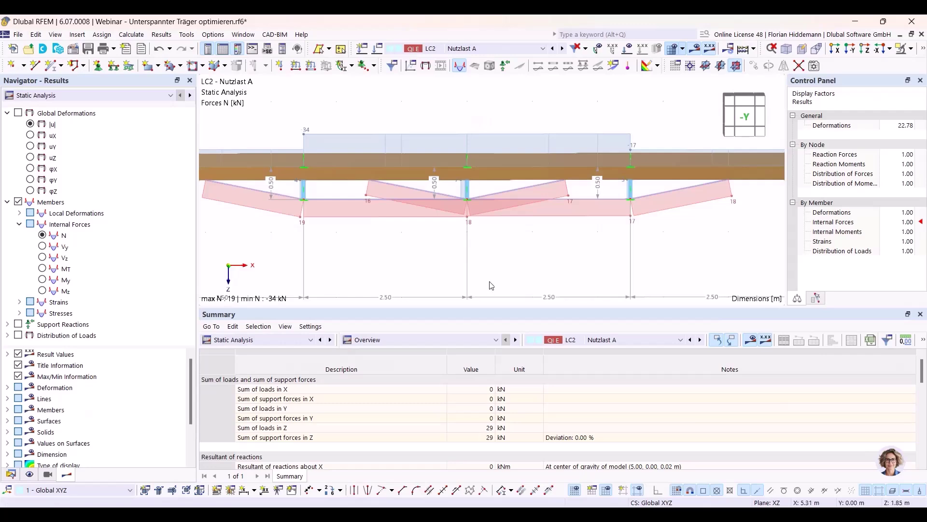
{"action": "scroll", "coordinate": [491, 289], "scroll_direction": "down", "scroll_amount": 2}
{"action": "left_click", "coordinate": [261, 339]}
{"action": "left_click", "coordinate": [256, 447]}
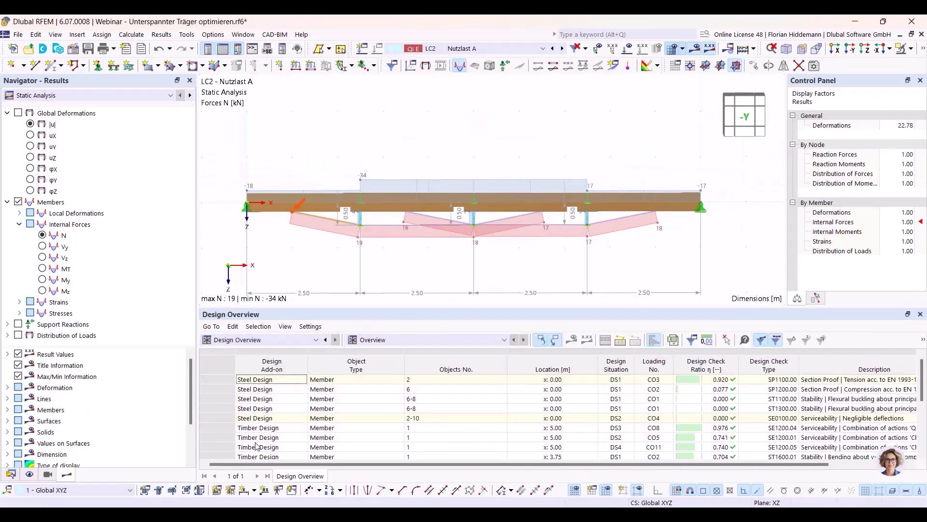
{"action": "left_click_drag", "start_coordinate": [616, 307], "coordinate": [618, 233]}
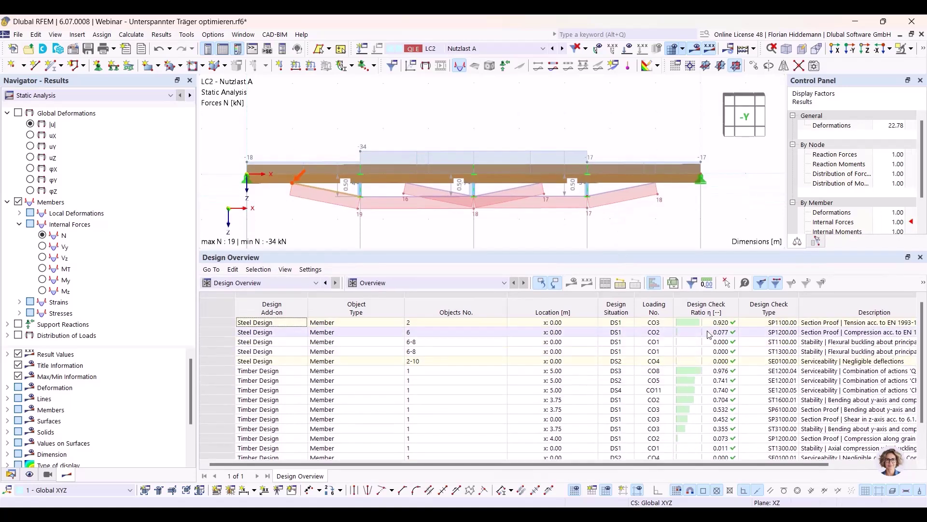
Display the normal forces for design situation DS1, followed by load combination CO3
{"action": "left_click", "coordinate": [453, 49]}
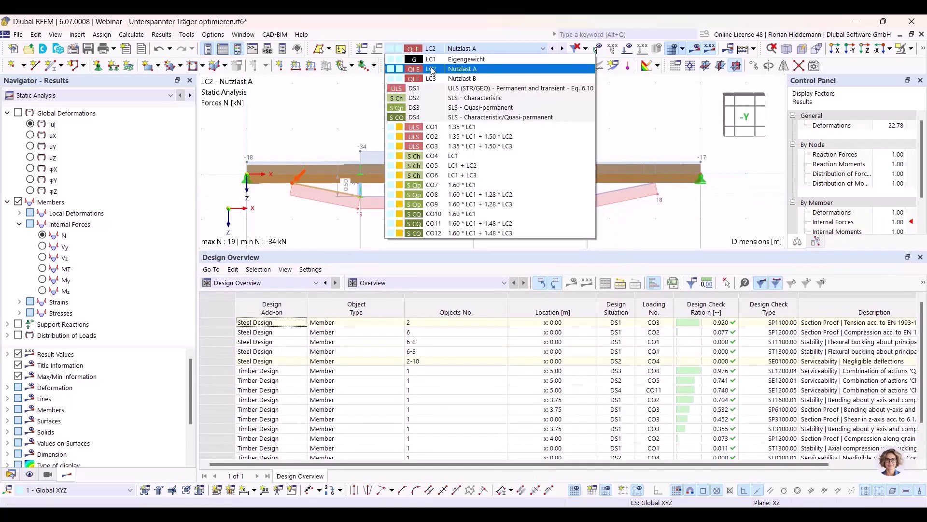
{"action": "left_click", "coordinate": [432, 89]}
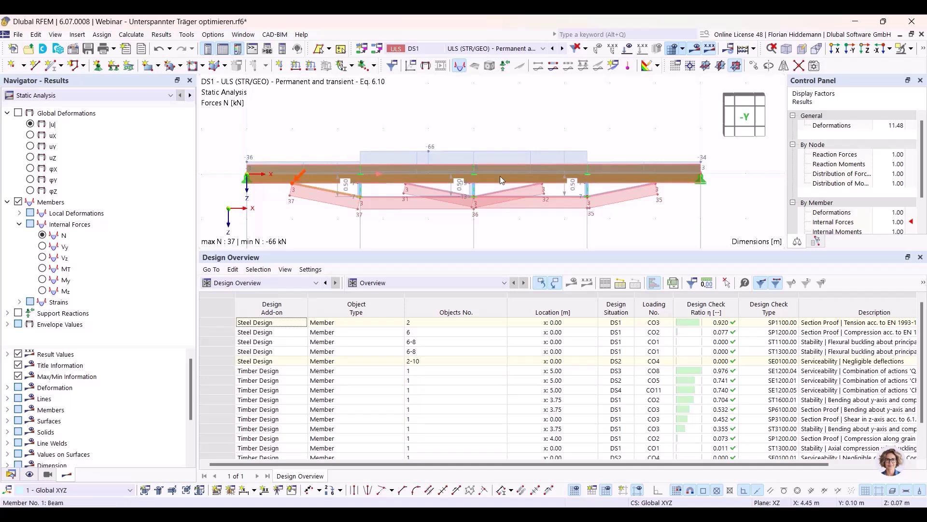
{"action": "left_click", "coordinate": [443, 48]}
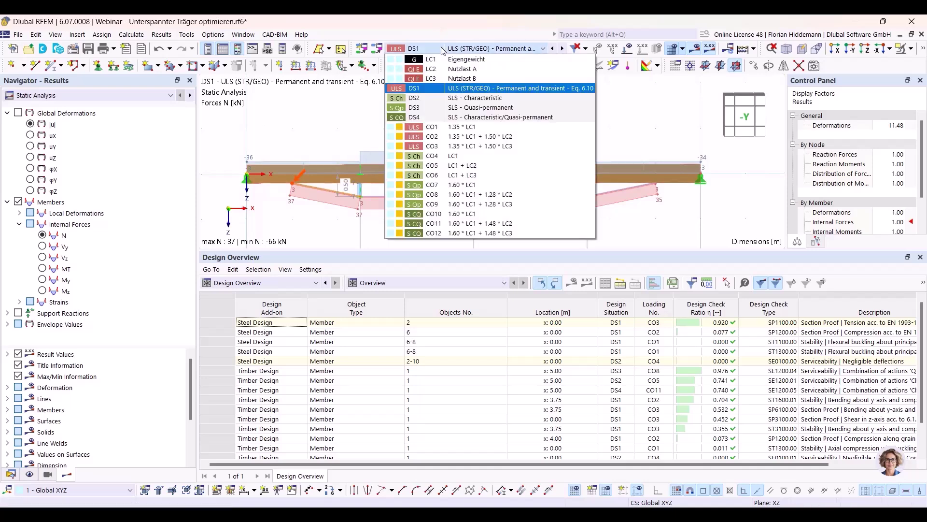
{"action": "left_click", "coordinate": [454, 145]}
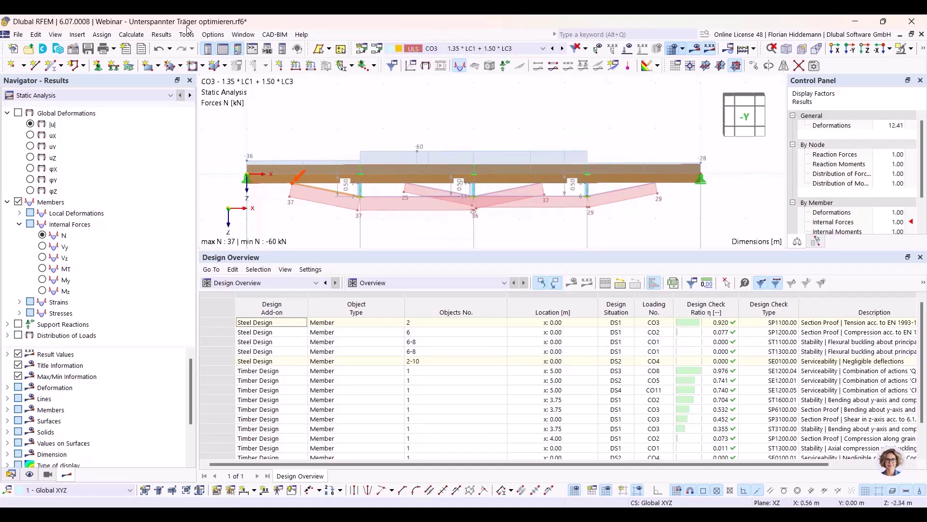
Set the global parameter Balkenhöhe to 0.30 m and apply it to the model
{"action": "left_click", "coordinate": [36, 34]}
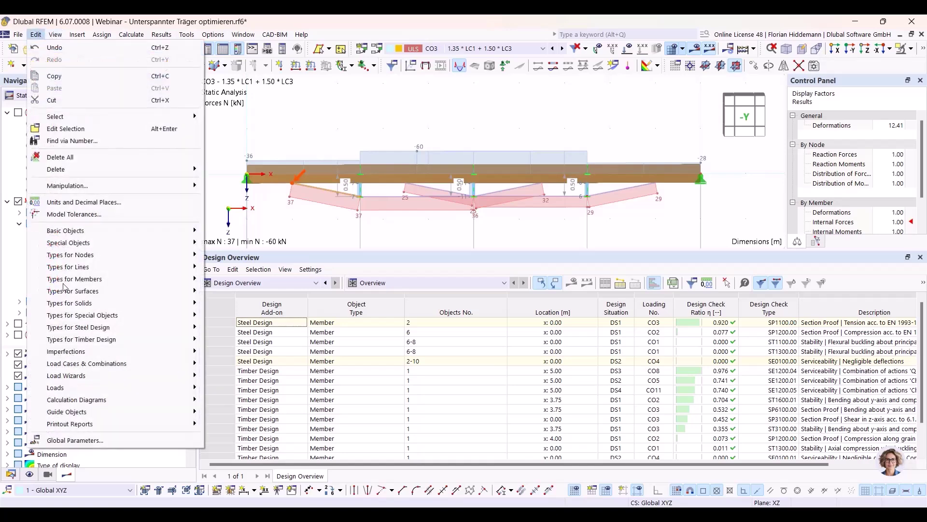
{"action": "left_click", "coordinate": [77, 440]}
{"action": "left_click", "coordinate": [400, 262]}
{"action": "left_click", "coordinate": [400, 261]}
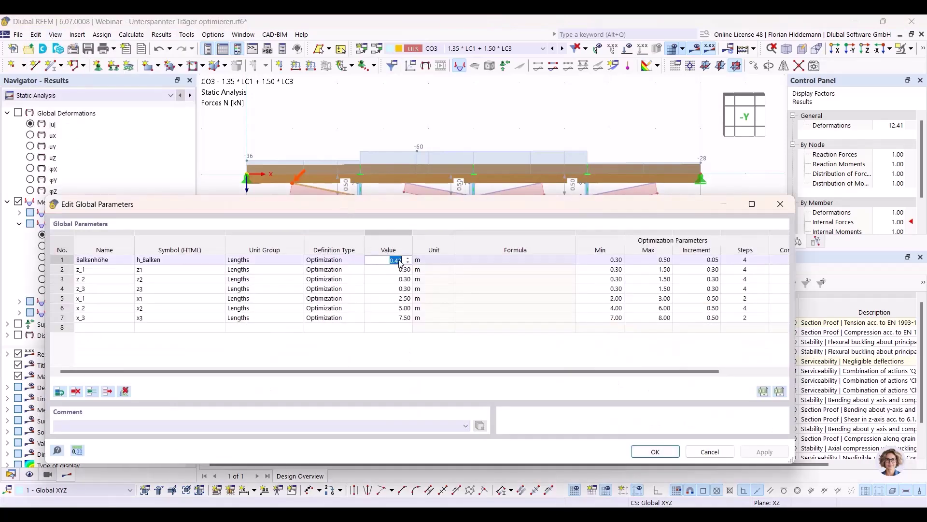
{"action": "type", "text": "0.3"}
{"action": "key", "text": "Return"}
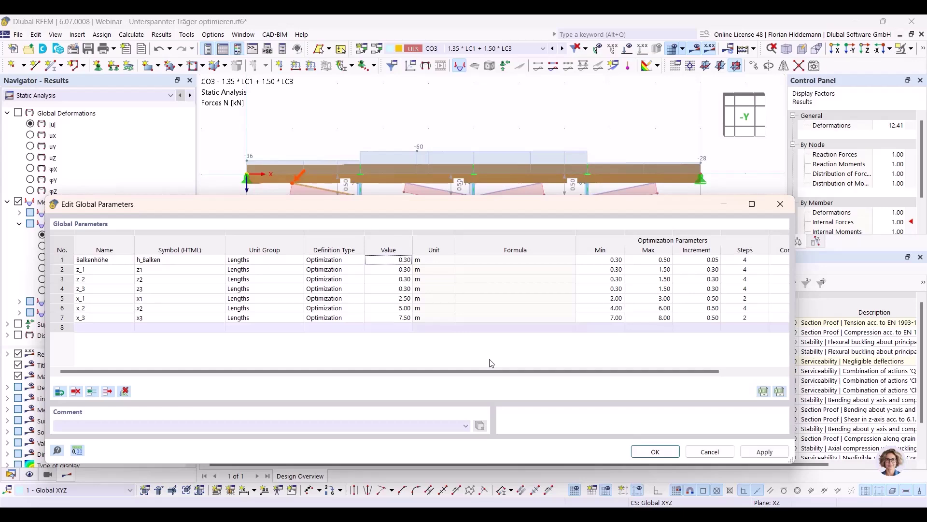
{"action": "left_click", "coordinate": [655, 452]}
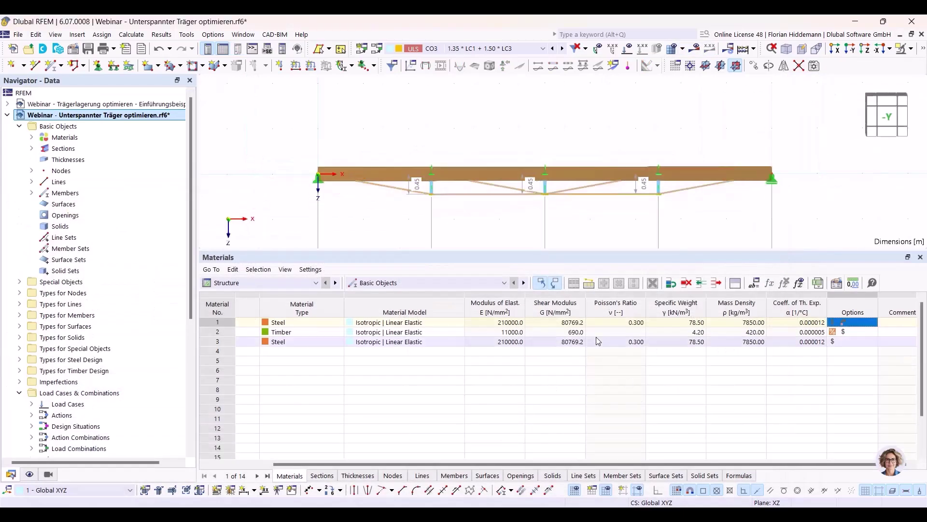
Recalculate the model with the reduced beam height and show its Design Overview results
{"action": "key", "text": "F5"}
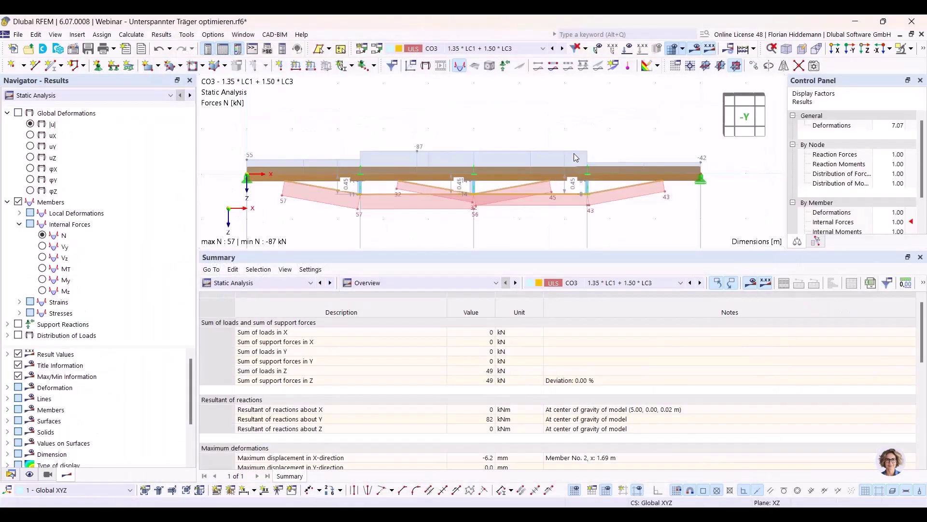
{"action": "left_click", "coordinate": [264, 283]}
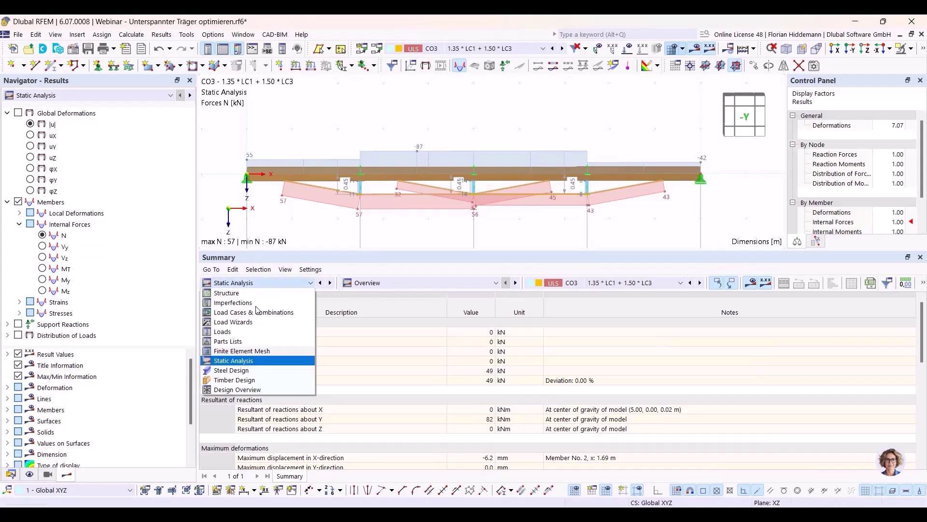
{"action": "left_click", "coordinate": [241, 387]}
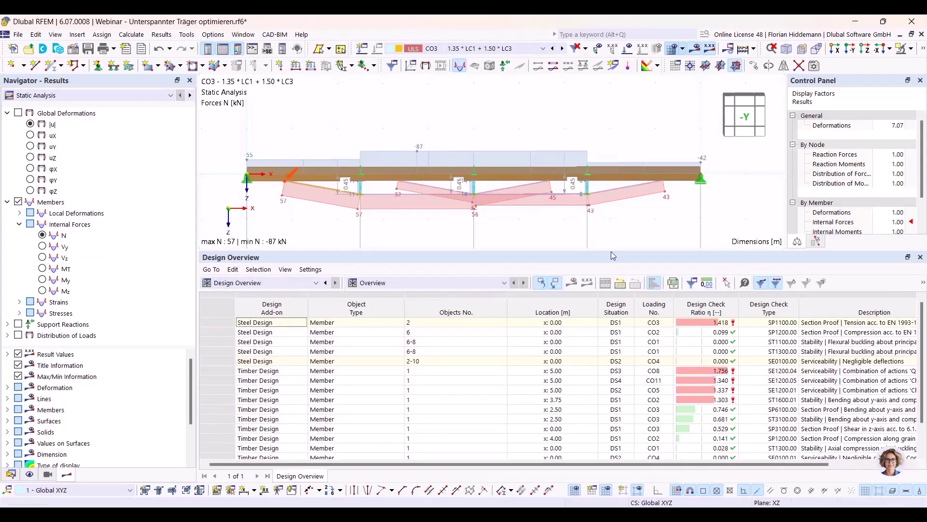
{"action": "middle_click_drag", "start_coordinate": [462, 227], "coordinate": [462, 195]}
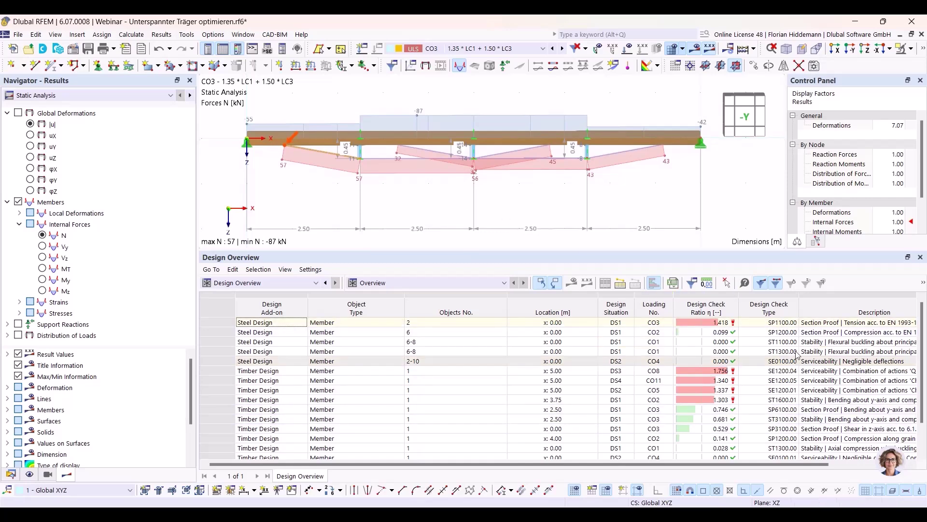
Locate the steel tension, timber quasi-permanent serviceability and bending stability checks on the model, and inspect the beam in 3D and from -Y
{"action": "left_click", "coordinate": [823, 322]}
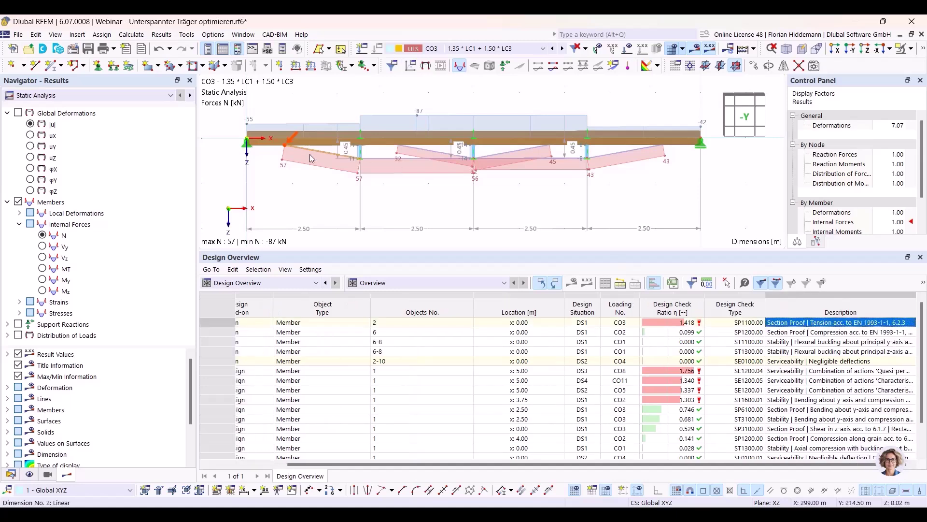
{"action": "left_click", "coordinate": [872, 372]}
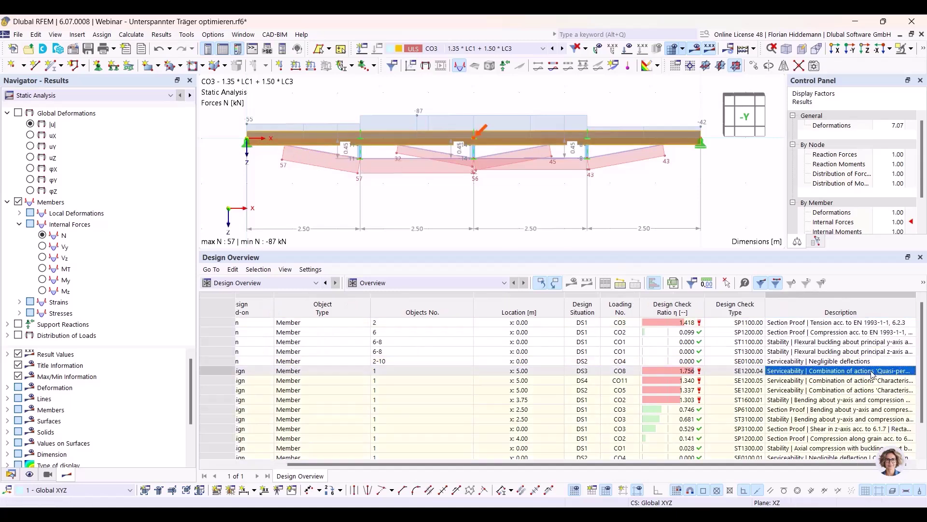
{"action": "left_click", "coordinate": [792, 400]}
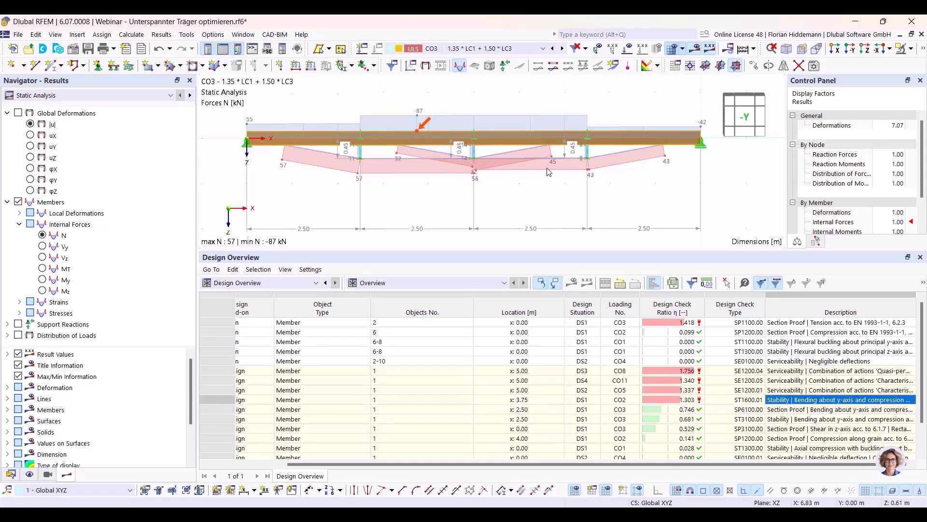
{"action": "middle_click_drag", "start_coordinate": [525, 192], "coordinate": [397, 136], "text": "ctrl"}
{"action": "scroll", "coordinate": [397, 136], "scroll_direction": "up", "scroll_amount": 2}
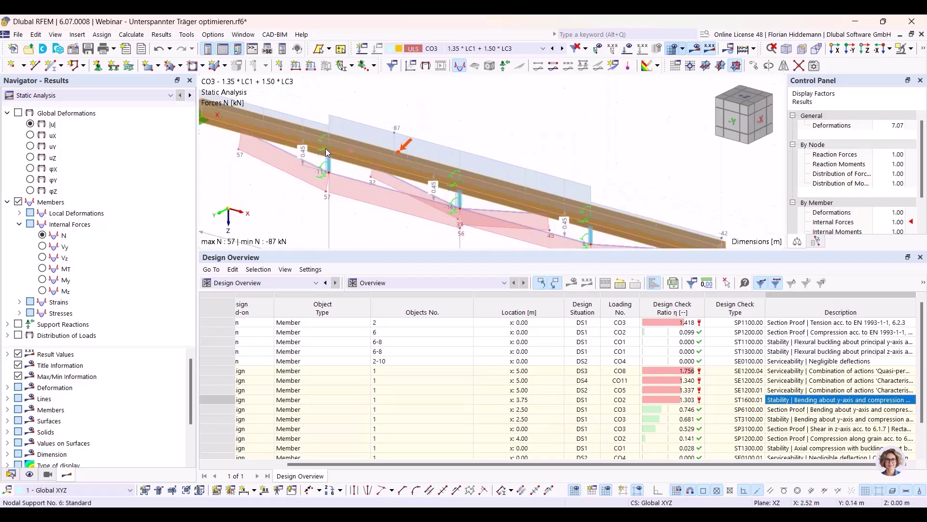
{"action": "left_click", "coordinate": [850, 48]}
{"action": "left_click", "coordinate": [851, 50]}
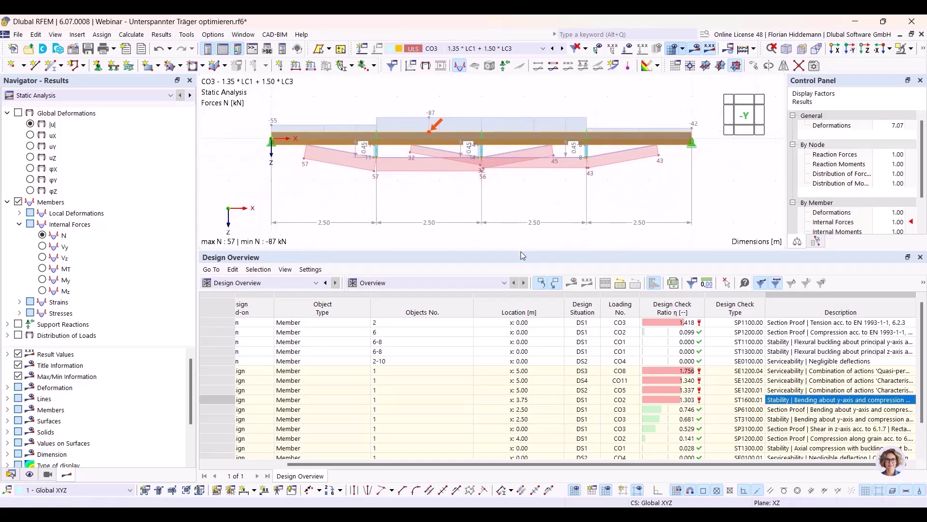
{"action": "left_click_drag", "start_coordinate": [522, 256], "coordinate": [520, 288]}
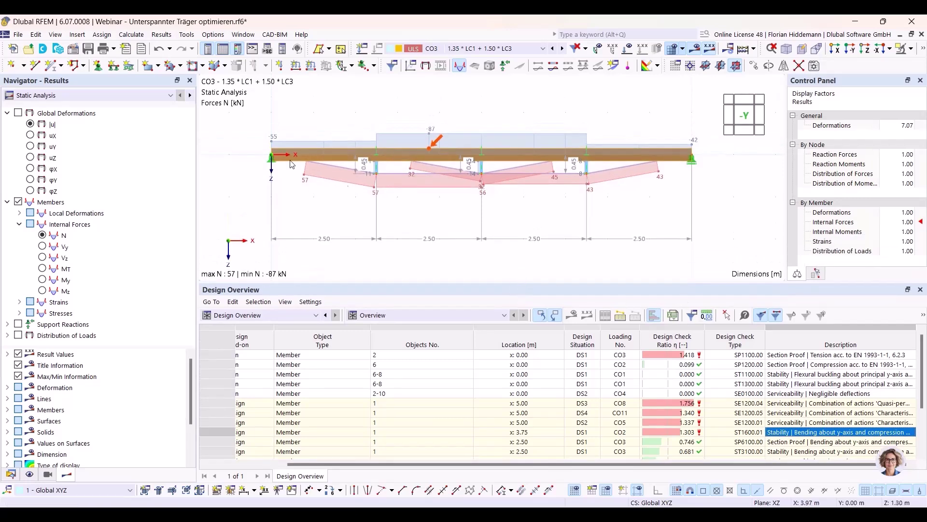
Activate the minimum-cost particle swarm optimization setting OS1 and calculate everything
{"action": "left_click", "coordinate": [130, 34]}
{"action": "left_click", "coordinate": [164, 327]}
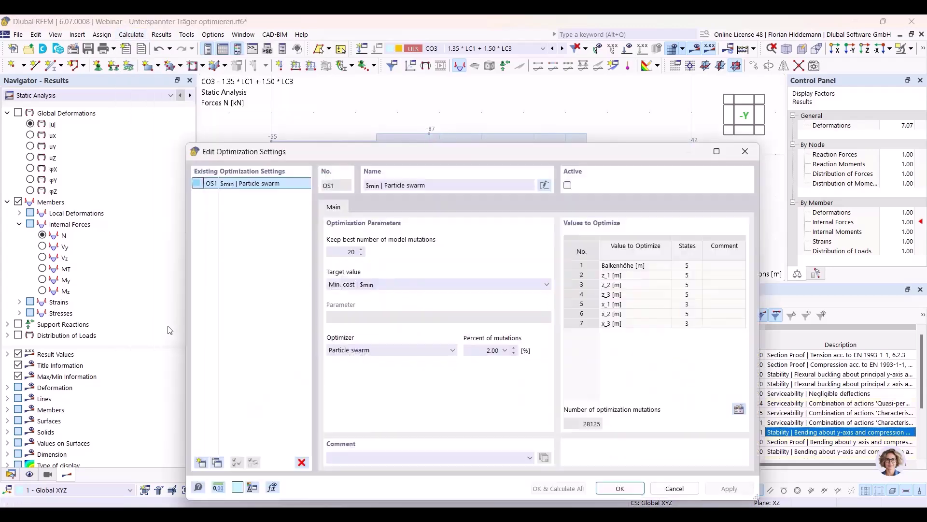
{"action": "left_click", "coordinate": [568, 185]}
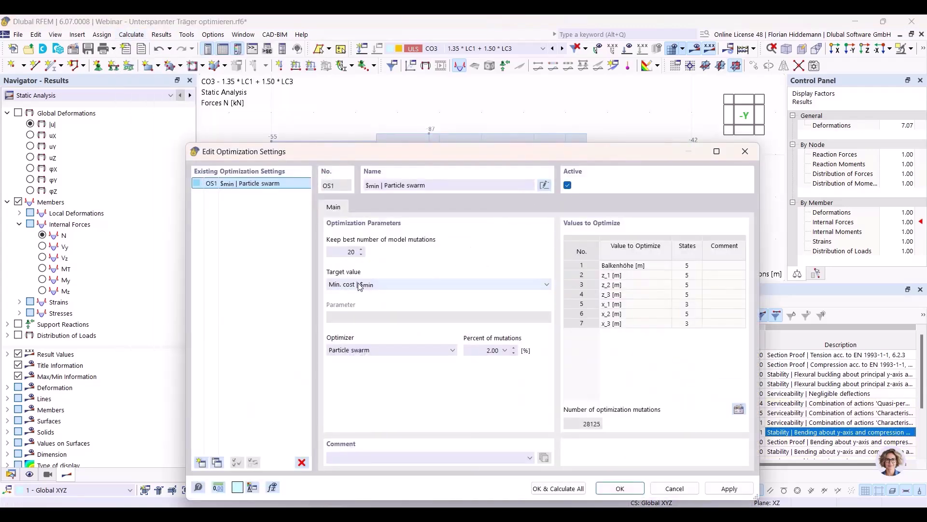
{"action": "left_click", "coordinate": [555, 488]}
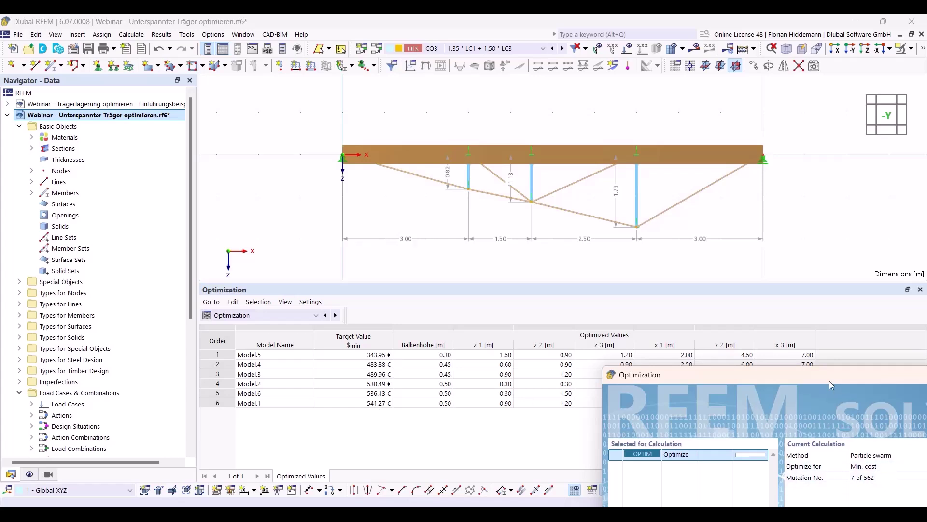
Cancel the running optimization early and close the cancellation notice, leaving the ranked model mutations listed
{"action": "left_click_drag", "start_coordinate": [830, 379], "coordinate": [466, 78]}
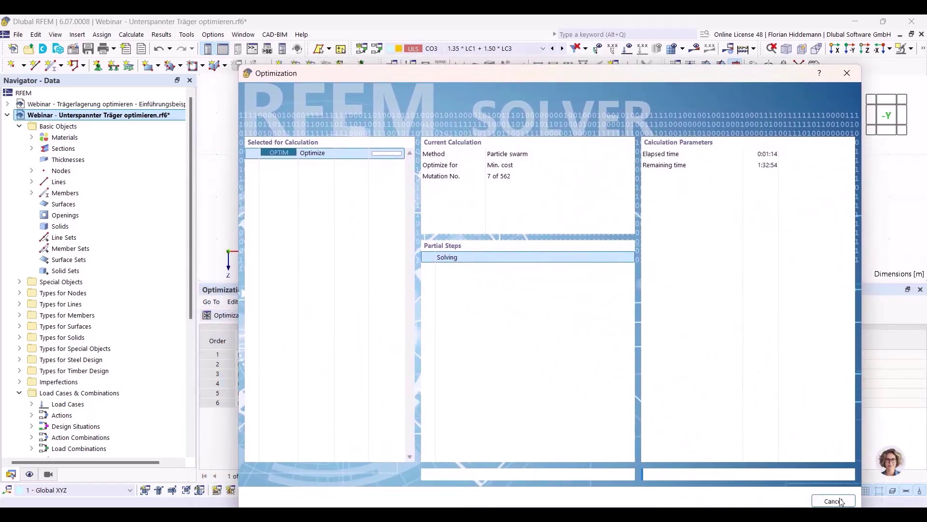
{"action": "left_click", "coordinate": [841, 501]}
{"action": "left_click", "coordinate": [538, 353]}
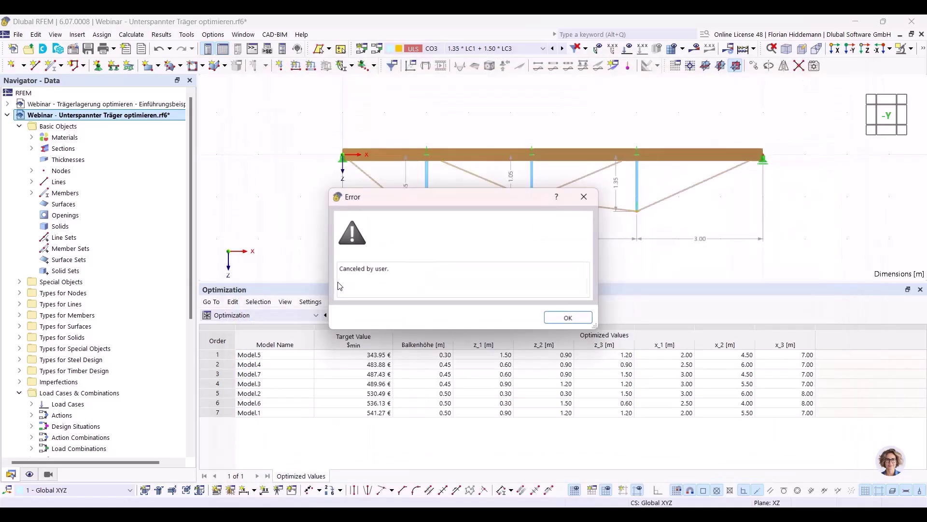
{"action": "left_click", "coordinate": [567, 318]}
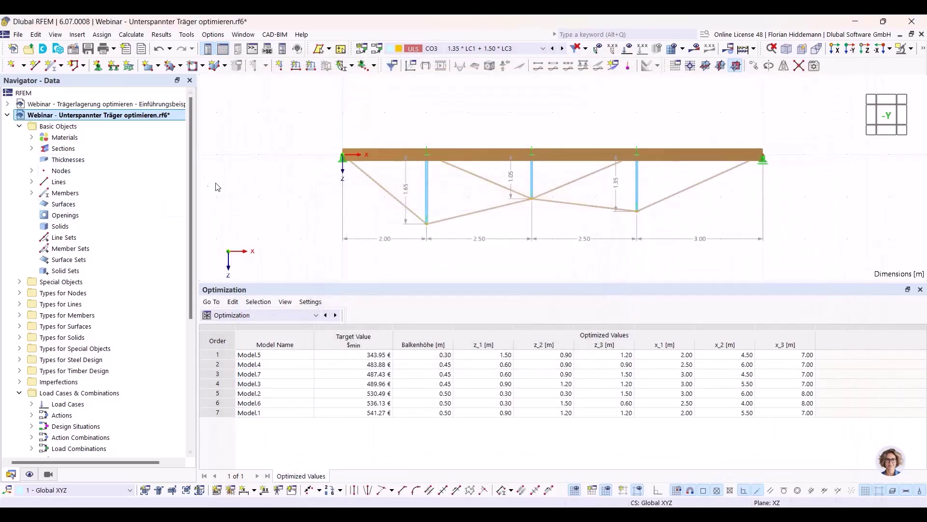
Switch to the model Webinar - Unterspannter Träger optimieren - Ergebnisse.rf6 and look through its ranked optimization variants
{"action": "left_click", "coordinate": [8, 115]}
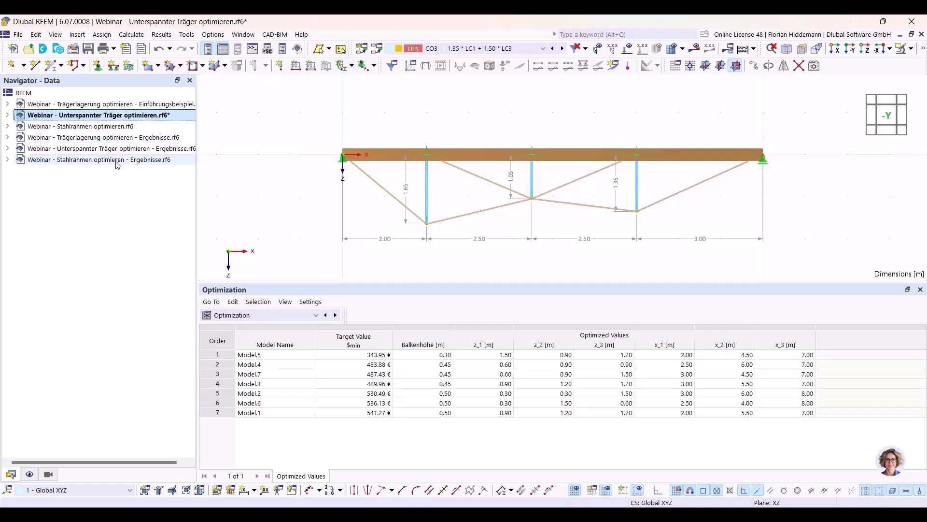
{"action": "double_click", "coordinate": [103, 149]}
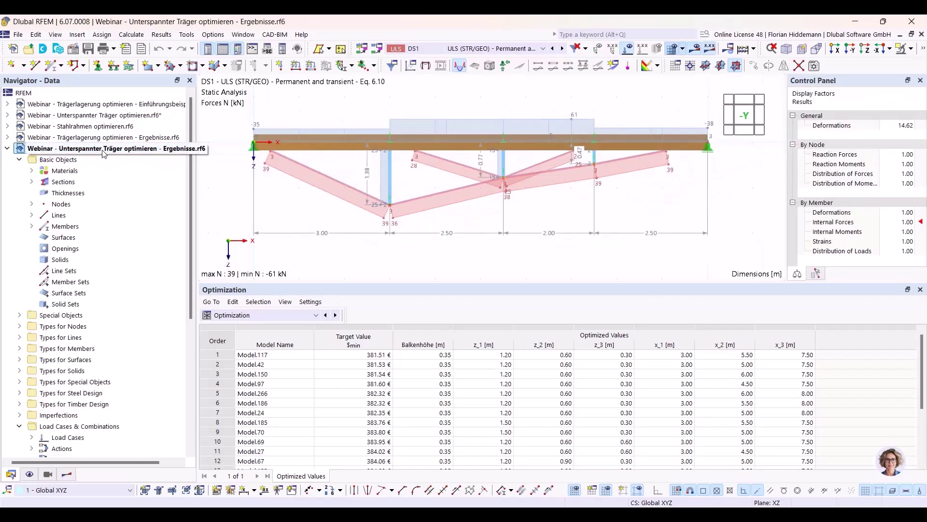
{"action": "scroll", "coordinate": [300, 440], "scroll_direction": "down", "scroll_amount": 5}
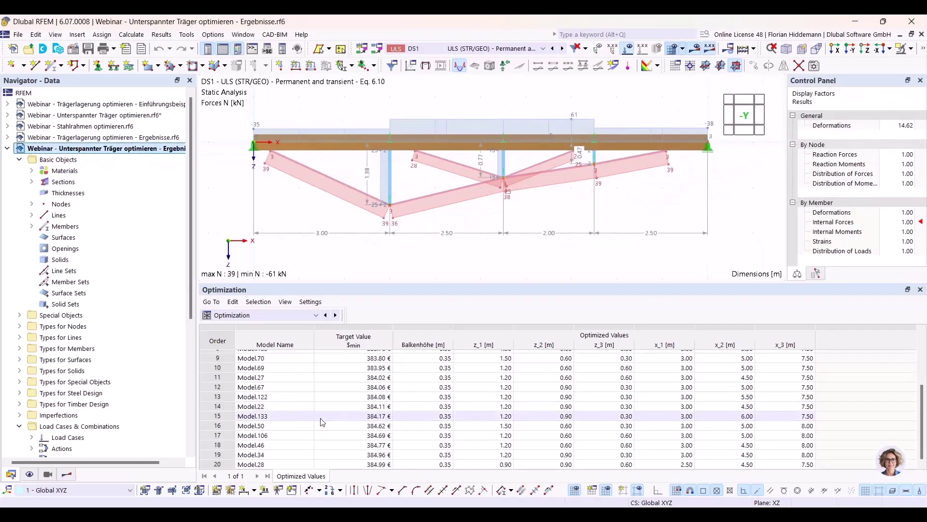
{"action": "scroll", "coordinate": [300, 437], "scroll_direction": "up", "scroll_amount": 5}
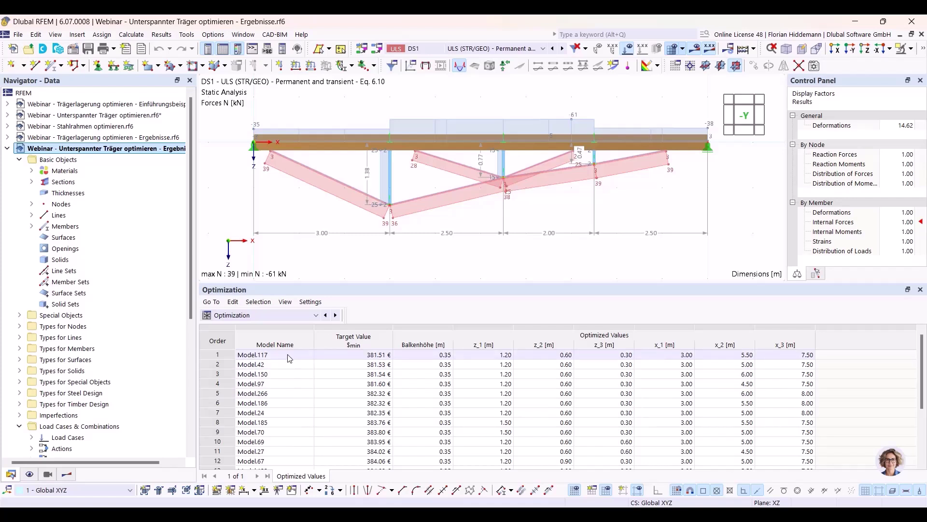
{"action": "left_click_drag", "start_coordinate": [304, 283], "coordinate": [305, 296]}
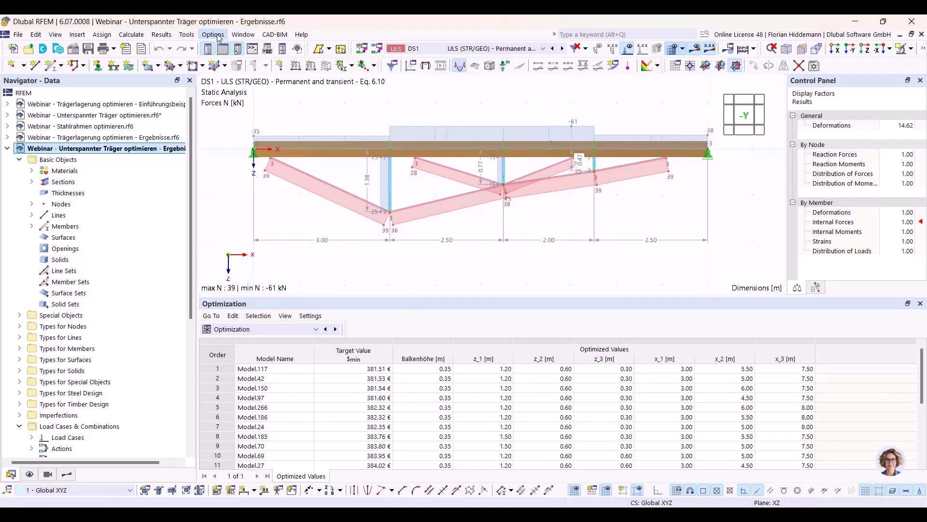
Review the virtual machine options for calculating the model in the cloud, and close them without starting a calculation
{"action": "left_click", "coordinate": [143, 34]}
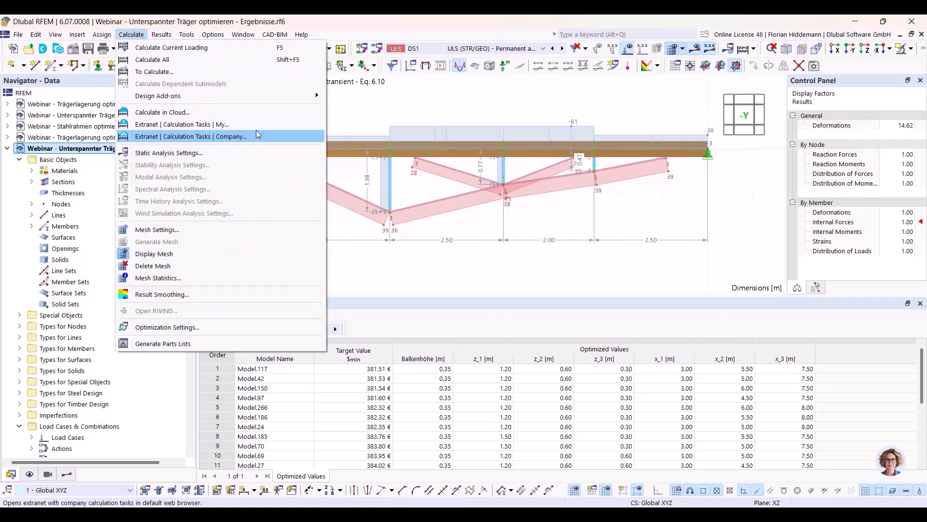
{"action": "left_click", "coordinate": [236, 115]}
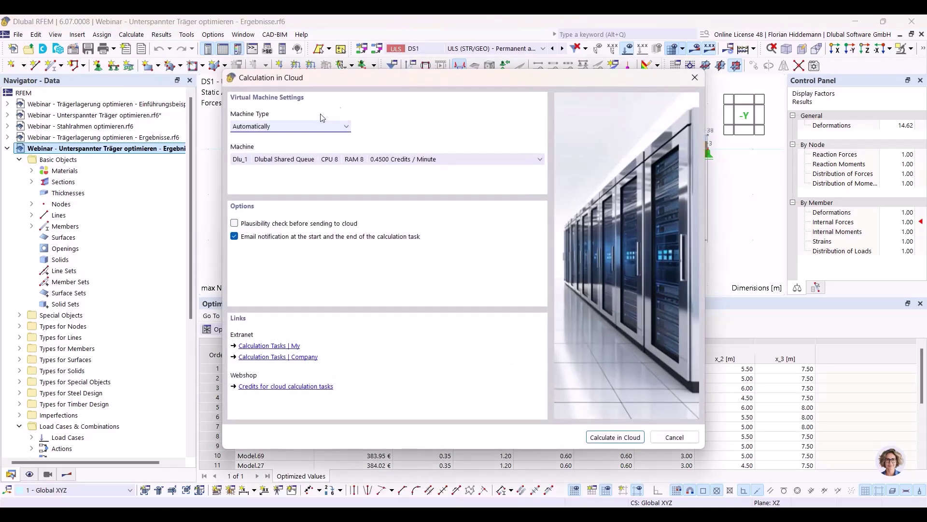
{"action": "left_click_drag", "start_coordinate": [349, 81], "coordinate": [455, 100]}
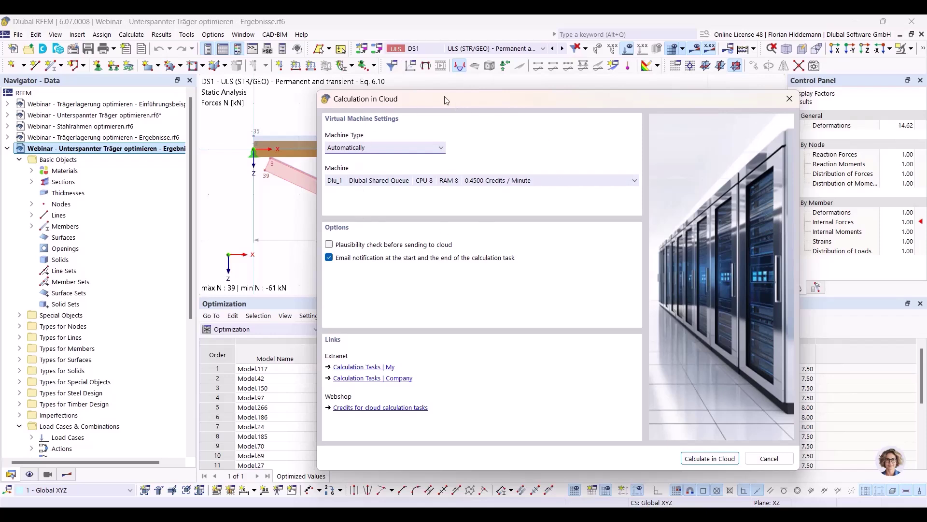
{"action": "left_click", "coordinate": [448, 181]}
{"action": "left_click", "coordinate": [480, 186]}
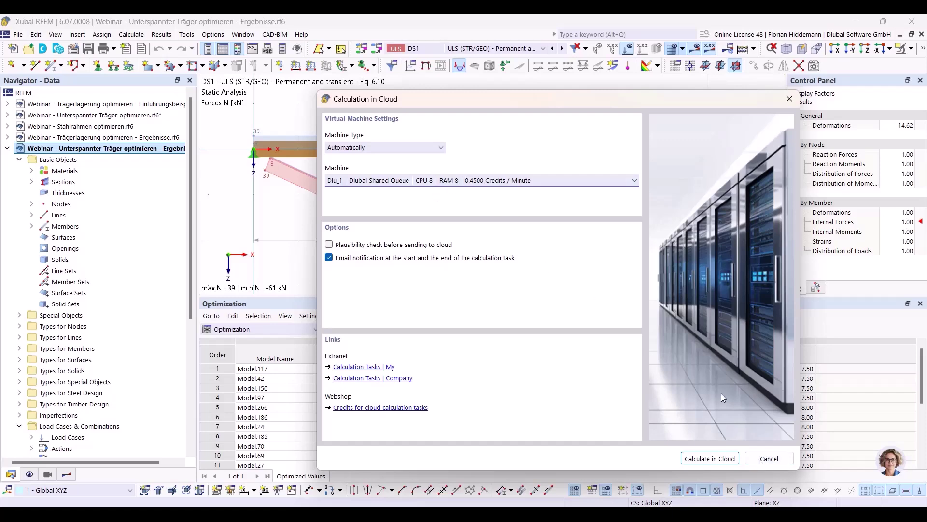
{"action": "left_click", "coordinate": [754, 458]}
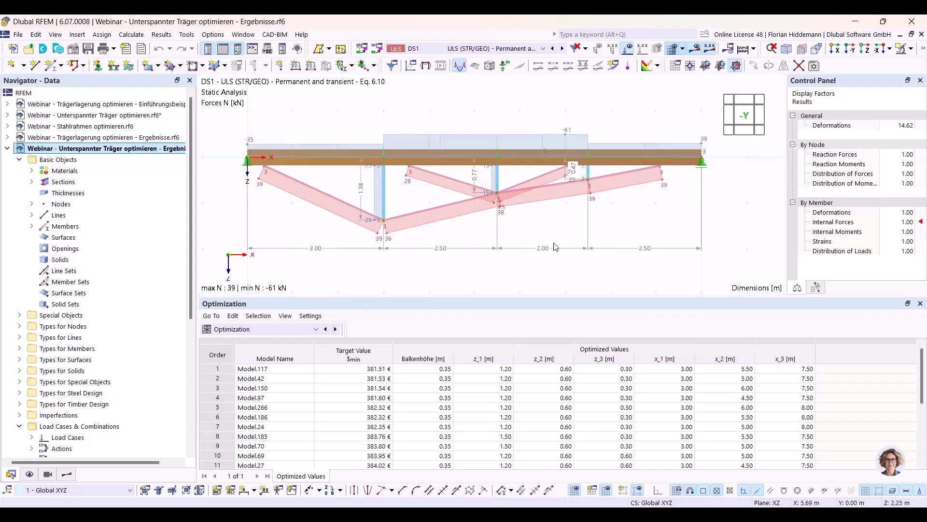
Hide the results and browse the load combinations, comparing the loads of CO2 and CO3 on the beam
{"action": "left_click", "coordinate": [694, 49]}
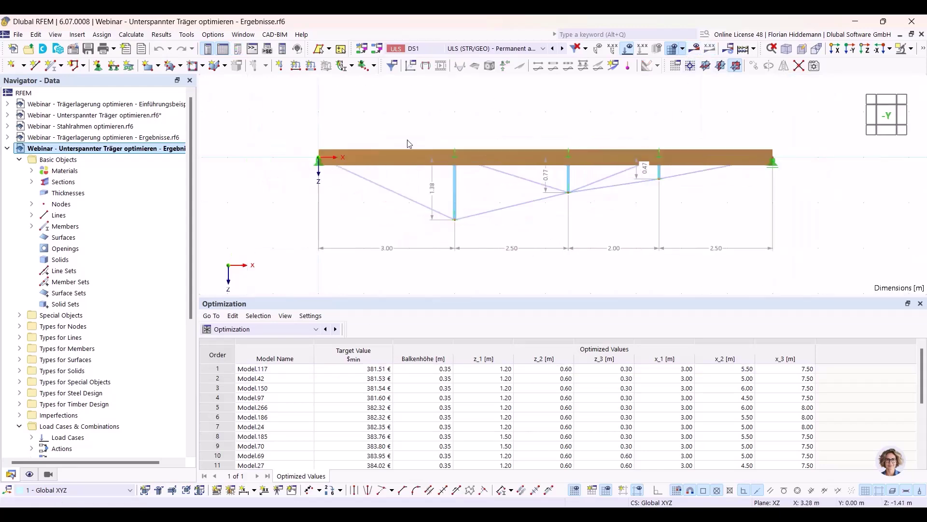
{"action": "left_click", "coordinate": [483, 49]}
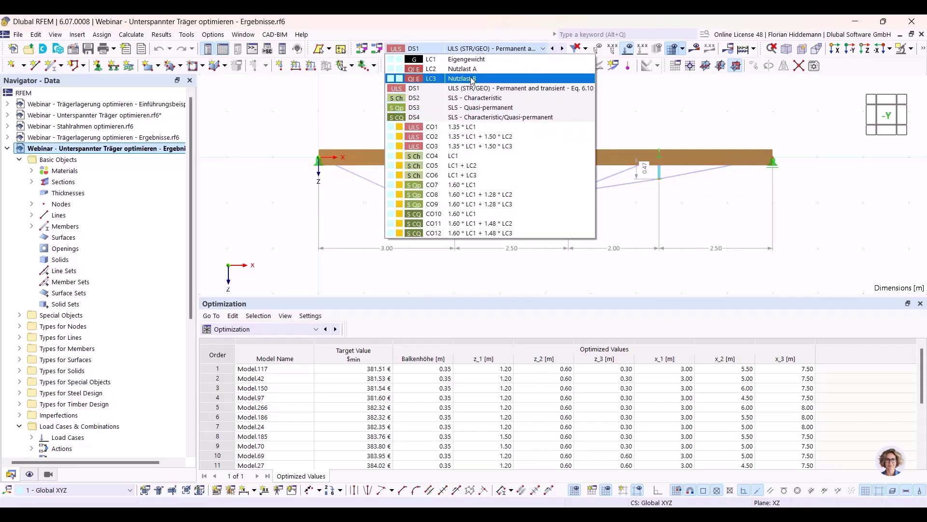
{"action": "key", "text": "Escape"}
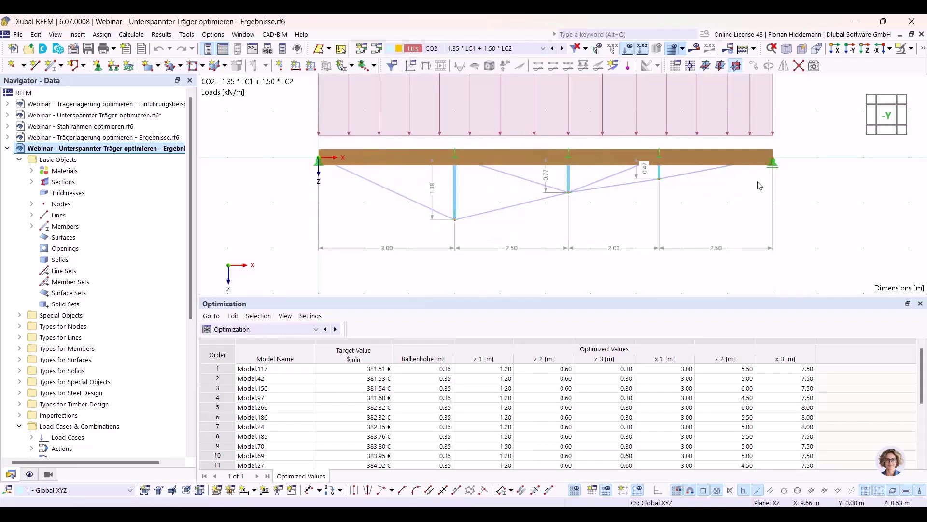
{"action": "scroll", "coordinate": [507, 51], "scroll_direction": "down", "scroll_amount": 2}
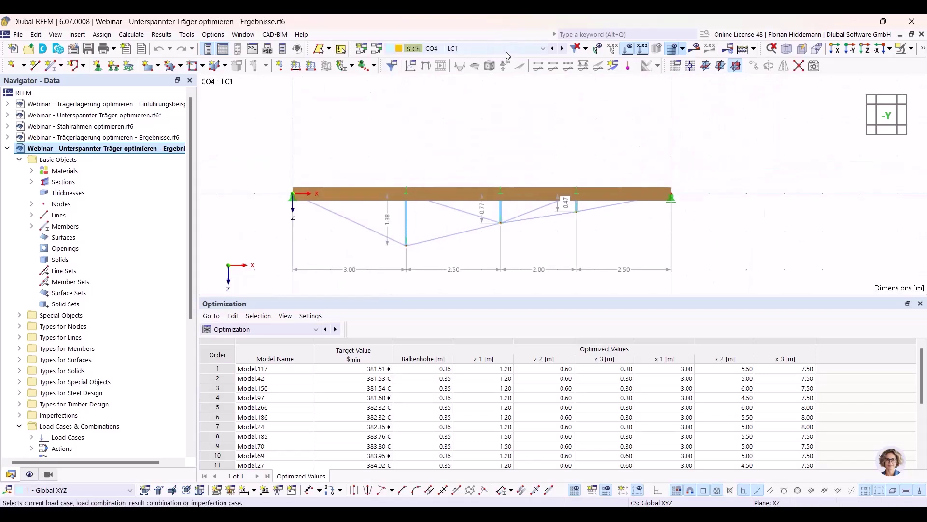
{"action": "scroll", "coordinate": [507, 52], "scroll_direction": "up", "scroll_amount": 2}
{"action": "scroll", "coordinate": [507, 51], "scroll_direction": "down", "scroll_amount": 1}
{"action": "scroll", "coordinate": [507, 50], "scroll_direction": "up", "scroll_amount": 1}
{"action": "scroll", "coordinate": [507, 51], "scroll_direction": "down", "scroll_amount": 1}
{"action": "scroll", "coordinate": [502, 52], "scroll_direction": "down", "scroll_amount": 1}
{"action": "scroll", "coordinate": [503, 52], "scroll_direction": "up", "scroll_amount": 1}
{"action": "scroll", "coordinate": [498, 52], "scroll_direction": "down", "scroll_amount": 1}
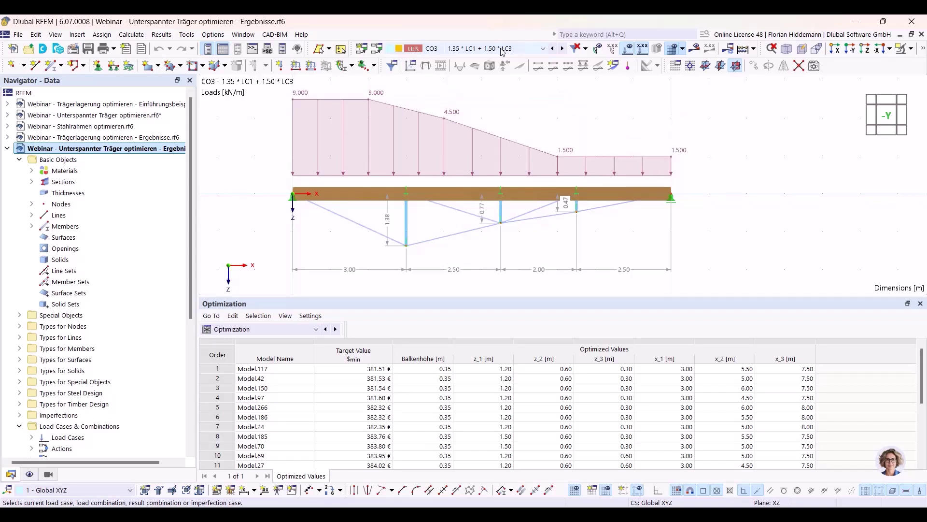
{"action": "scroll", "coordinate": [473, 54], "scroll_direction": "up", "scroll_amount": 1}
{"action": "scroll", "coordinate": [472, 55], "scroll_direction": "down", "scroll_amount": 1}
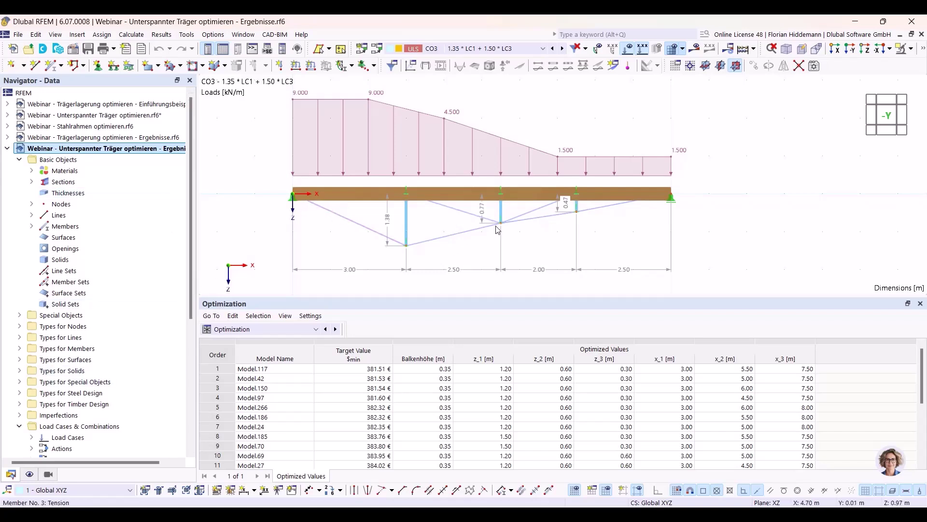
Return to design situation DS1 and display its normal forces on the beam
{"action": "left_click", "coordinate": [473, 52]}
{"action": "left_click", "coordinate": [470, 90]}
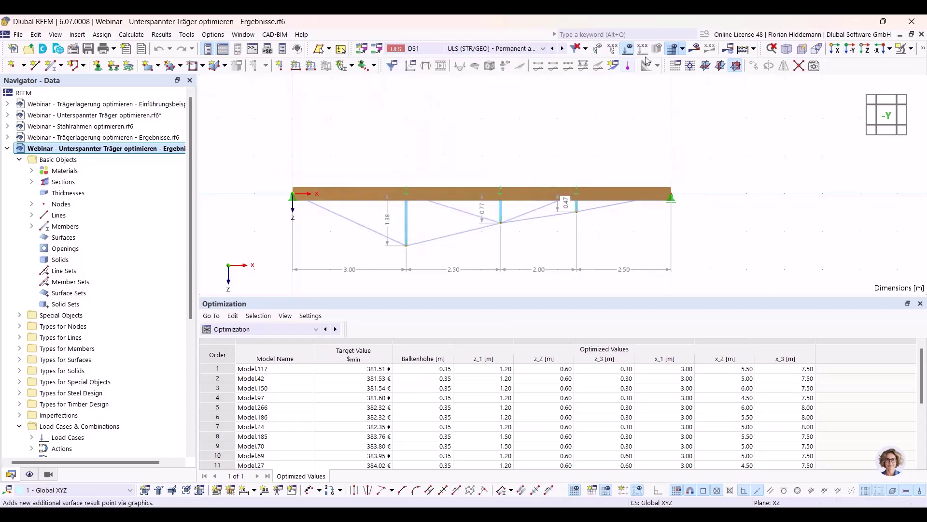
{"action": "left_click", "coordinate": [643, 66]}
Enlarge the optimization table and examine the ranked variants' costs and parameters against the cable-trussed beam's geometry
{"action": "left_click_drag", "start_coordinate": [566, 297], "coordinate": [512, 251]}
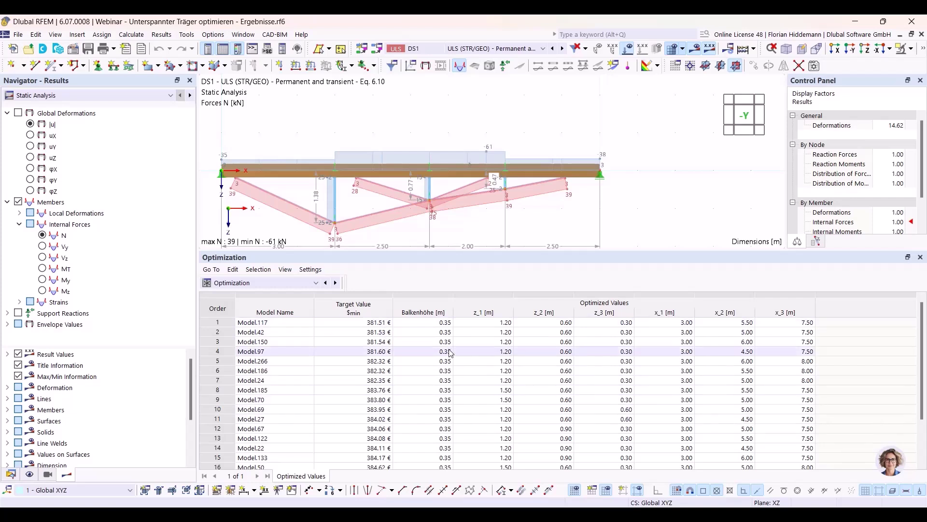
{"action": "scroll", "coordinate": [427, 410], "scroll_direction": "down", "scroll_amount": 3}
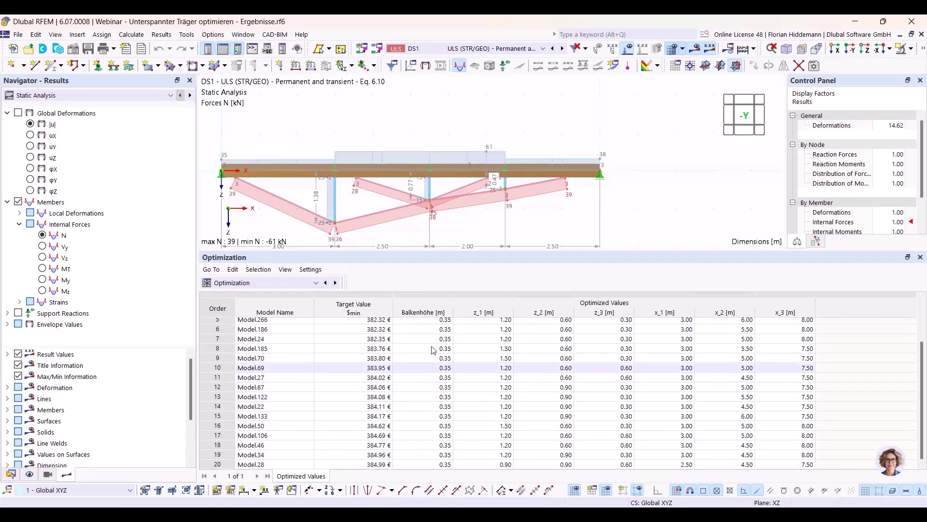
{"action": "scroll", "coordinate": [432, 366], "scroll_direction": "up", "scroll_amount": 3}
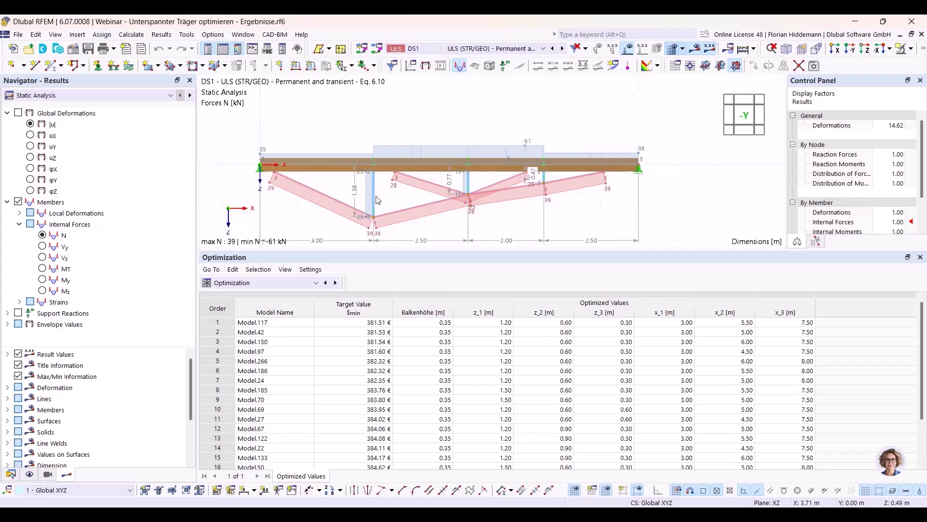
{"action": "middle_click_drag", "start_coordinate": [679, 197], "coordinate": [703, 172]}
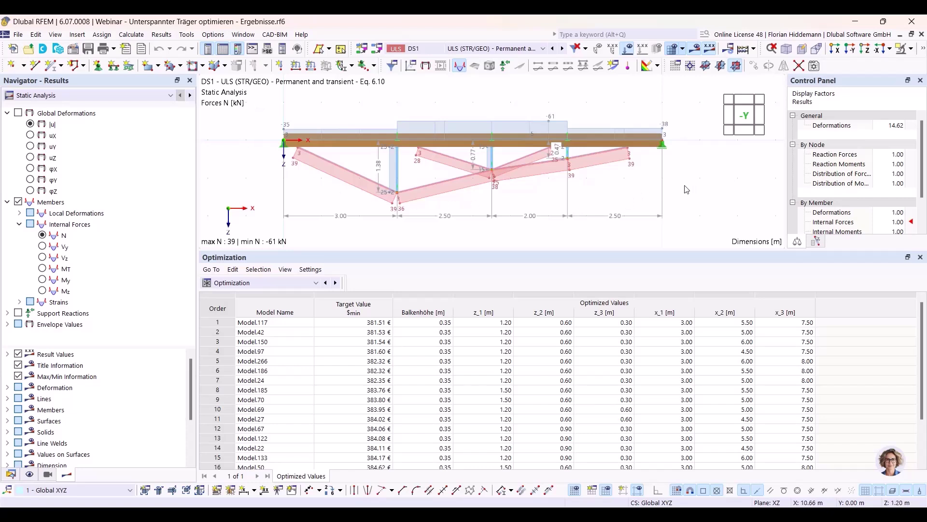
{"action": "scroll", "coordinate": [682, 180], "scroll_direction": "up", "scroll_amount": 3}
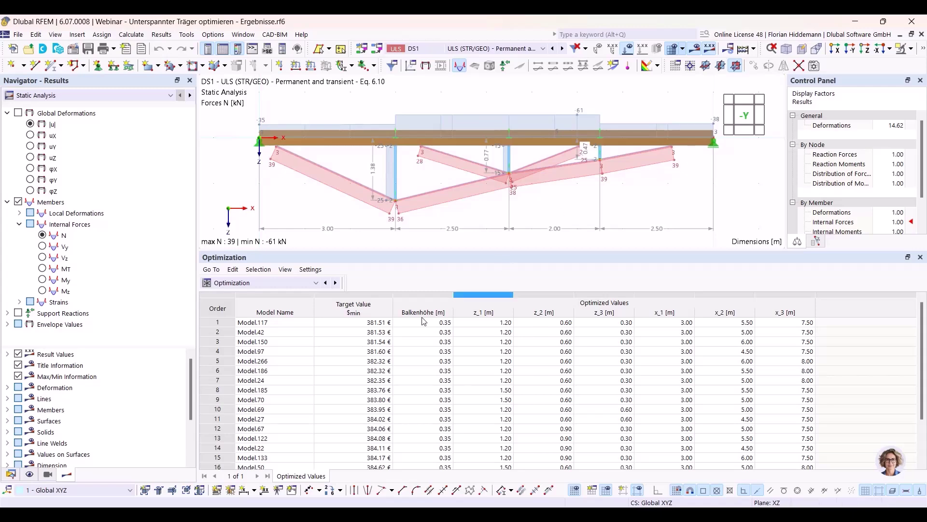
Load the ranked variants one after another into the model, from Model.42 down to Model.22, to compare their strut layouts
{"action": "left_click", "coordinate": [276, 332]}
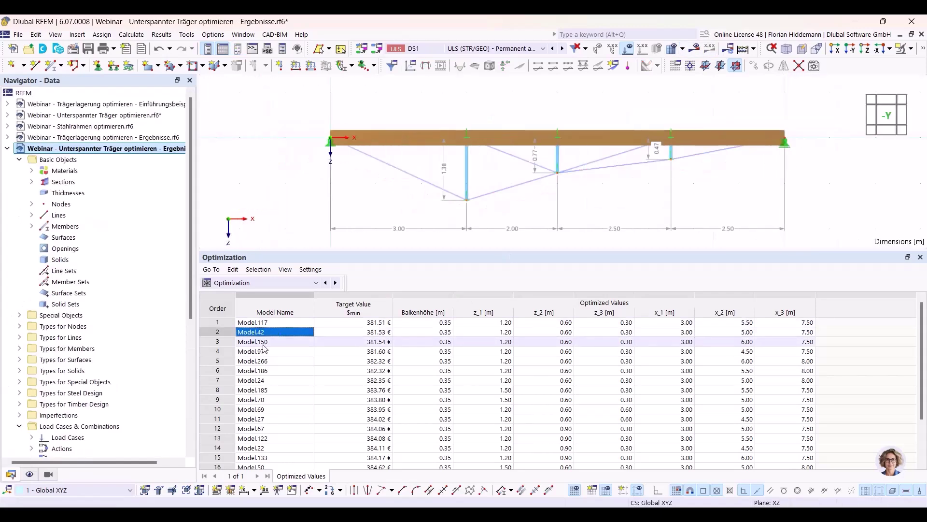
{"action": "left_click", "coordinate": [263, 343]}
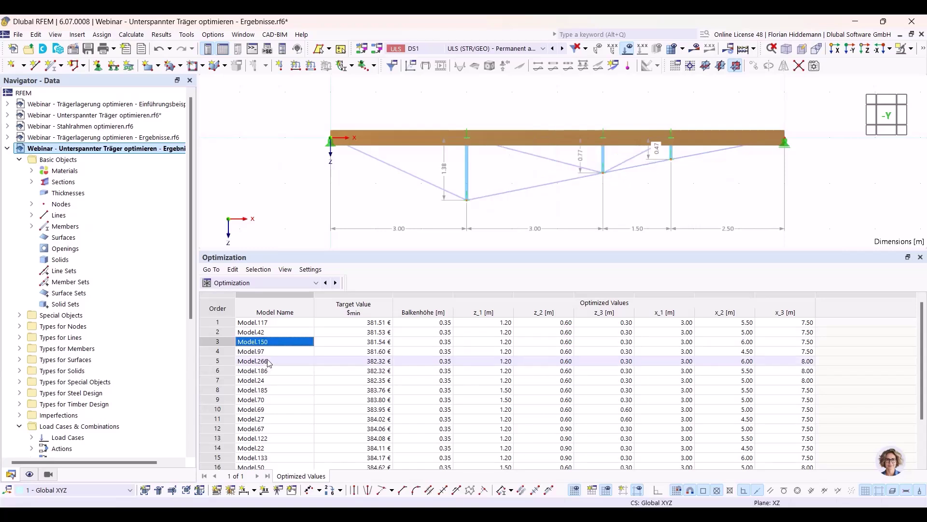
{"action": "left_click", "coordinate": [268, 365]}
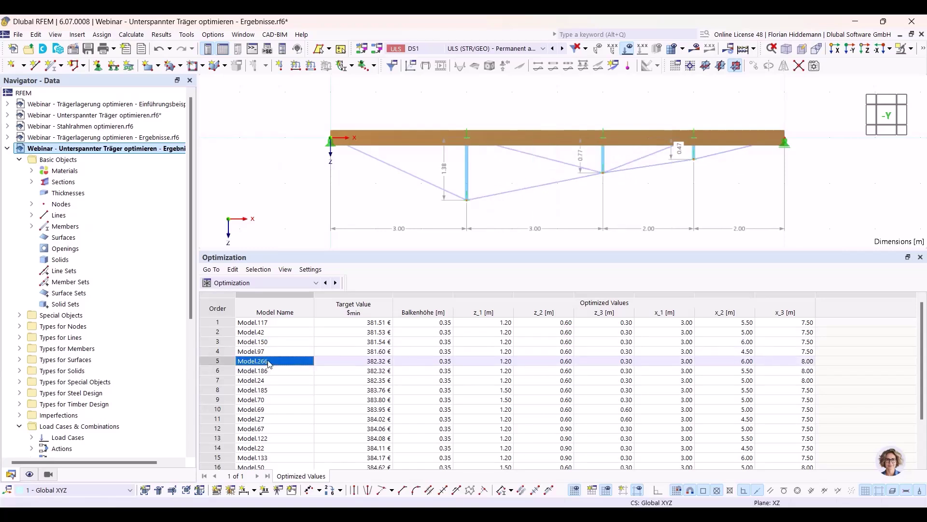
{"action": "left_click", "coordinate": [271, 371]}
{"action": "left_click", "coordinate": [274, 381]}
{"action": "left_click", "coordinate": [272, 391]}
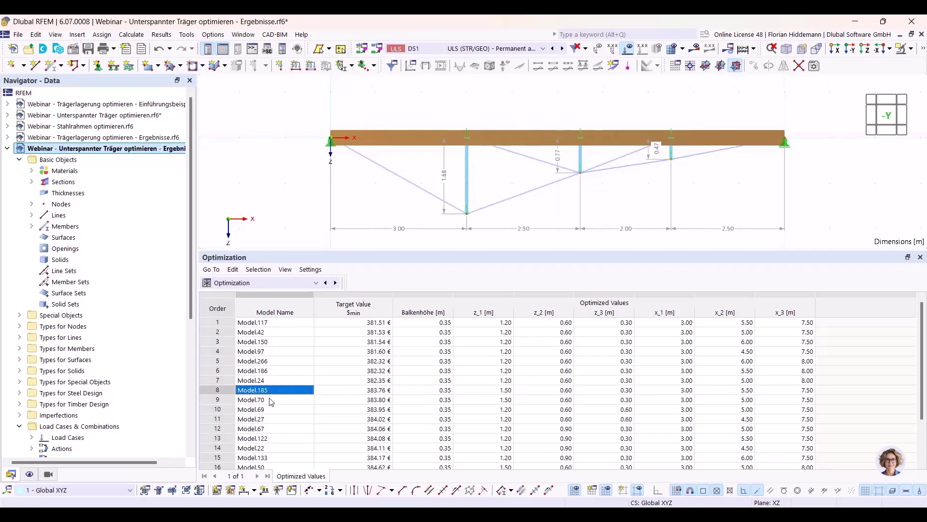
{"action": "left_click", "coordinate": [269, 400]}
{"action": "left_click", "coordinate": [270, 410]}
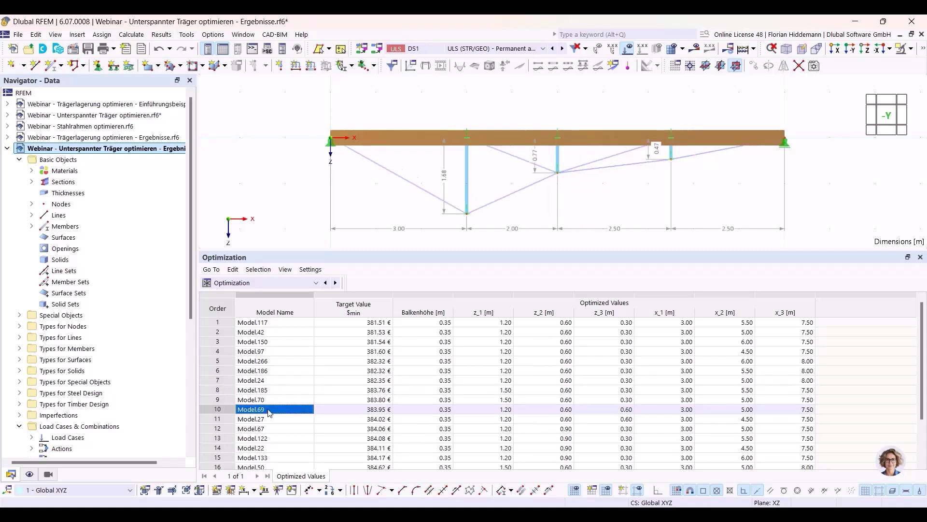
{"action": "left_click", "coordinate": [270, 420]}
{"action": "left_click", "coordinate": [269, 428]}
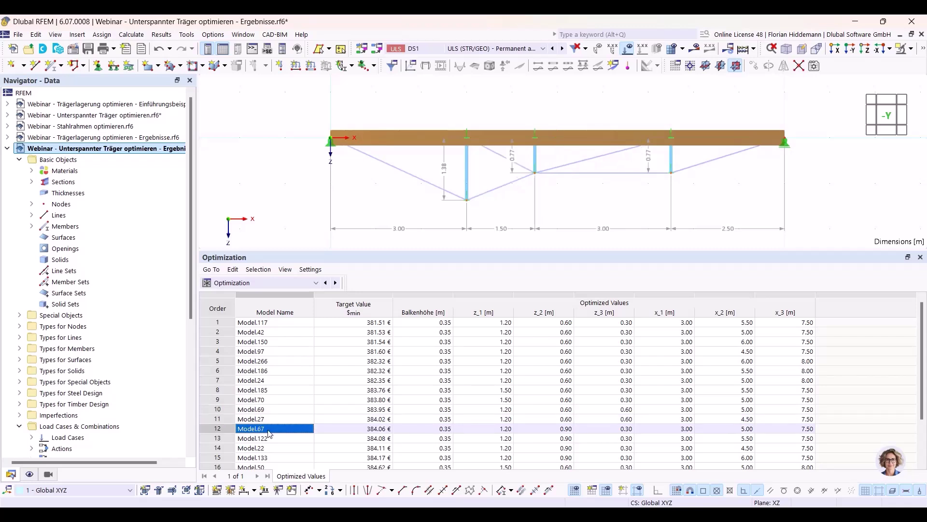
{"action": "left_click", "coordinate": [270, 438]}
{"action": "left_click", "coordinate": [270, 448]}
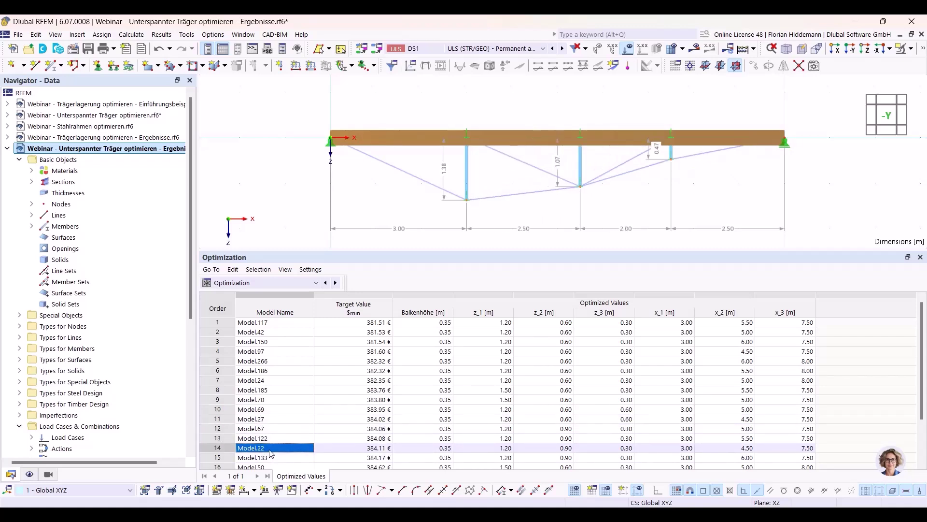
Load the ranked variants from Model.69 back up to the lowest-cost variant, Model.117, comparing their strut layouts
{"action": "left_click", "coordinate": [283, 410]}
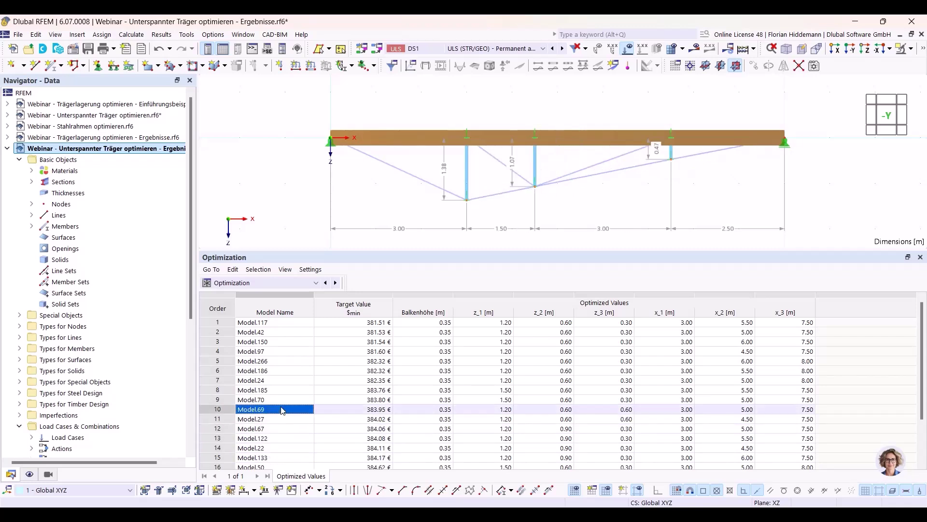
{"action": "left_click", "coordinate": [279, 380]}
{"action": "left_click", "coordinate": [278, 371]}
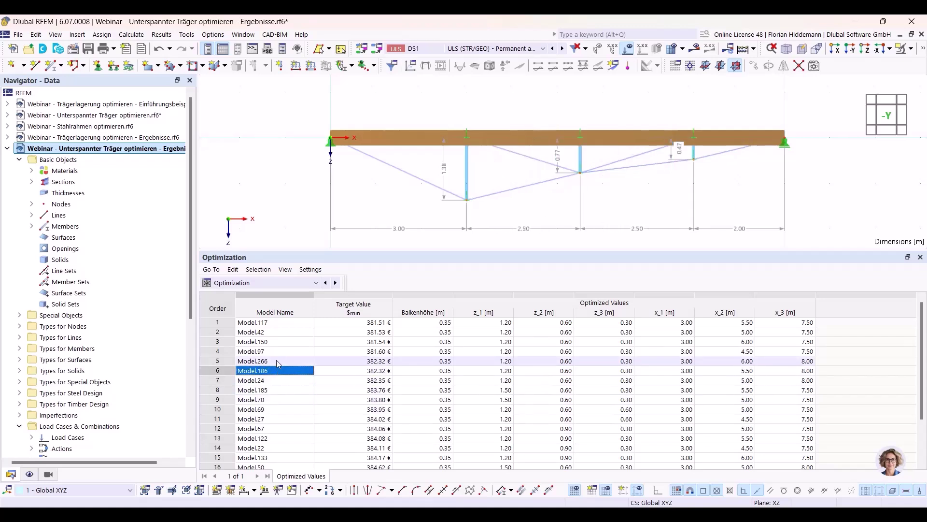
{"action": "left_click", "coordinate": [278, 361]}
{"action": "left_click", "coordinate": [277, 351]}
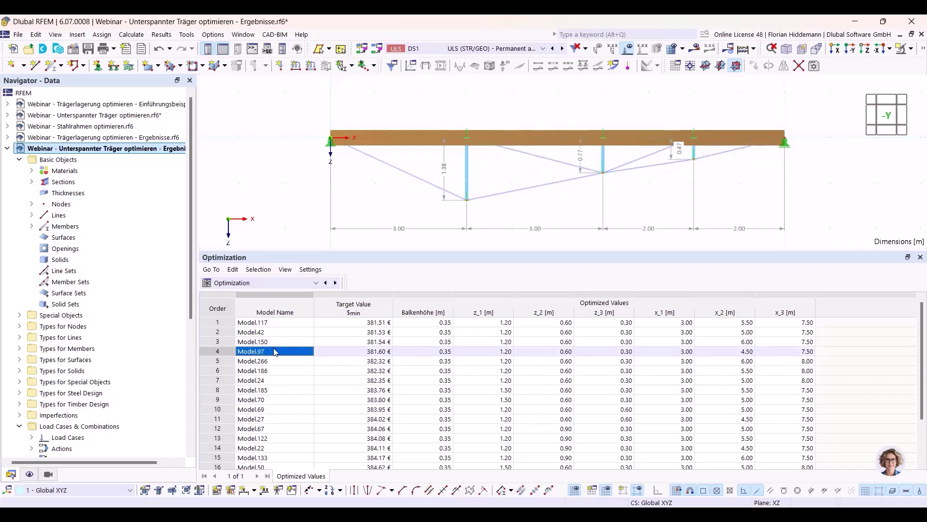
{"action": "left_click", "coordinate": [274, 342]}
{"action": "left_click", "coordinate": [278, 333]}
{"action": "left_click", "coordinate": [279, 325]}
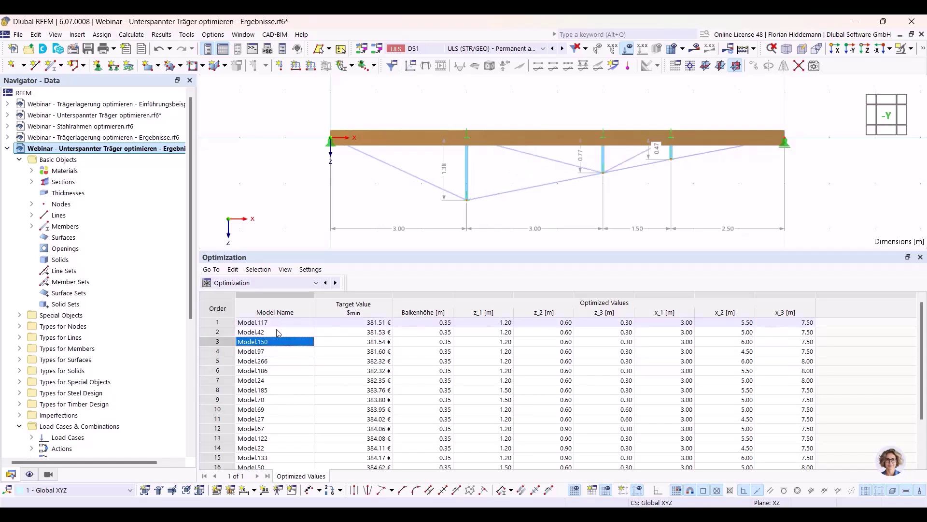
{"action": "left_click", "coordinate": [277, 333]}
{"action": "left_click", "coordinate": [278, 325]}
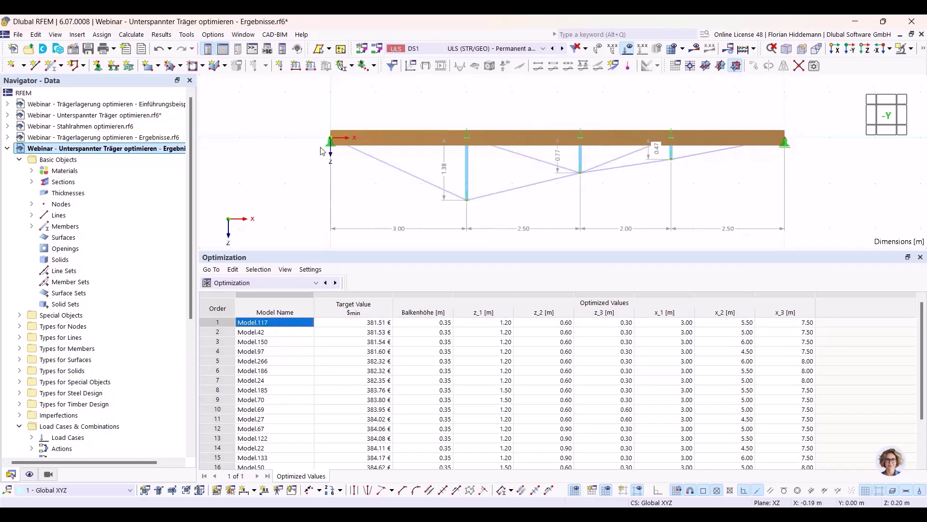
Calculate the Model.117 variant and examine its members' design check ratios in the Design Overview
{"action": "key", "text": "F5"}
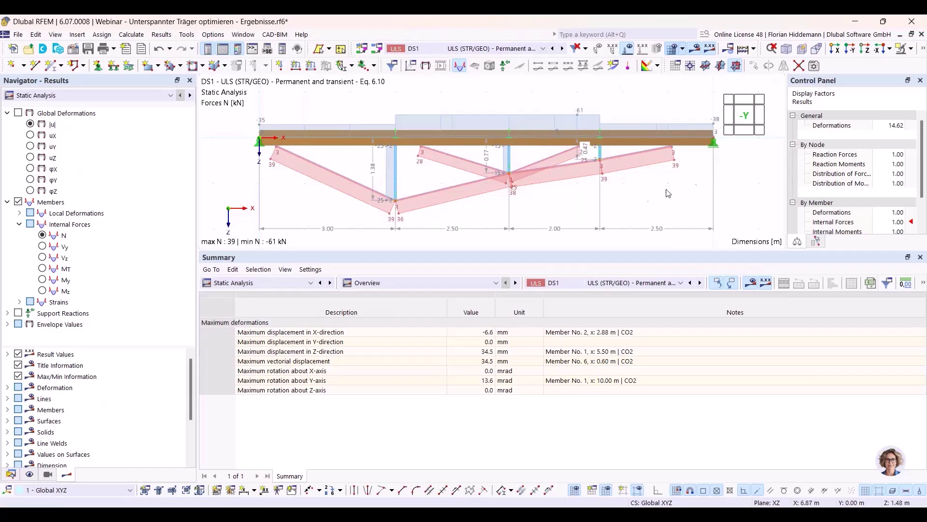
{"action": "left_click_drag", "start_coordinate": [610, 251], "coordinate": [610, 288]}
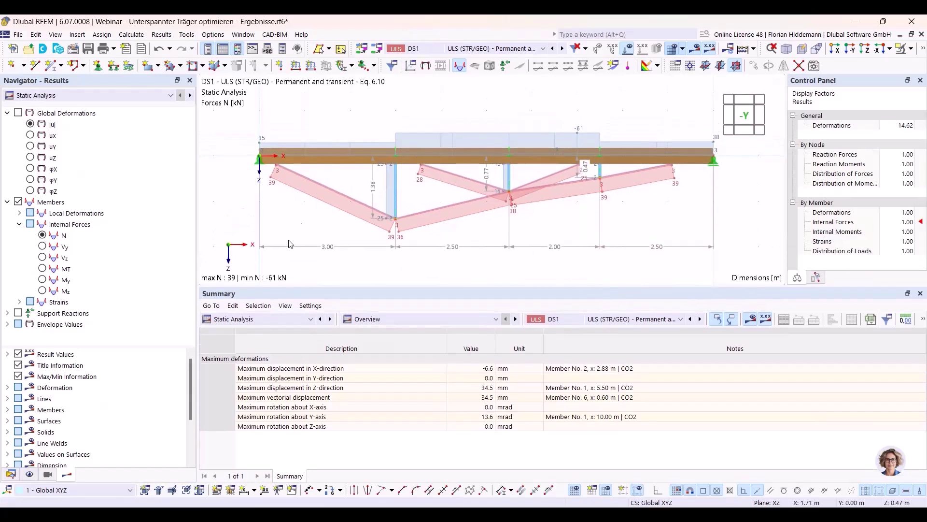
{"action": "left_click", "coordinate": [299, 323]}
{"action": "left_click", "coordinate": [256, 436]}
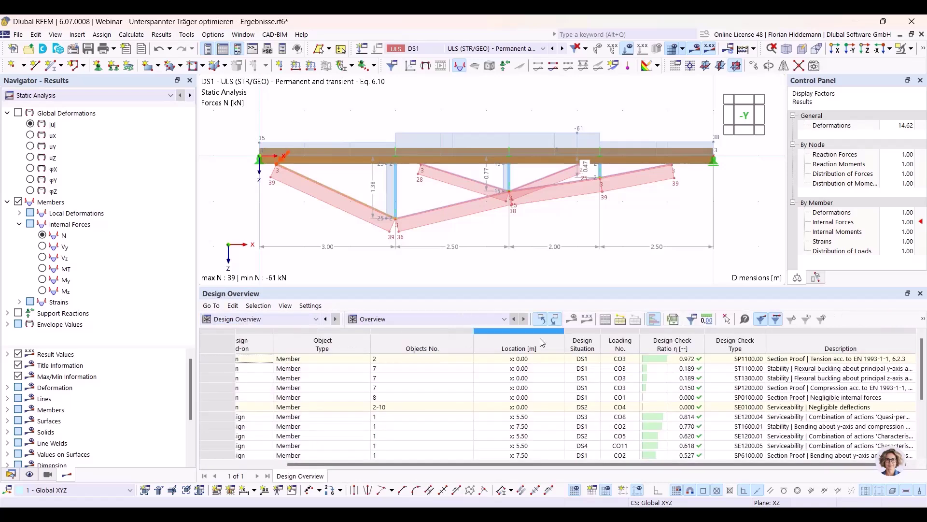
{"action": "left_click_drag", "start_coordinate": [563, 286], "coordinate": [564, 249]}
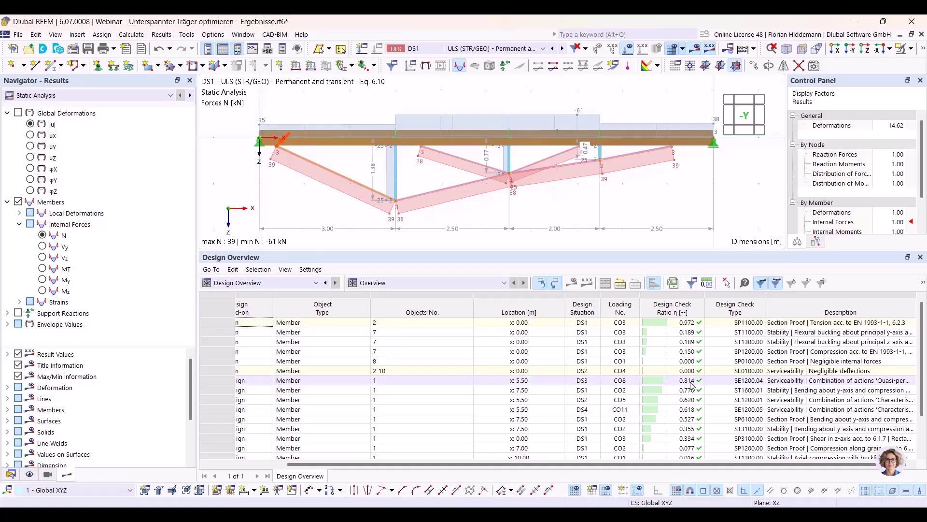
{"action": "left_click_drag", "start_coordinate": [452, 463], "coordinate": [375, 464]}
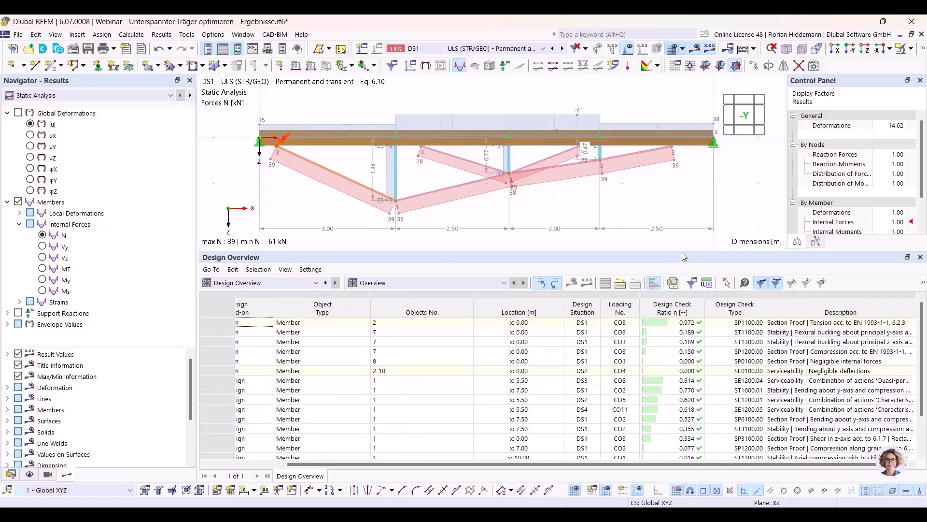
{"action": "left_click_drag", "start_coordinate": [682, 250], "coordinate": [682, 276]}
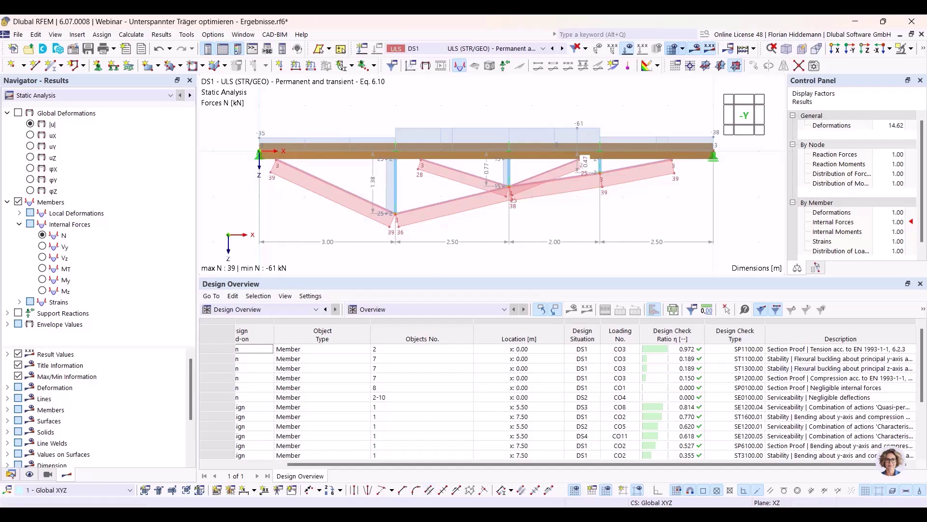
Switch to the PowerPoint presentation at the "Today's models" slide
{"action": "mouse_move", "coordinate": [341, 514]}
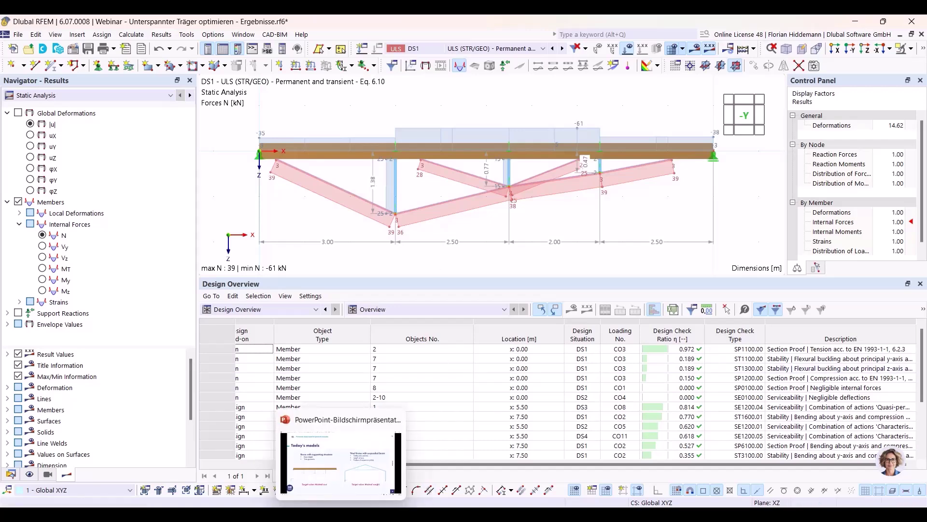
{"action": "left_click", "coordinate": [340, 464]}
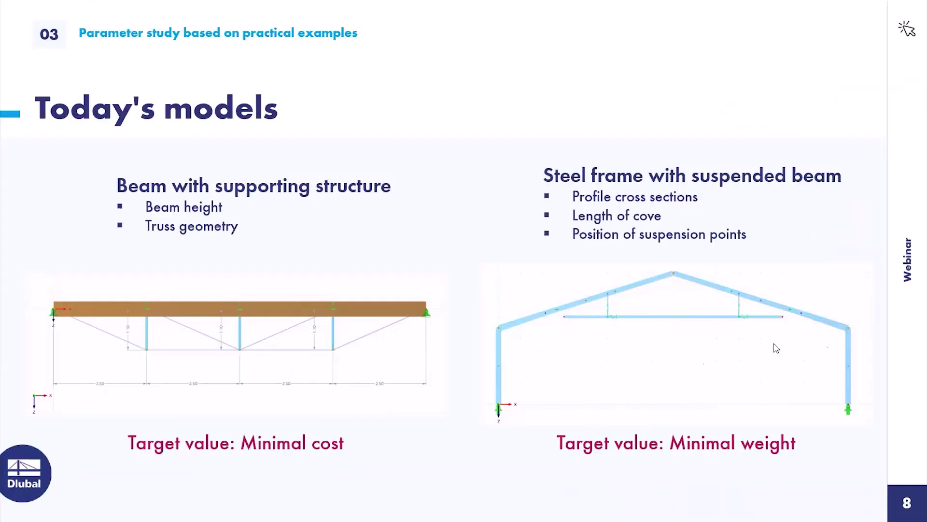
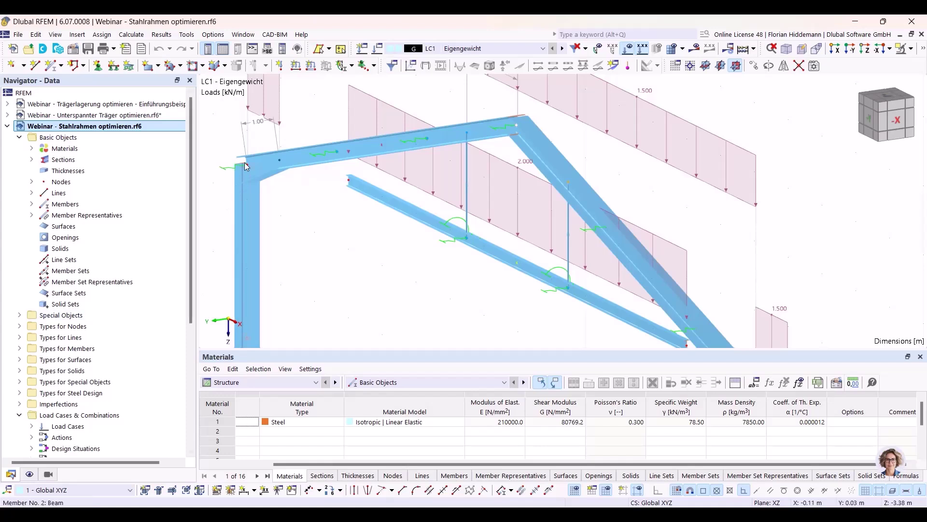
Inspect the steel frame with its suspended beam in 3D from several angles in Webinar - Stahlrahmen optimieren.rf6
{"action": "scroll", "coordinate": [465, 209], "scroll_direction": "down", "scroll_amount": 1}
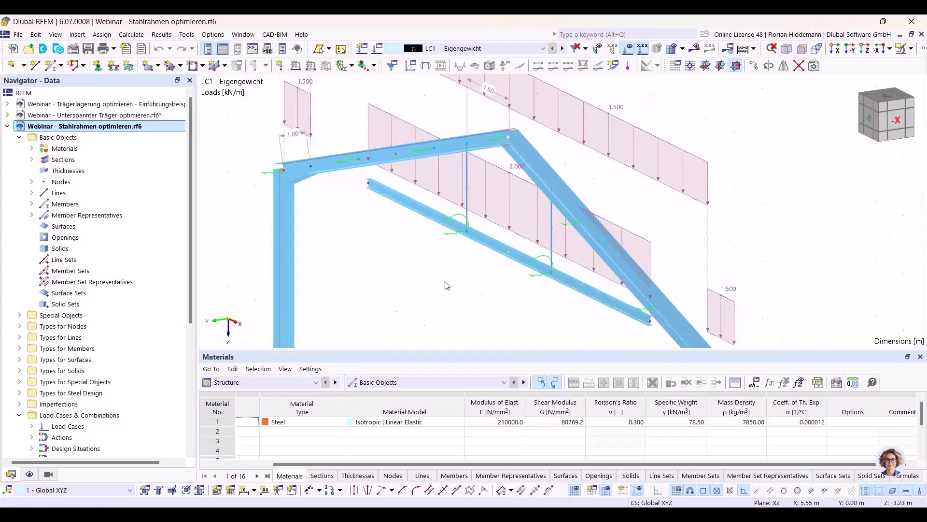
{"action": "middle_click_drag", "start_coordinate": [504, 284], "coordinate": [506, 246]}
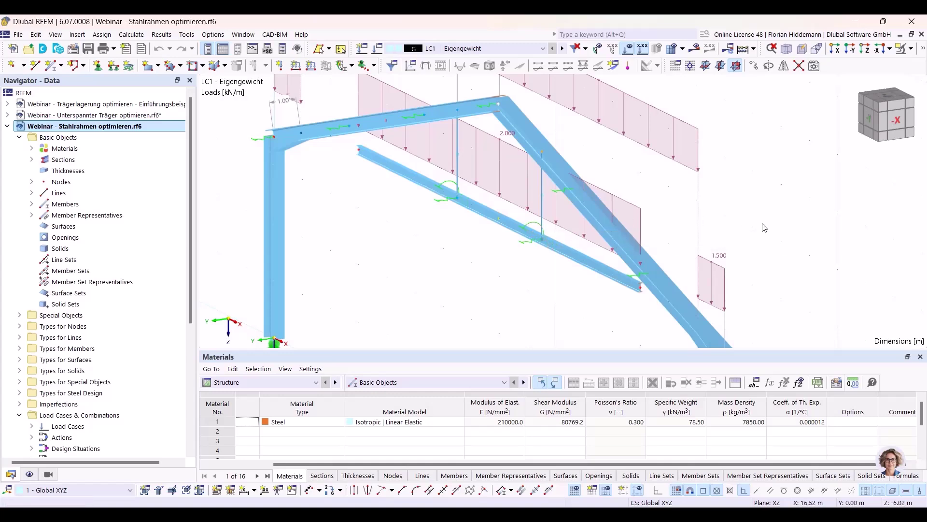
{"action": "scroll", "coordinate": [743, 231], "scroll_direction": "down", "scroll_amount": 1}
{"action": "middle_click_drag", "start_coordinate": [782, 280], "coordinate": [767, 203]}
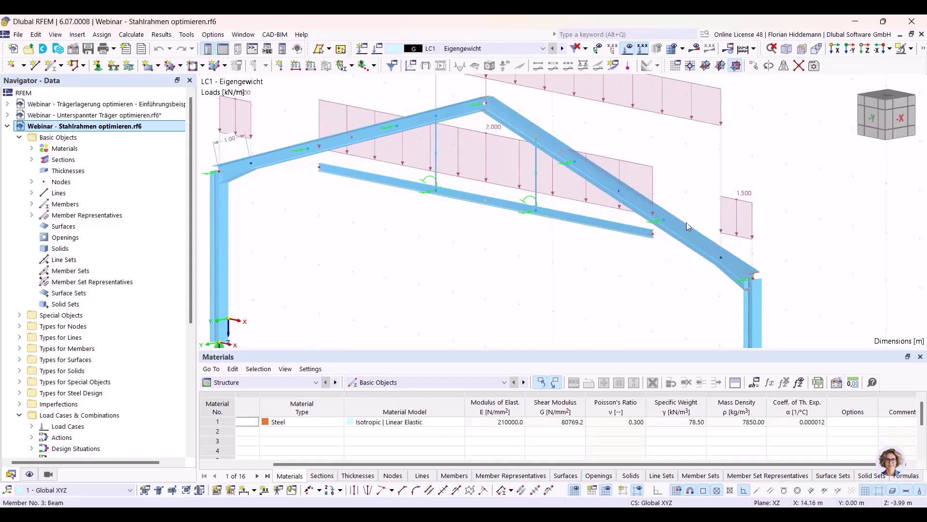
{"action": "scroll", "coordinate": [439, 157], "scroll_direction": "down", "scroll_amount": 1}
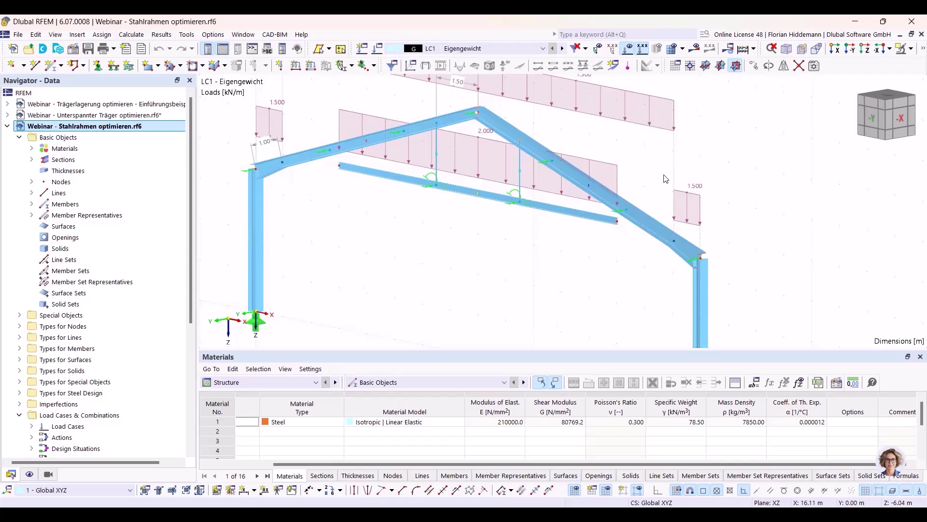
{"action": "middle_click_drag", "start_coordinate": [512, 230], "coordinate": [543, 224], "text": "ctrl"}
Show the steel frame in the reverse Y-direction and examine its haunches, suspension members and dimensions
{"action": "left_click", "coordinate": [850, 49]}
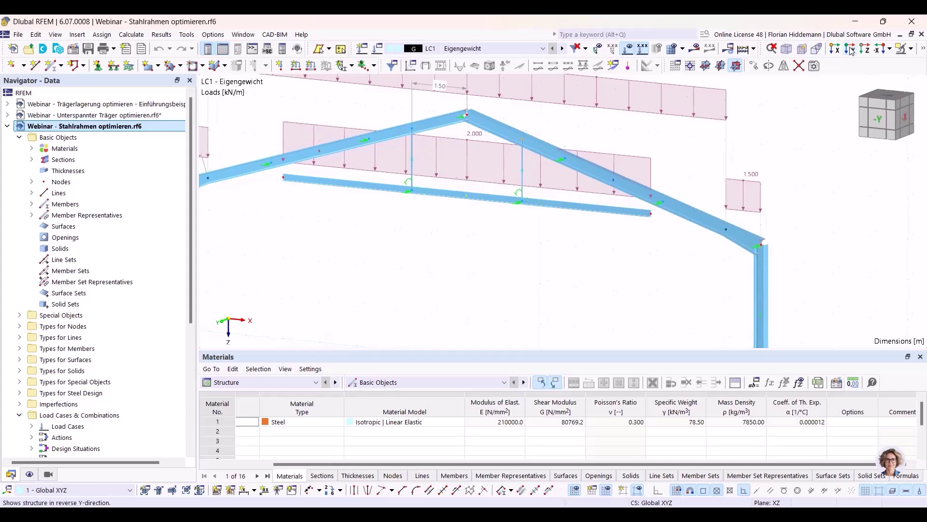
{"action": "scroll", "coordinate": [653, 244], "scroll_direction": "up", "scroll_amount": 2}
{"action": "middle_click_drag", "start_coordinate": [653, 243], "coordinate": [603, 250]}
{"action": "scroll", "coordinate": [604, 249], "scroll_direction": "down", "scroll_amount": 2}
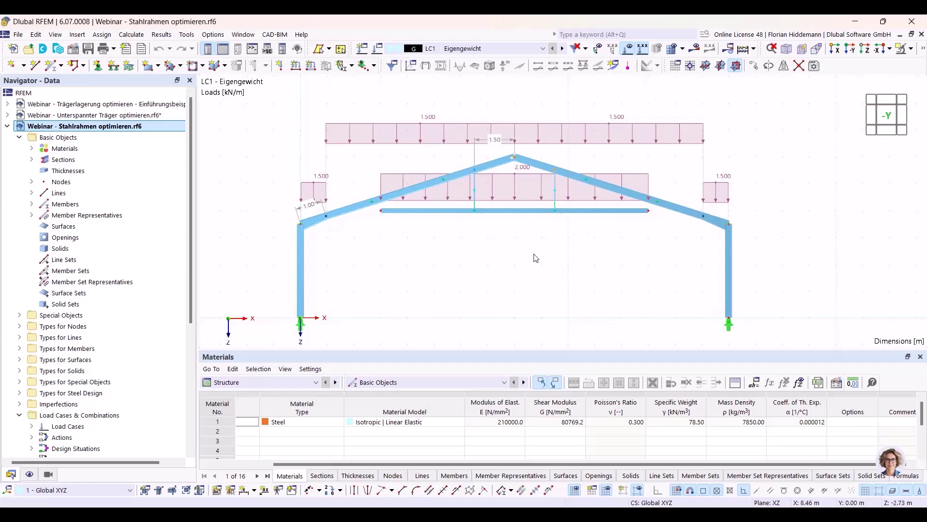
{"action": "scroll", "coordinate": [536, 256], "scroll_direction": "up", "scroll_amount": 1}
{"action": "scroll", "coordinate": [542, 243], "scroll_direction": "down", "scroll_amount": 1}
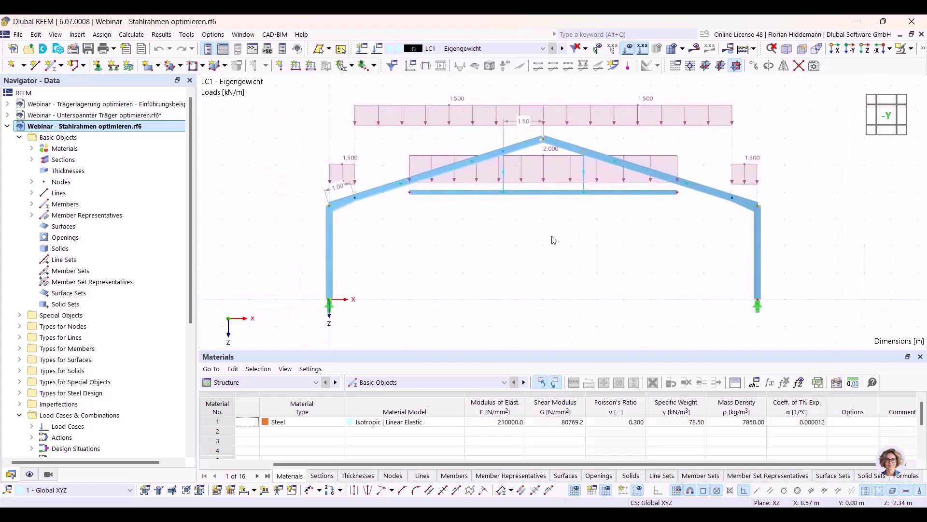
{"action": "scroll", "coordinate": [561, 241], "scroll_direction": "up", "scroll_amount": 1}
{"action": "scroll", "coordinate": [588, 235], "scroll_direction": "up", "scroll_amount": 1}
{"action": "scroll", "coordinate": [569, 244], "scroll_direction": "down", "scroll_amount": 1}
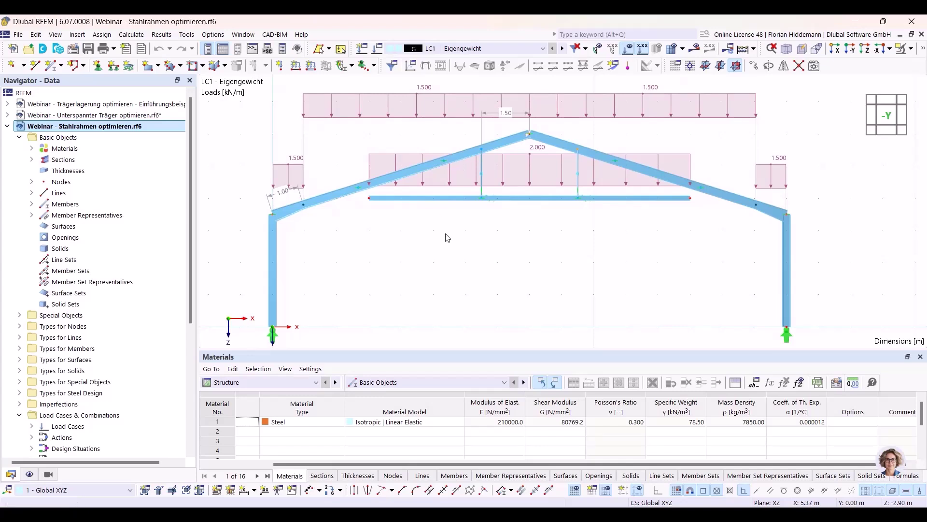
{"action": "scroll", "coordinate": [483, 145], "scroll_direction": "down", "scroll_amount": 1}
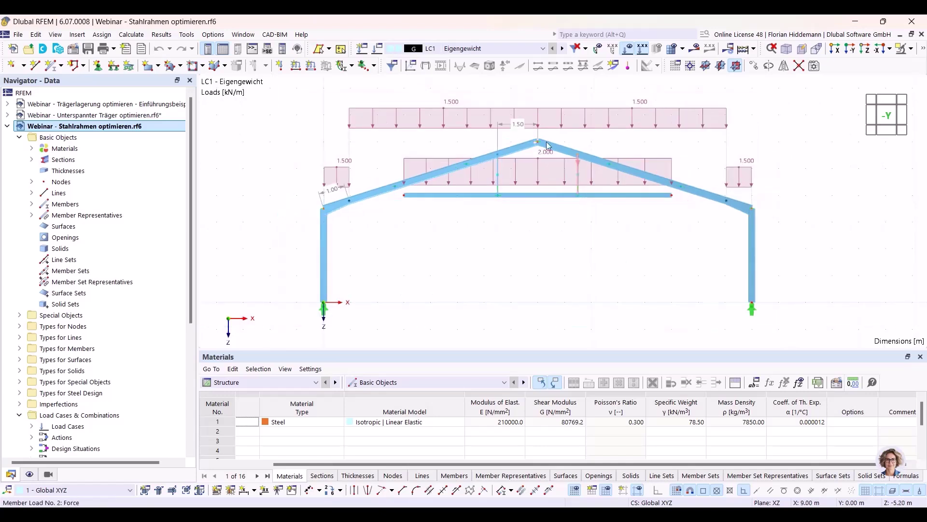
Choose load case LC1 Eigengewicht and inspect its loads and the suspension node on the rafter
{"action": "left_click", "coordinate": [509, 48]}
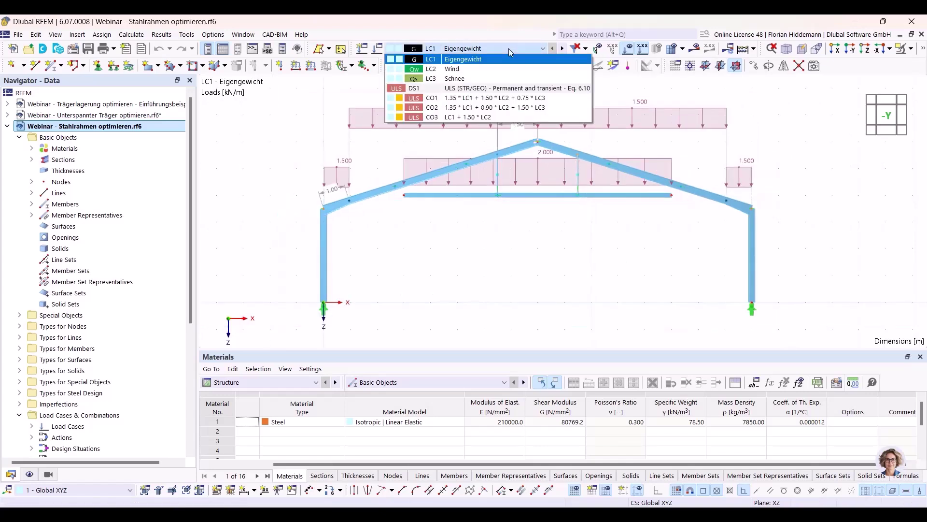
{"action": "left_click", "coordinate": [461, 60]}
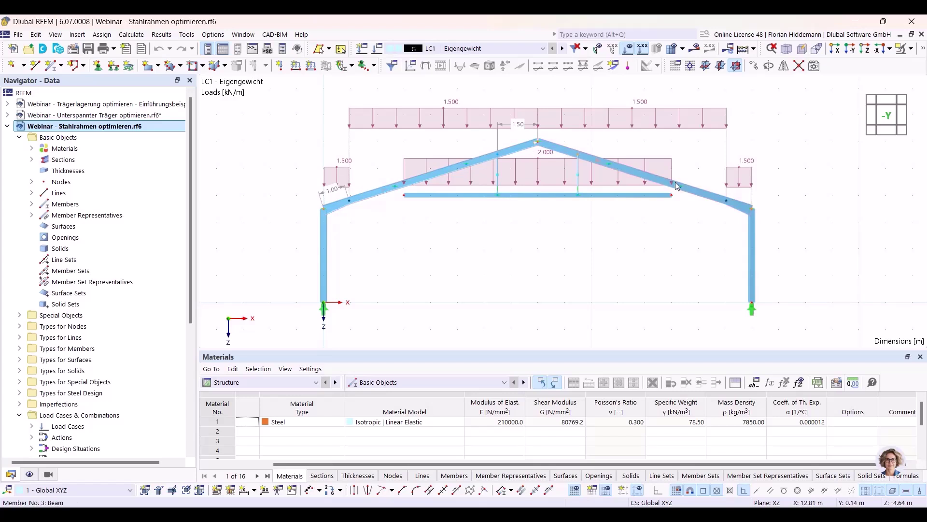
{"action": "scroll", "coordinate": [527, 203], "scroll_direction": "up", "scroll_amount": 2}
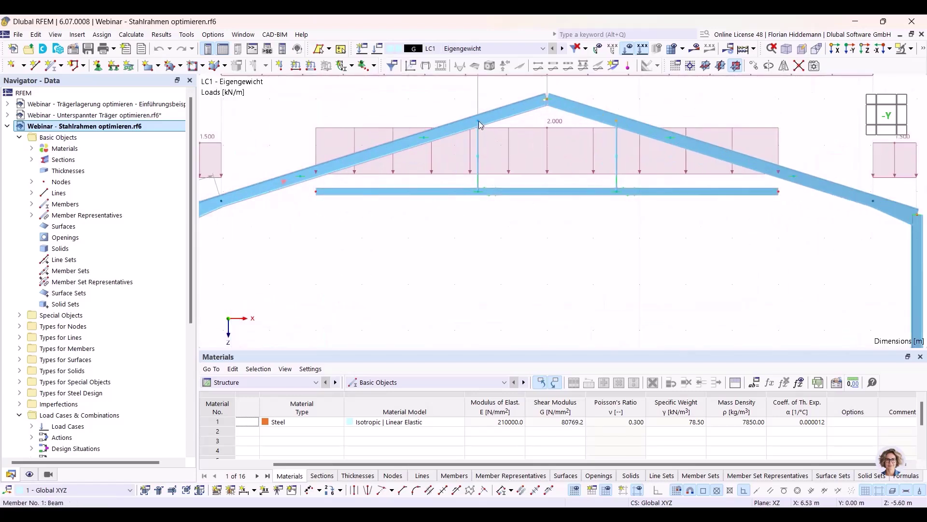
{"action": "mouse_move", "coordinate": [478, 177]}
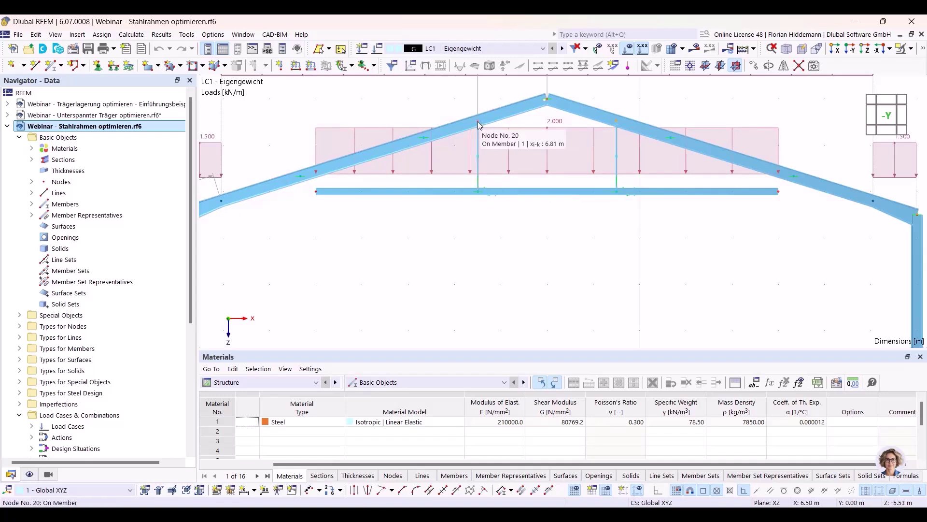
{"action": "scroll", "coordinate": [478, 125], "scroll_direction": "down", "scroll_amount": 3}
{"action": "scroll", "coordinate": [528, 206], "scroll_direction": "up", "scroll_amount": 2}
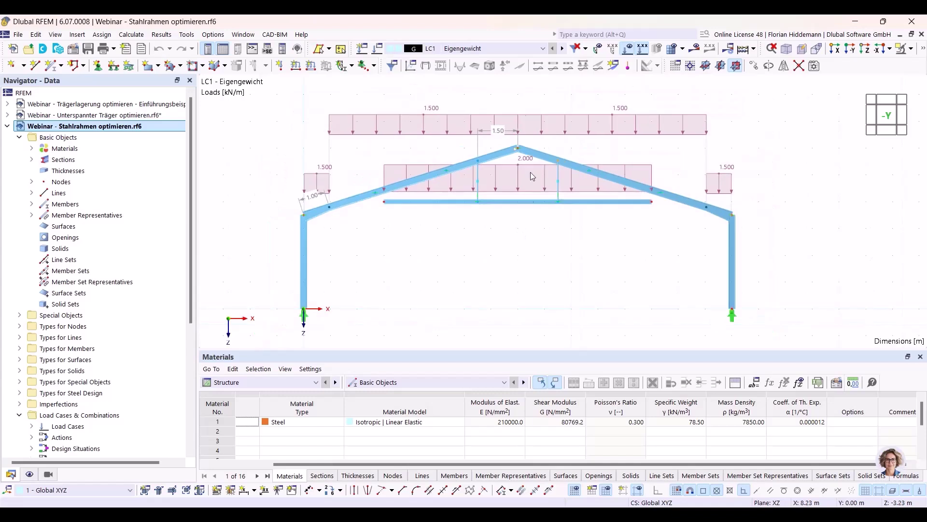
Display the loads of LC2 Wind, LC3 Schnee and load combination CO1 on the steel frame
{"action": "scroll", "coordinate": [466, 51], "scroll_direction": "down", "scroll_amount": 1}
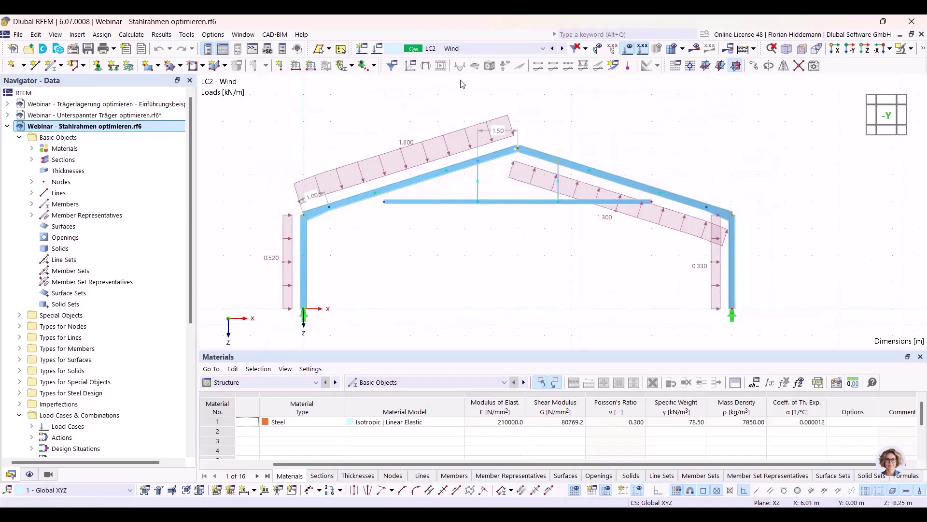
{"action": "scroll", "coordinate": [466, 47], "scroll_direction": "down", "scroll_amount": 1}
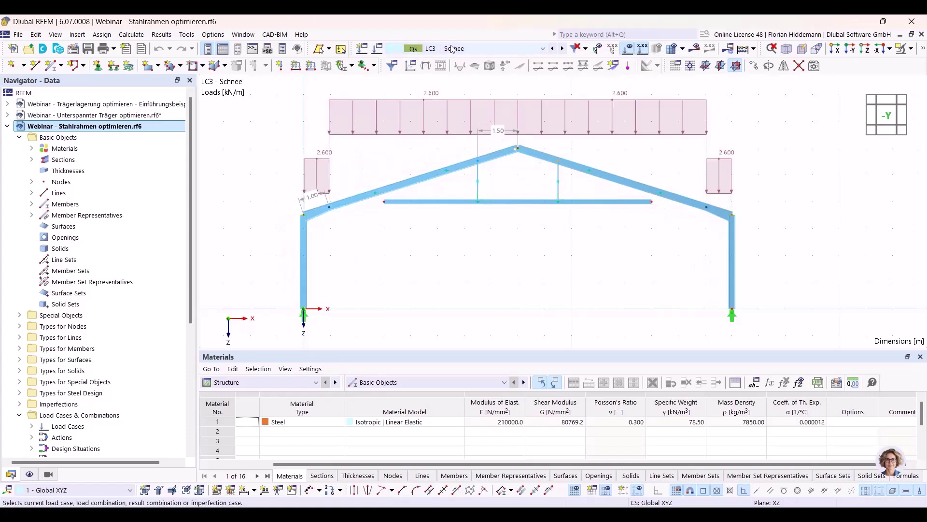
{"action": "left_click", "coordinate": [452, 48]}
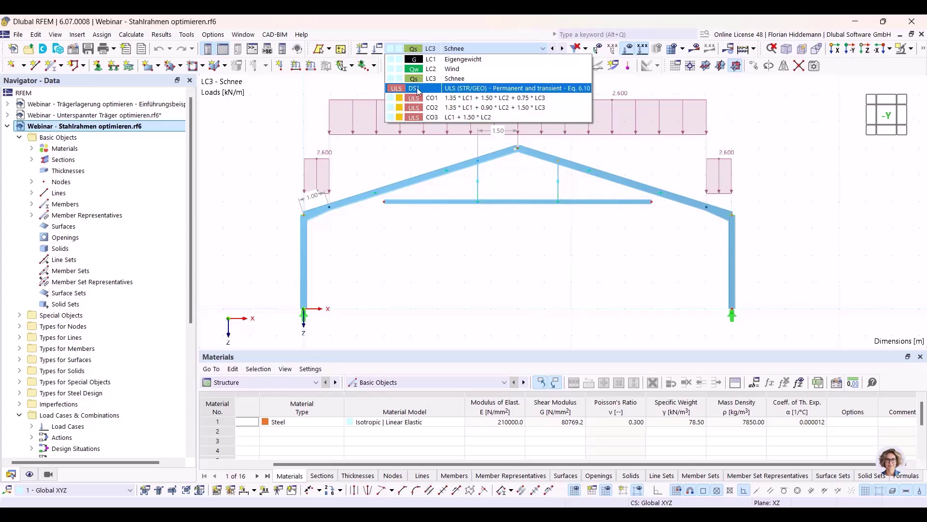
{"action": "left_click", "coordinate": [481, 108]}
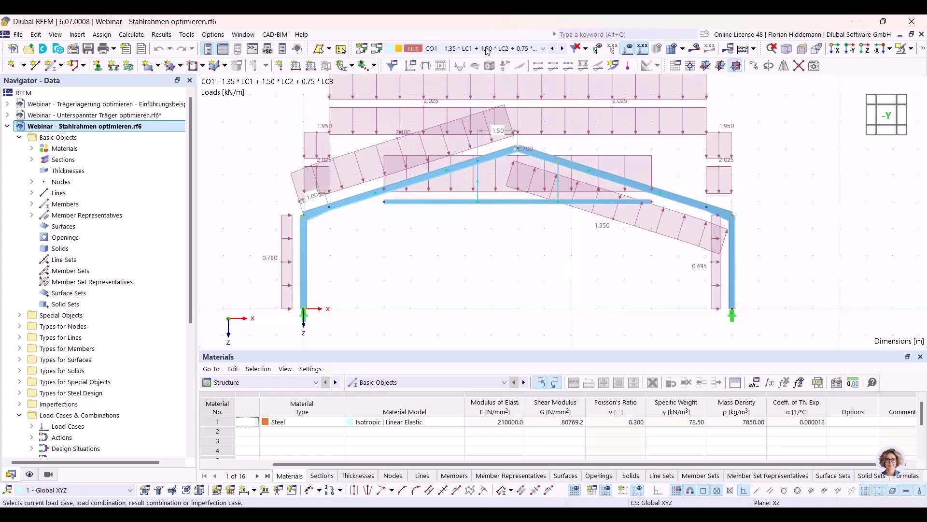
Choose load case LC1 Eigengewicht for the steel frame and hide the load display
{"action": "scroll", "coordinate": [488, 51], "scroll_direction": "up", "scroll_amount": 4}
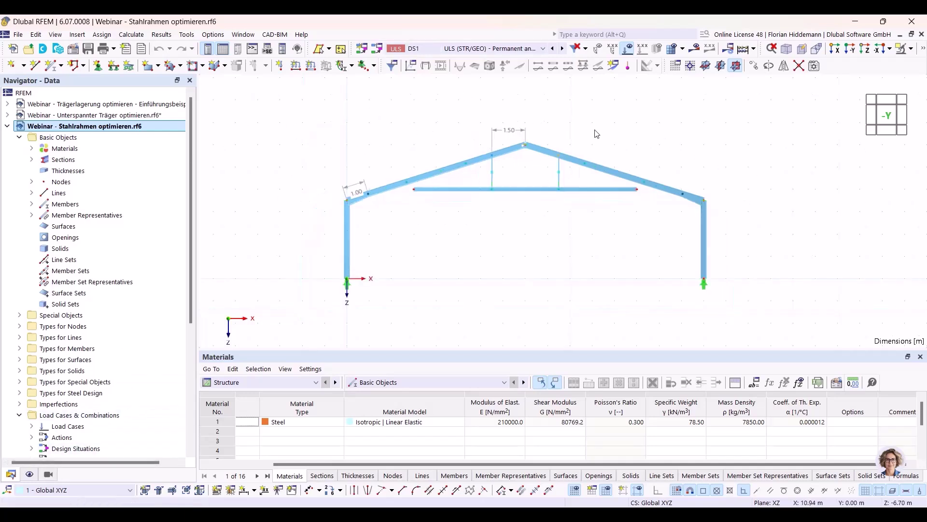
{"action": "middle_click_drag", "start_coordinate": [556, 139], "coordinate": [558, 98]}
{"action": "scroll", "coordinate": [563, 123], "scroll_direction": "up", "scroll_amount": 1}
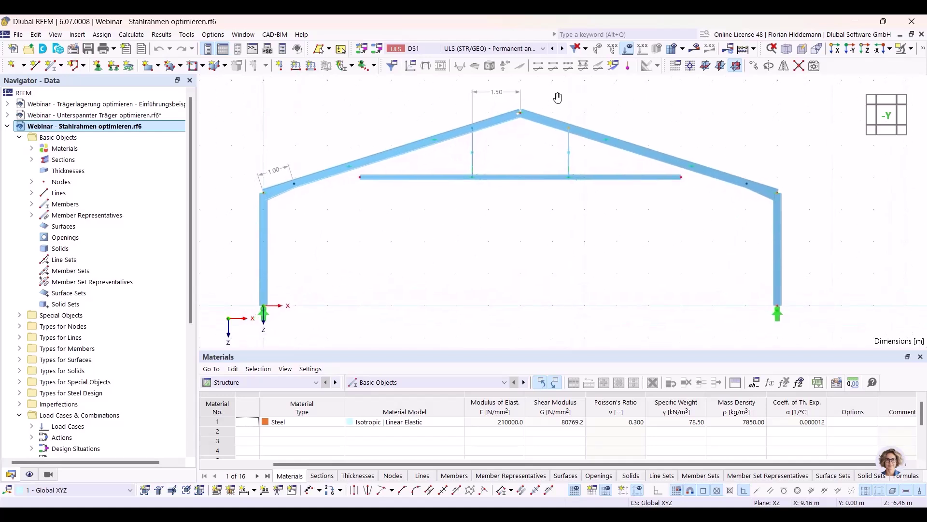
{"action": "left_click", "coordinate": [498, 51]}
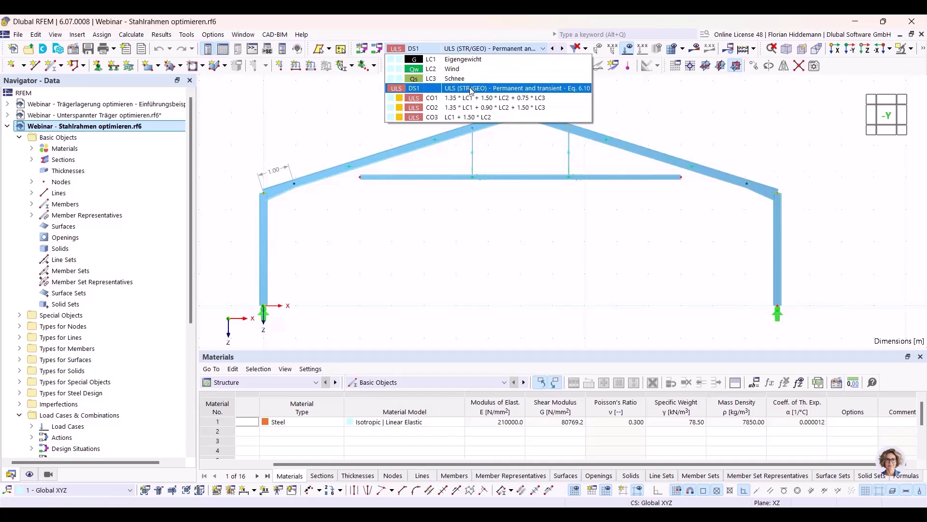
{"action": "key", "text": "Up"}
{"action": "key", "text": "Up"}
{"action": "key", "text": "Down"}
{"action": "key", "text": "Down"}
{"action": "key", "text": "Up"}
{"action": "key", "text": "Up"}
{"action": "key", "text": "Up"}
{"action": "key", "text": "Return"}
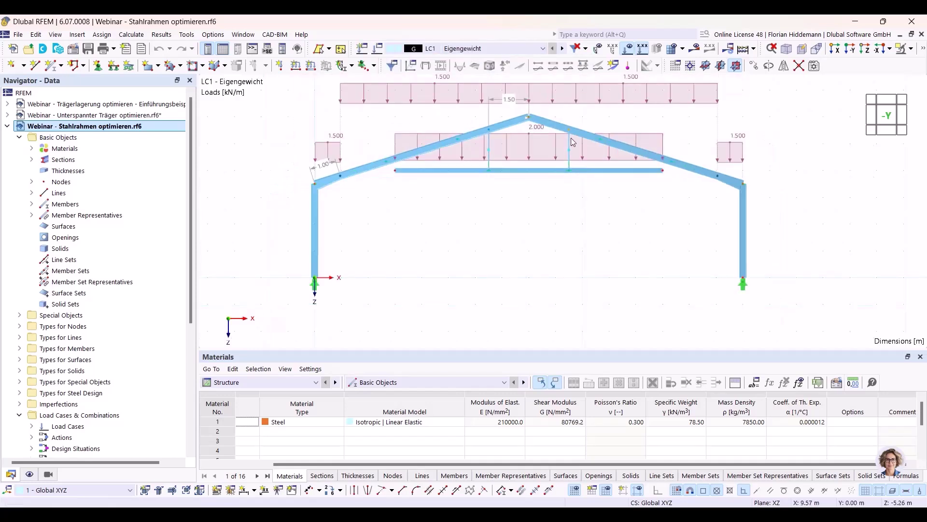
{"action": "scroll", "coordinate": [527, 254], "scroll_direction": "down", "scroll_amount": 1}
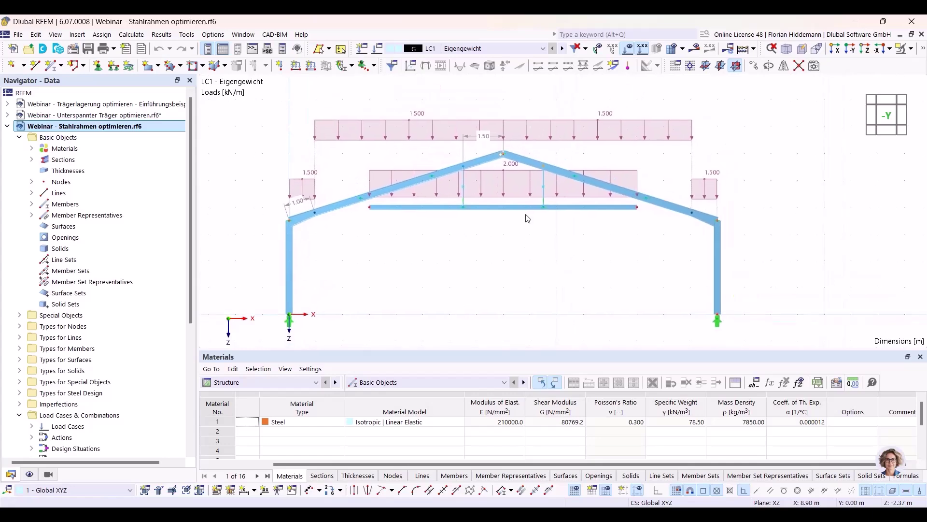
{"action": "left_click", "coordinate": [629, 50]}
Open the global parameters below the frame and examine the optimization ranges of Voutenlänge and Anschlagspunkt
{"action": "left_click", "coordinate": [36, 34]}
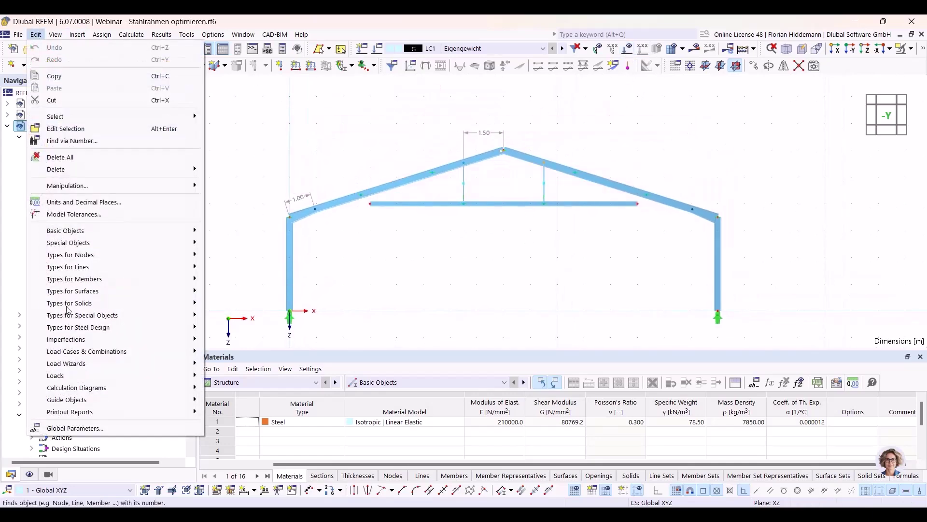
{"action": "left_click", "coordinate": [74, 428]}
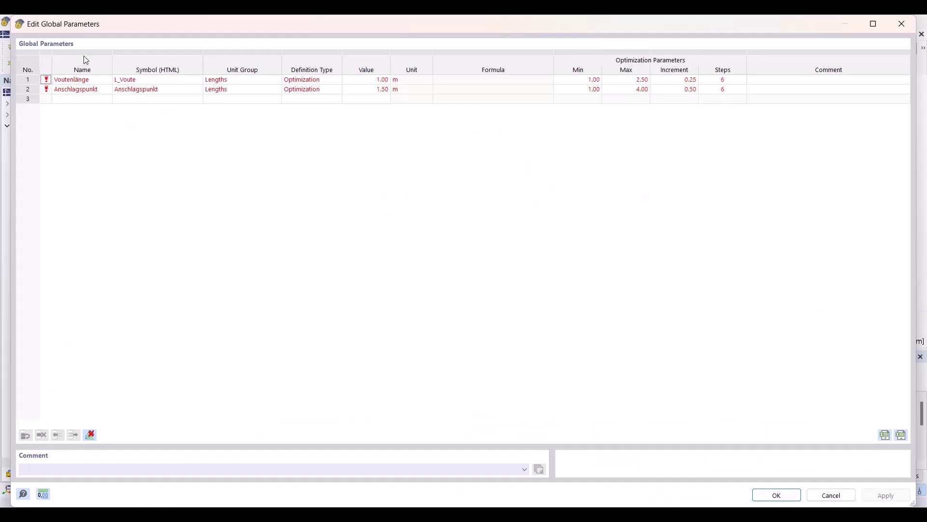
{"action": "left_click_drag", "start_coordinate": [93, 17], "coordinate": [106, 248]}
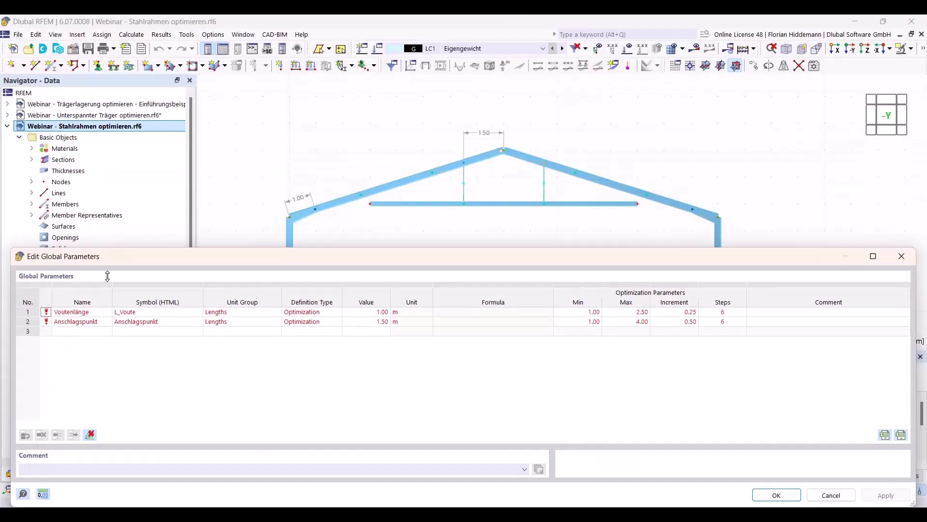
{"action": "left_click_drag", "start_coordinate": [13, 248], "coordinate": [113, 248]}
{"action": "left_click_drag", "start_coordinate": [232, 260], "coordinate": [164, 292]}
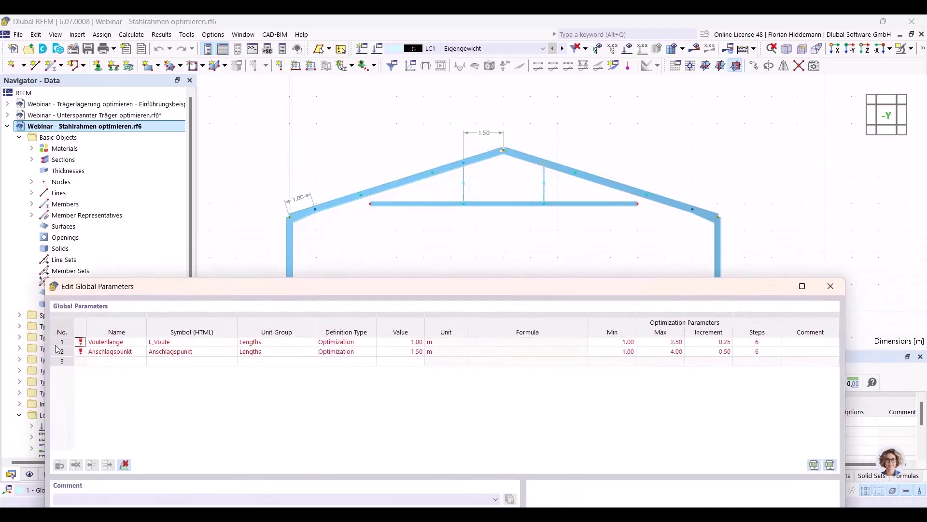
{"action": "left_click", "coordinate": [125, 345]}
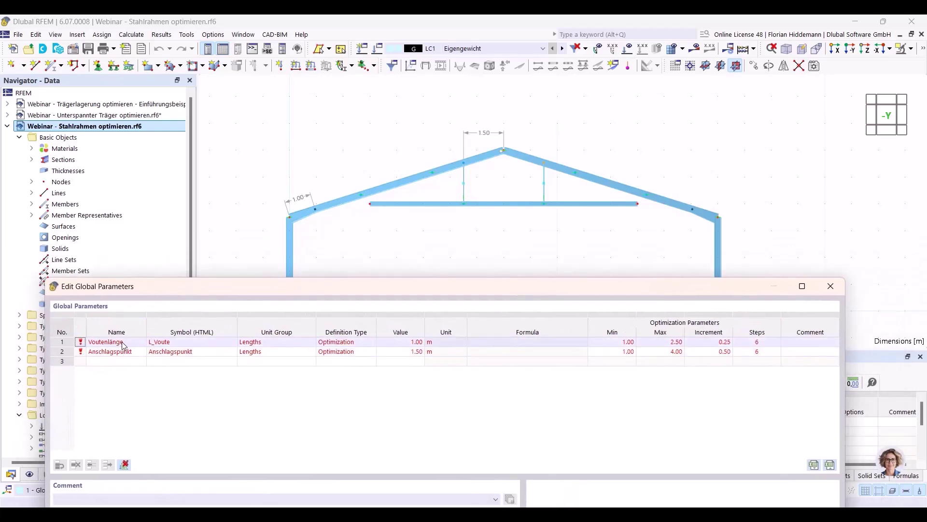
{"action": "left_click", "coordinate": [283, 352]}
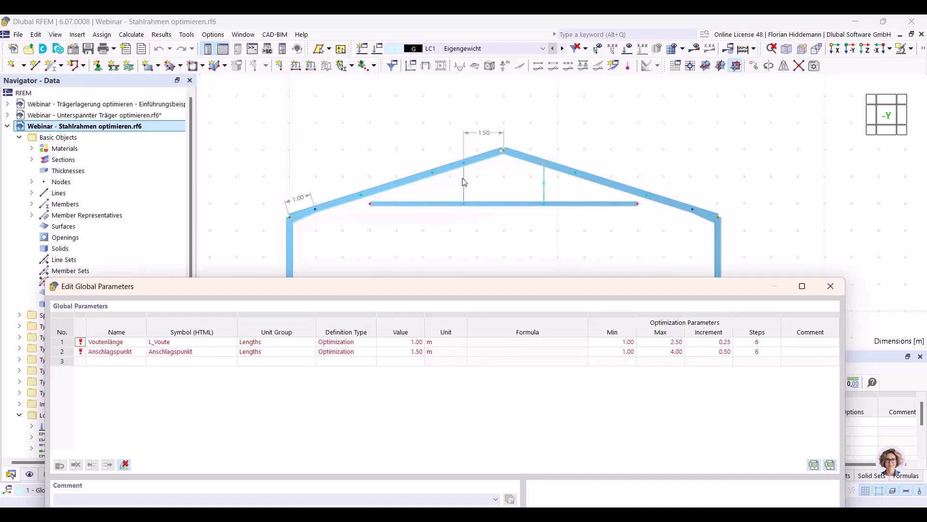
Set the Anschlagspunkt parameter to 1 m and apply it to the frame
{"action": "double_click", "coordinate": [408, 351]}
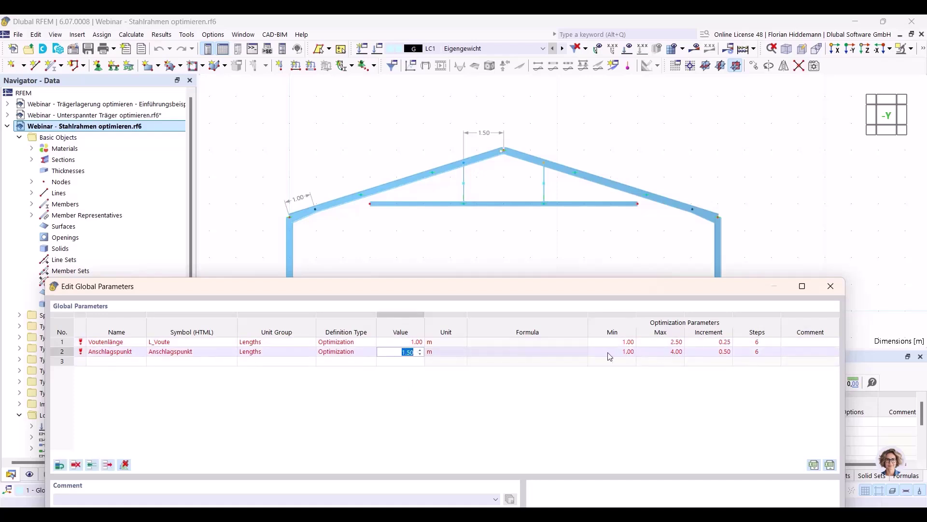
{"action": "type", "text": "1"}
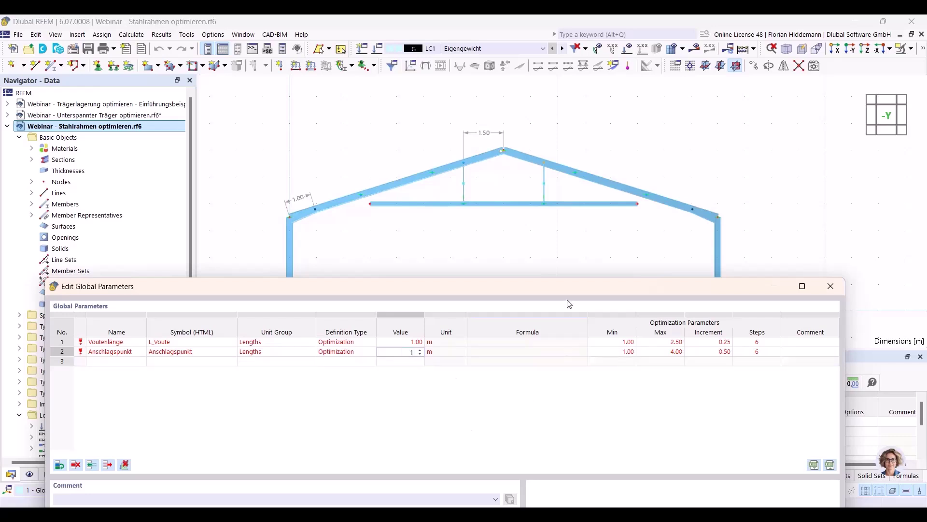
{"action": "left_click_drag", "start_coordinate": [565, 290], "coordinate": [559, 265]}
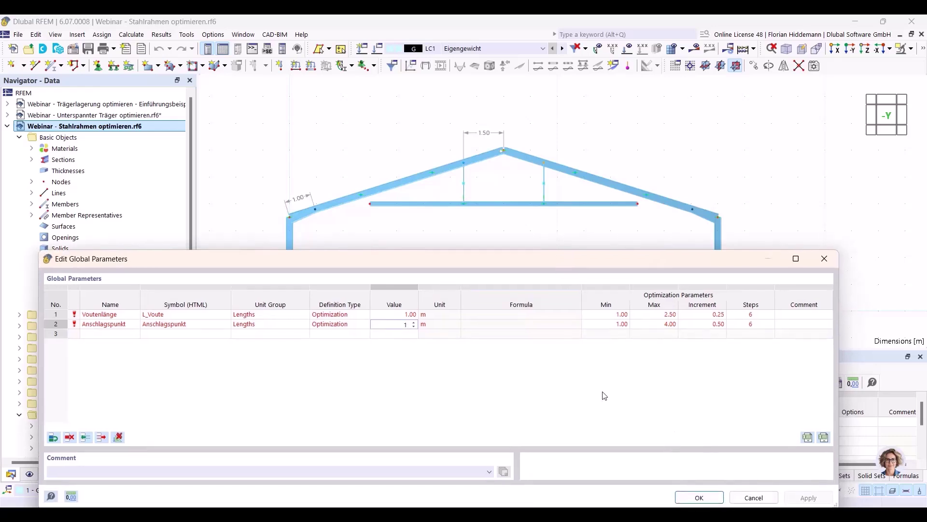
{"action": "left_click", "coordinate": [410, 316]}
{"action": "left_click", "coordinate": [789, 500]}
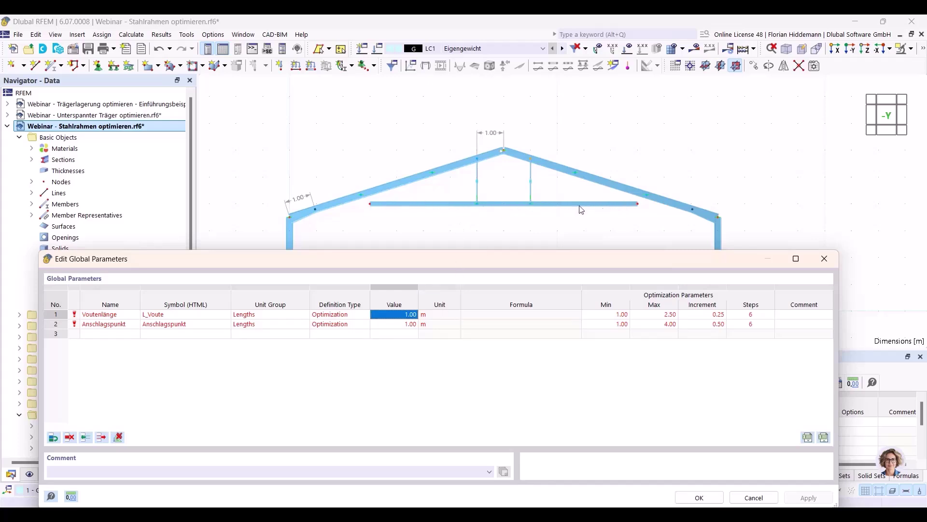
Set the Anschlagspunkt parameter to 4 m and apply it to the suspension members
{"action": "double_click", "coordinate": [401, 324]}
{"action": "type", "text": "4"}
{"action": "key", "text": "Return"}
{"action": "left_click", "coordinate": [809, 497]}
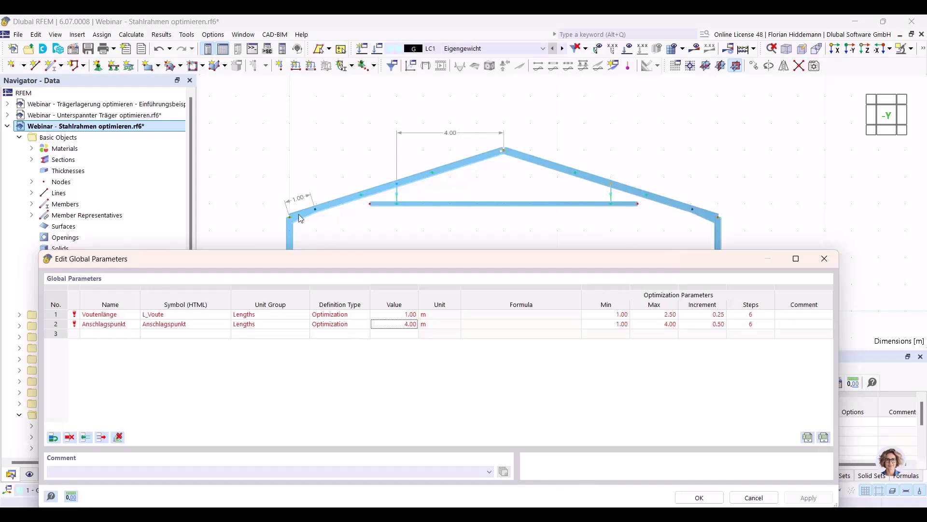
Set the Anschlagspunkt parameter to 3 m and apply the change
{"action": "double_click", "coordinate": [401, 324]}
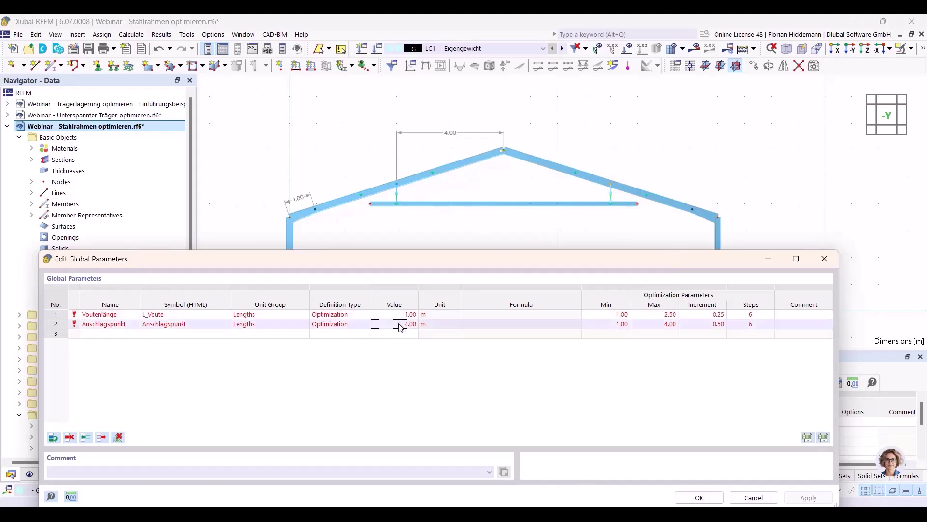
{"action": "type", "text": "3"}
{"action": "key", "text": "Return"}
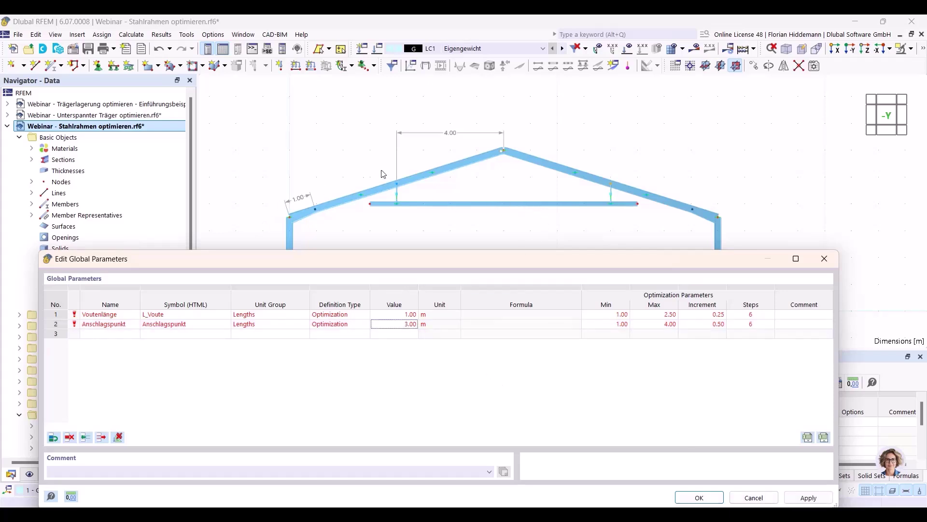
{"action": "left_click", "coordinate": [800, 495]}
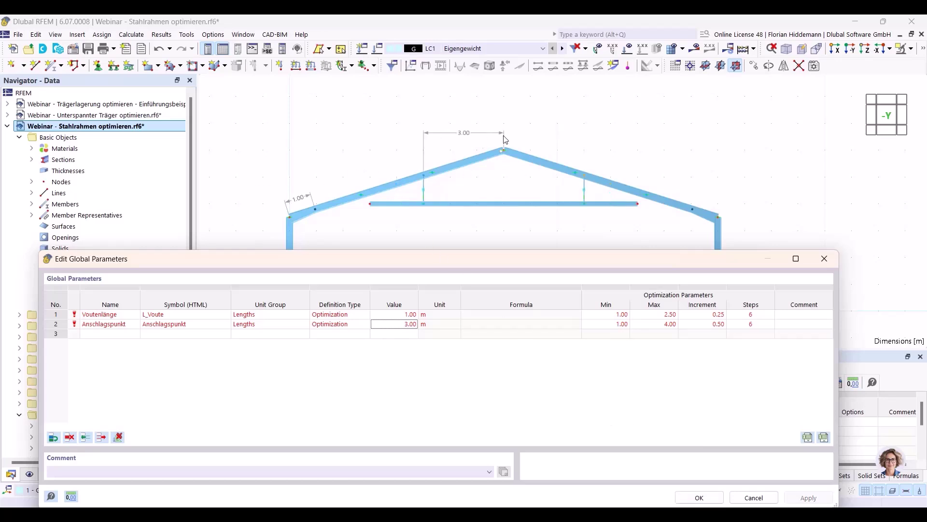
Set the Voutenlänge parameter to 2 m, apply it to the haunches and close the global parameters
{"action": "left_click_drag", "start_coordinate": [457, 259], "coordinate": [490, 275]}
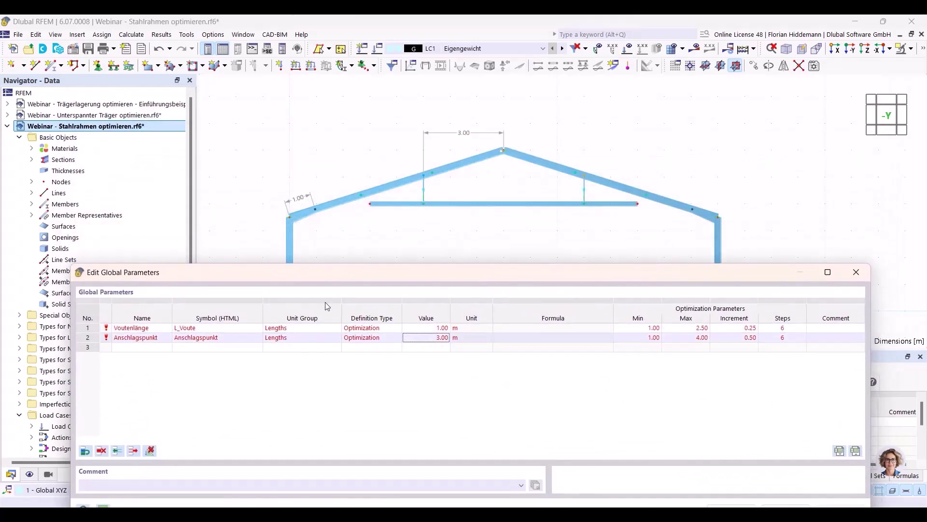
{"action": "double_click", "coordinate": [440, 327]}
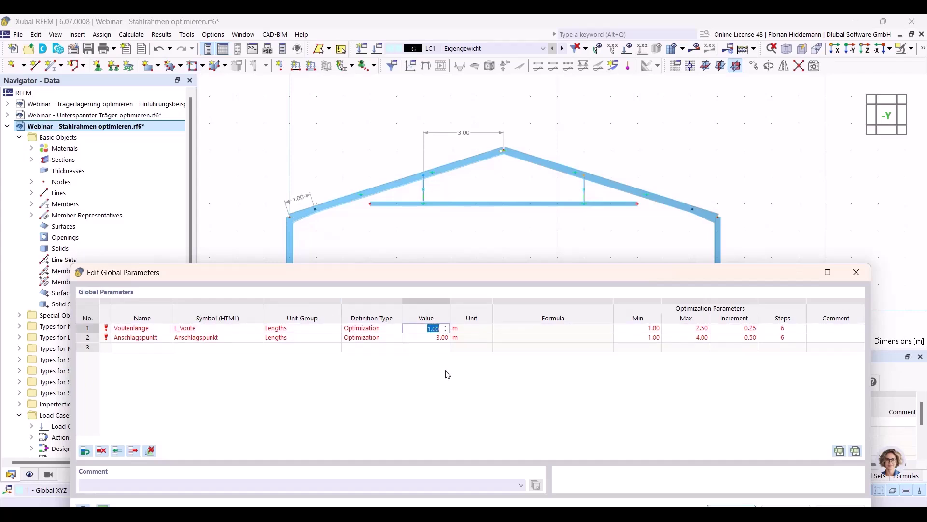
{"action": "type", "text": "3"}
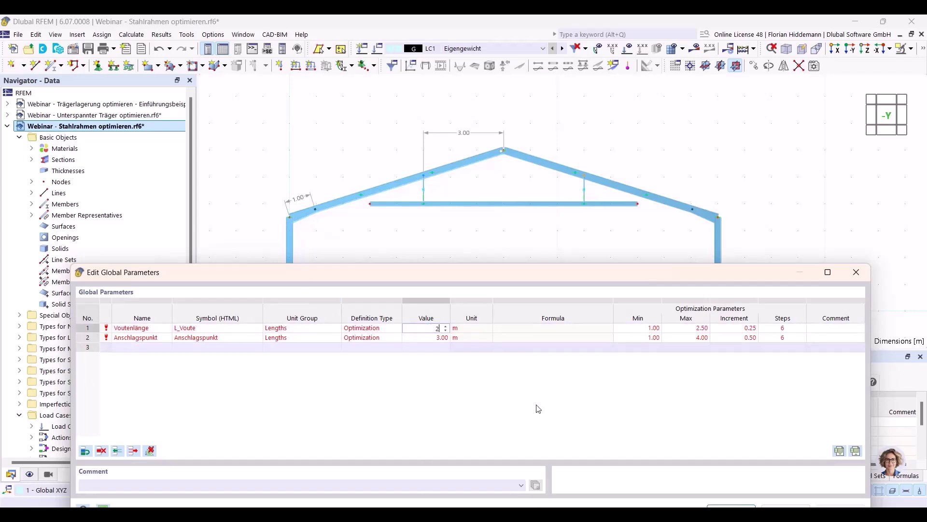
{"action": "key", "text": "Return"}
{"action": "left_click_drag", "start_coordinate": [705, 254], "coordinate": [706, 250]}
{"action": "left_click", "coordinate": [841, 485]}
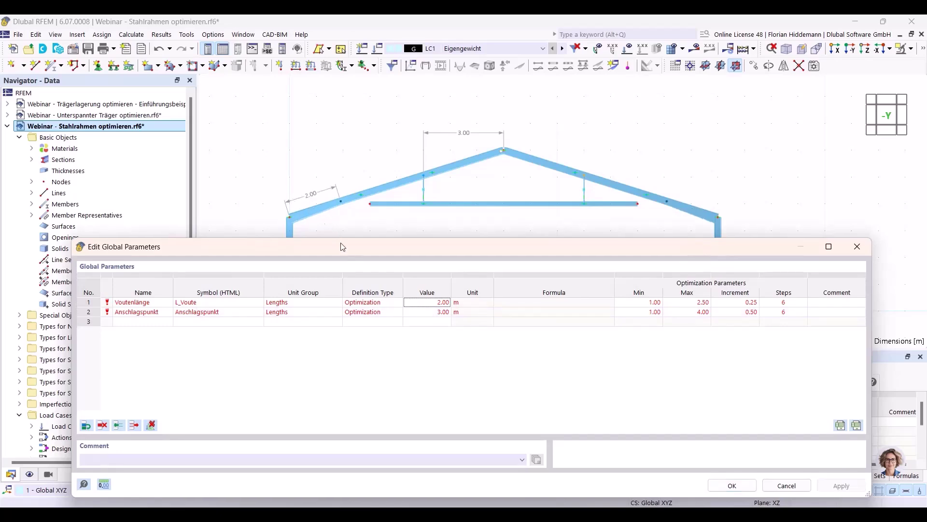
{"action": "left_click", "coordinate": [787, 486]}
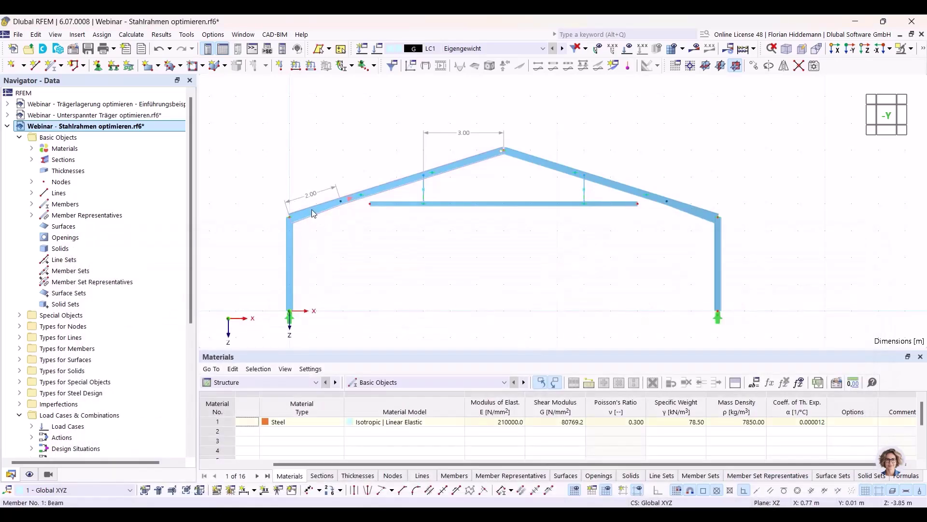
Open the left rafter member for editing and examine its section distribution with the taper at the member start
{"action": "scroll", "coordinate": [311, 211], "scroll_direction": "up", "scroll_amount": 6}
{"action": "middle_click_drag", "start_coordinate": [382, 244], "coordinate": [442, 257], "text": "ctrl"}
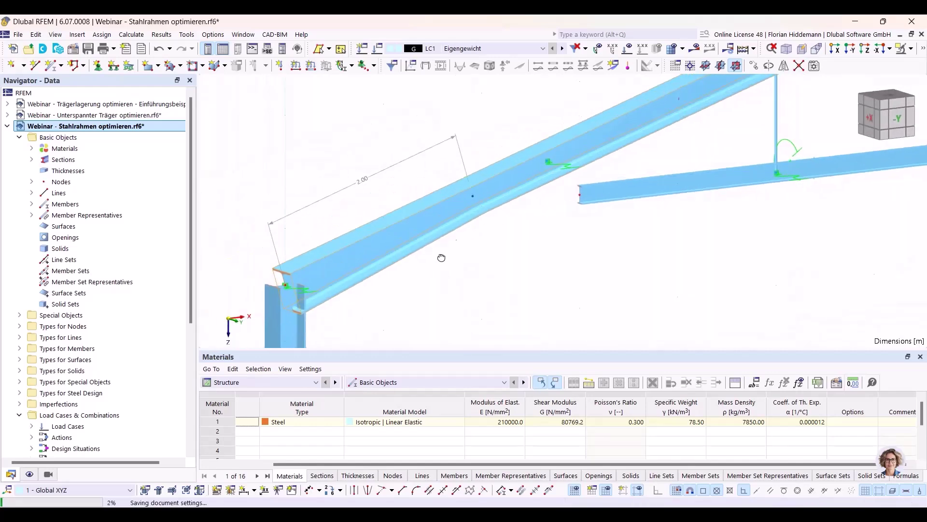
{"action": "right_click", "coordinate": [503, 199]}
{"action": "mouse_move", "coordinate": [533, 235]}
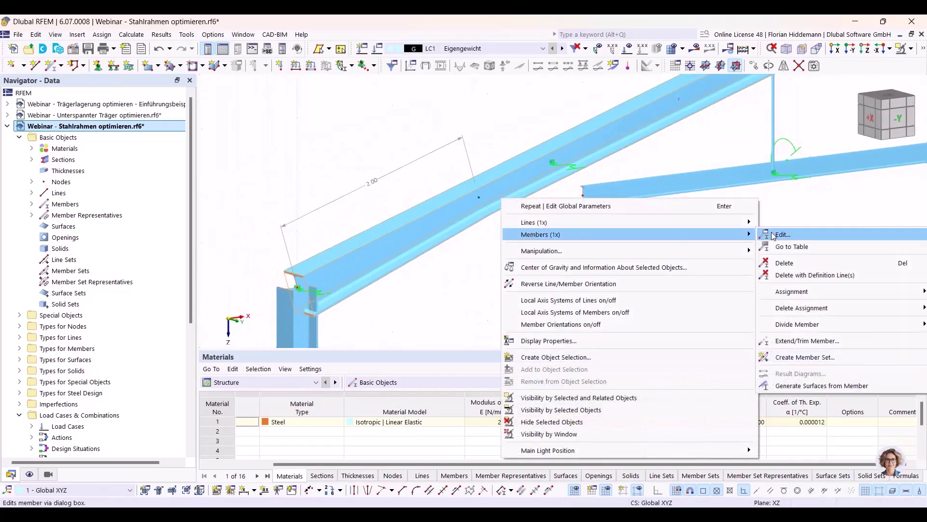
{"action": "left_click", "coordinate": [784, 235]}
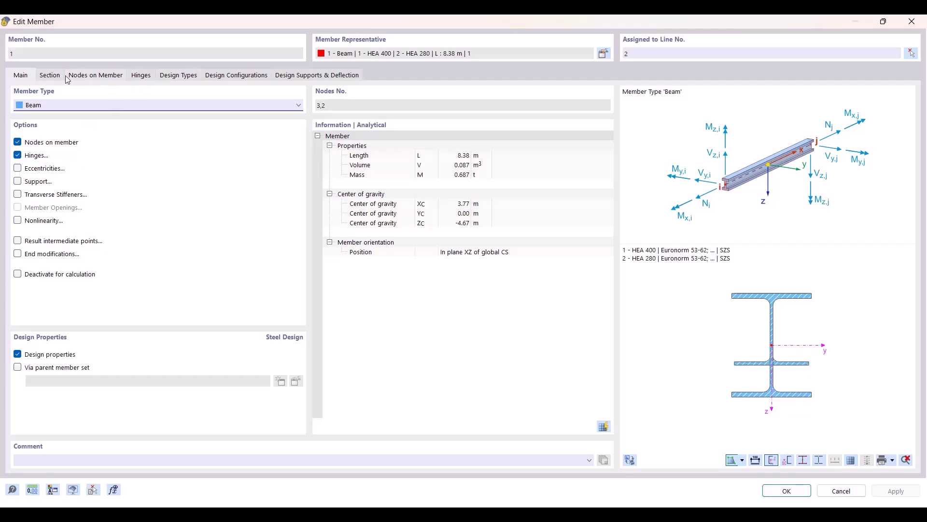
{"action": "left_click", "coordinate": [86, 76]}
{"action": "left_click", "coordinate": [56, 76]}
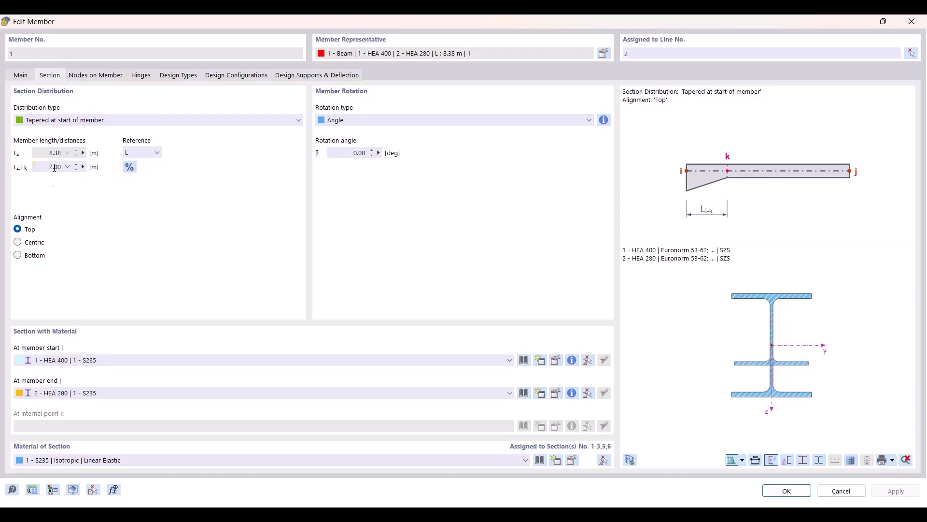
View the formula behind the rafter's taper length Lz,i-k and close the member without changes
{"action": "left_click", "coordinate": [83, 167]}
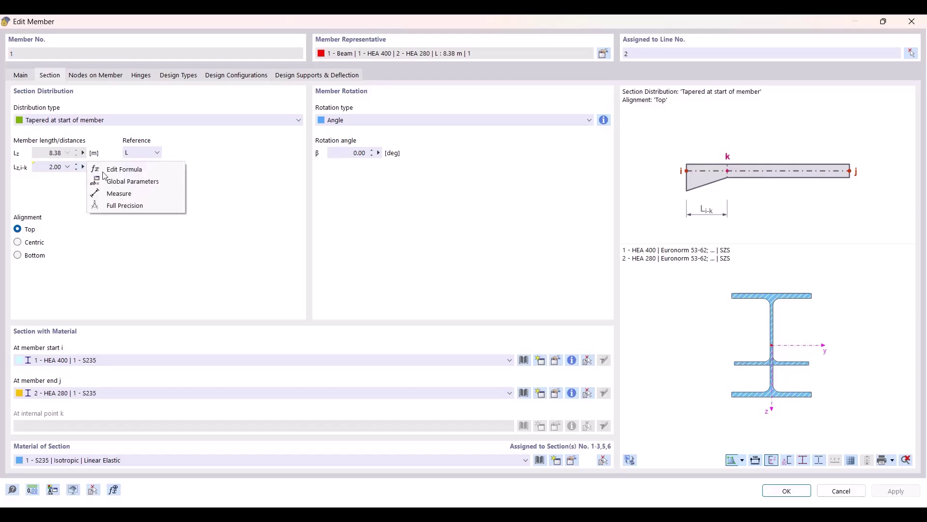
{"action": "left_click", "coordinate": [124, 169]}
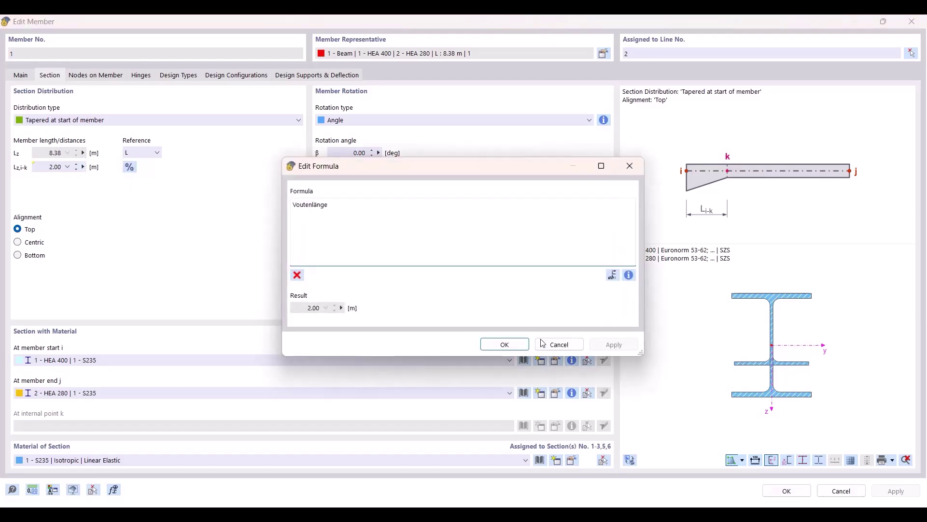
{"action": "left_click", "coordinate": [560, 345]}
{"action": "left_click", "coordinate": [854, 496]}
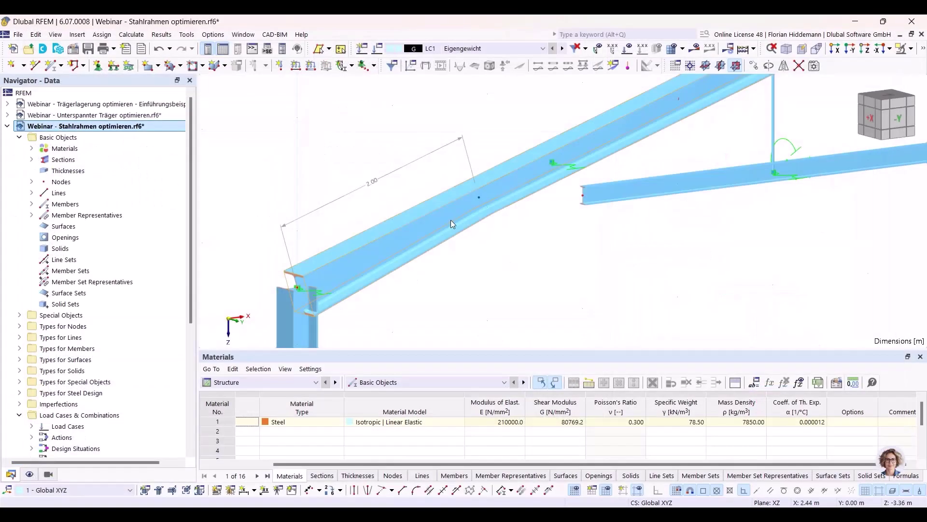
Show the whole steel frame in the reverse Y-direction
{"action": "middle_click_drag", "start_coordinate": [539, 254], "coordinate": [680, 288]}
{"action": "scroll", "coordinate": [680, 287], "scroll_direction": "down", "scroll_amount": 4}
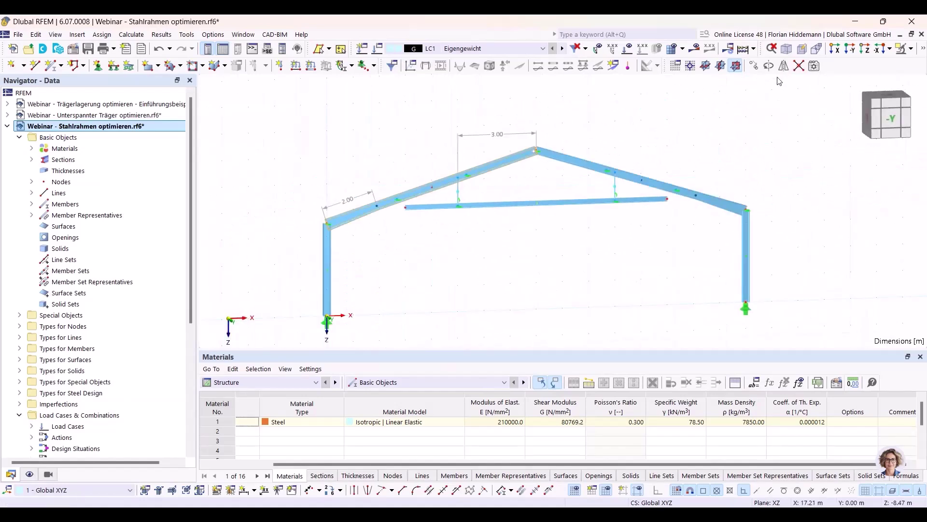
{"action": "left_click", "coordinate": [850, 48]}
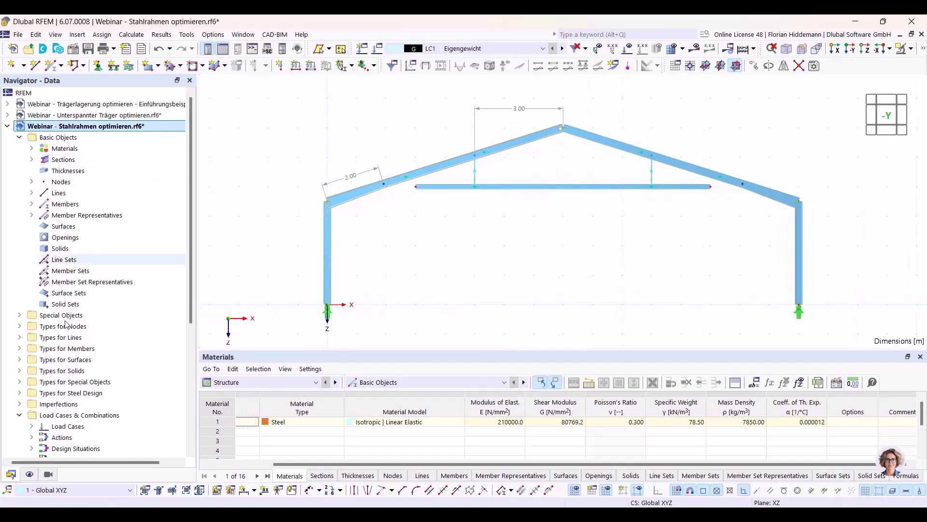
Display the section names on the frame's members and review the sections of the rafter, suspended beam and hangers
{"action": "left_click", "coordinate": [29, 474]}
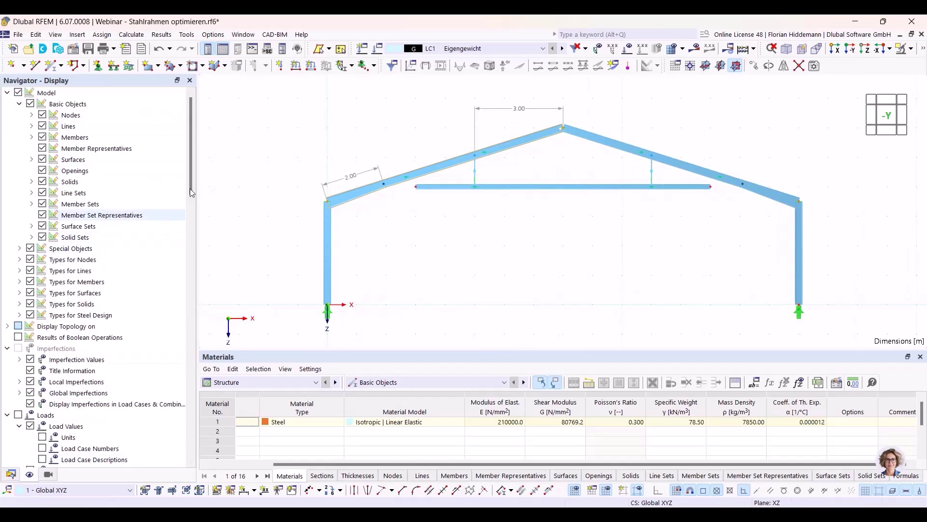
{"action": "left_click", "coordinate": [32, 138]}
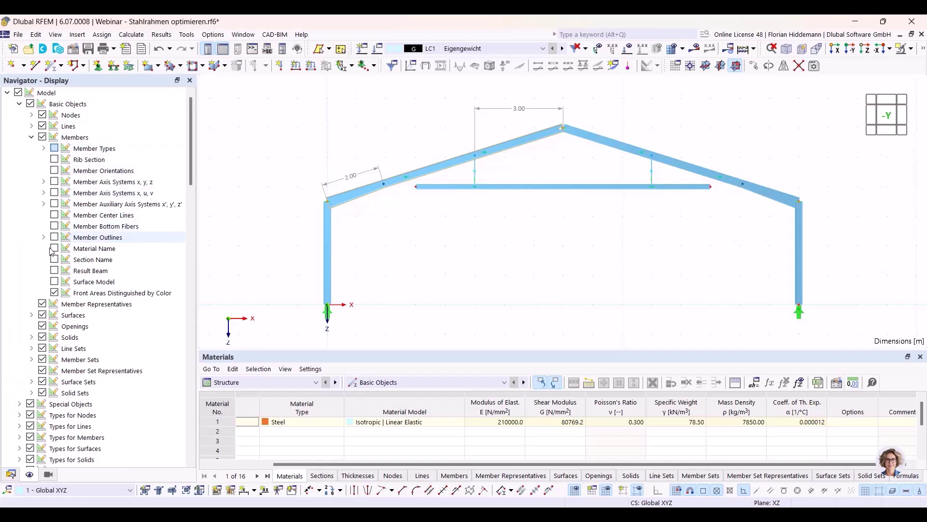
{"action": "left_click", "coordinate": [54, 262]}
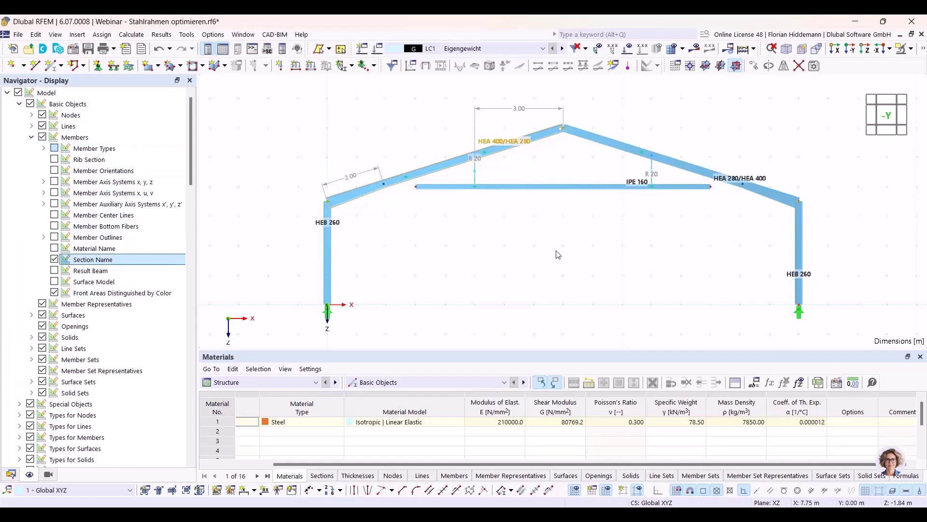
{"action": "scroll", "coordinate": [558, 254], "scroll_direction": "up", "scroll_amount": 1}
{"action": "middle_click_drag", "start_coordinate": [606, 247], "coordinate": [573, 241]}
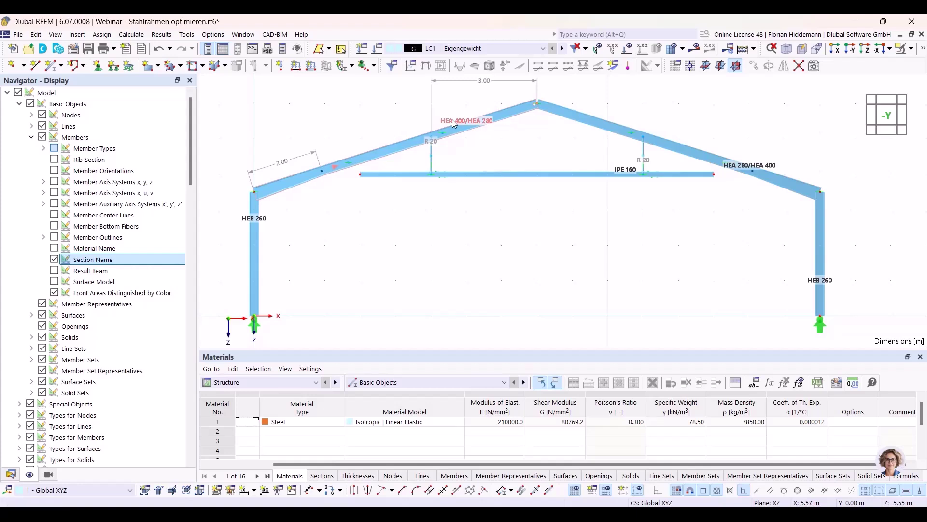
{"action": "mouse_move", "coordinate": [481, 124]}
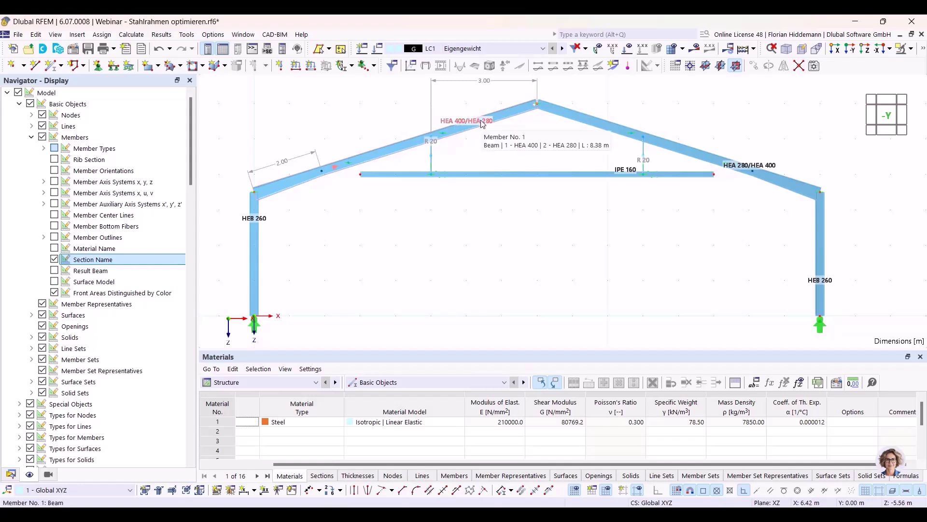
{"action": "mouse_move", "coordinate": [621, 179]}
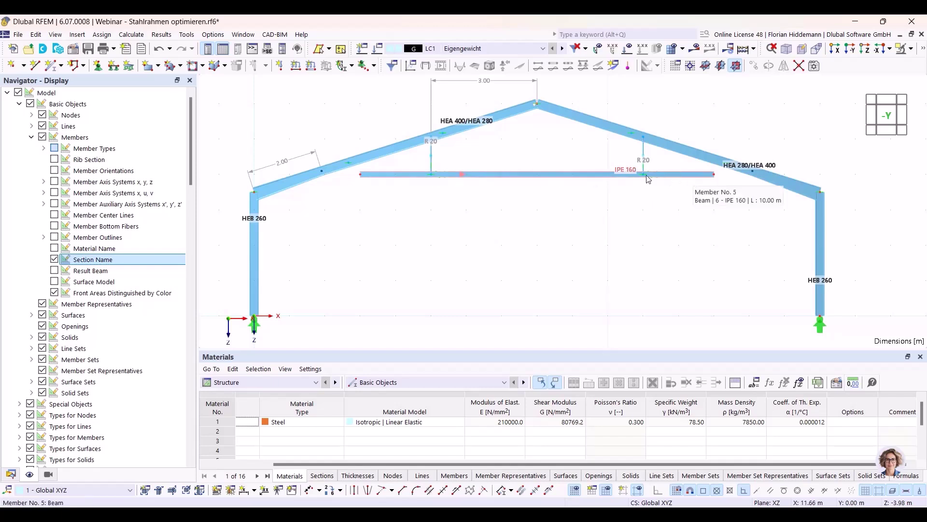
{"action": "mouse_move", "coordinate": [431, 158]}
{"action": "mouse_move", "coordinate": [520, 178]}
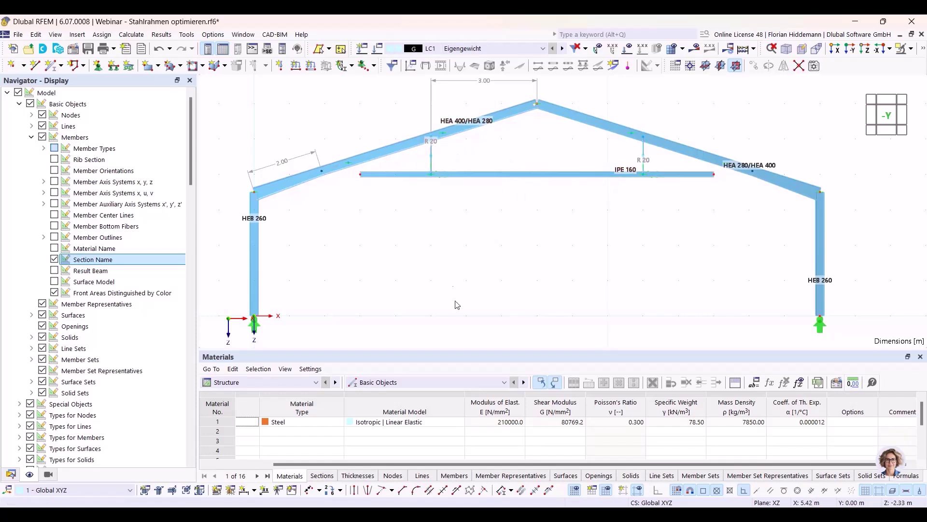
Enlarge the table area and list the model's cross-sections in it
{"action": "left_click_drag", "start_coordinate": [377, 349], "coordinate": [376, 299]}
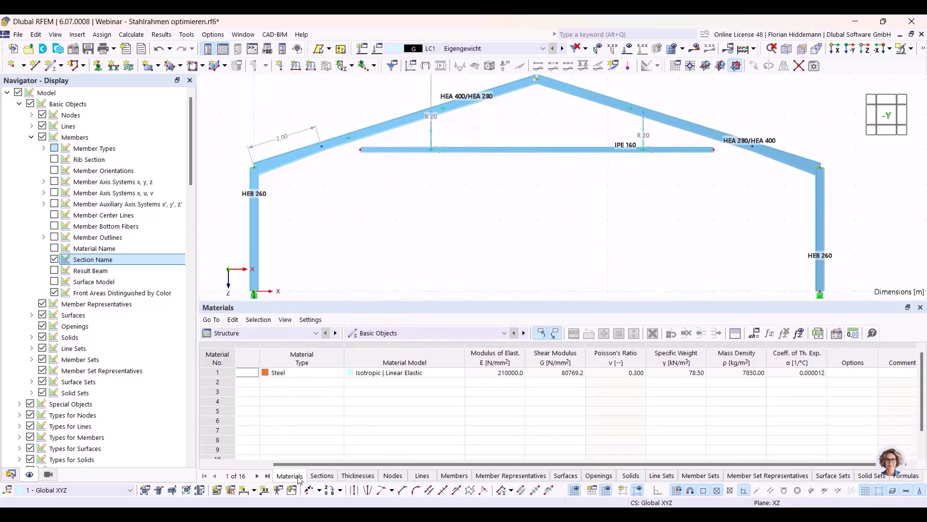
{"action": "left_click", "coordinate": [321, 476]}
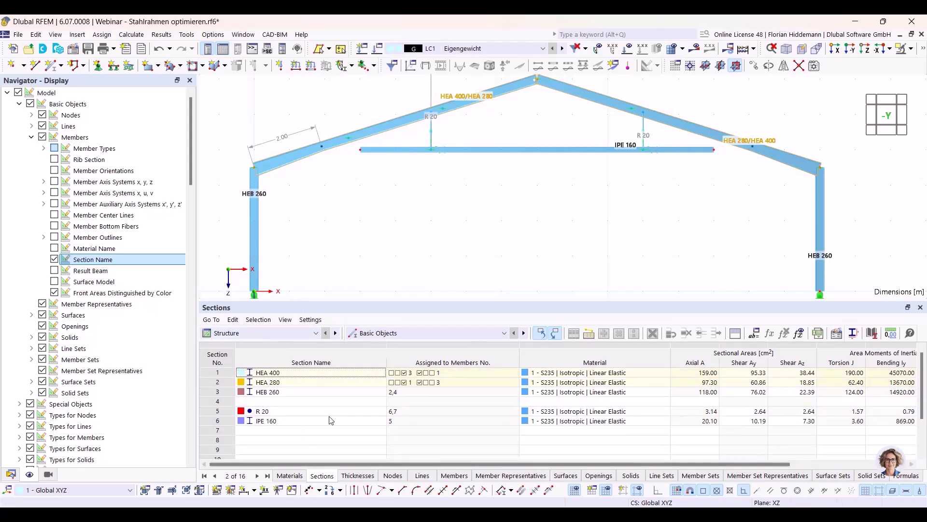
{"action": "left_click", "coordinate": [367, 372]}
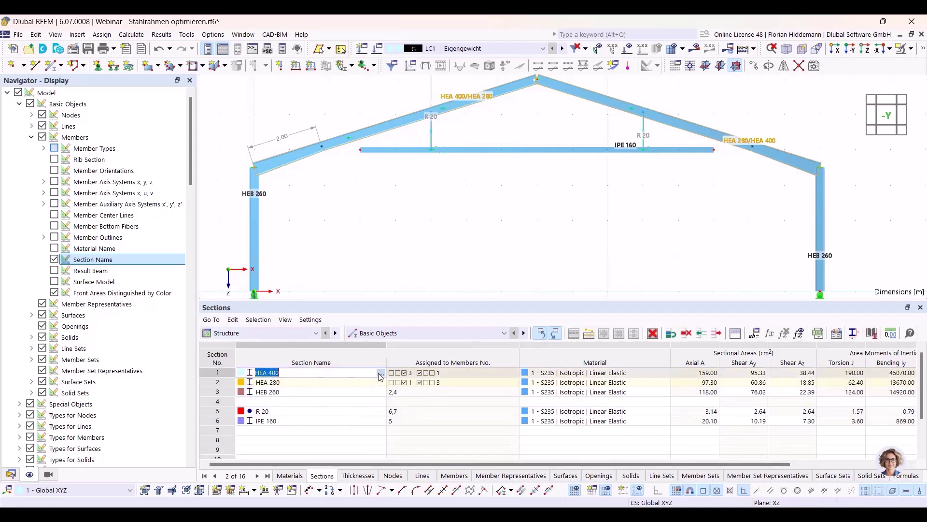
{"action": "left_click", "coordinate": [381, 372]}
{"action": "left_click", "coordinate": [896, 495]}
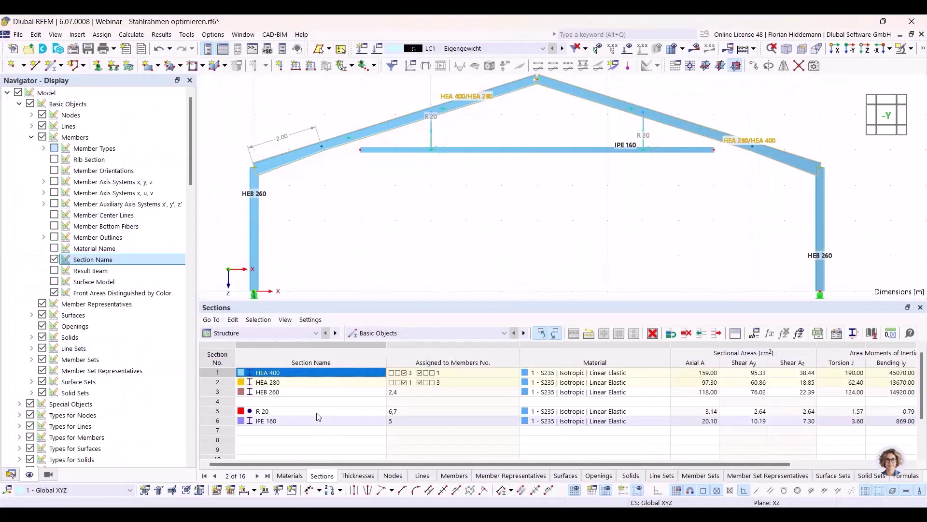
Open section HEA 400 for editing and check which members use HEA 280, IPE 160, HEB 260 and R 20
{"action": "left_click_drag", "start_coordinate": [342, 464], "coordinate": [586, 464]}
{"action": "left_click", "coordinate": [823, 375]}
{"action": "double_click", "coordinate": [824, 379]}
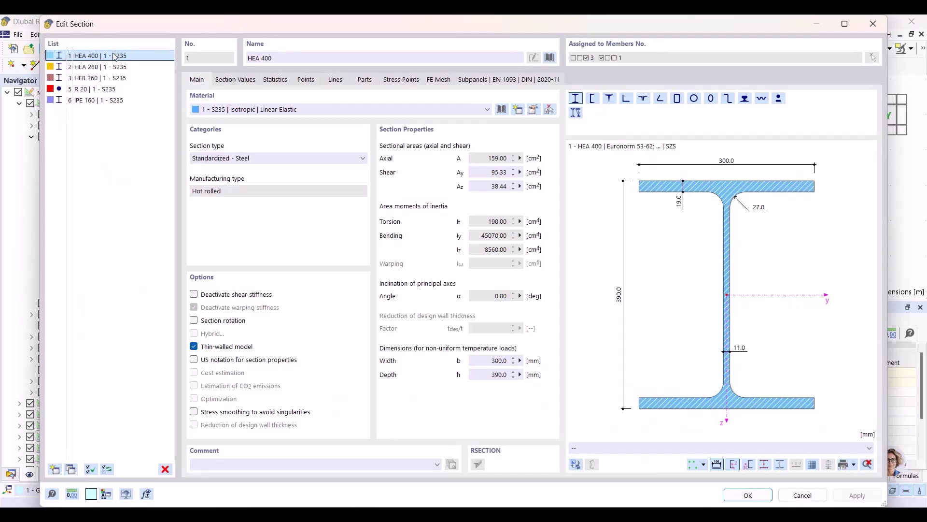
{"action": "left_click_drag", "start_coordinate": [123, 30], "coordinate": [262, 321]}
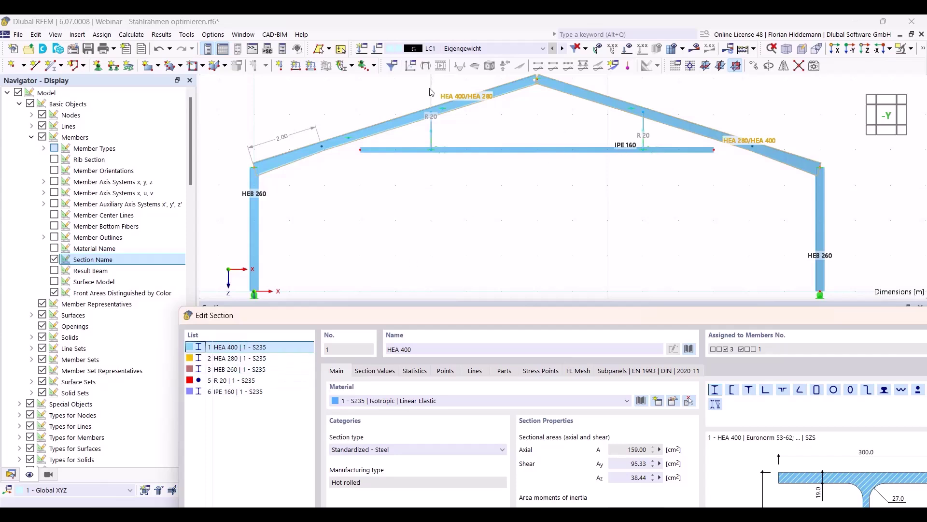
{"action": "left_click", "coordinate": [233, 359]}
{"action": "left_click", "coordinate": [544, 148]}
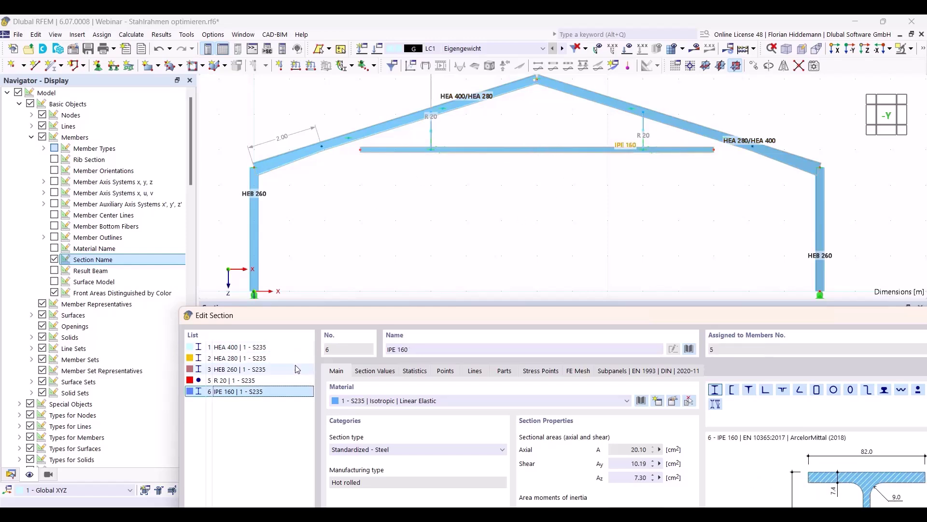
{"action": "left_click", "coordinate": [254, 227]}
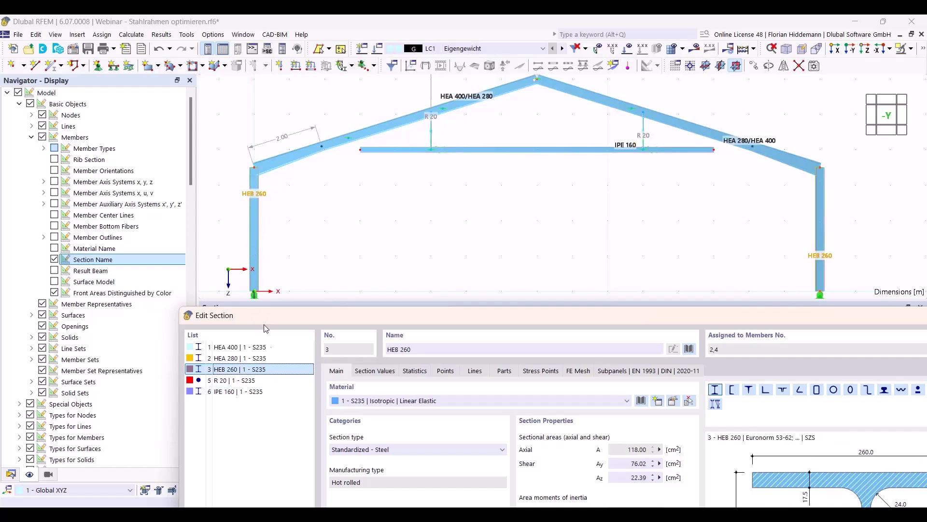
{"action": "left_click_drag", "start_coordinate": [291, 318], "coordinate": [216, 322]}
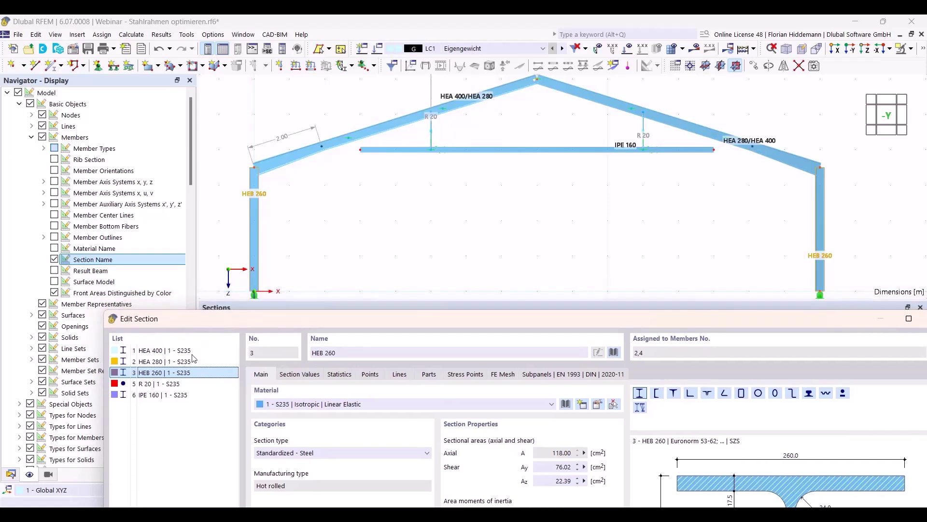
{"action": "left_click", "coordinate": [153, 384]}
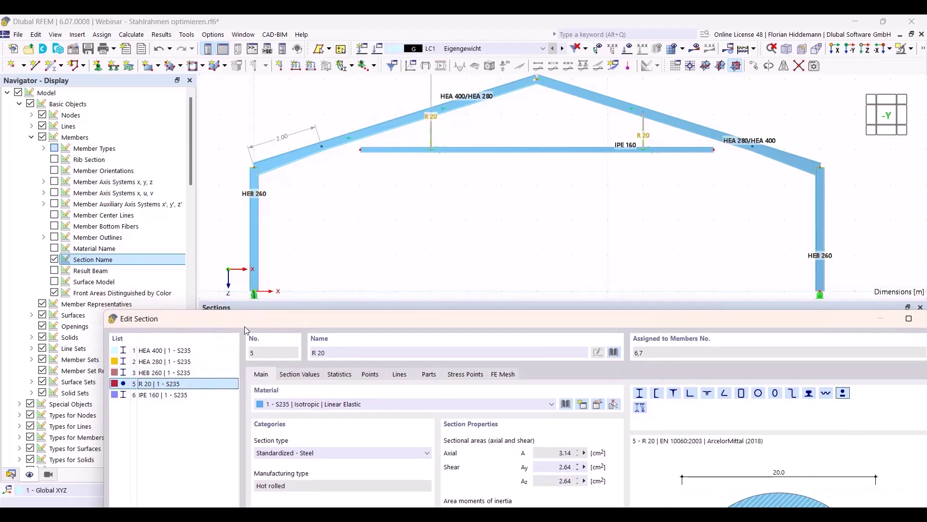
Check the options of section HEA 400, including Optimization, and close the section without changes
{"action": "left_click_drag", "start_coordinate": [271, 323], "coordinate": [238, 41]}
{"action": "left_click", "coordinate": [162, 67]}
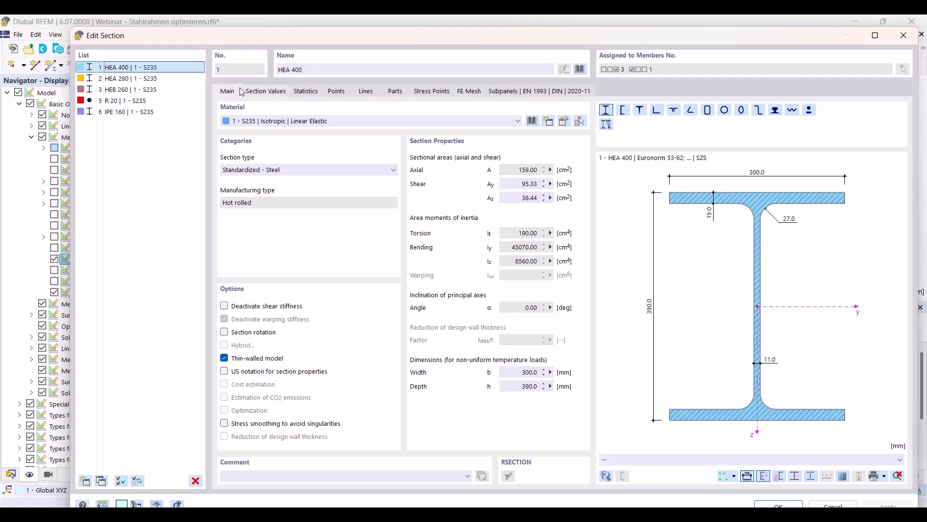
{"action": "mouse_move", "coordinate": [194, 44]}
{"action": "left_mouse_down"}
{"action": "mouse_move", "coordinate": [196, 225]}
{"action": "mouse_move", "coordinate": [207, 42]}
{"action": "left_mouse_up"}
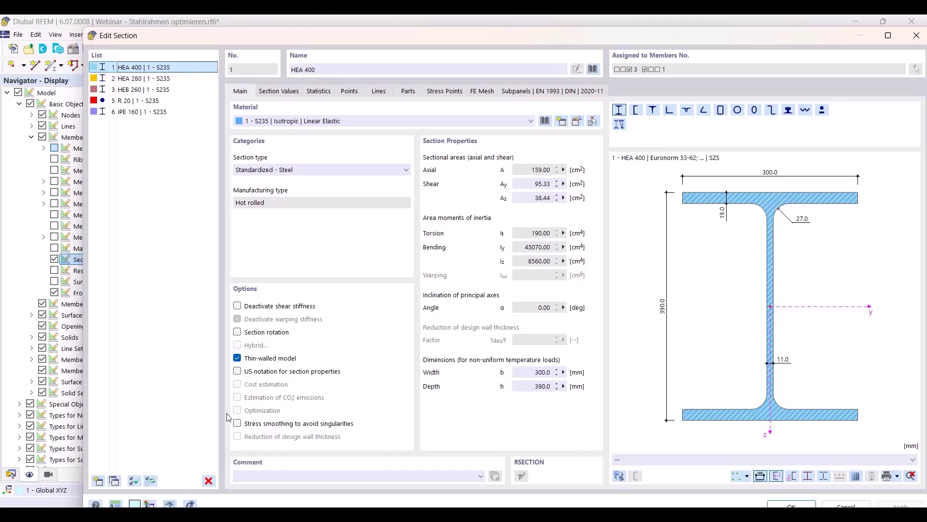
{"action": "left_click", "coordinate": [846, 504]}
Activate the Optimization & Costs / CO2 Emission Estimation add-on in the model's base data
{"action": "left_click", "coordinate": [19, 34]}
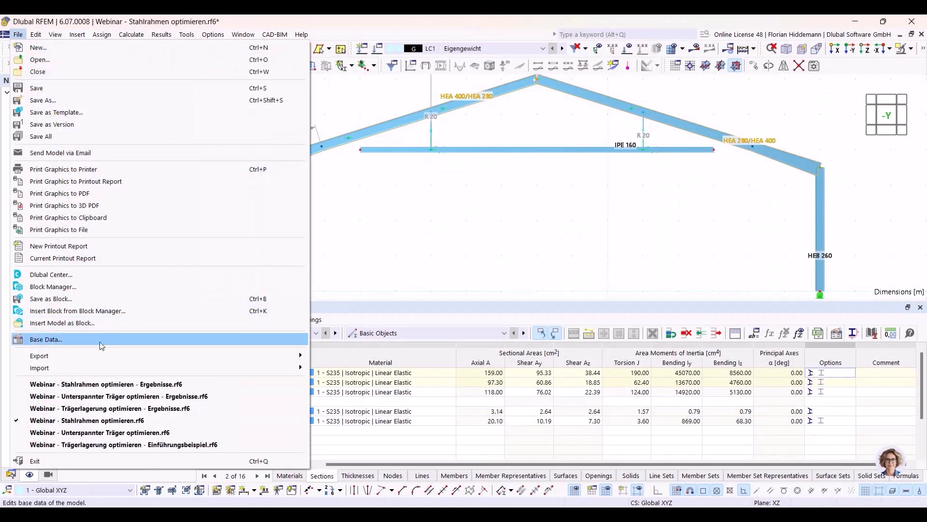
{"action": "key", "text": "Escape"}
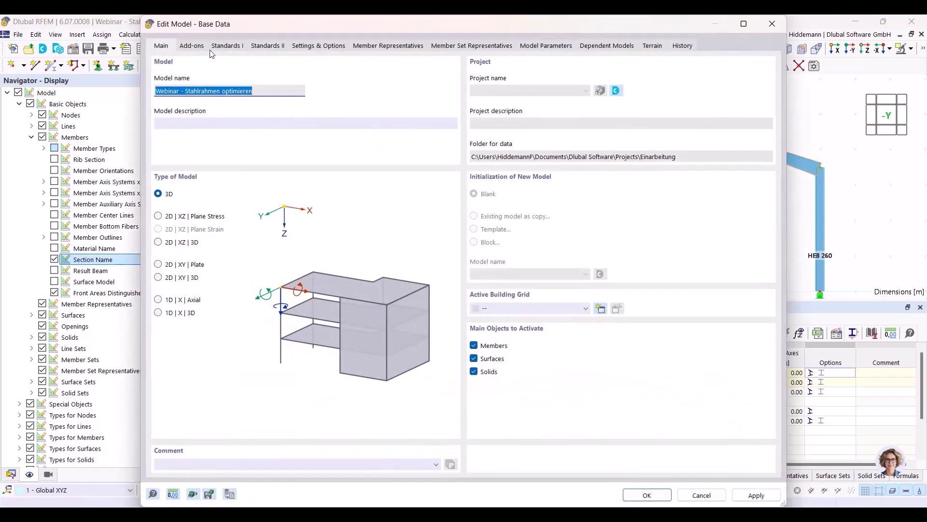
{"action": "left_click", "coordinate": [200, 45]}
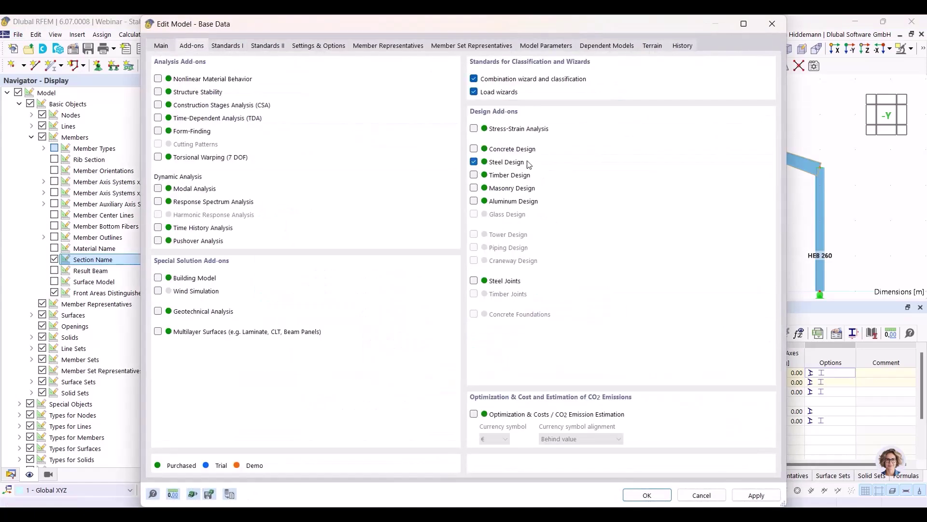
{"action": "left_click", "coordinate": [475, 415]}
{"action": "left_click", "coordinate": [665, 496]}
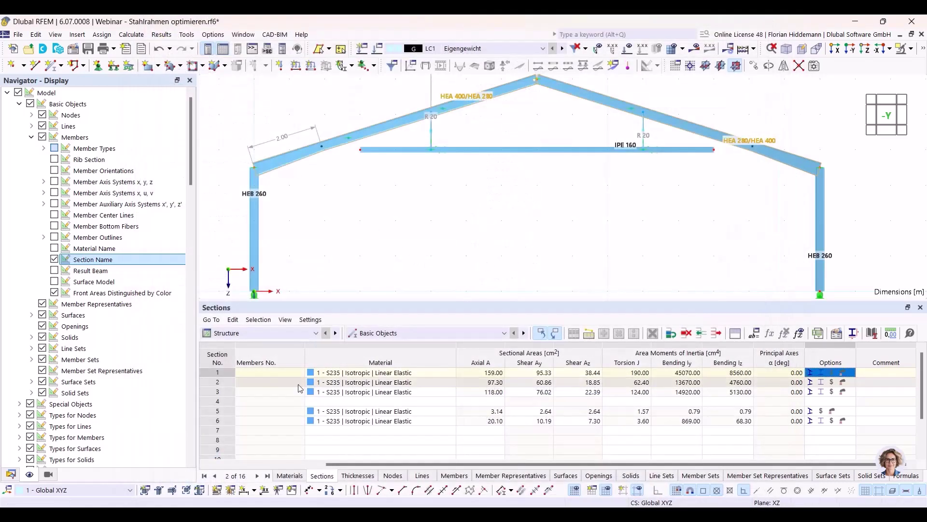
Reopen section HEA 400 for editing and activate its Optimization option
{"action": "double_click", "coordinate": [822, 376]}
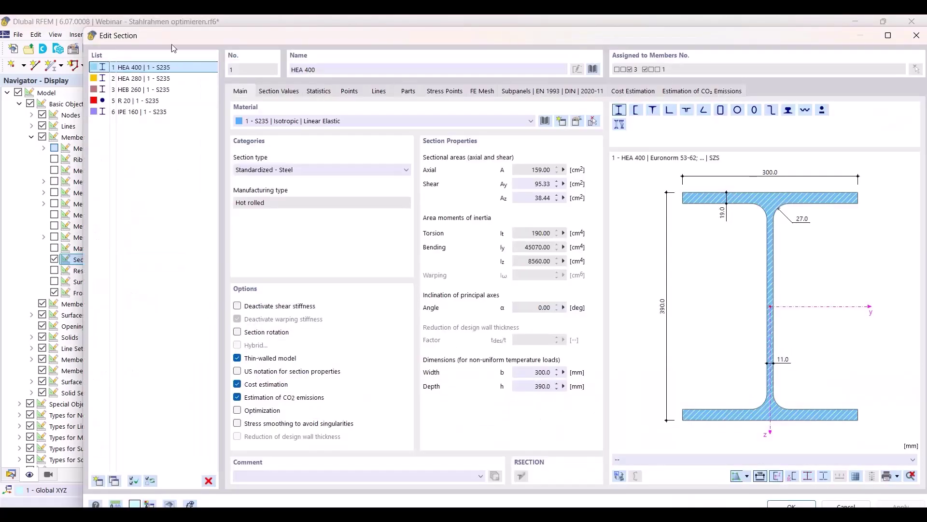
{"action": "left_click_drag", "start_coordinate": [161, 36], "coordinate": [155, 39]}
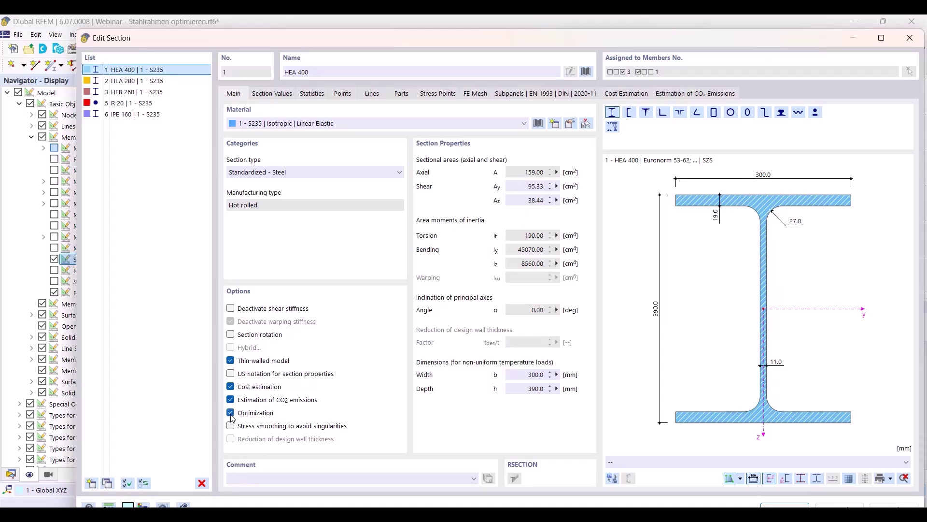
Examine the cost estimation and CO₂ emission estimation settings of section HEA 400
{"action": "left_click", "coordinate": [622, 94]}
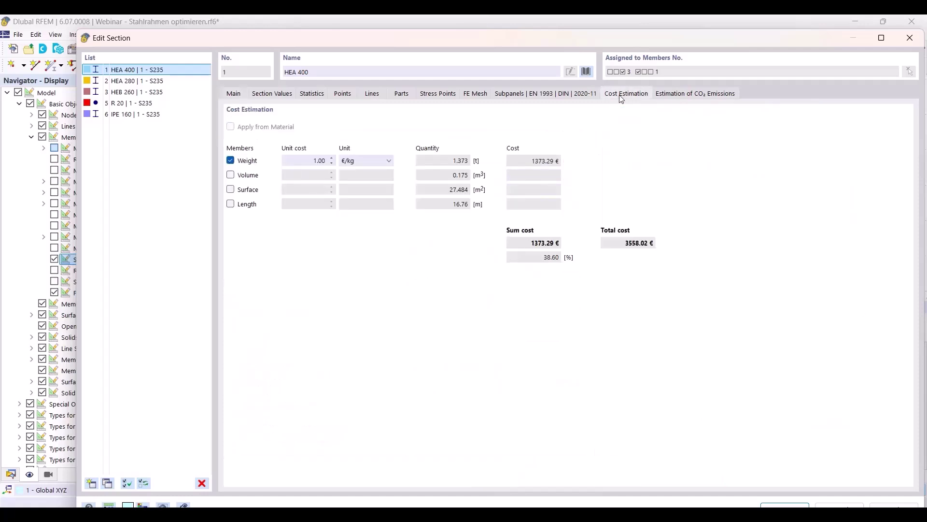
{"action": "left_click", "coordinate": [682, 95]}
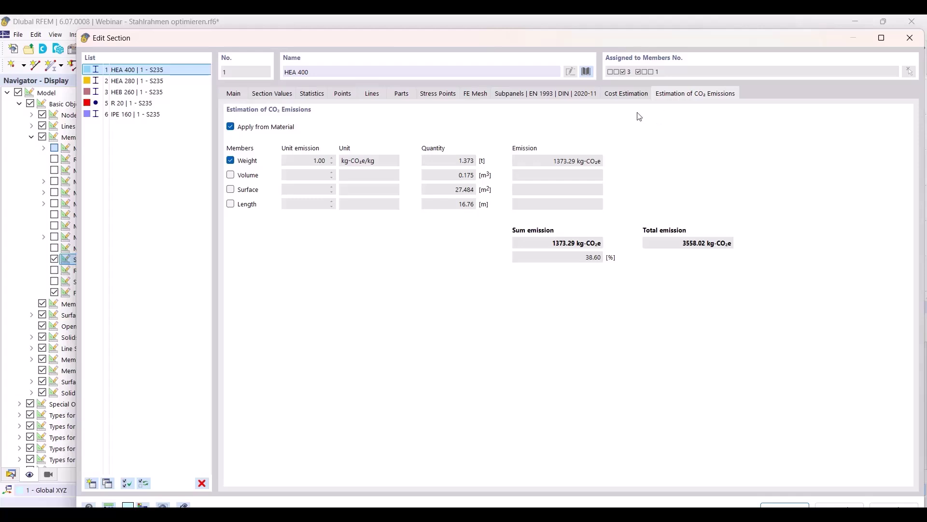
{"action": "left_click", "coordinate": [625, 95]}
{"action": "left_click", "coordinate": [683, 95]}
{"action": "left_click", "coordinate": [622, 97]}
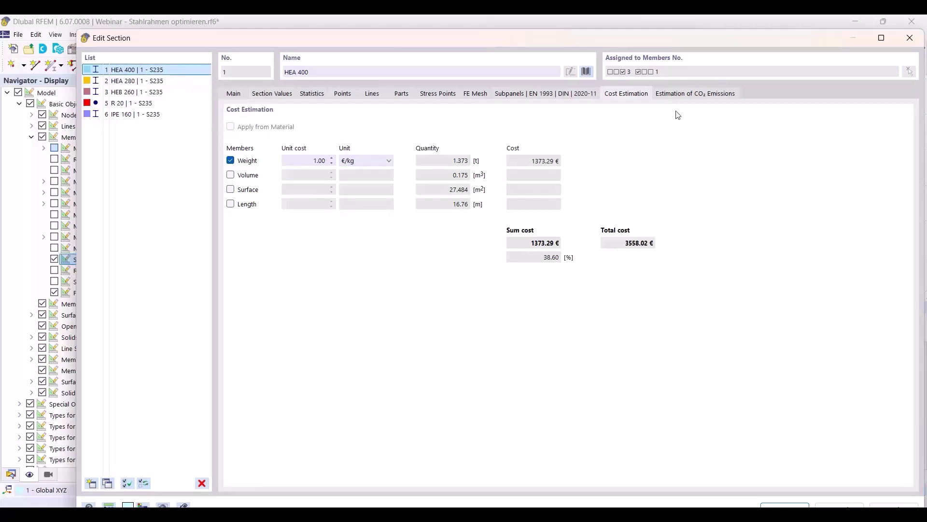
{"action": "left_click", "coordinate": [689, 94]}
{"action": "left_click", "coordinate": [629, 93]}
{"action": "left_click", "coordinate": [695, 93]}
{"action": "left_click", "coordinate": [643, 96]}
{"action": "left_click", "coordinate": [682, 97]}
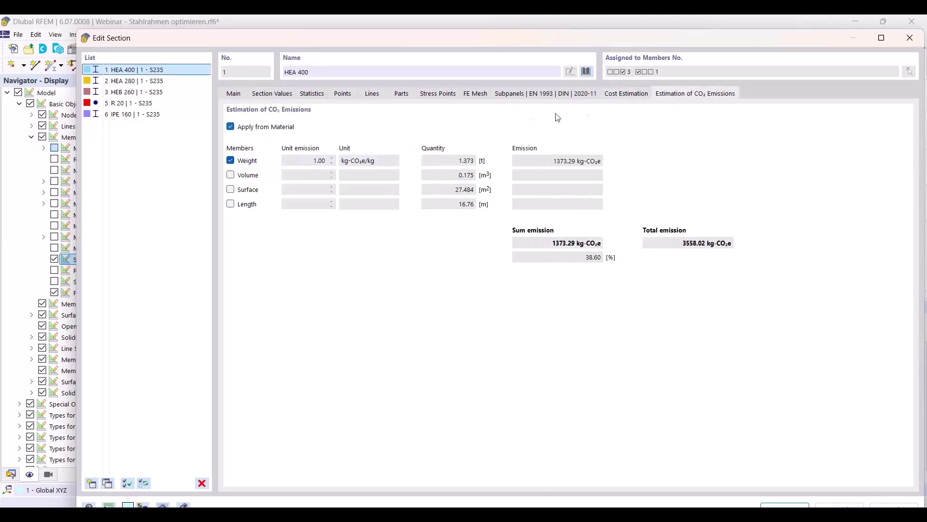
{"action": "left_click", "coordinate": [632, 98]}
Deactivate cost estimation and estimation of CO₂ emissions for section HEA 400
{"action": "left_click", "coordinate": [239, 94]}
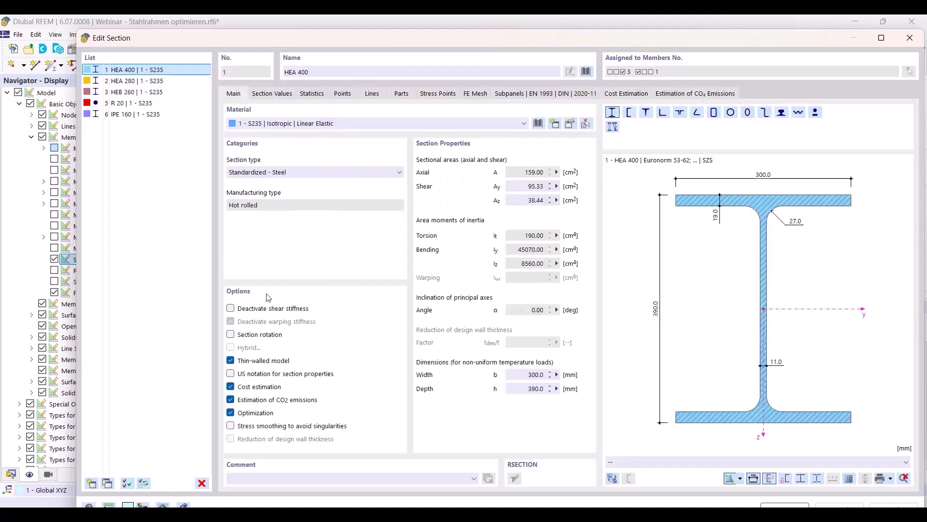
{"action": "left_click", "coordinate": [230, 387]}
{"action": "left_click", "coordinate": [231, 400]}
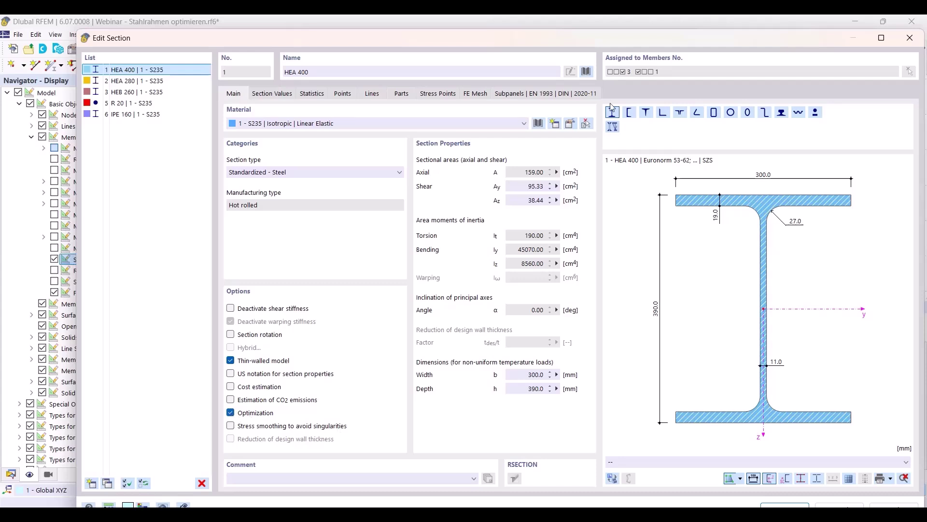
Examine the HEA sections of the Euronorm 53-62 SZS series in the section library without replacing section HEA 400
{"action": "left_click", "coordinate": [586, 72]}
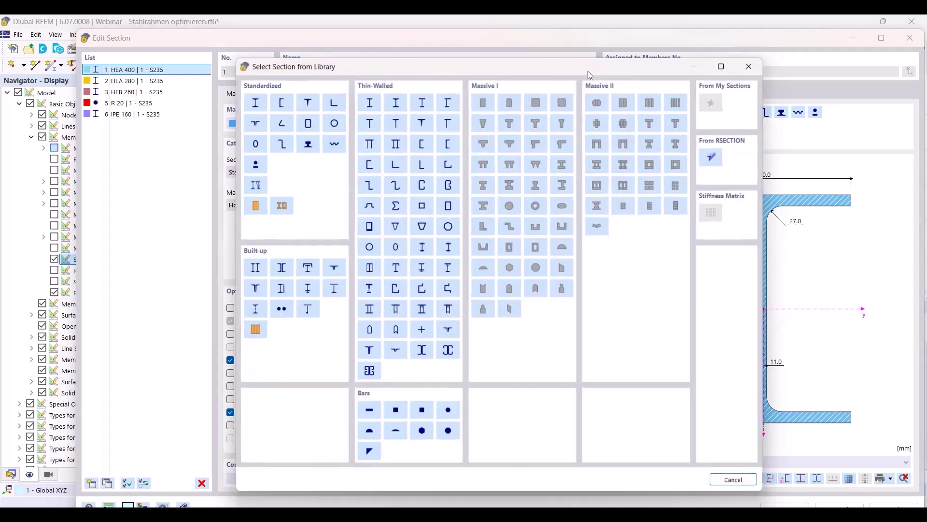
{"action": "left_click", "coordinate": [250, 99]}
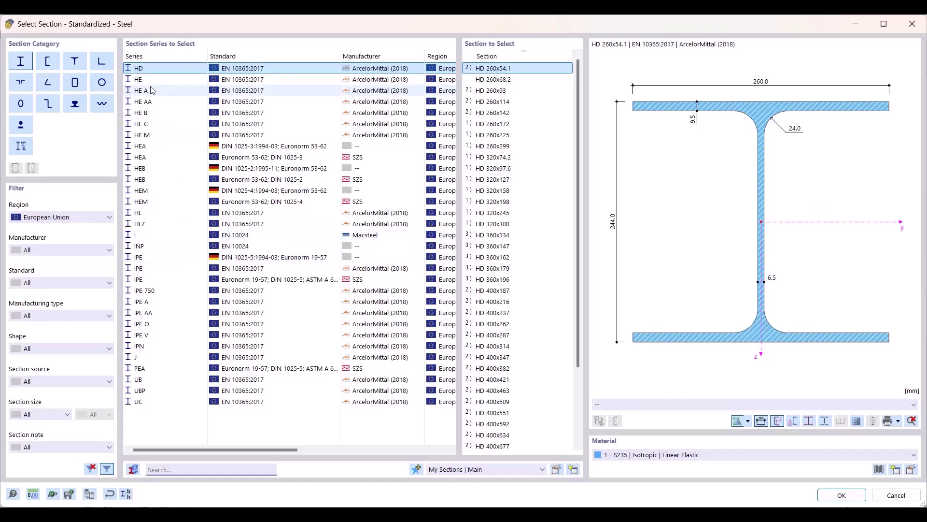
{"action": "left_click", "coordinate": [145, 157]}
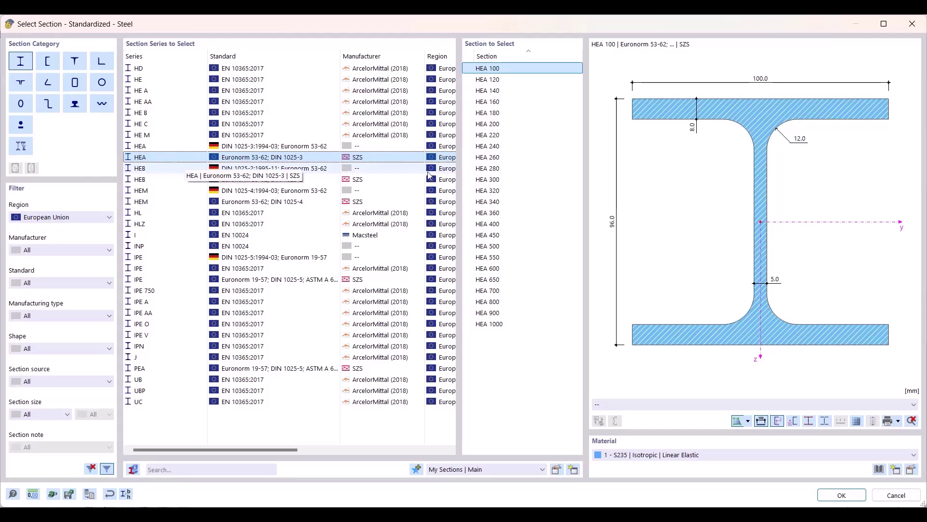
{"action": "left_click", "coordinate": [542, 182]}
{"action": "left_click", "coordinate": [534, 248]}
{"action": "left_click", "coordinate": [526, 102]}
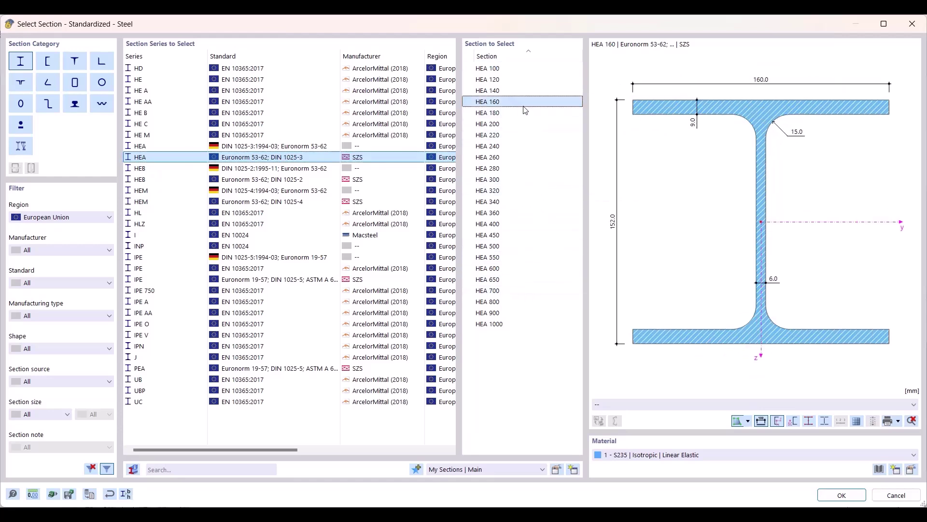
{"action": "left_click", "coordinate": [514, 70]}
{"action": "left_click", "coordinate": [519, 147]}
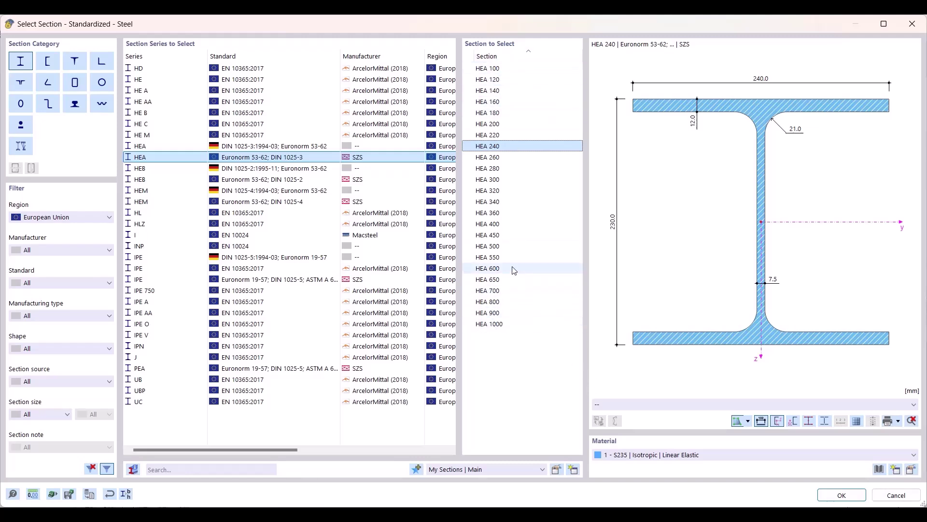
{"action": "left_click", "coordinate": [896, 495]}
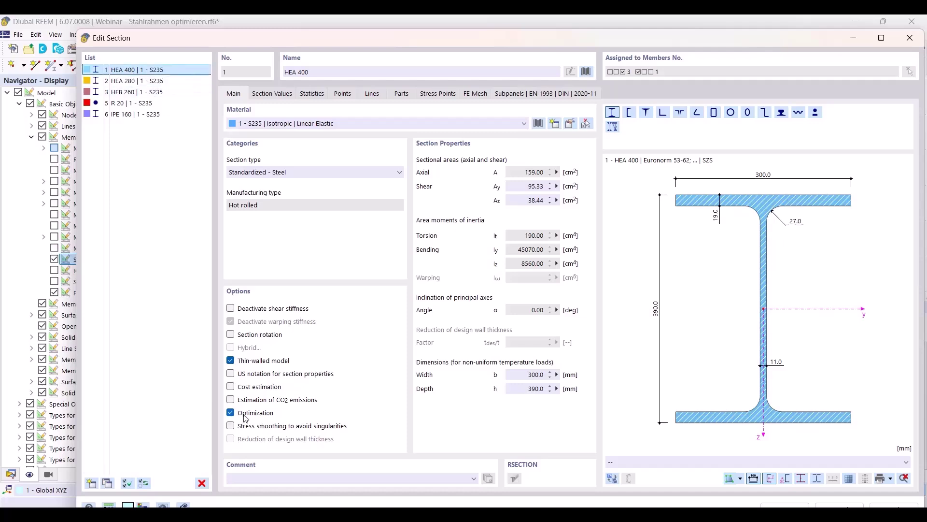
For section HEA 280, deactivate cost estimation and estimation of CO₂ emissions, and activate the Optimization option
{"action": "left_click", "coordinate": [141, 81]}
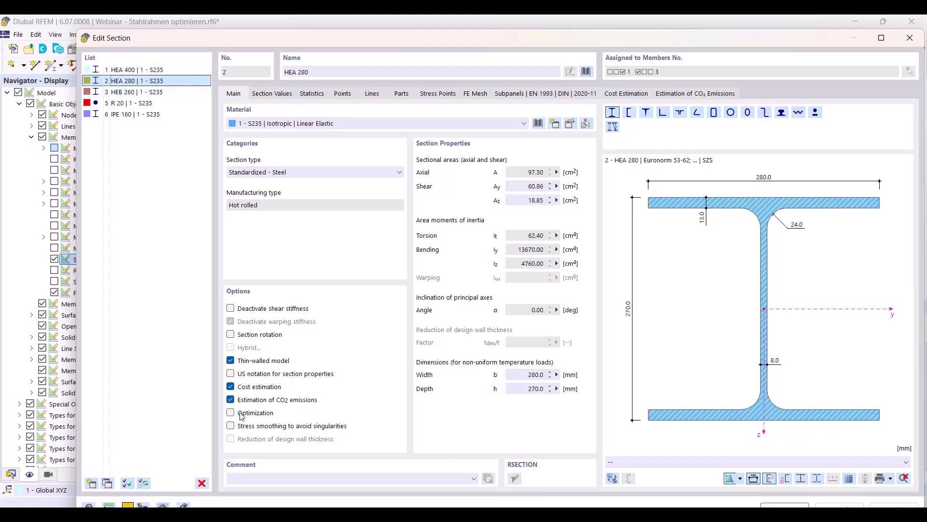
{"action": "left_click", "coordinate": [230, 400]}
{"action": "left_click", "coordinate": [231, 387]}
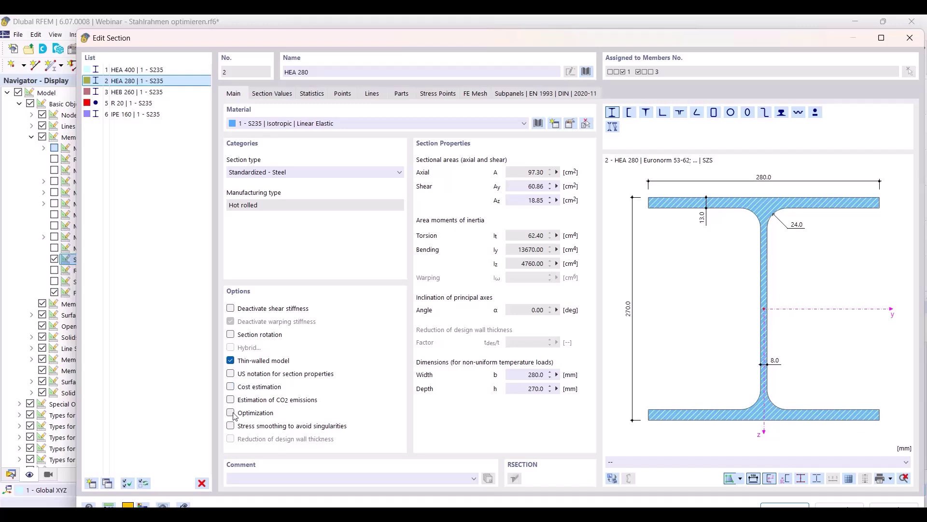
{"action": "left_click", "coordinate": [231, 412]}
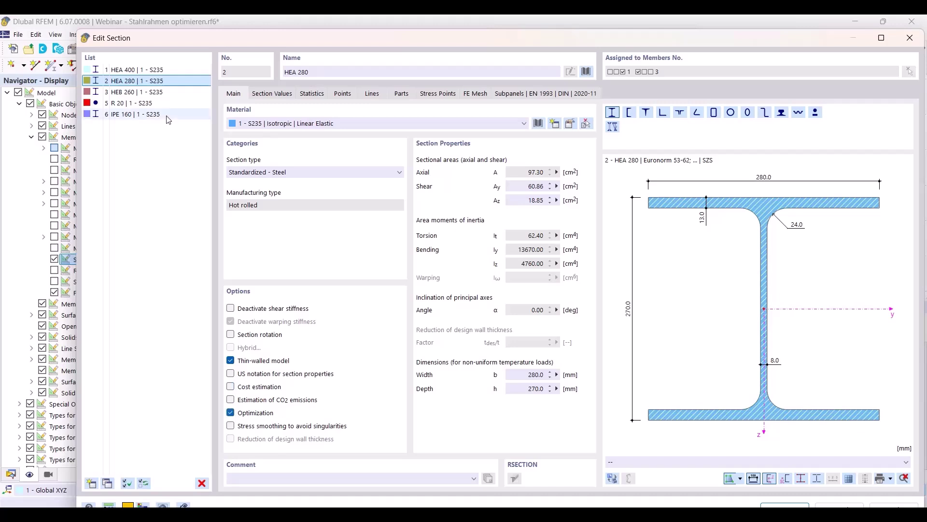
For section IPE 160, activate the Optimization option and deactivate cost estimation and estimation of CO₂ emissions
{"action": "left_click", "coordinate": [134, 95]}
{"action": "left_click", "coordinate": [131, 102]}
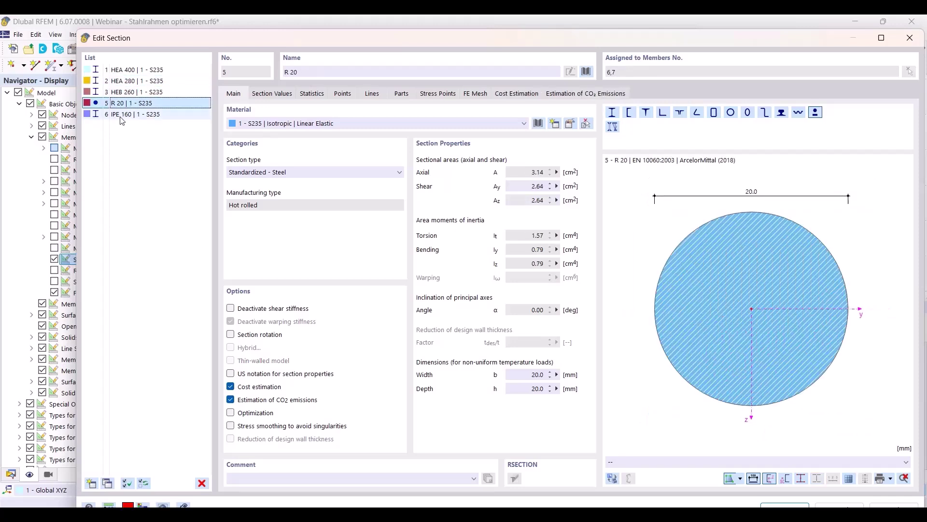
{"action": "left_click", "coordinate": [132, 114]}
{"action": "left_click", "coordinate": [231, 413]}
{"action": "left_click", "coordinate": [230, 399]}
{"action": "left_click", "coordinate": [230, 387]}
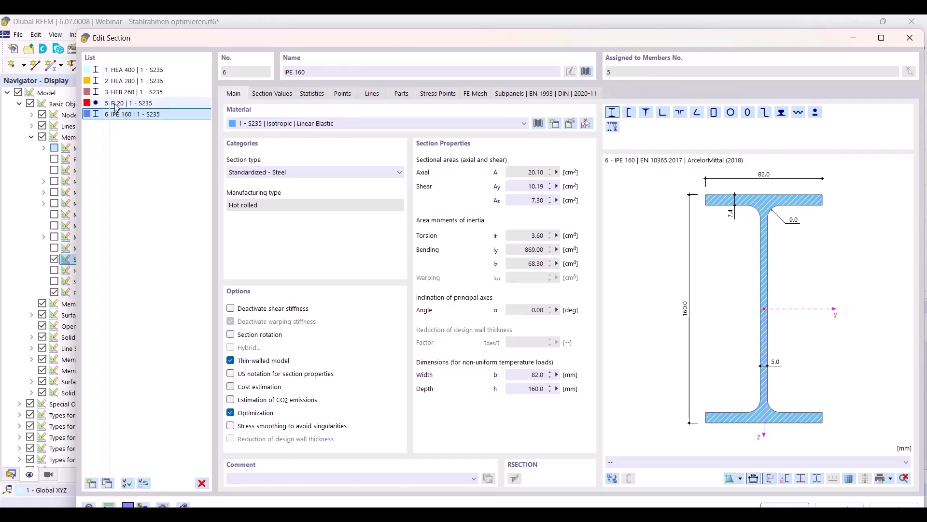
Deactivate cost estimation and estimation of CO₂ emissions for sections R 20 and HEB 260
{"action": "left_click", "coordinate": [130, 102]}
{"action": "left_click", "coordinate": [231, 399]}
{"action": "left_click", "coordinate": [230, 387]}
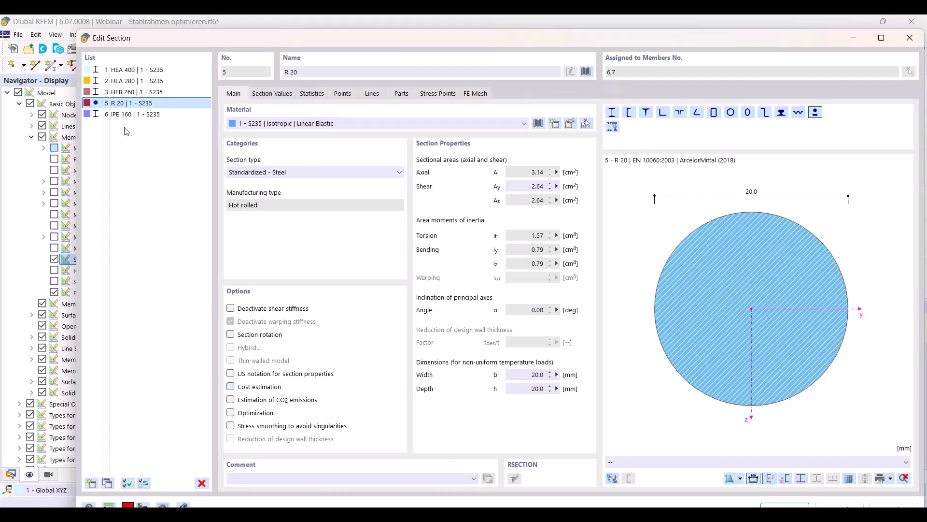
{"action": "left_click", "coordinate": [112, 97]}
{"action": "left_click", "coordinate": [231, 400]}
{"action": "left_click", "coordinate": [231, 387]}
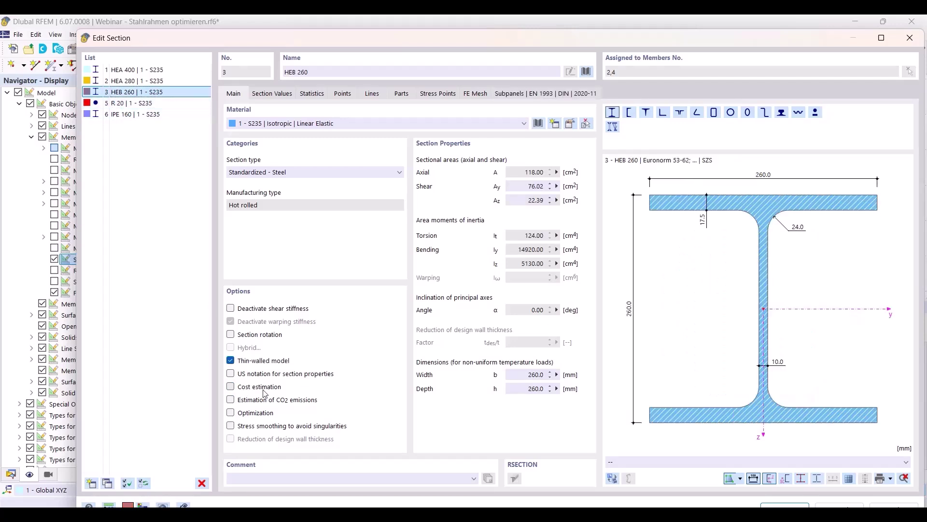
Examine the EN 10365:2017 ArcelorMittal IPE series in the section library without replacing section IPE 160
{"action": "left_click", "coordinate": [118, 115]}
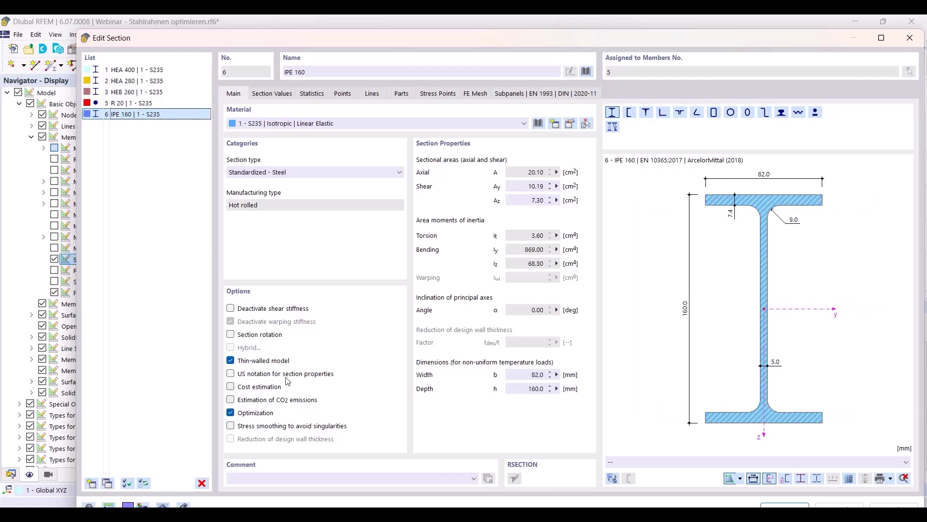
{"action": "left_click", "coordinate": [588, 73]}
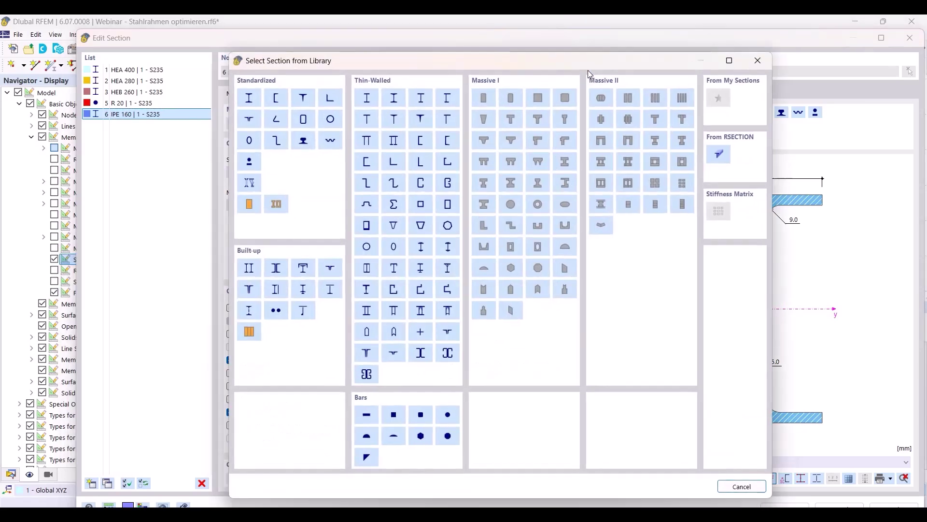
{"action": "left_click", "coordinate": [257, 104]}
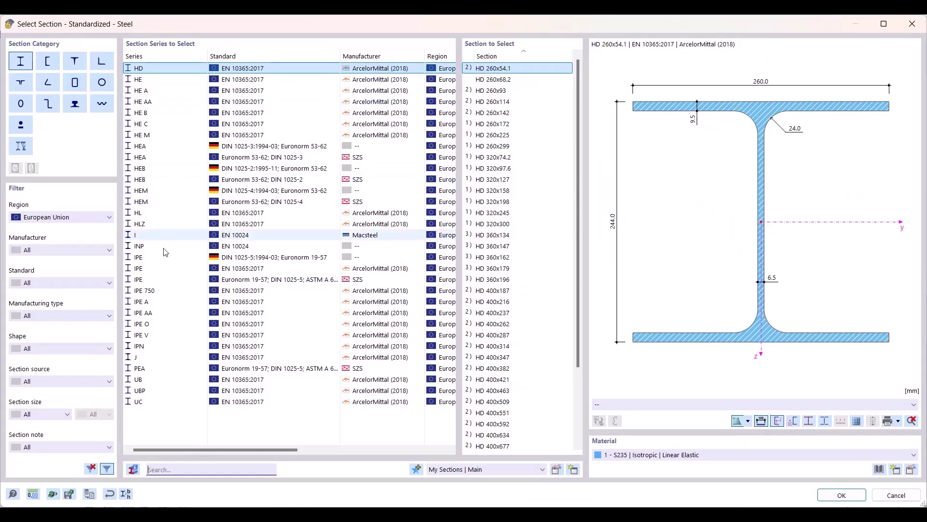
{"action": "left_click", "coordinate": [162, 268]}
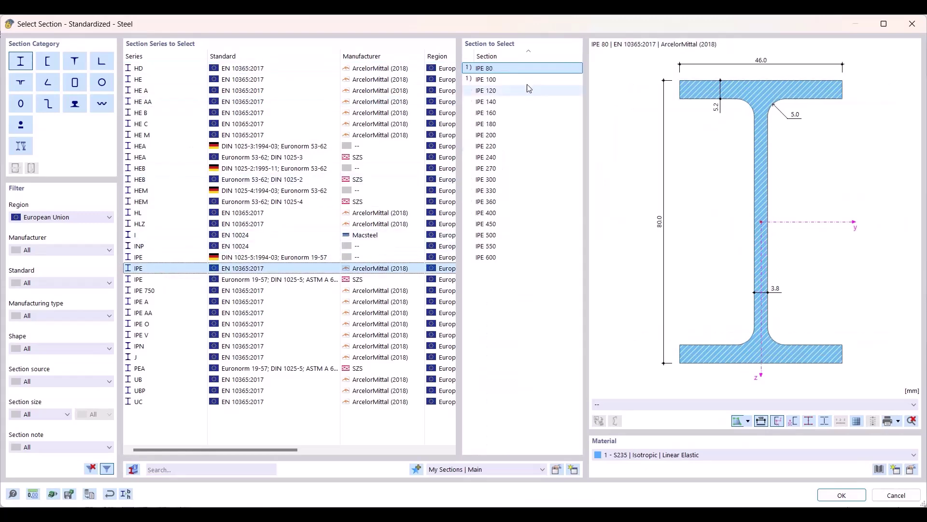
{"action": "left_click", "coordinate": [893, 496]}
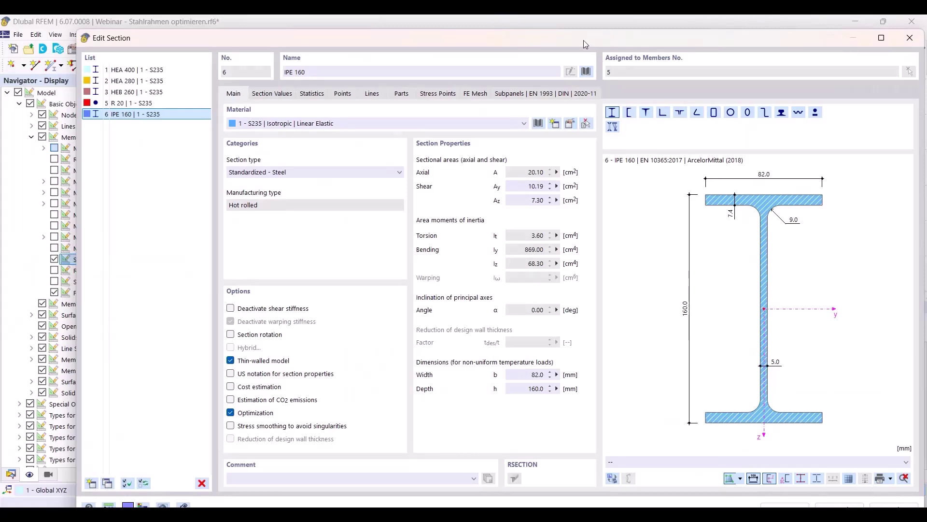
Check the Optimization option of sections HEA 400, HEA 280 and IPE 160, and accept the section changes
{"action": "left_click_drag", "start_coordinate": [587, 40], "coordinate": [546, 36]}
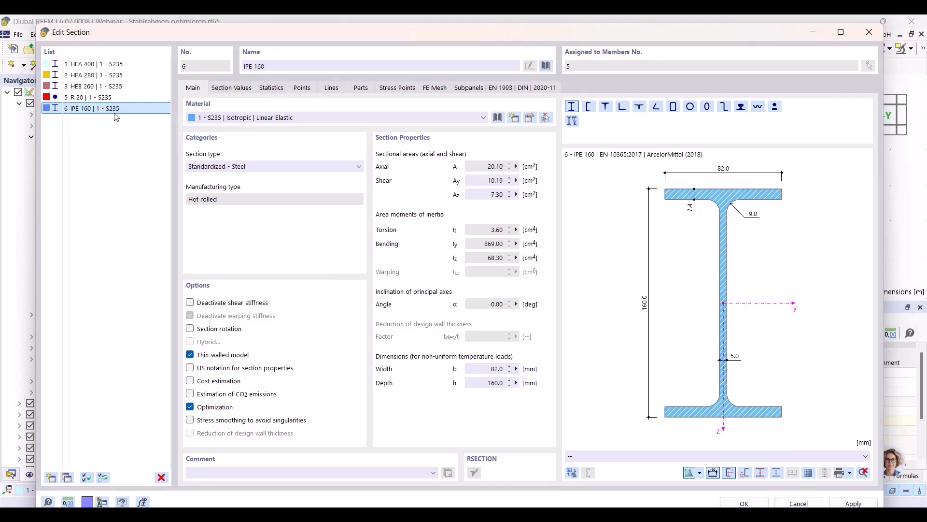
{"action": "left_click", "coordinate": [99, 63]}
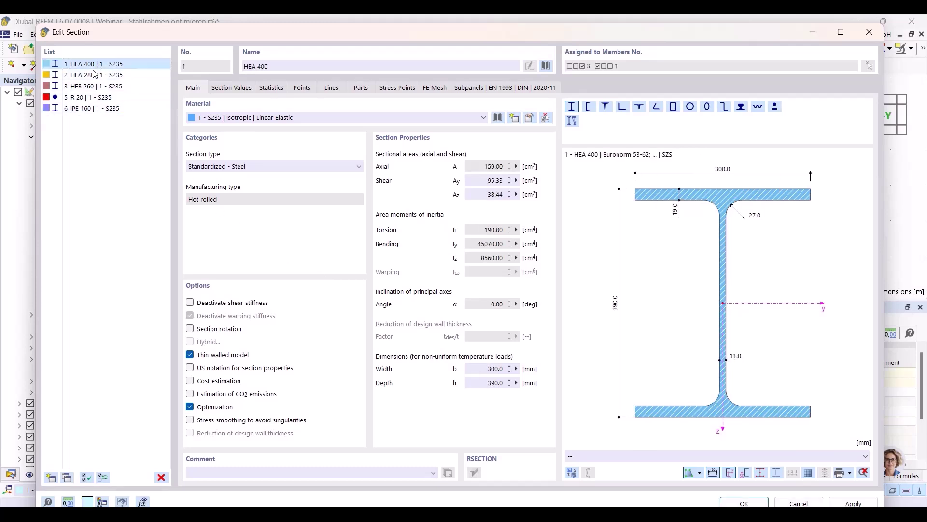
{"action": "left_click", "coordinate": [94, 75]}
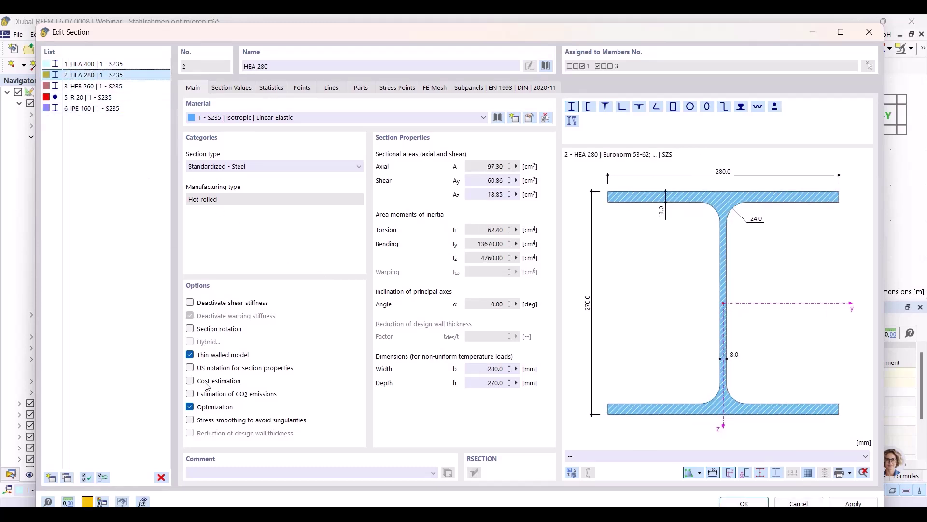
{"action": "left_click", "coordinate": [100, 108]}
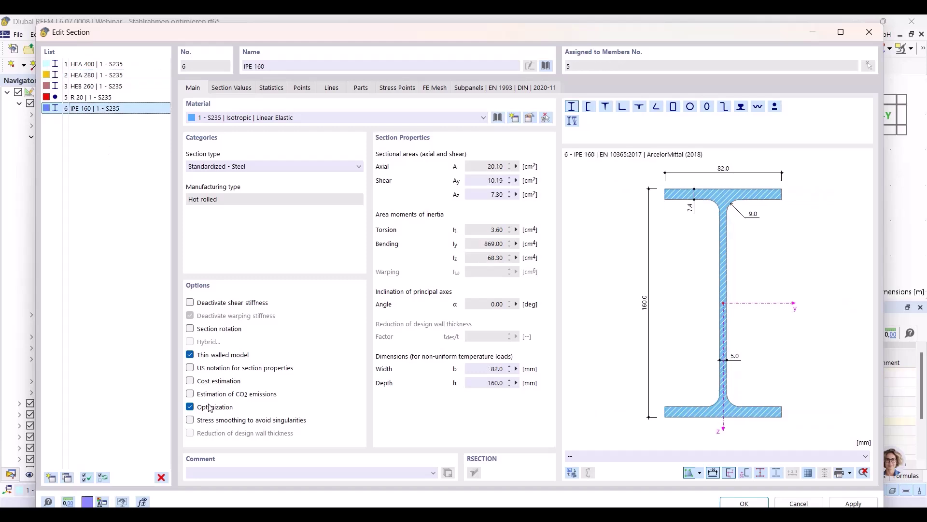
{"action": "left_click", "coordinate": [744, 503]}
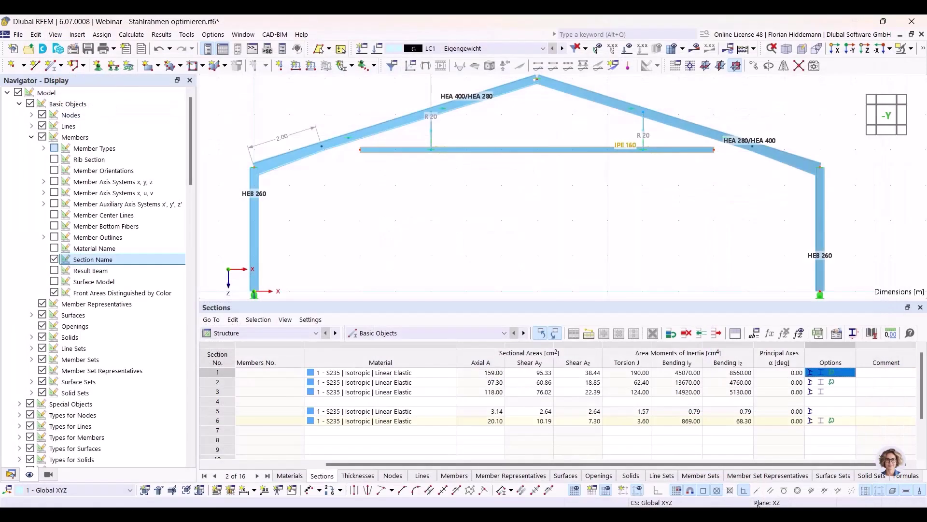
In the optimization settings, choose Ant colony as the optimizer and set the percent of mutations to 2.00 %
{"action": "left_click", "coordinate": [43, 36]}
{"action": "left_click", "coordinate": [131, 34]}
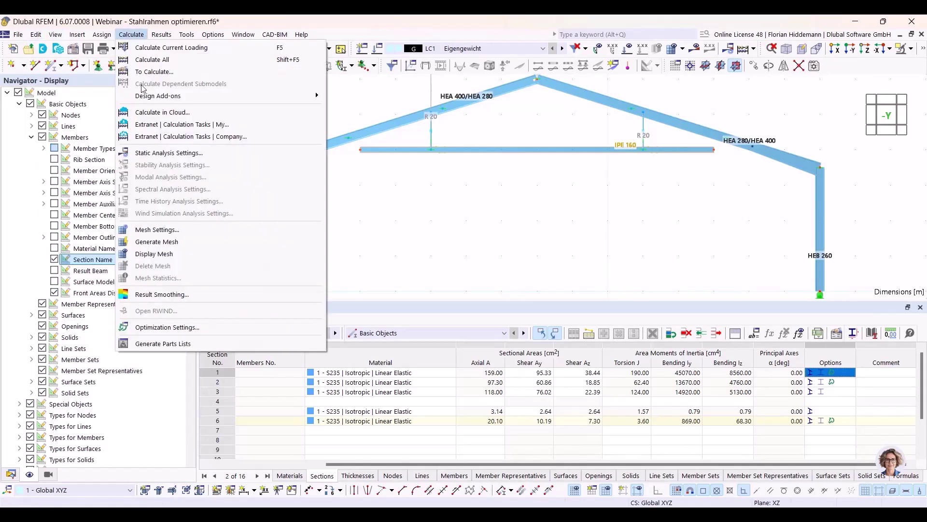
{"action": "left_click", "coordinate": [168, 328]}
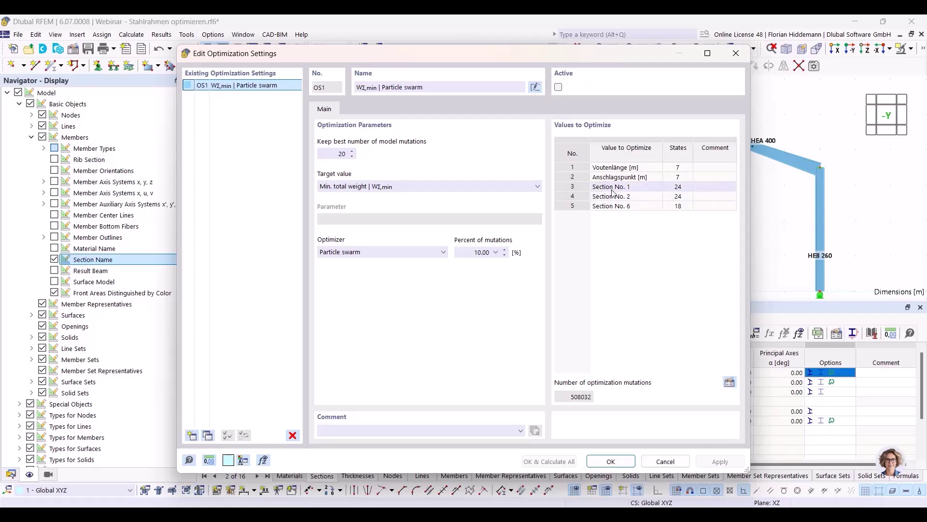
{"action": "left_click", "coordinate": [431, 256]}
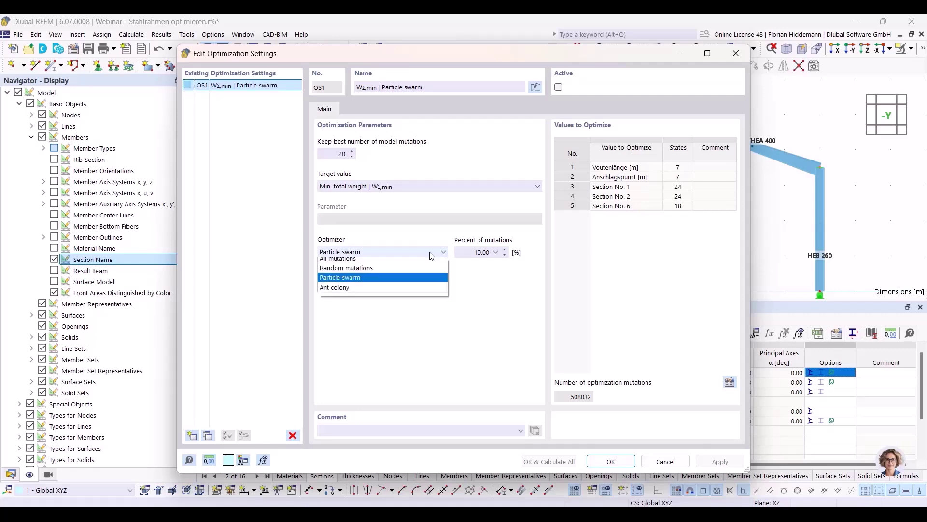
{"action": "left_click", "coordinate": [339, 292]}
{"action": "left_click", "coordinate": [495, 252]}
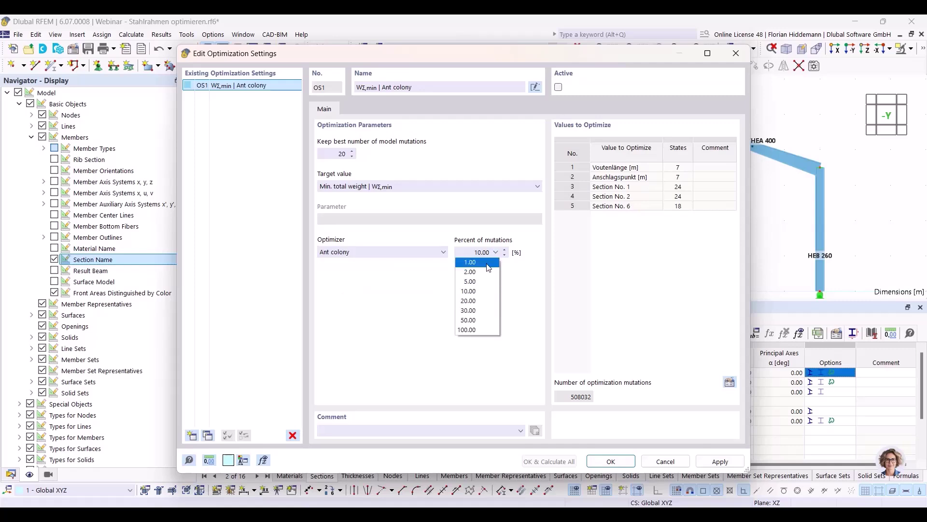
{"action": "left_click", "coordinate": [480, 273]}
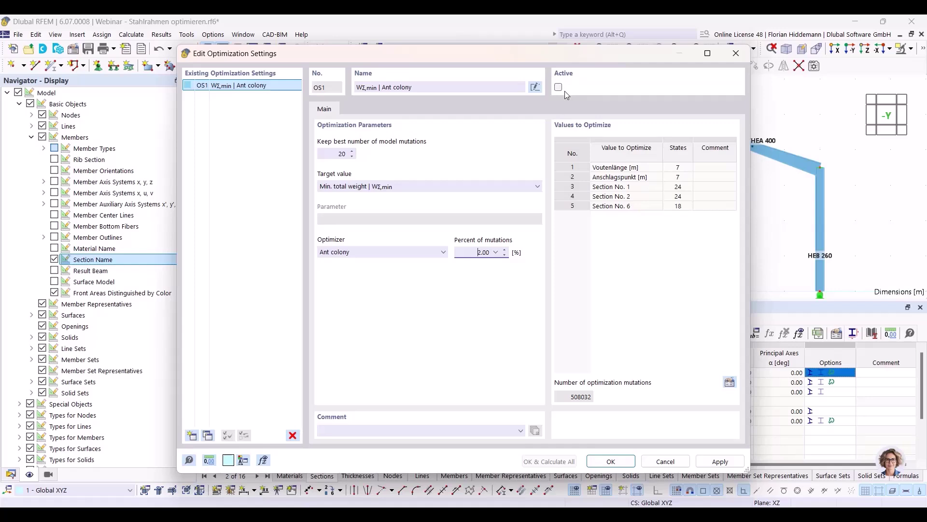
Activate optimization setting OS1 and start the calculation of all mutations
{"action": "mouse_move", "coordinate": [578, 59]}
{"action": "left_mouse_down"}
{"action": "mouse_move", "coordinate": [590, 71]}
{"action": "mouse_move", "coordinate": [572, 71]}
{"action": "left_mouse_up"}
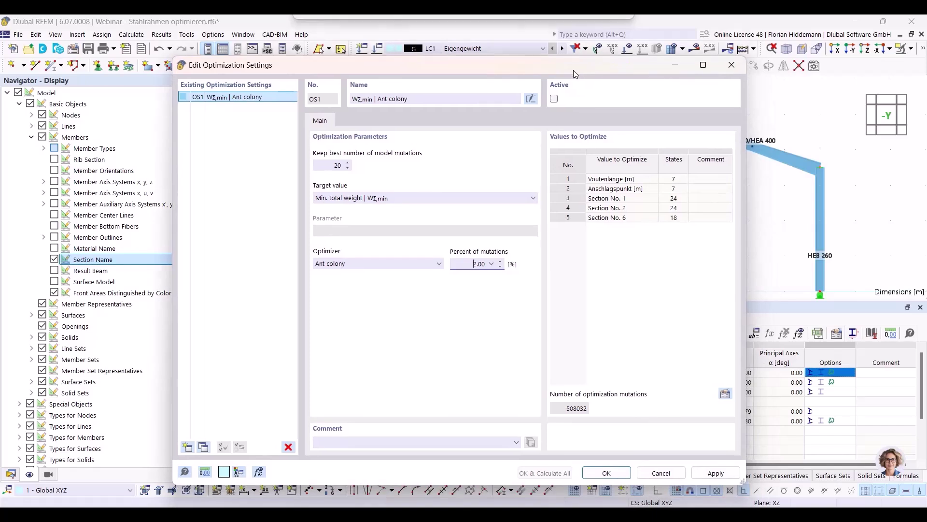
{"action": "left_click", "coordinate": [554, 99]}
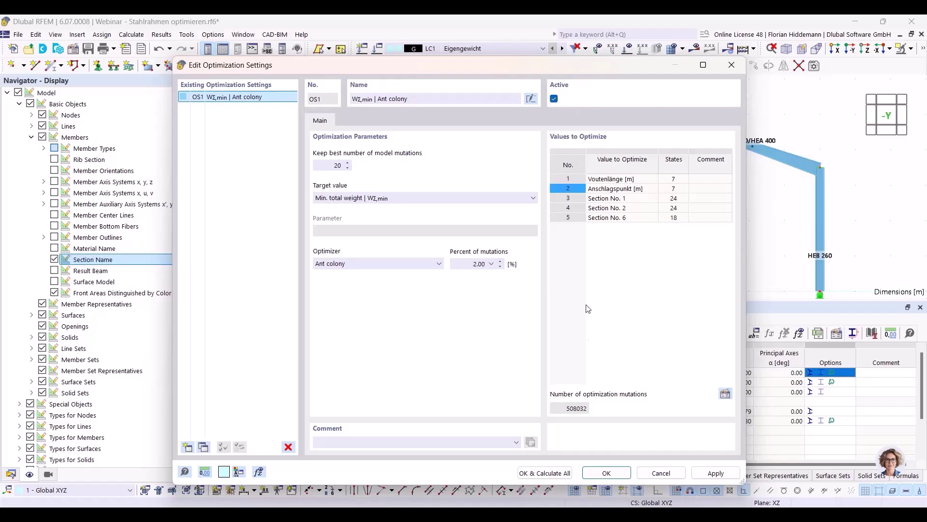
{"action": "left_click", "coordinate": [545, 472]}
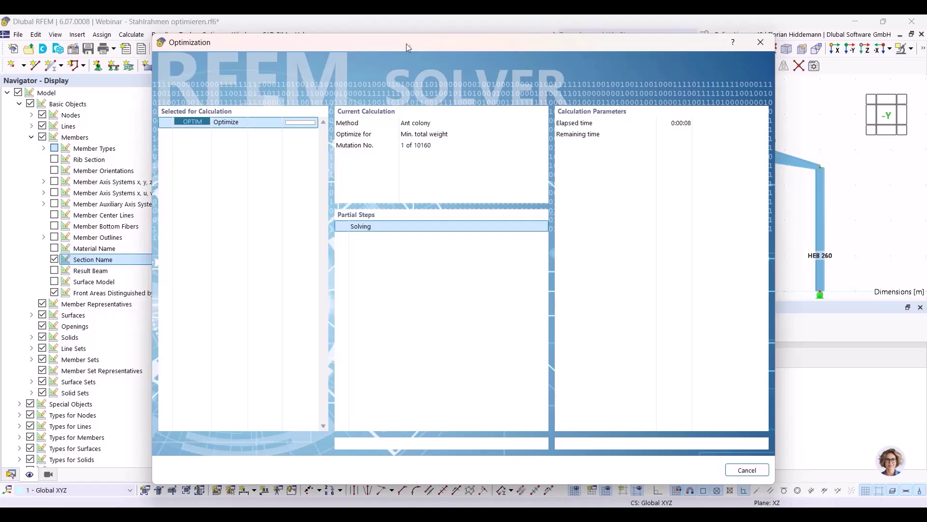
Inspect the interim optimization results behind the solver window, and cancel the running ant colony calculation
{"action": "left_click_drag", "start_coordinate": [406, 44], "coordinate": [823, 377]}
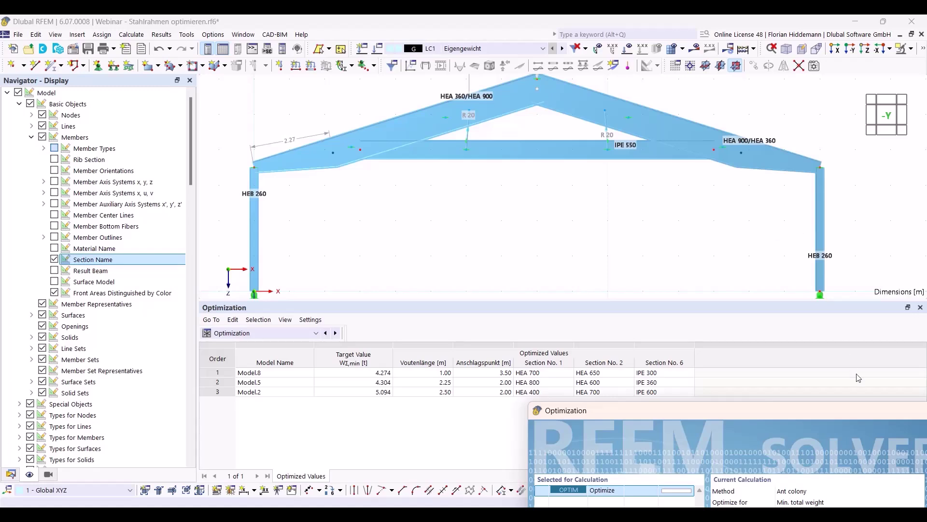
{"action": "left_click_drag", "start_coordinate": [761, 412], "coordinate": [668, 307]}
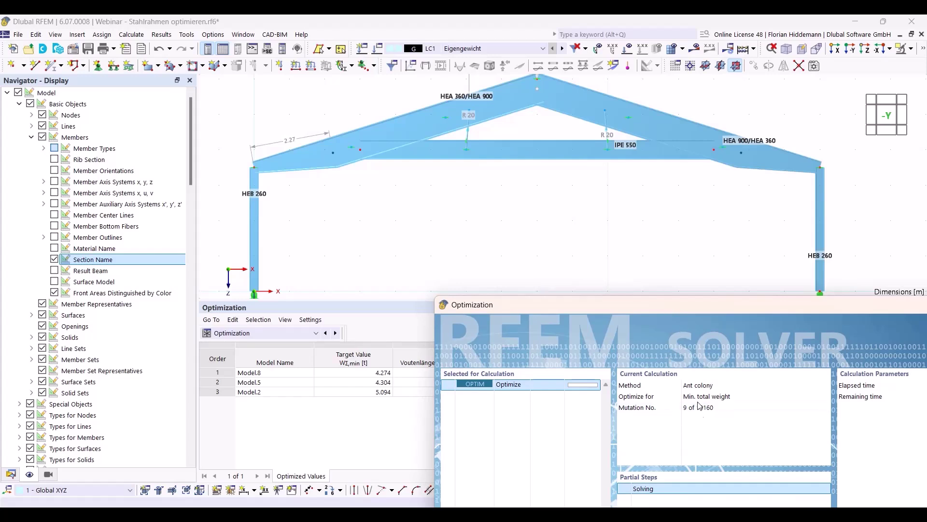
{"action": "left_click_drag", "start_coordinate": [697, 310], "coordinate": [518, 59]}
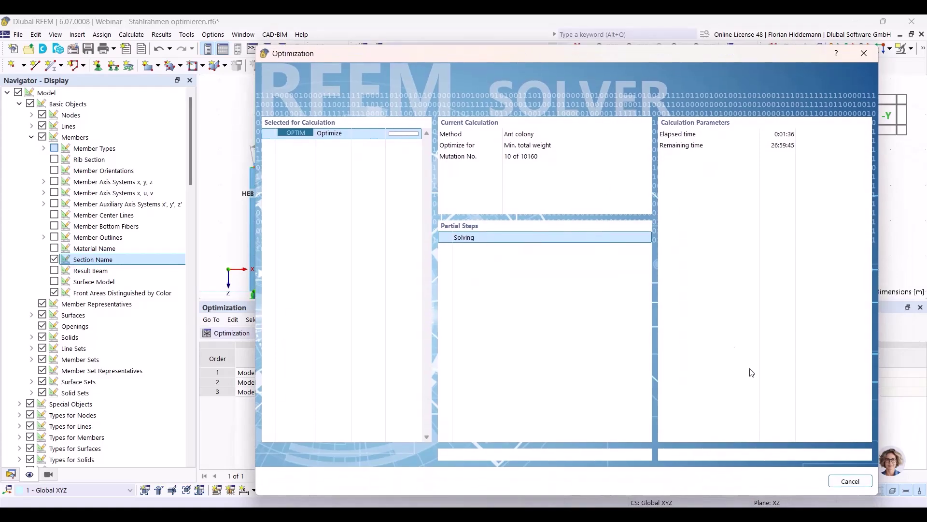
{"action": "left_click", "coordinate": [858, 481]}
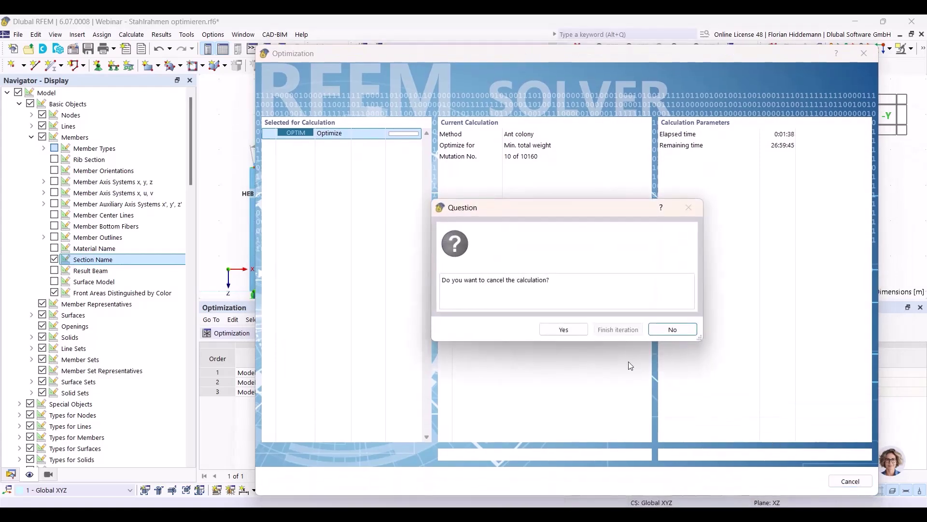
{"action": "left_click", "coordinate": [572, 331]}
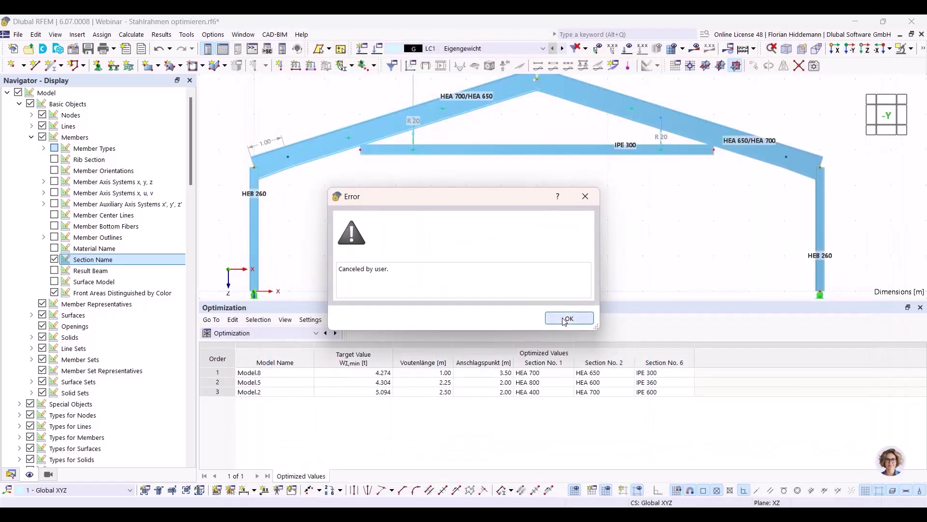
{"action": "left_click", "coordinate": [564, 319]}
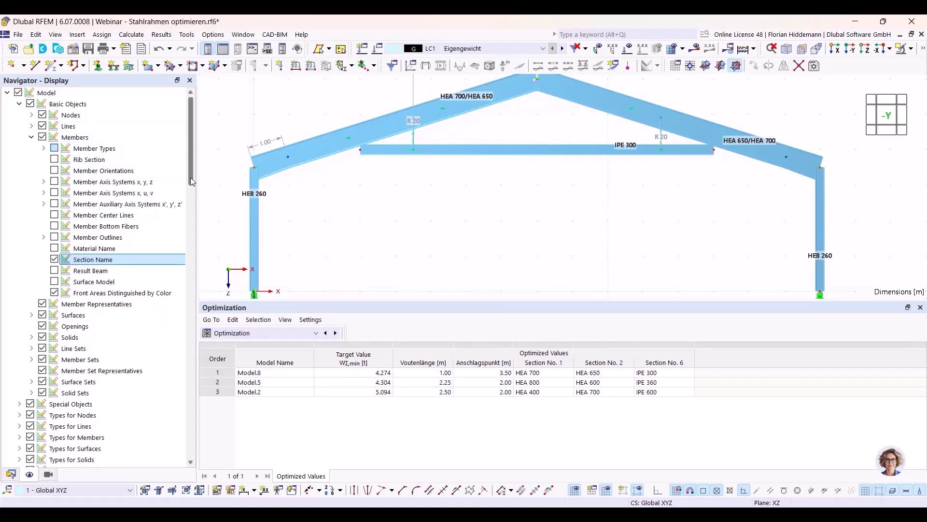
Switch to the already open model "Webinar - Stahlrahmen optimieren - Ergebnisse.rf6"
{"action": "left_click", "coordinate": [11, 474]}
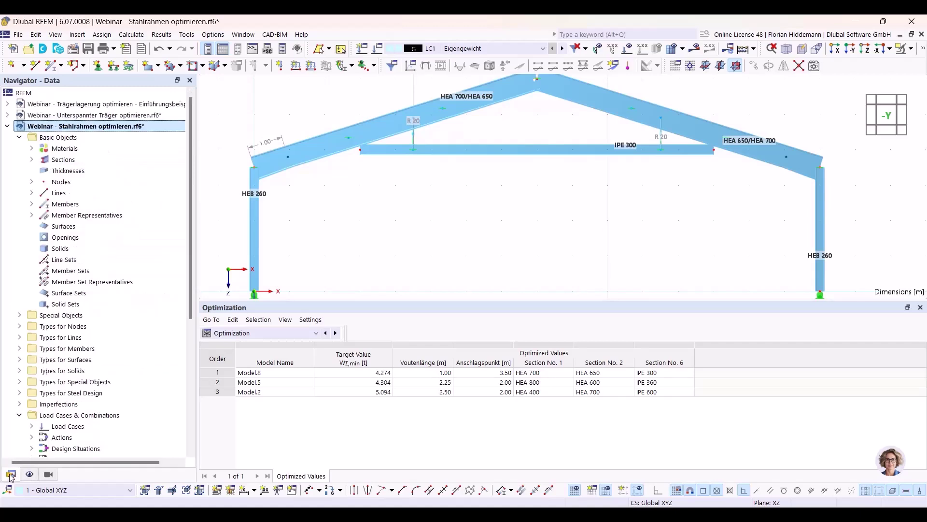
{"action": "left_click", "coordinate": [7, 126]}
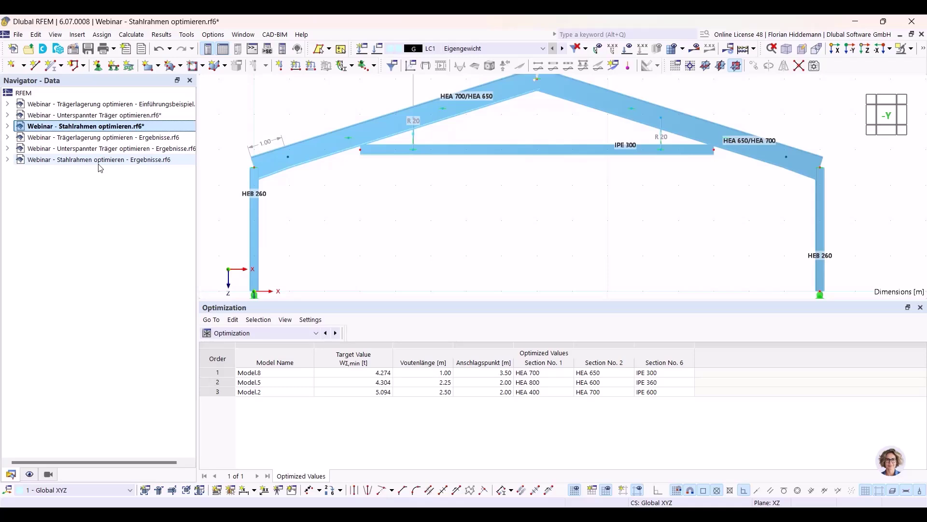
{"action": "double_click", "coordinate": [99, 160]}
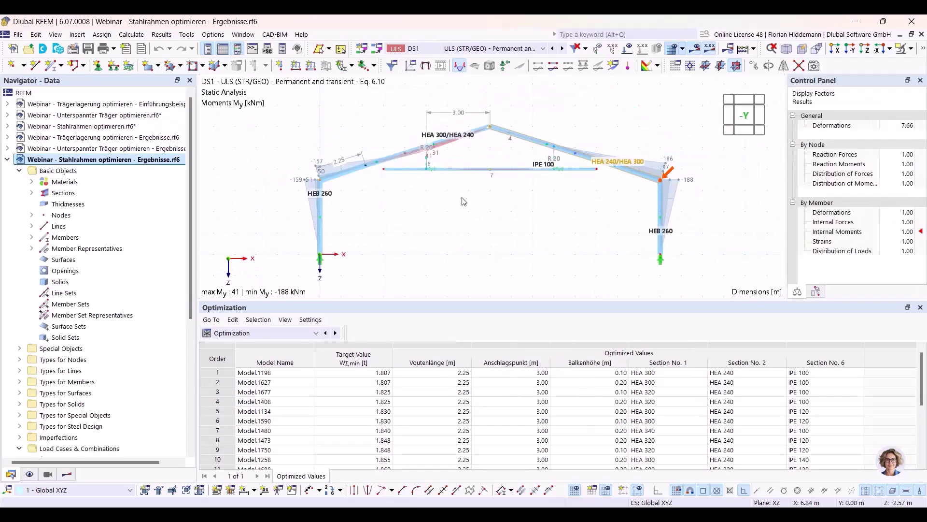
{"action": "scroll", "coordinate": [420, 195], "scroll_direction": "up", "scroll_amount": 1}
{"action": "scroll", "coordinate": [527, 208], "scroll_direction": "up", "scroll_amount": 1}
{"action": "scroll", "coordinate": [539, 200], "scroll_direction": "down", "scroll_amount": 3}
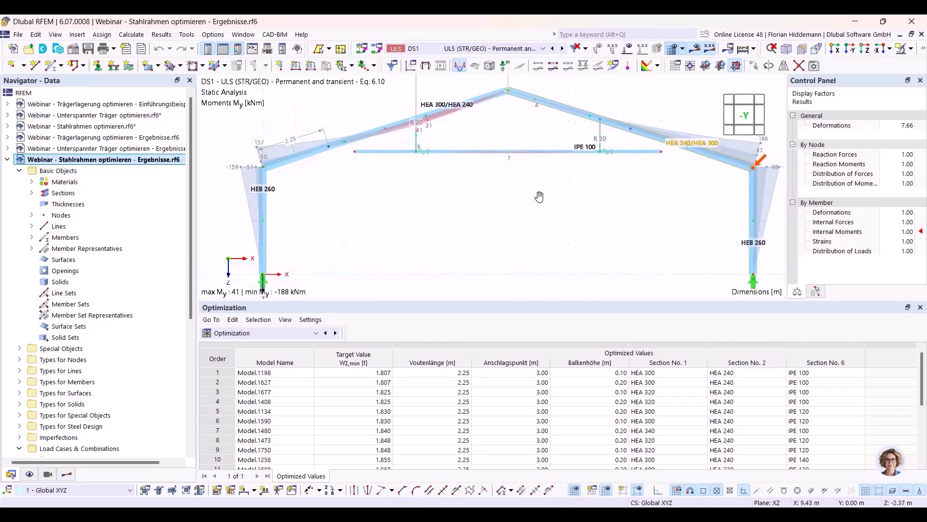
Hide the calculation results and examine the optimized frame's haunch length, suspension point dimension and section names
{"action": "left_click", "coordinate": [695, 50]}
{"action": "scroll", "coordinate": [565, 229], "scroll_direction": "up", "scroll_amount": 2}
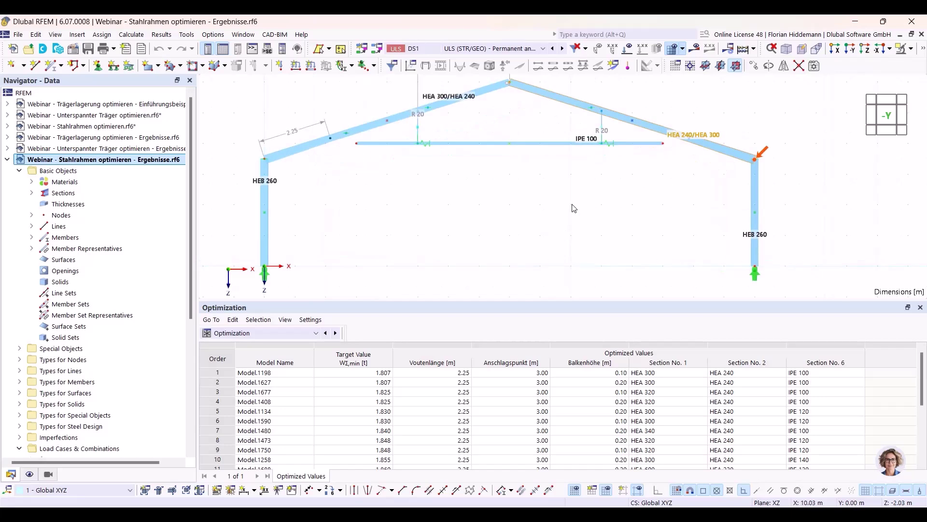
{"action": "scroll", "coordinate": [567, 217], "scroll_direction": "down", "scroll_amount": 1}
{"action": "scroll", "coordinate": [566, 226], "scroll_direction": "up", "scroll_amount": 1}
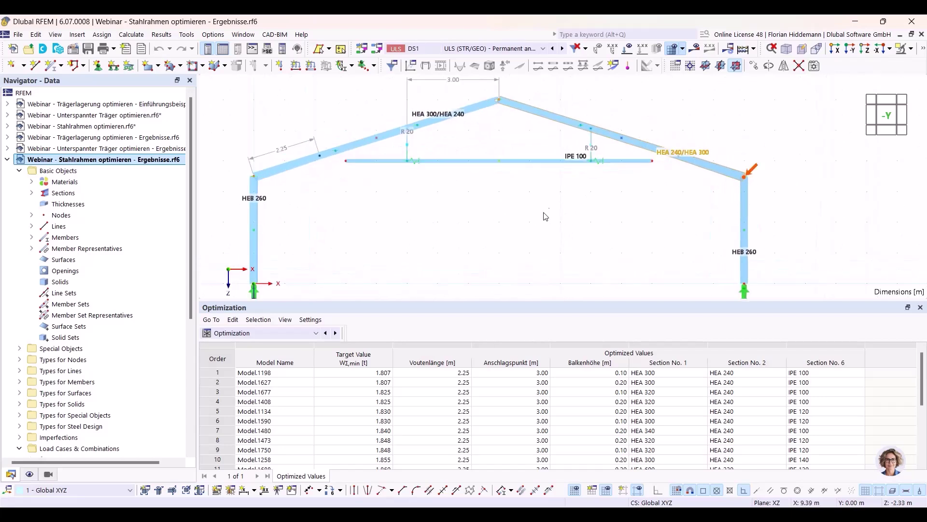
{"action": "middle_click_drag", "start_coordinate": [544, 217], "coordinate": [559, 210]}
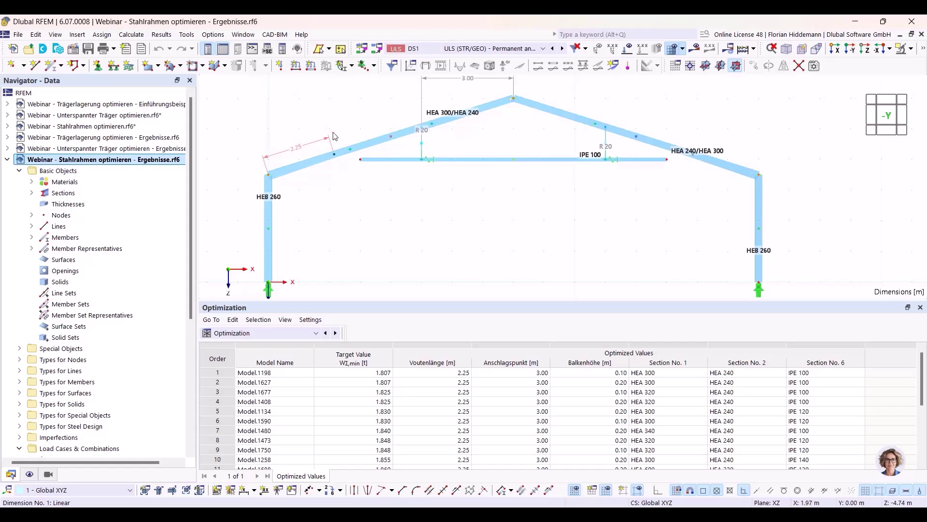
{"action": "middle_click_drag", "start_coordinate": [467, 82], "coordinate": [464, 94]}
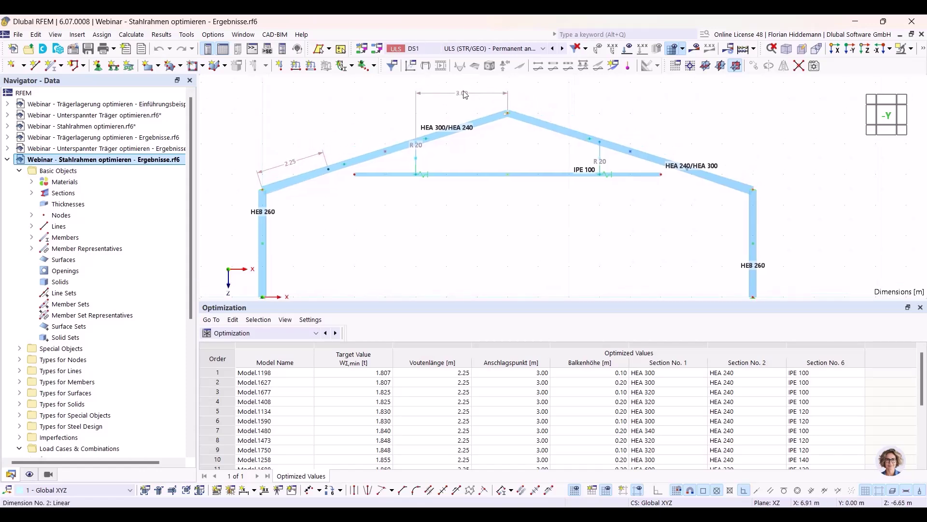
{"action": "left_click", "coordinate": [507, 49]}
{"action": "left_click", "coordinate": [498, 92]}
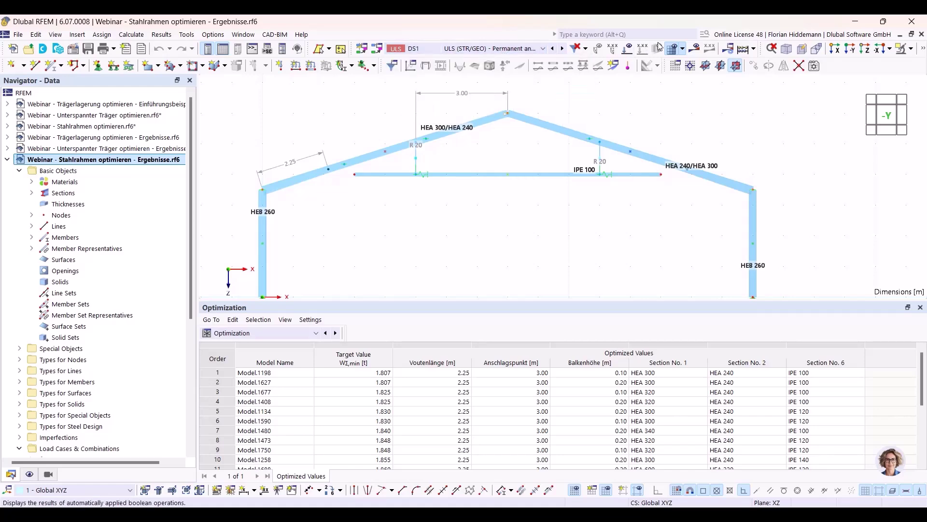
Show the calculation results again and examine the bending moments My along the frame for design situation DS1
{"action": "left_click", "coordinate": [695, 48]}
{"action": "scroll", "coordinate": [467, 216], "scroll_direction": "down", "scroll_amount": 2}
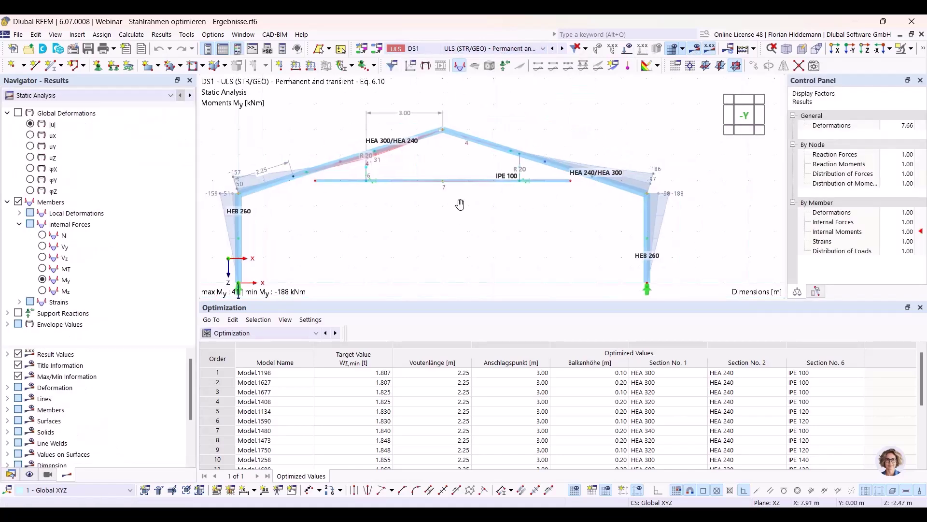
{"action": "middle_click_drag", "start_coordinate": [471, 193], "coordinate": [460, 203]}
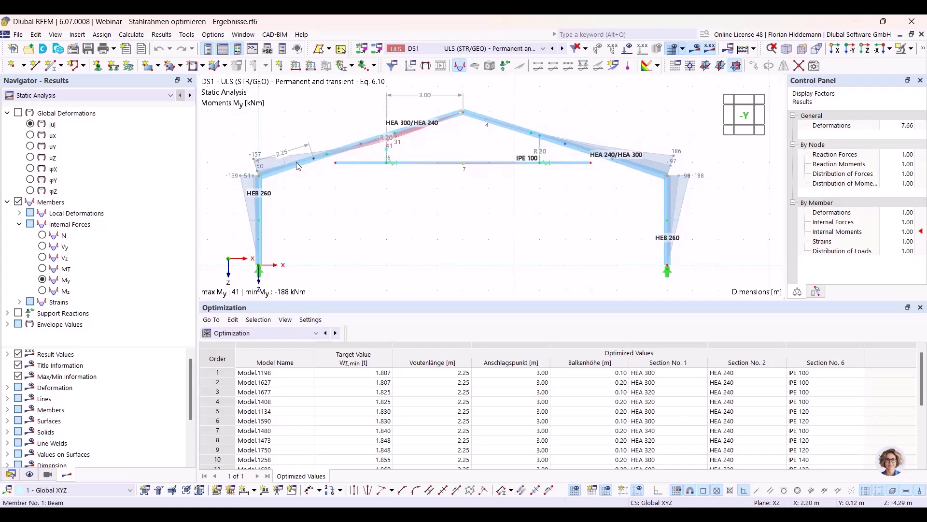
{"action": "scroll", "coordinate": [435, 154], "scroll_direction": "up", "scroll_amount": 3}
{"action": "scroll", "coordinate": [578, 233], "scroll_direction": "down", "scroll_amount": 1}
{"action": "scroll", "coordinate": [628, 239], "scroll_direction": "down", "scroll_amount": 1}
{"action": "middle_click_drag", "start_coordinate": [628, 239], "coordinate": [493, 209]}
{"action": "scroll", "coordinate": [548, 196], "scroll_direction": "down", "scroll_amount": 1}
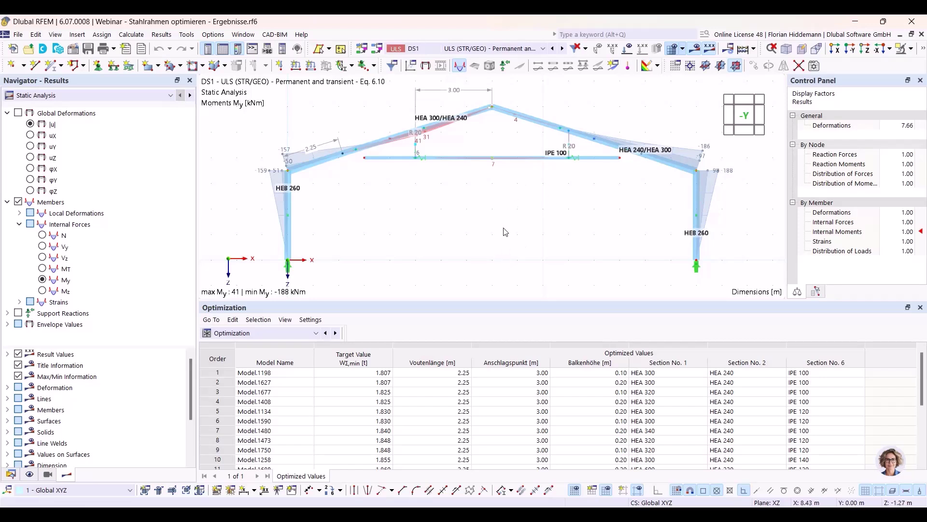
{"action": "middle_click_drag", "start_coordinate": [522, 209], "coordinate": [514, 211]}
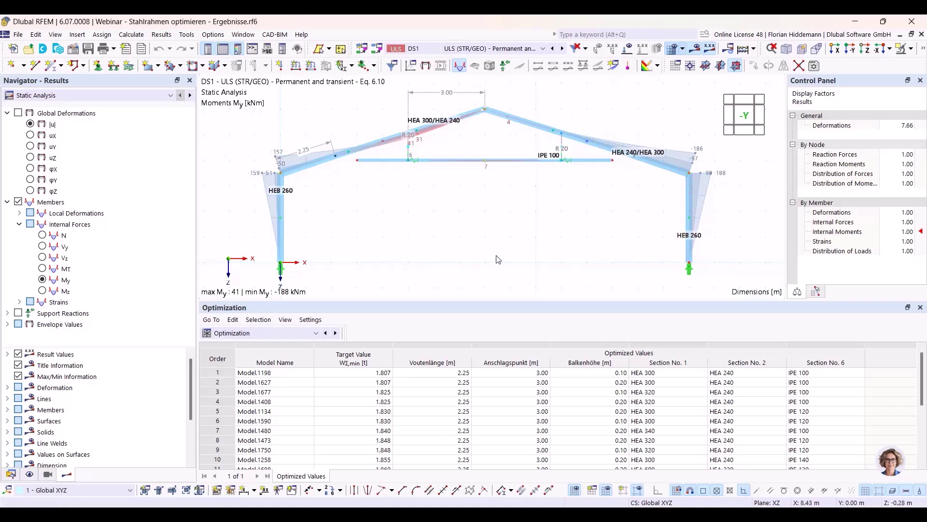
Compare the target weights, parameter values and sections of the ranked mutations in the Optimization results table
{"action": "scroll", "coordinate": [372, 401], "scroll_direction": "down", "scroll_amount": 1}
{"action": "scroll", "coordinate": [372, 400], "scroll_direction": "down", "scroll_amount": 2}
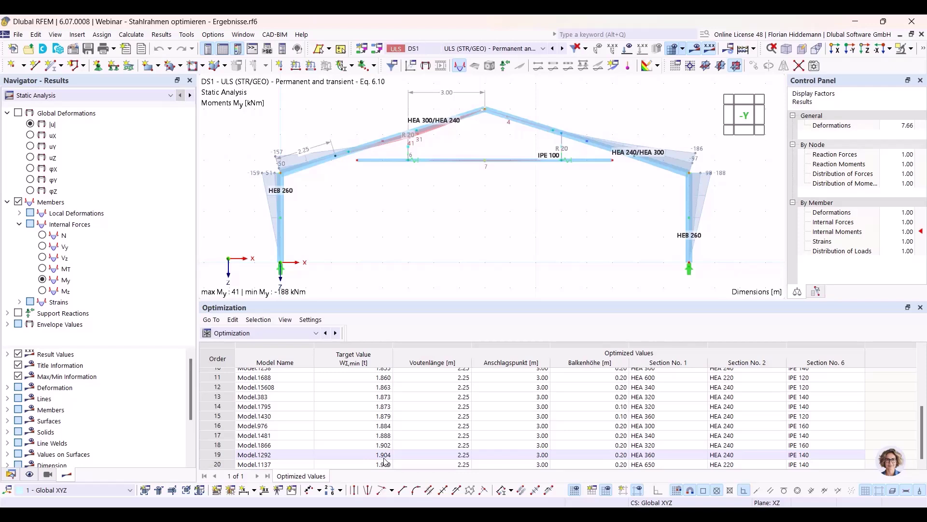
{"action": "scroll", "coordinate": [385, 459], "scroll_direction": "up", "scroll_amount": 3}
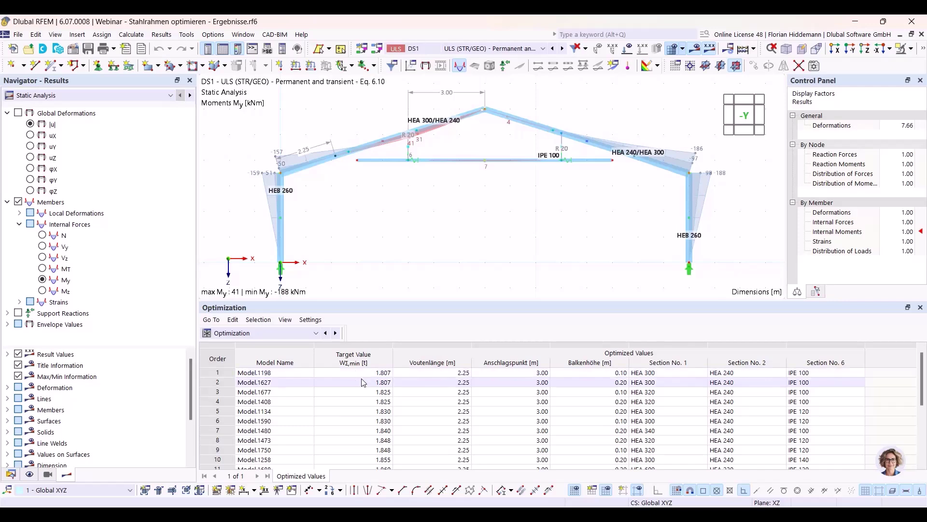
{"action": "scroll", "coordinate": [415, 410], "scroll_direction": "down", "scroll_amount": 3}
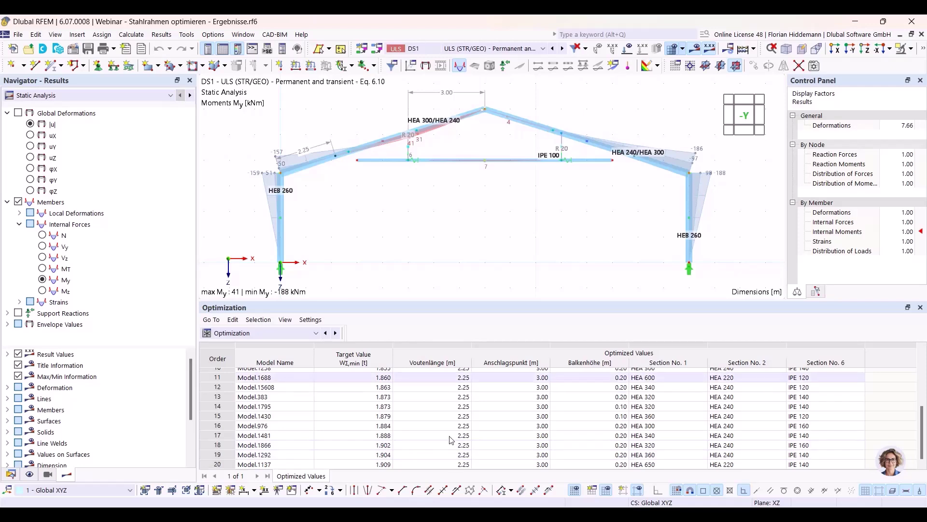
{"action": "scroll", "coordinate": [536, 411], "scroll_direction": "up", "scroll_amount": 3}
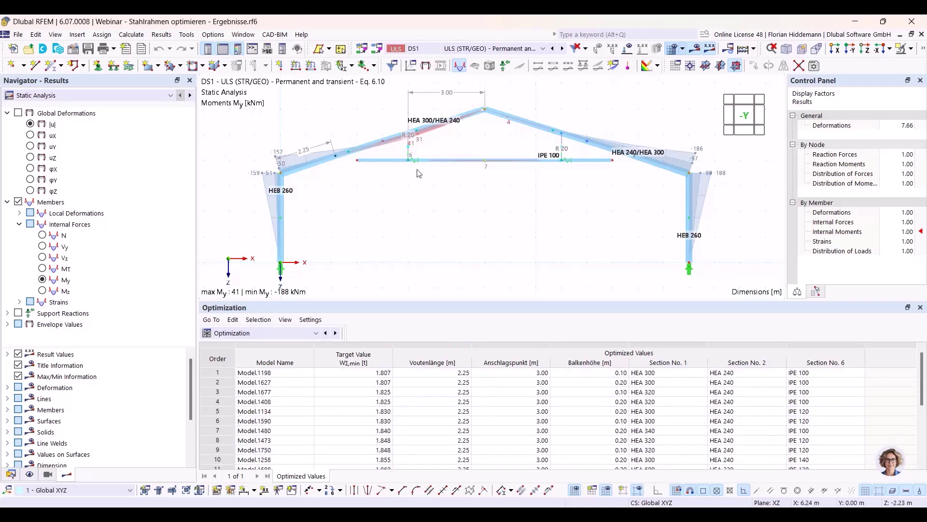
{"action": "scroll", "coordinate": [534, 424], "scroll_direction": "down", "scroll_amount": 1}
{"action": "scroll", "coordinate": [534, 435], "scroll_direction": "up", "scroll_amount": 1}
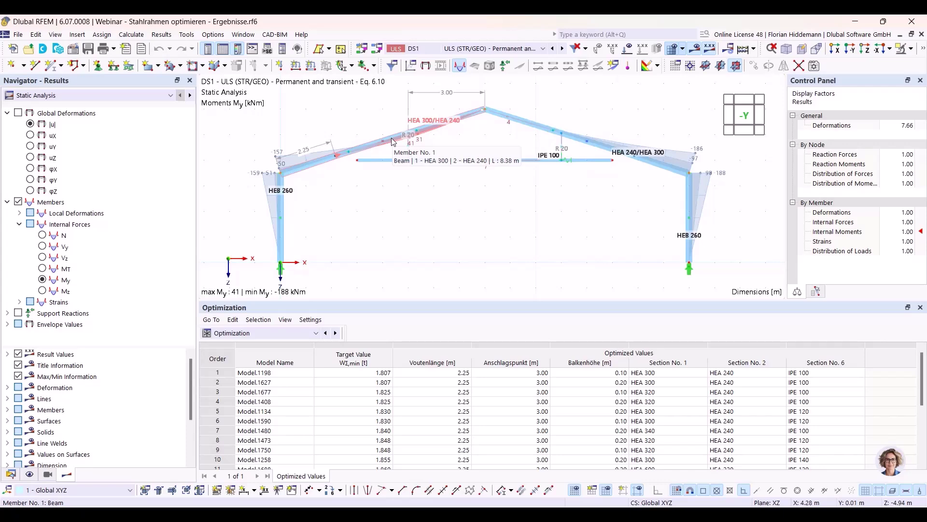
Display the Design Overview results table, enlarge it and examine the design check ratios of the frame members
{"action": "left_click", "coordinate": [285, 333]}
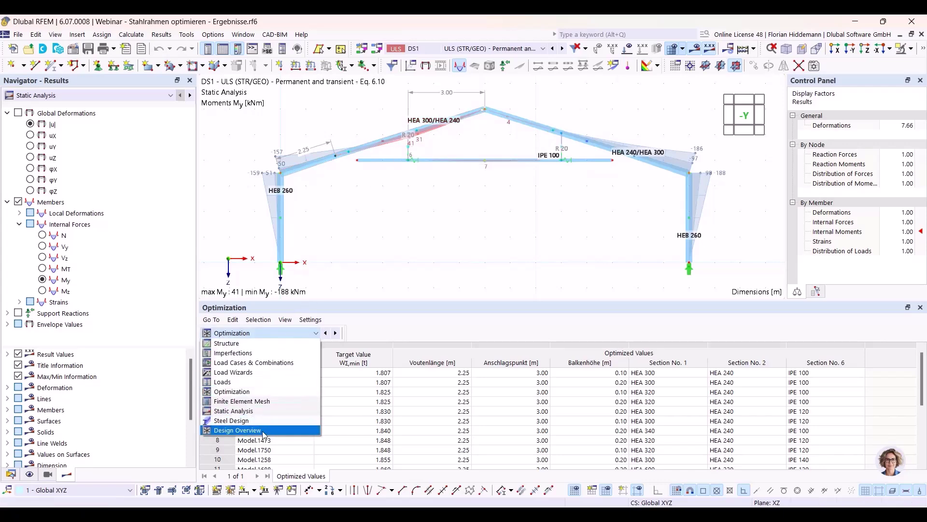
{"action": "left_click", "coordinate": [264, 430]}
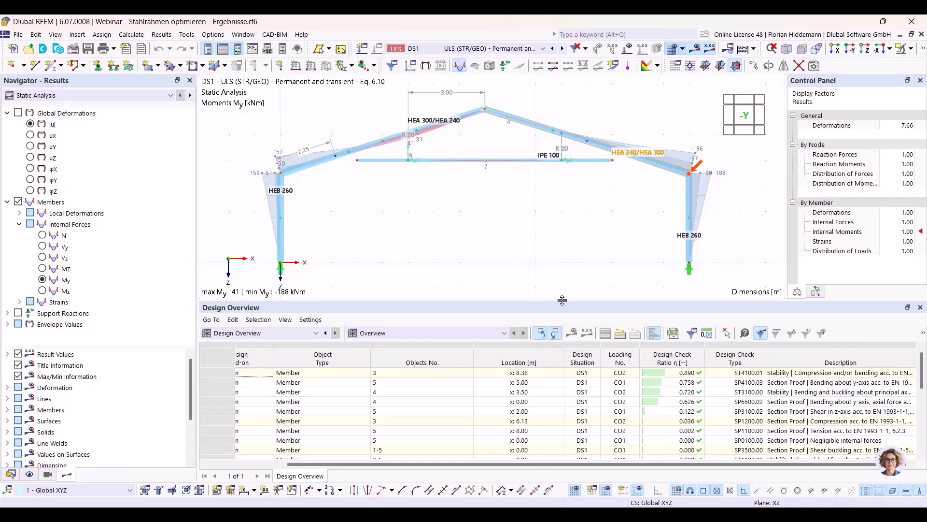
{"action": "left_click_drag", "start_coordinate": [561, 300], "coordinate": [560, 252]}
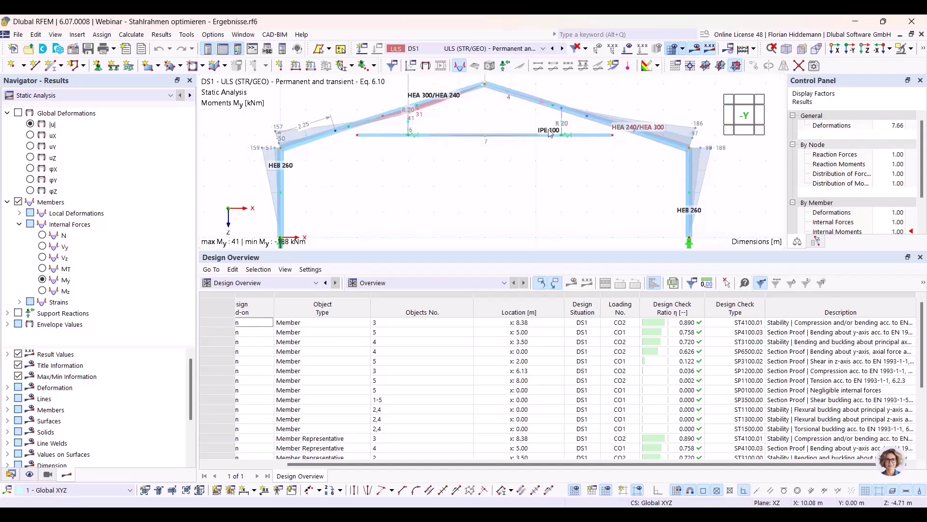
{"action": "scroll", "coordinate": [573, 150], "scroll_direction": "down", "scroll_amount": 2}
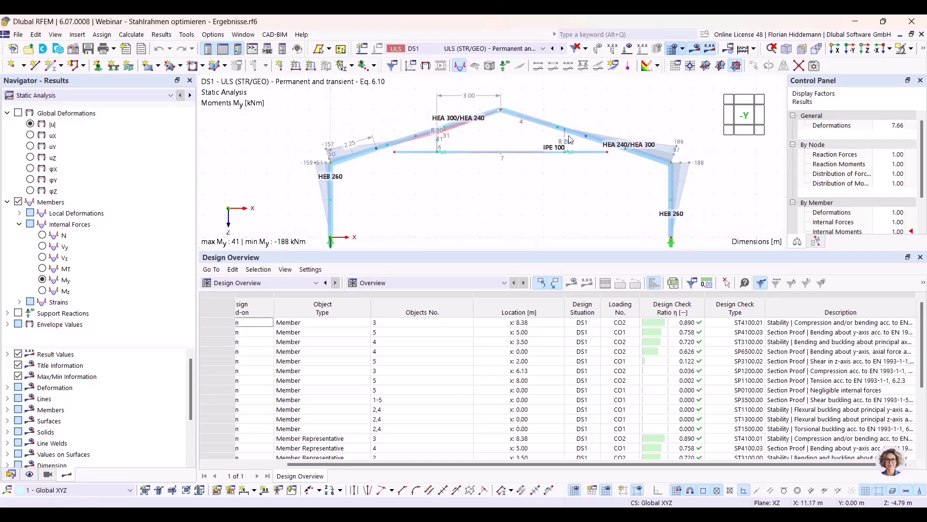
{"action": "scroll", "coordinate": [492, 191], "scroll_direction": "up", "scroll_amount": 2}
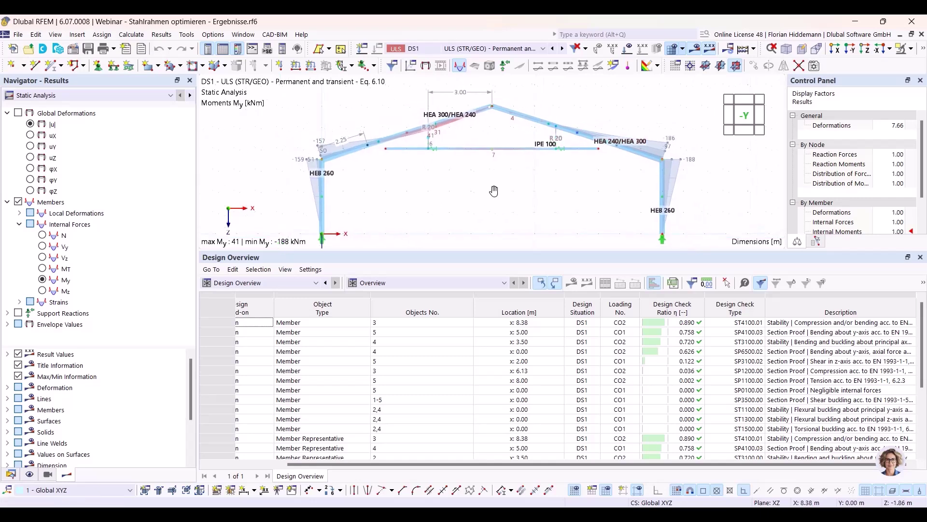
Review the optimization ranges of Voutenlänge and Anschlagspunkt in the global parameters without changing them, and reduce the Design Overview table's height
{"action": "left_click", "coordinate": [57, 35]}
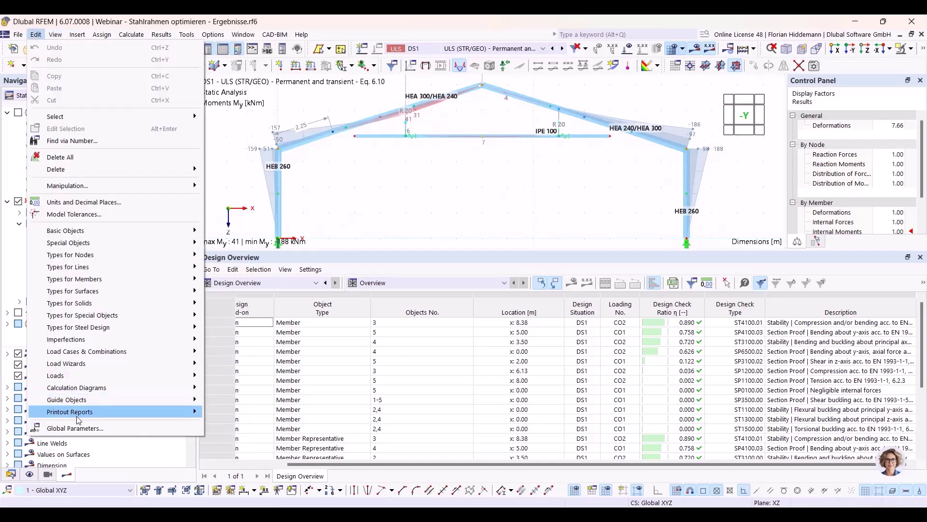
{"action": "left_click", "coordinate": [80, 430]}
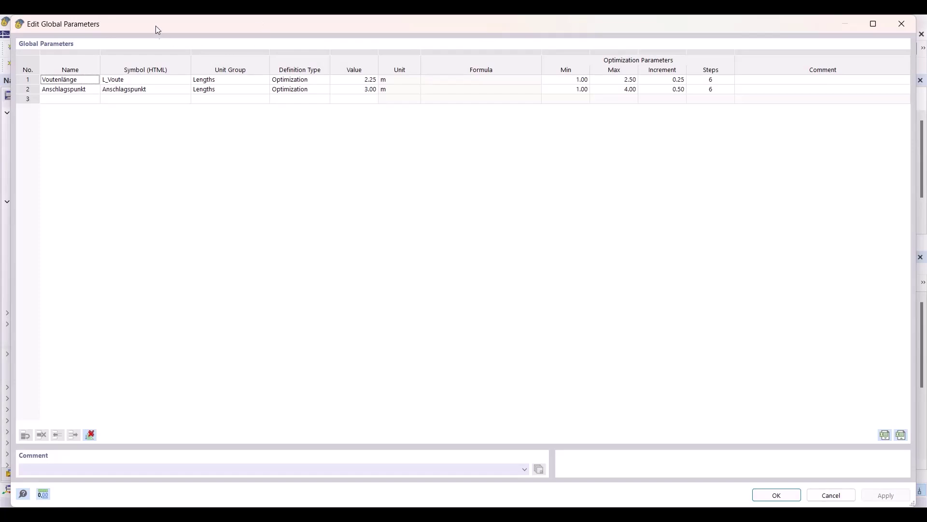
{"action": "left_click_drag", "start_coordinate": [154, 17], "coordinate": [229, 26]}
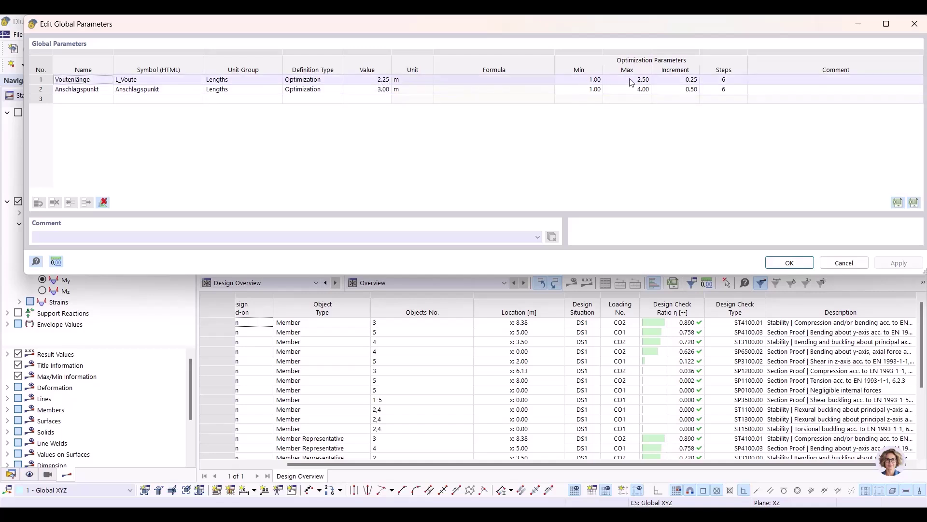
{"action": "left_click", "coordinate": [844, 265]}
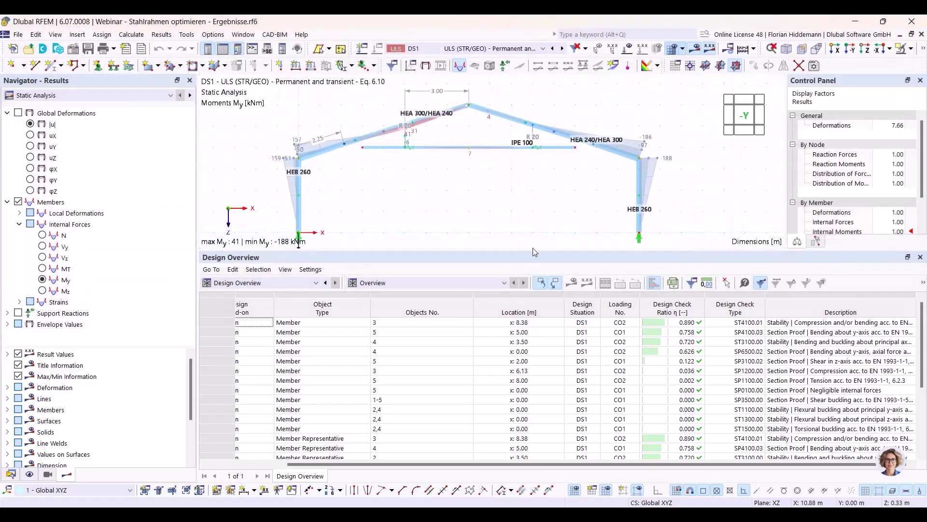
{"action": "left_click_drag", "start_coordinate": [532, 251], "coordinate": [517, 280]}
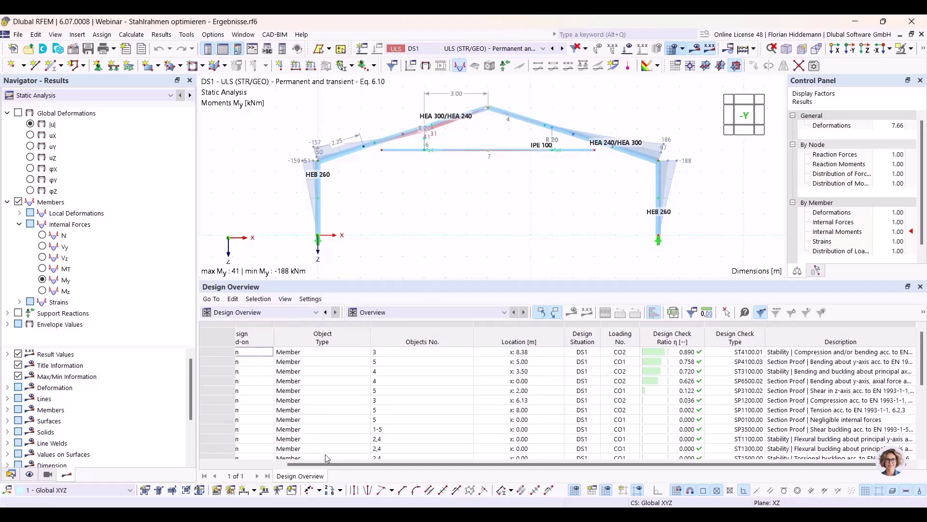
{"action": "scroll", "coordinate": [319, 469], "scroll_direction": "left", "scroll_amount": 3}
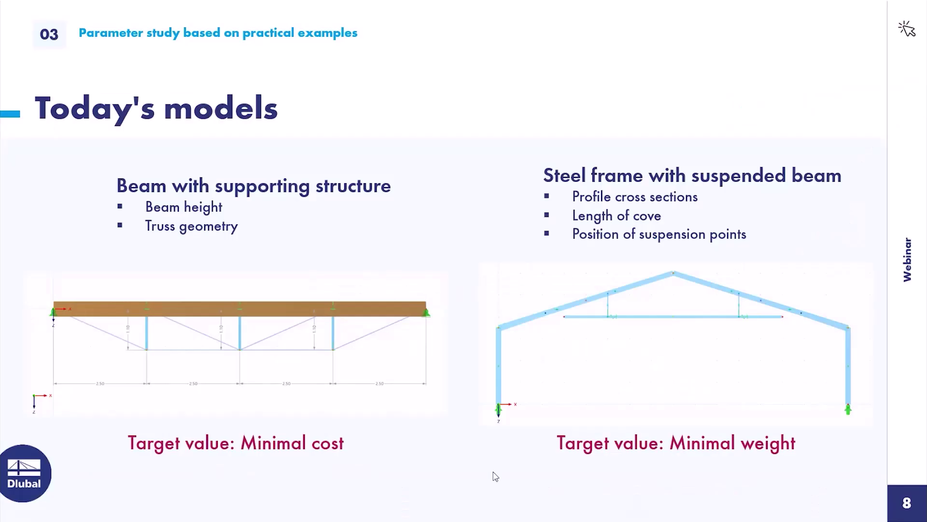
{"action": "key", "text": "Right"}
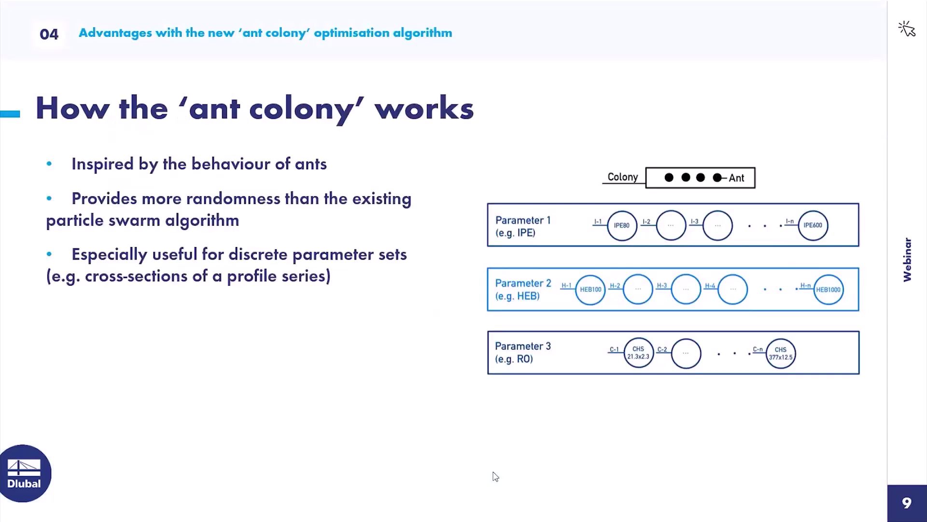